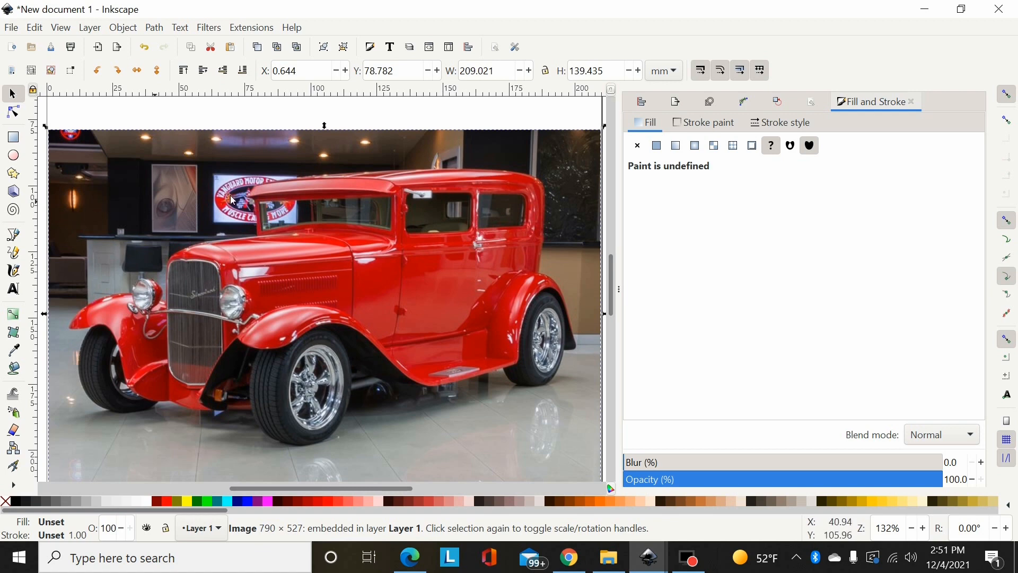
# Start a Bezier path at the running board's lower front corner and run a straight segment to the near front tire's rear edge.
pyautogui.click(13, 235)
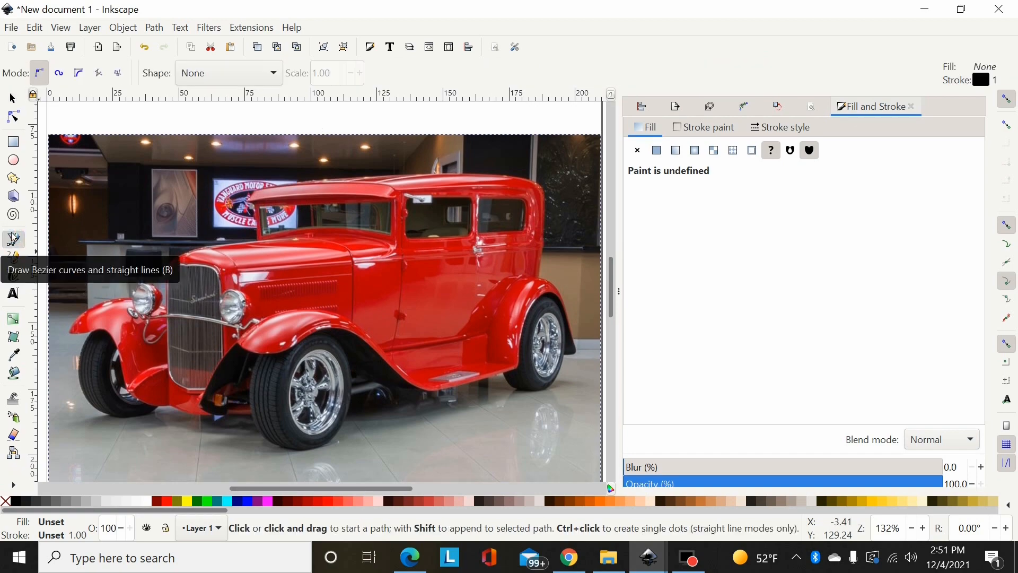
pyautogui.scroll(-3, 414, 334)
pyautogui.keyDown('ctrl'); pyautogui.scroll(3, 419, 340); pyautogui.keyUp('ctrl')
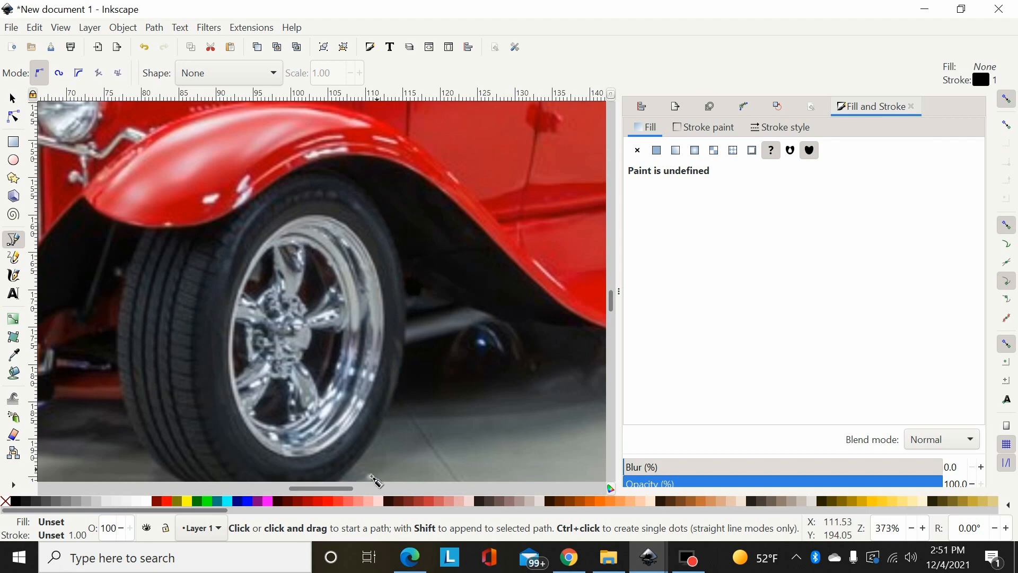
pyautogui.moveTo(352, 488); pyautogui.dragTo(372, 489)
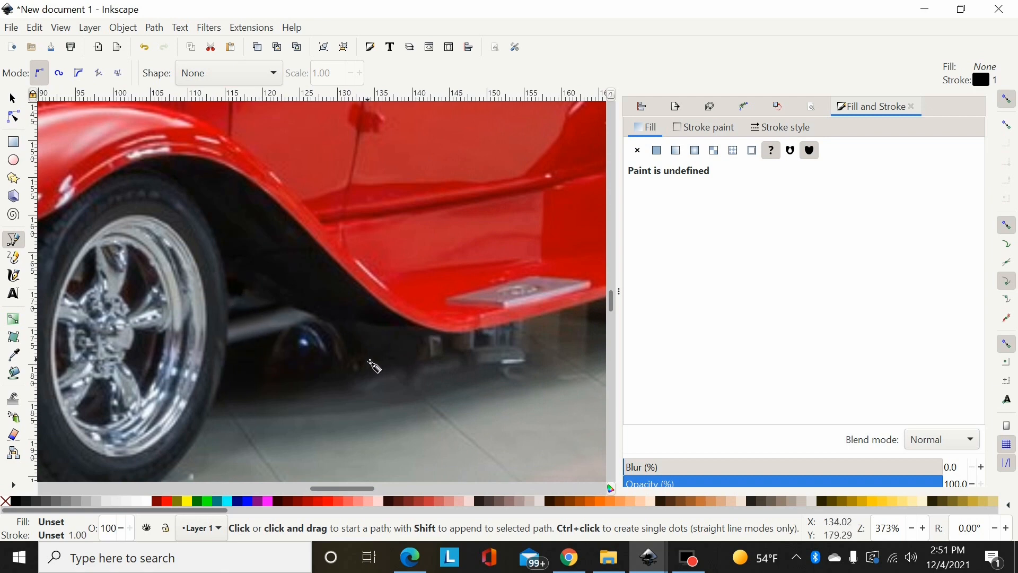
pyautogui.press('-')
pyautogui.press('-')
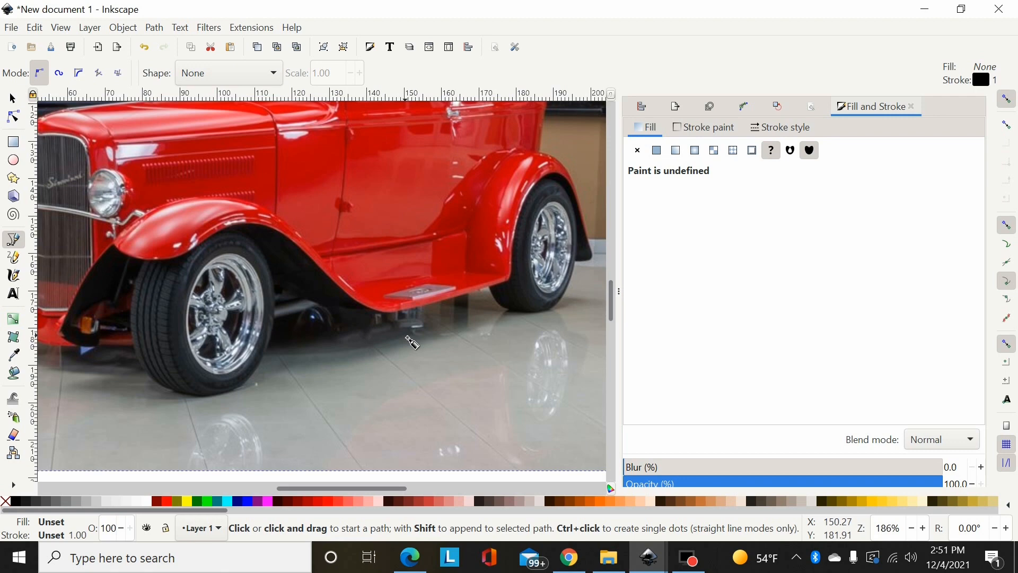
pyautogui.scroll(2, 412, 342)
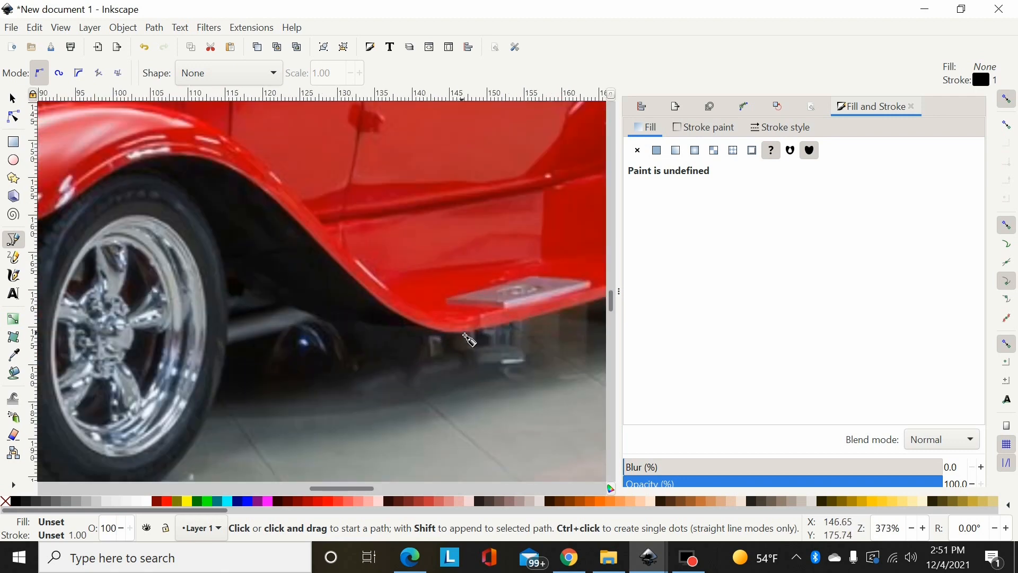
pyautogui.click(465, 335)
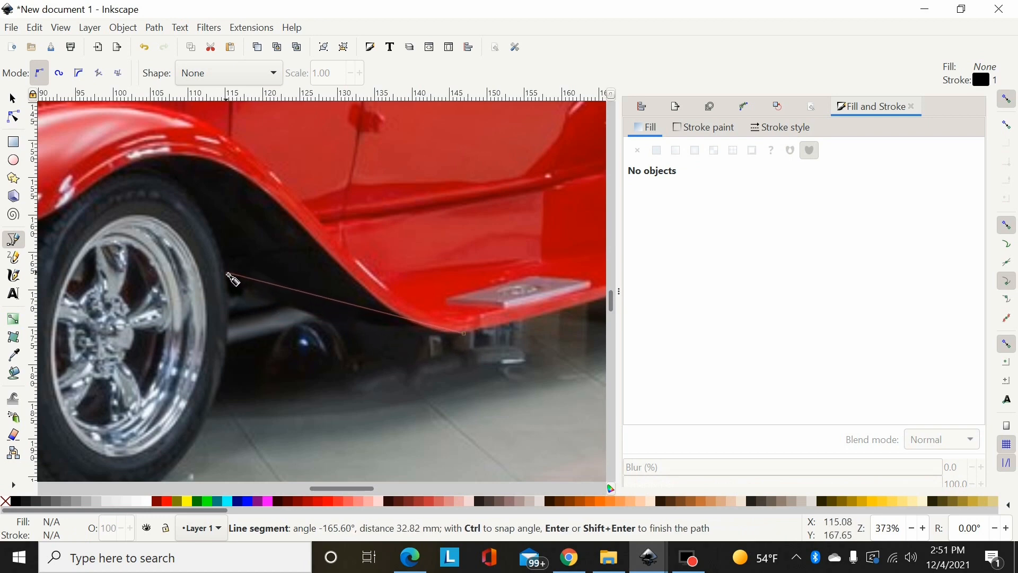
pyautogui.click(227, 273)
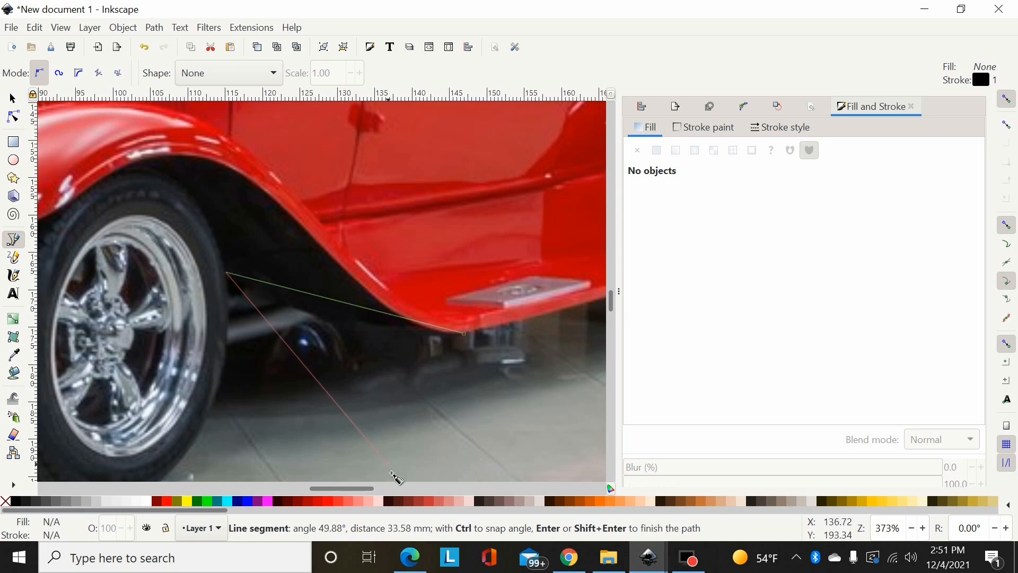
# Continue the path with straight segments around the near front tire's bottom and along the lower front body edge to the far tire.
pyautogui.moveTo(364, 486); pyautogui.dragTo(333, 485)
pyautogui.scroll(-4, 395, 371)
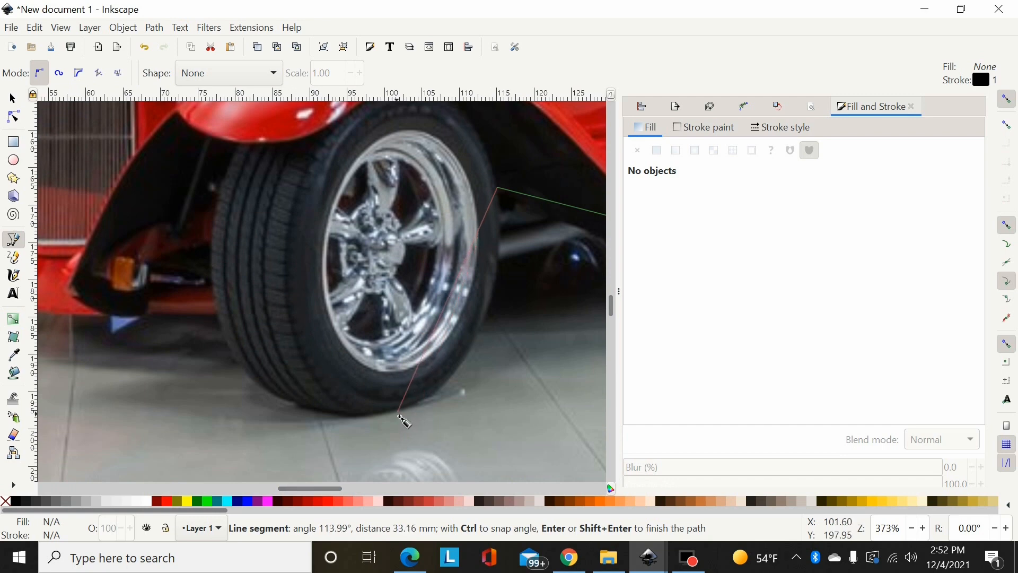
pyautogui.click(398, 413)
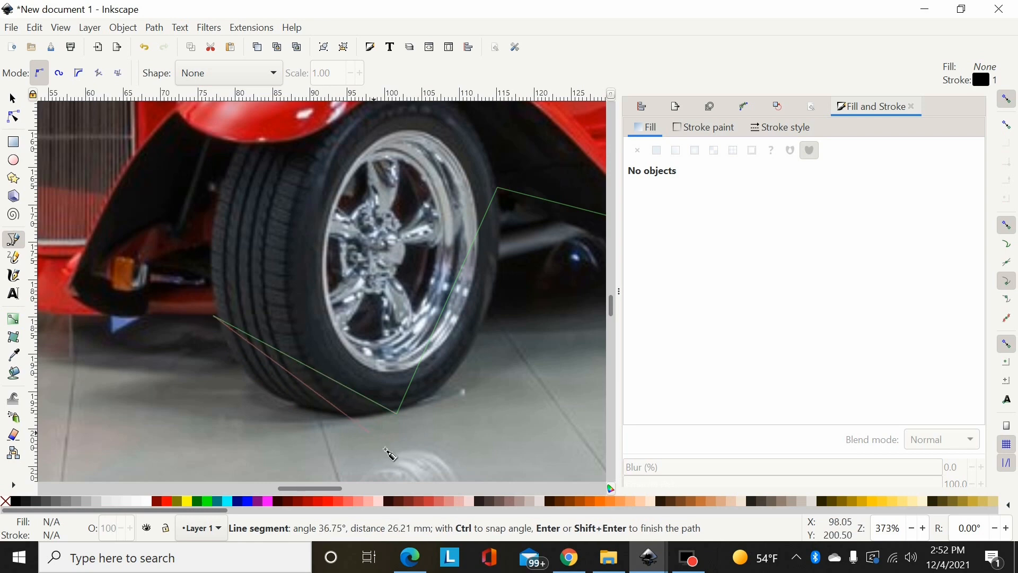
pyautogui.moveTo(324, 487); pyautogui.dragTo(286, 488)
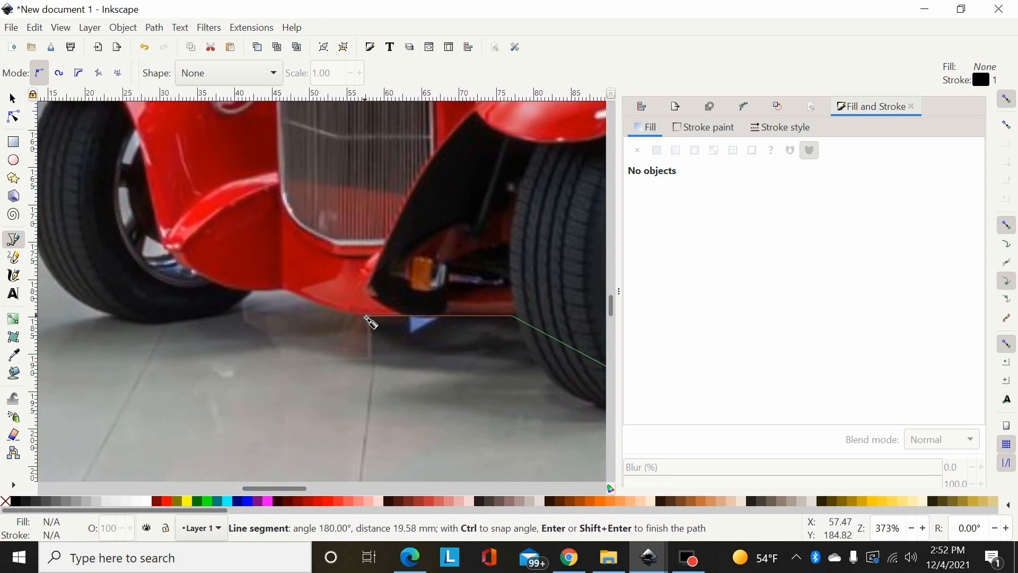
pyautogui.click(363, 317)
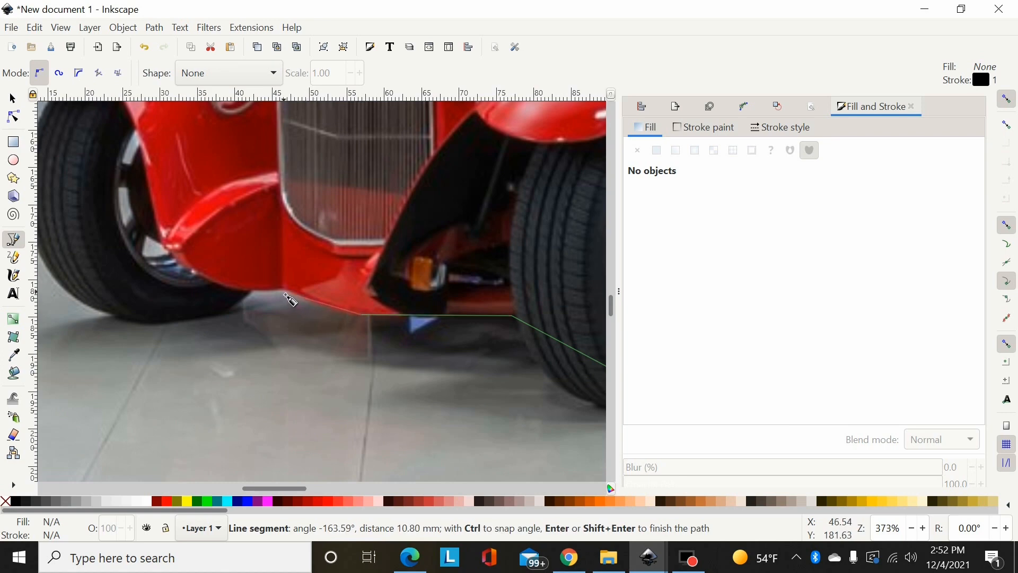
pyautogui.click(286, 291)
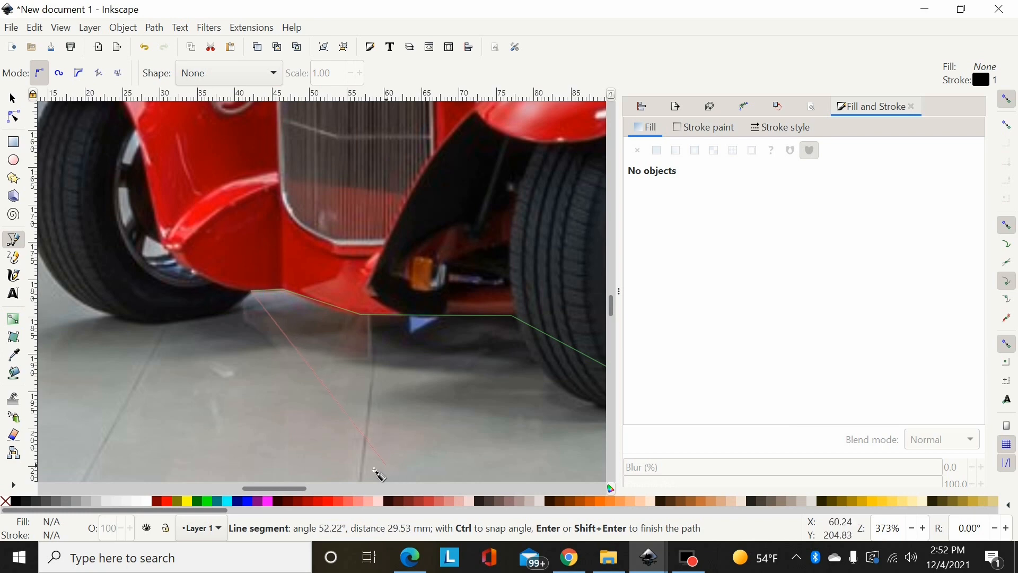
# Continue the path around the far front tire, placing nodes at its bottom, outer edge and where it meets the fender.
pyautogui.moveTo(296, 488); pyautogui.dragTo(275, 484)
pyautogui.scroll(2, 275, 361)
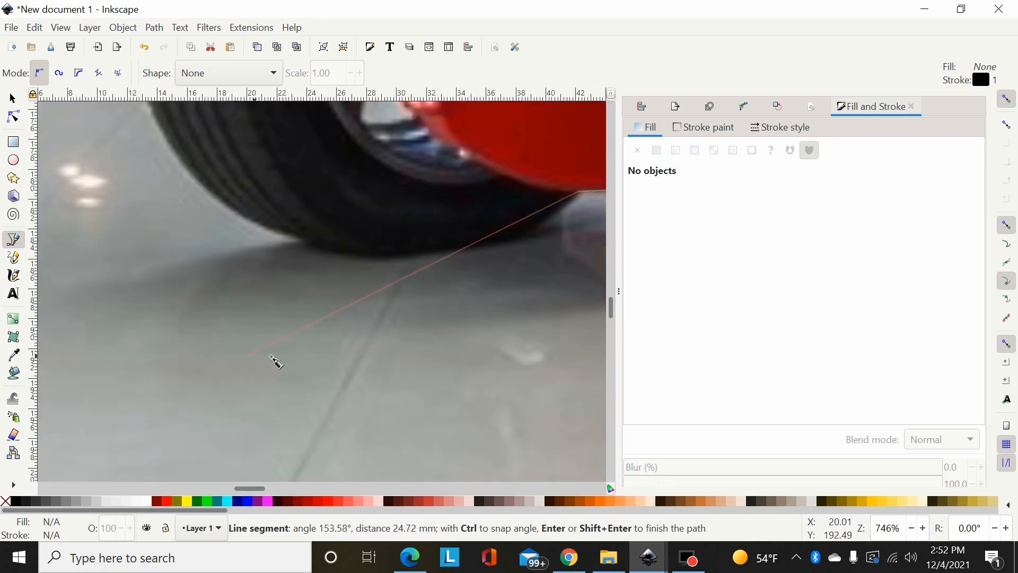
pyautogui.scroll(1, 458, 317)
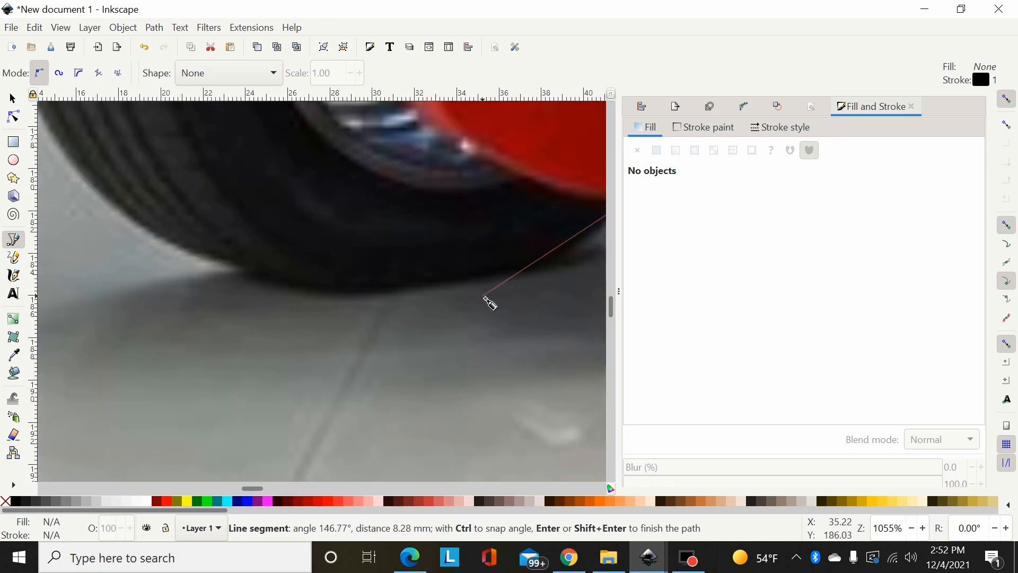
pyautogui.scroll(-2, 485, 297)
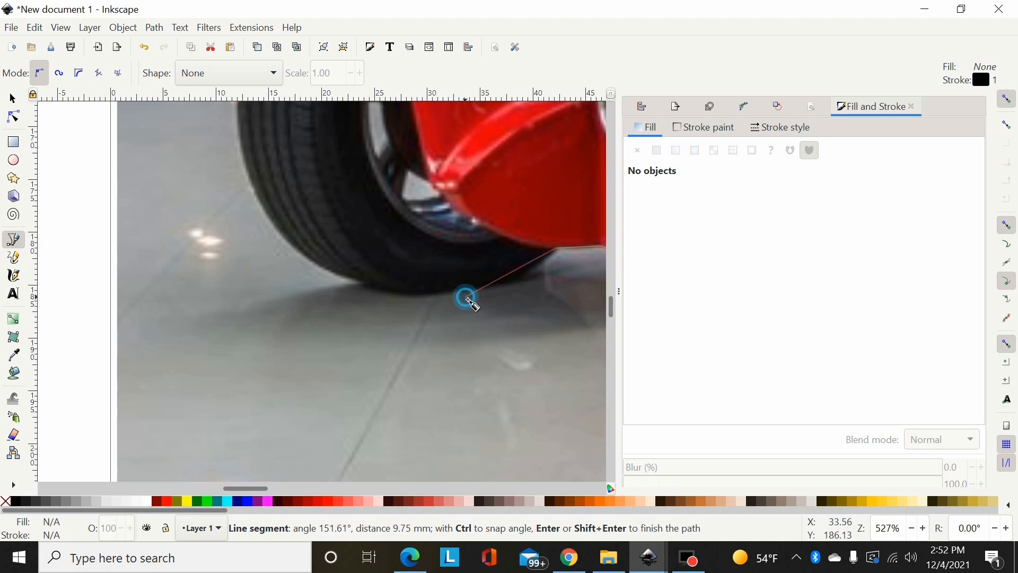
pyautogui.click(467, 297)
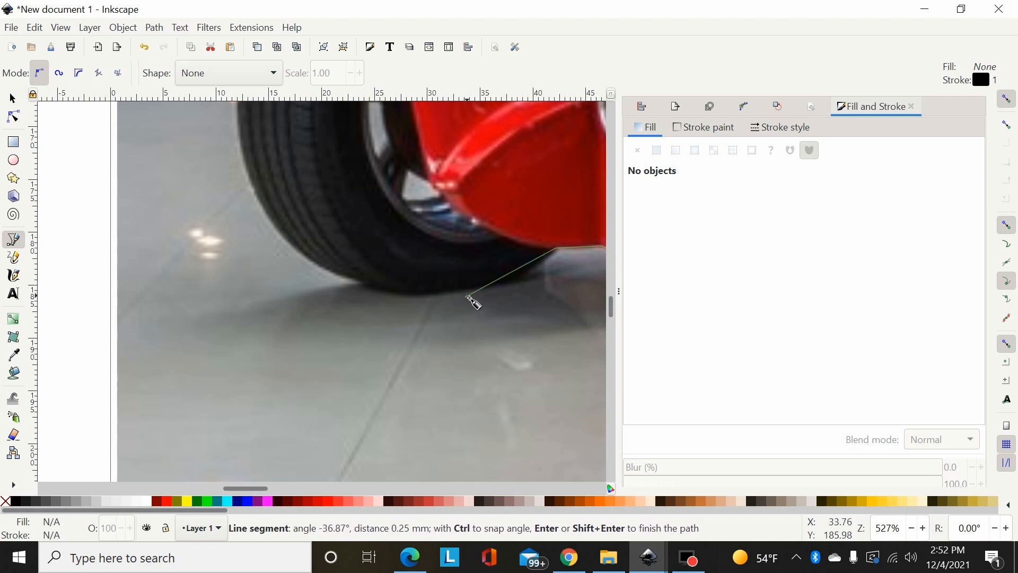
pyautogui.scroll(5, 318, 287)
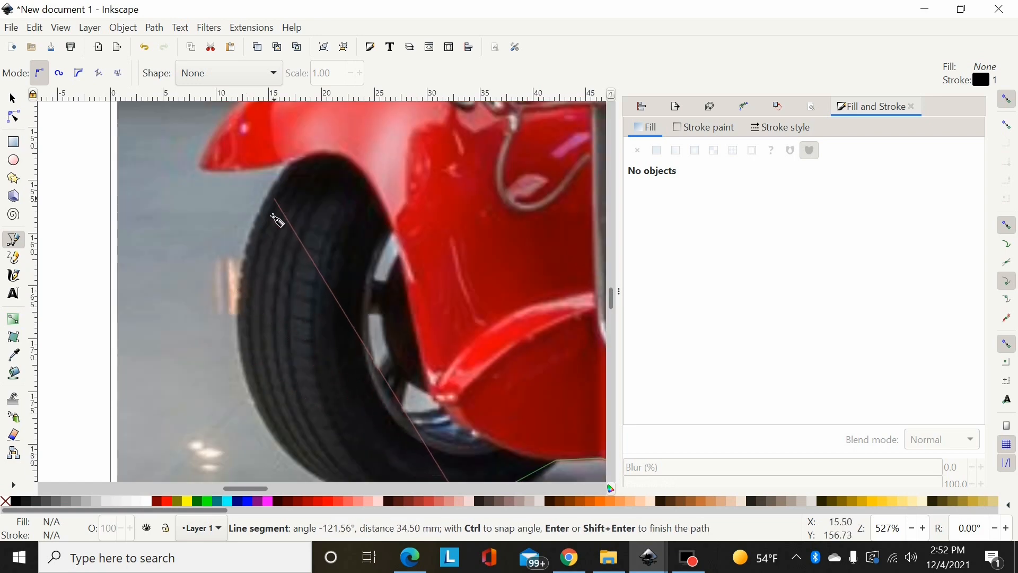
pyautogui.scroll(-2, 260, 278)
pyautogui.click(237, 277)
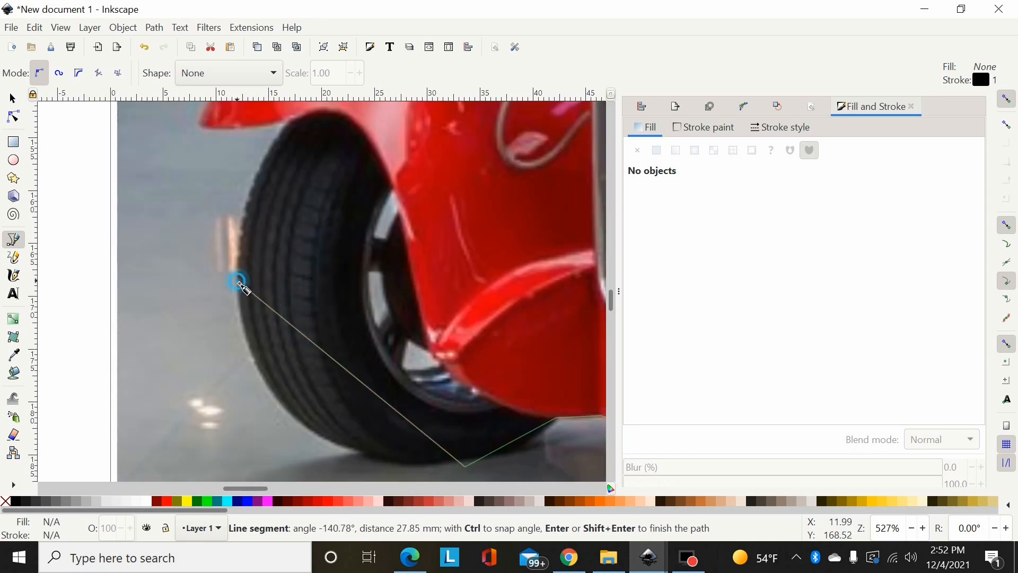
pyautogui.scroll(4, 262, 213)
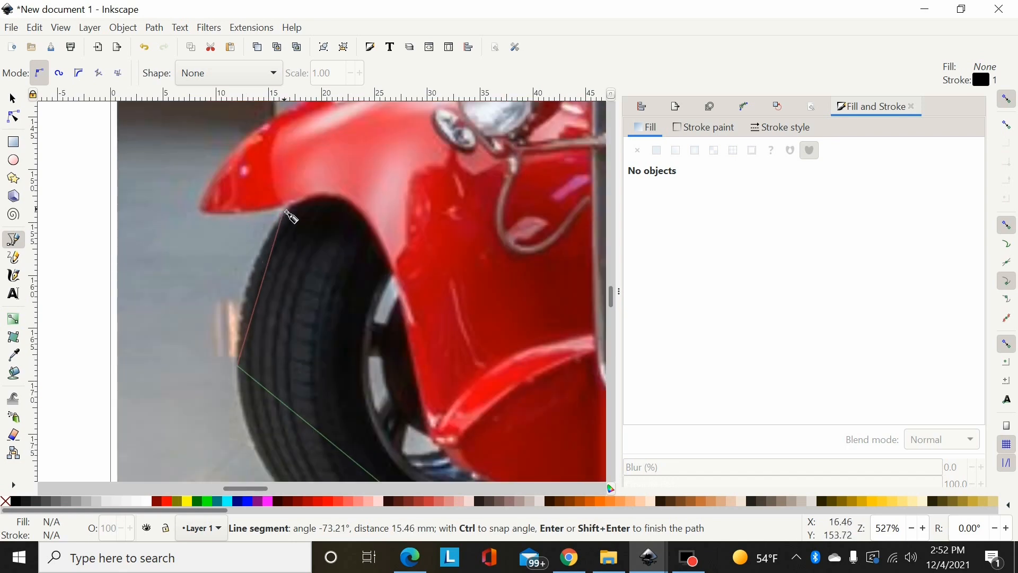
pyautogui.click(286, 211)
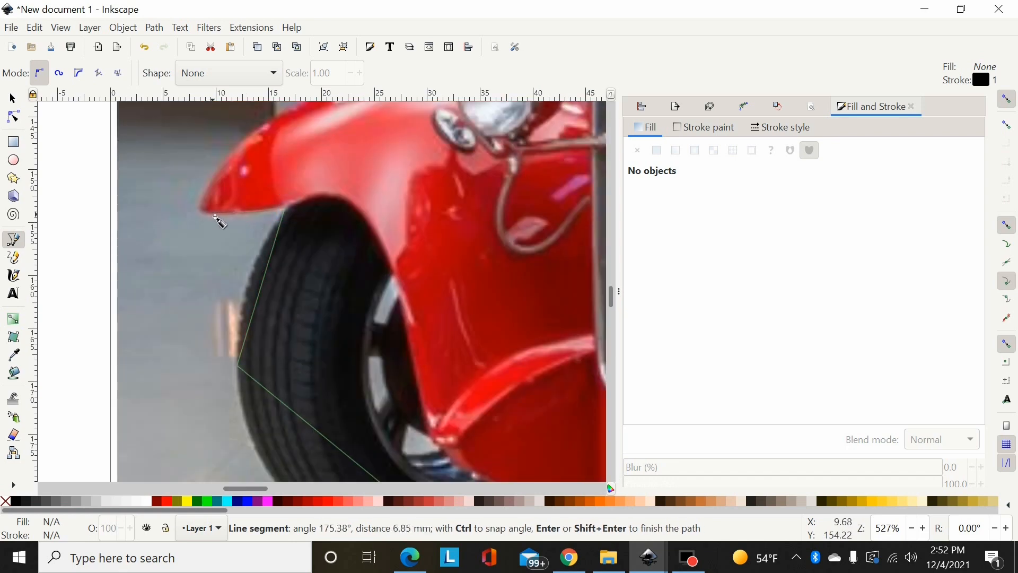
# Extend the path around the far fender's tip, over its top and around the headlight toward the grille.
pyautogui.click(213, 215)
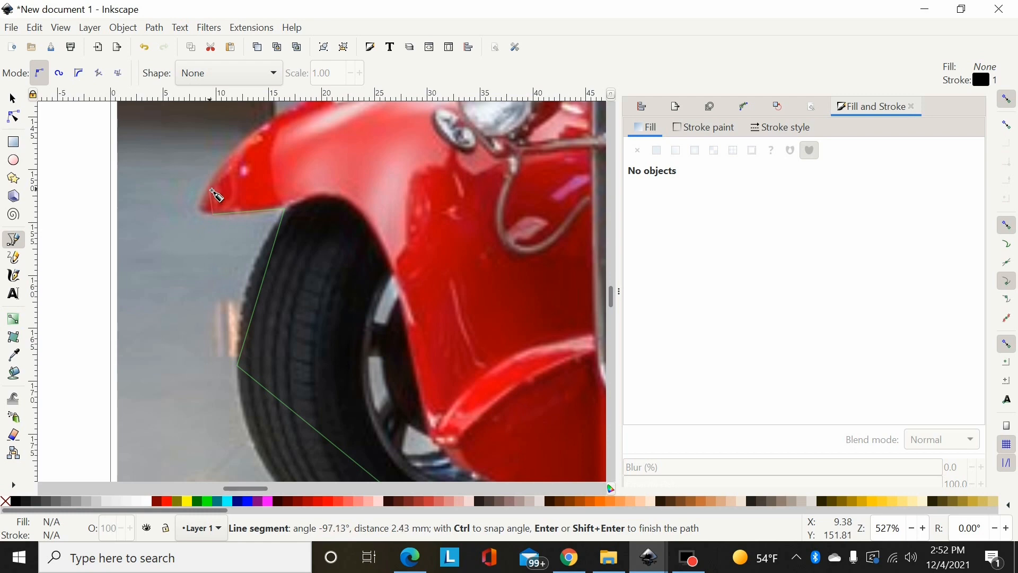
pyautogui.scroll(5, 276, 193)
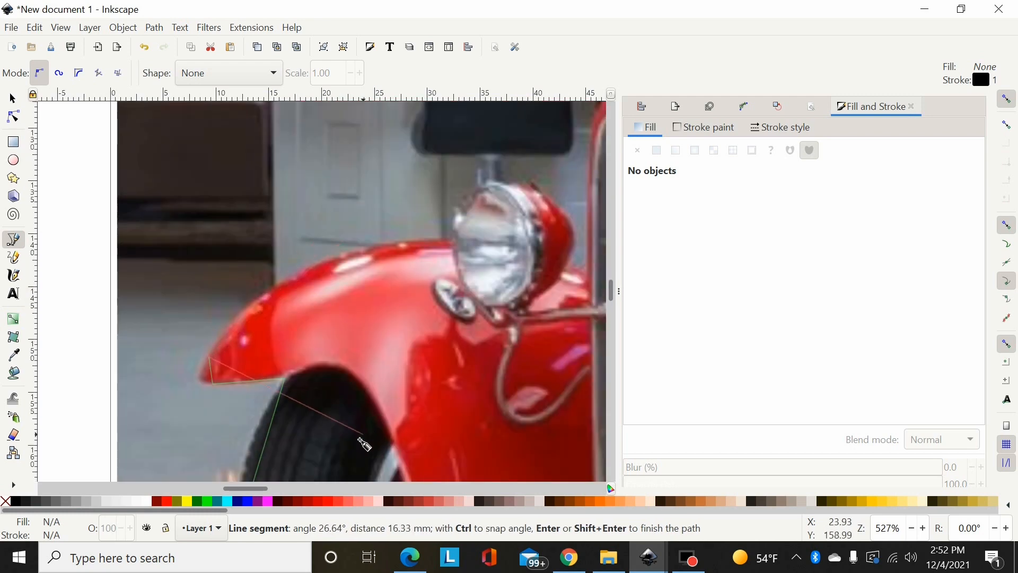
pyautogui.hscroll(5, 266, 494)
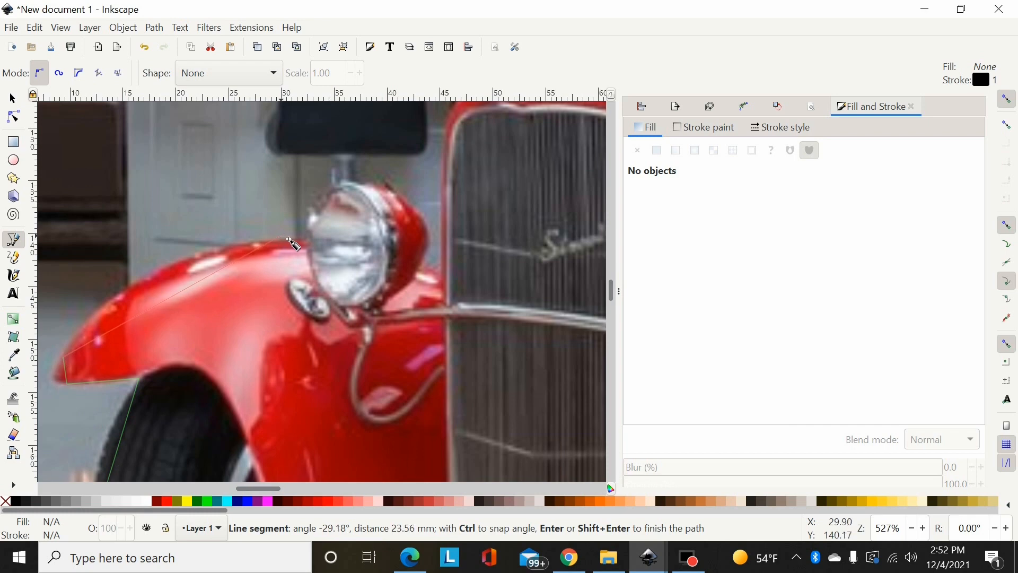
pyautogui.click(311, 243)
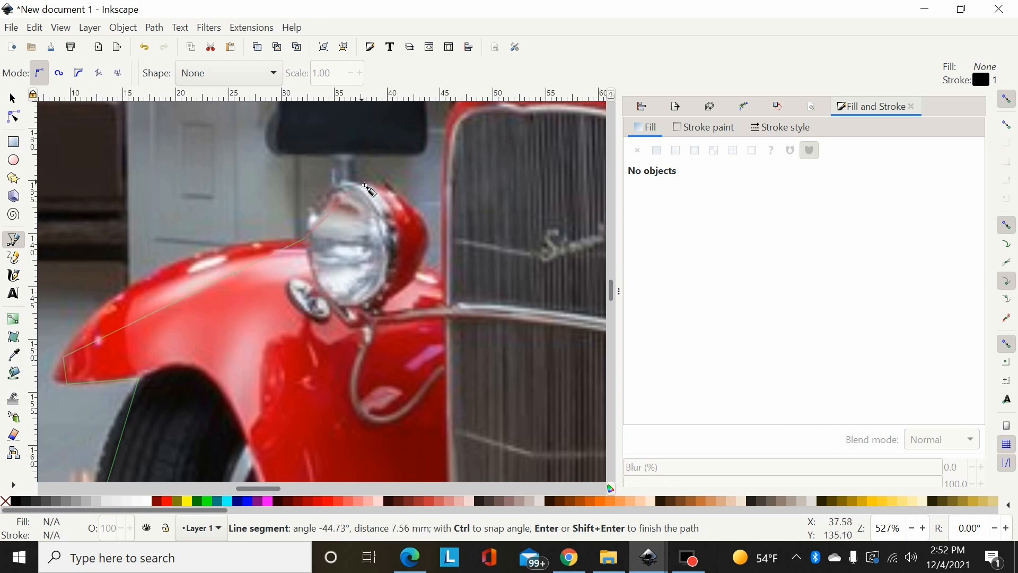
pyautogui.click(366, 184)
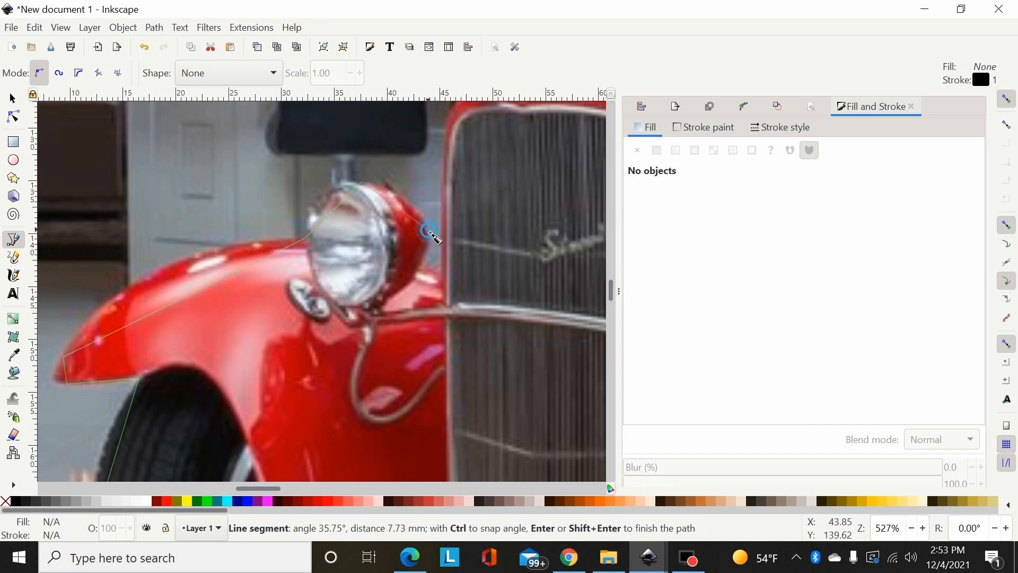
pyautogui.click(429, 231)
pyautogui.click(427, 262)
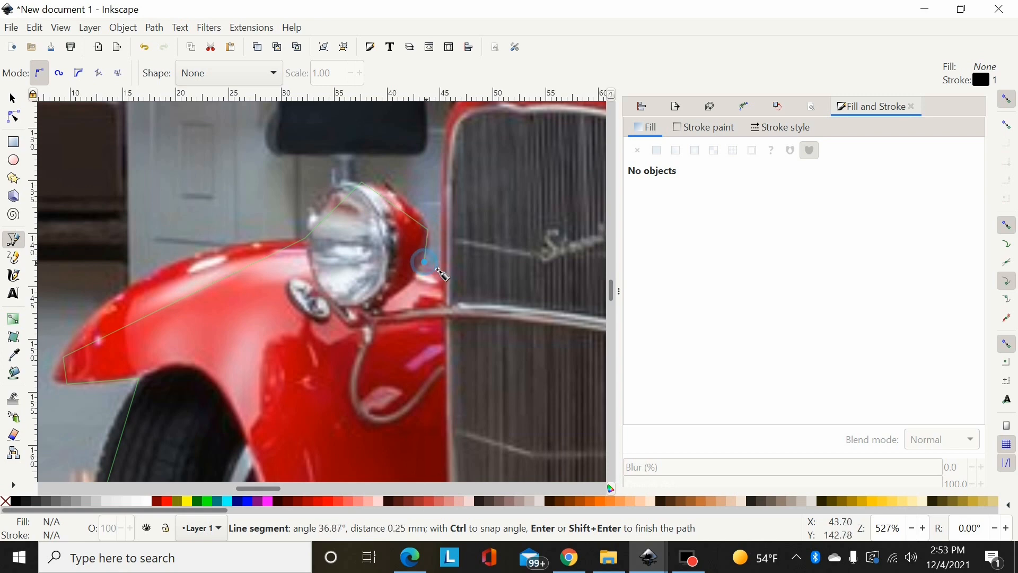
# Continue the path up the grille shell and along the hood's upper edge to the base of the windshield pillar.
pyautogui.scroll(6, 444, 270)
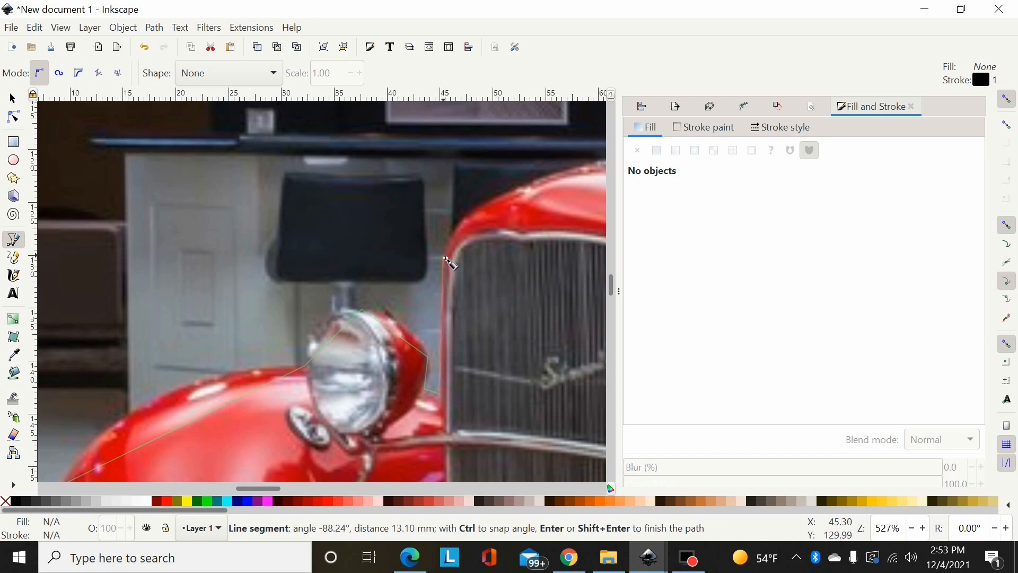
pyautogui.click(444, 257)
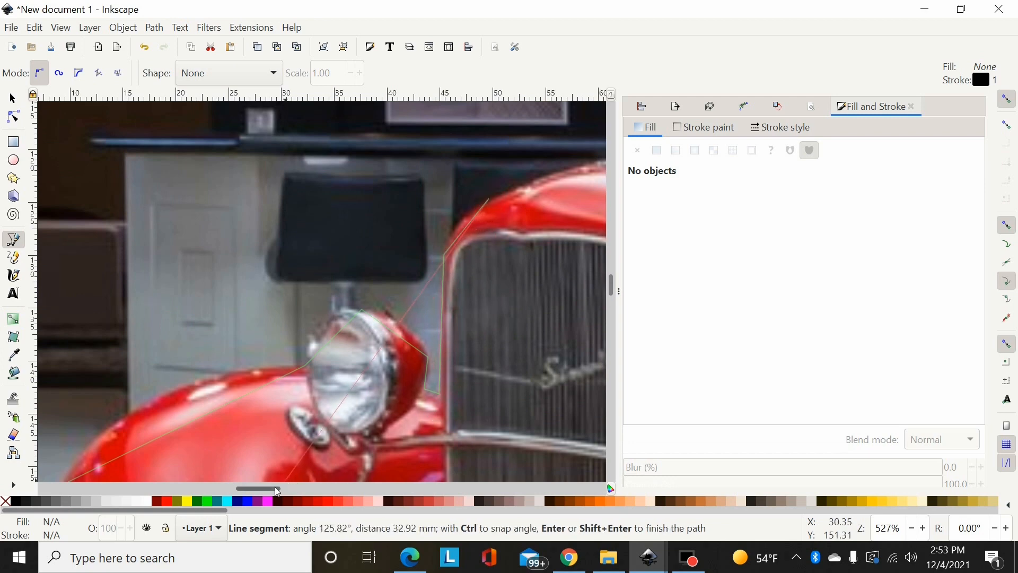
pyautogui.moveTo(265, 488); pyautogui.dragTo(312, 489)
pyautogui.scroll(5, 220, 307)
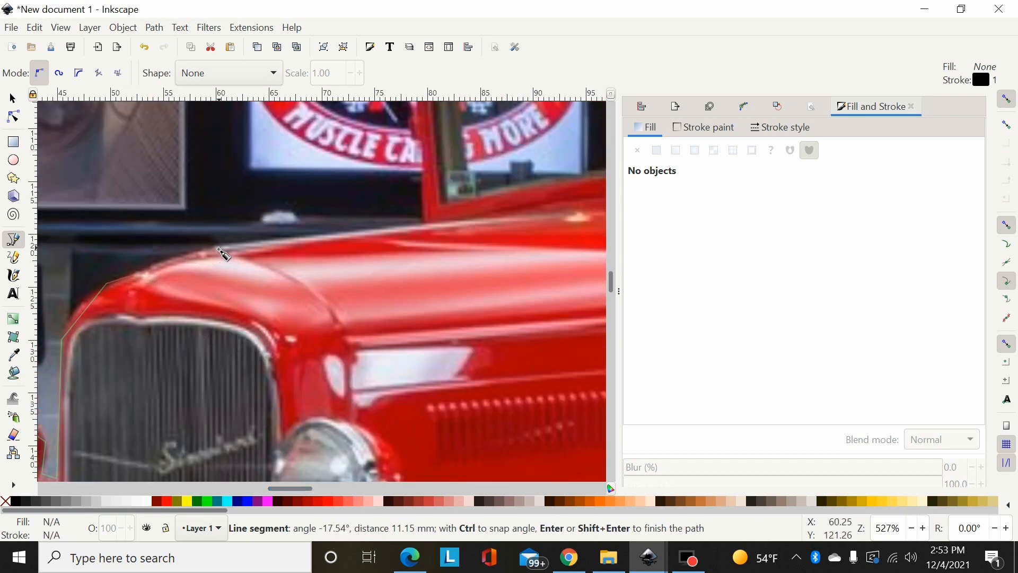
pyautogui.click(223, 254)
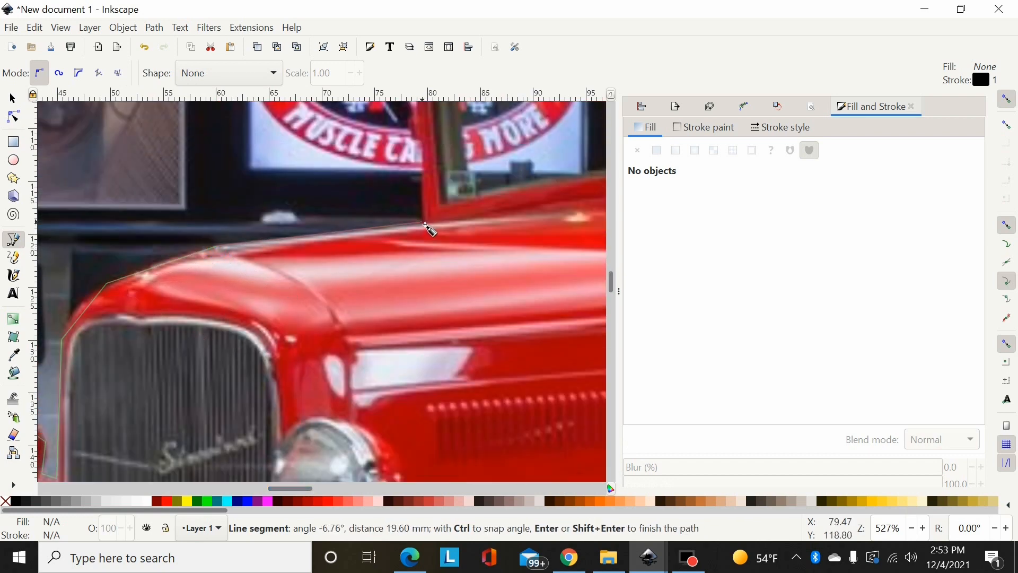
pyautogui.click(429, 229)
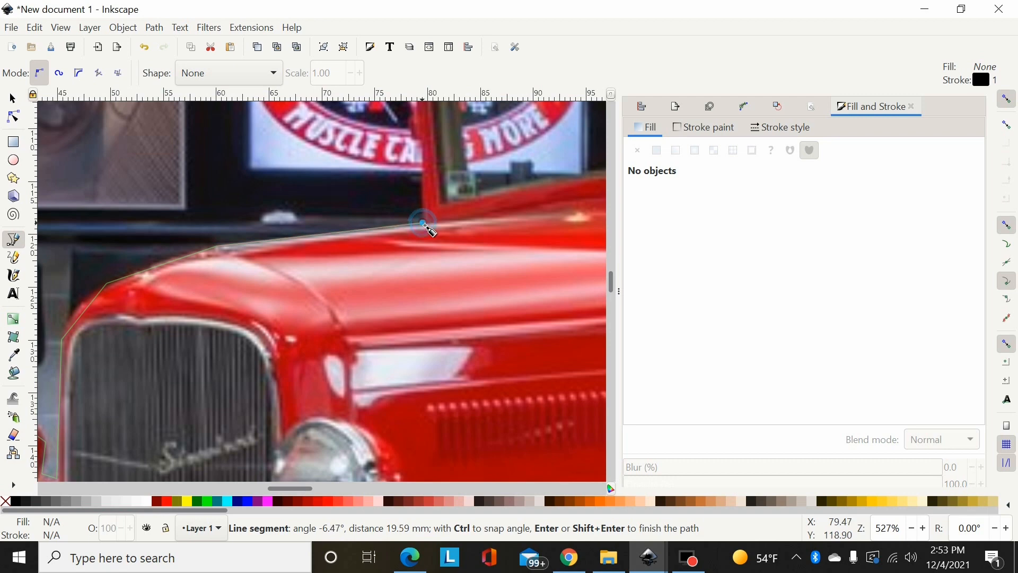
# Continue the path up the windshield pillar, around the small bulge near its top, to the front tip of the roof visor.
pyautogui.scroll(3, 427, 228)
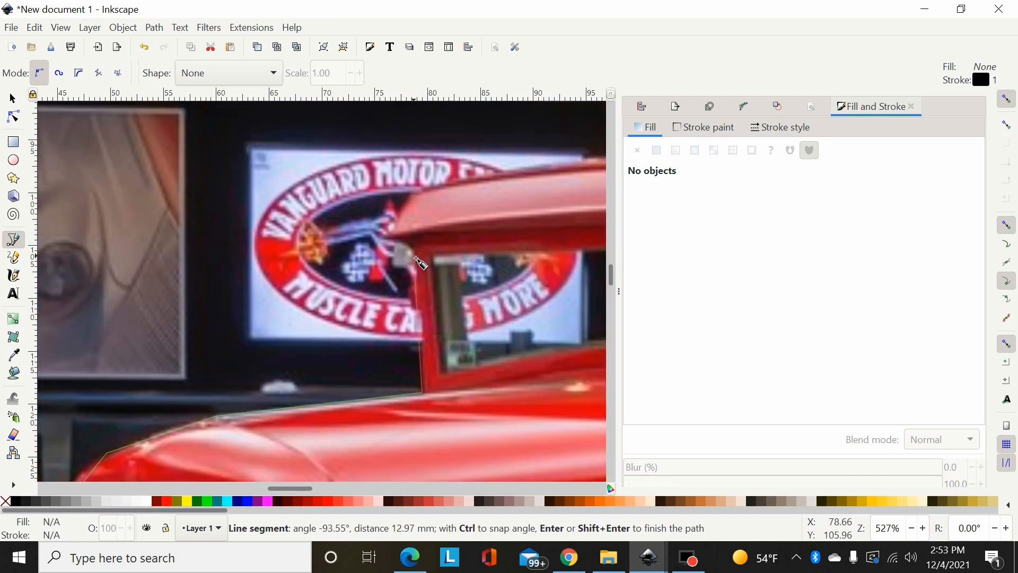
pyautogui.scroll(2, 439, 318)
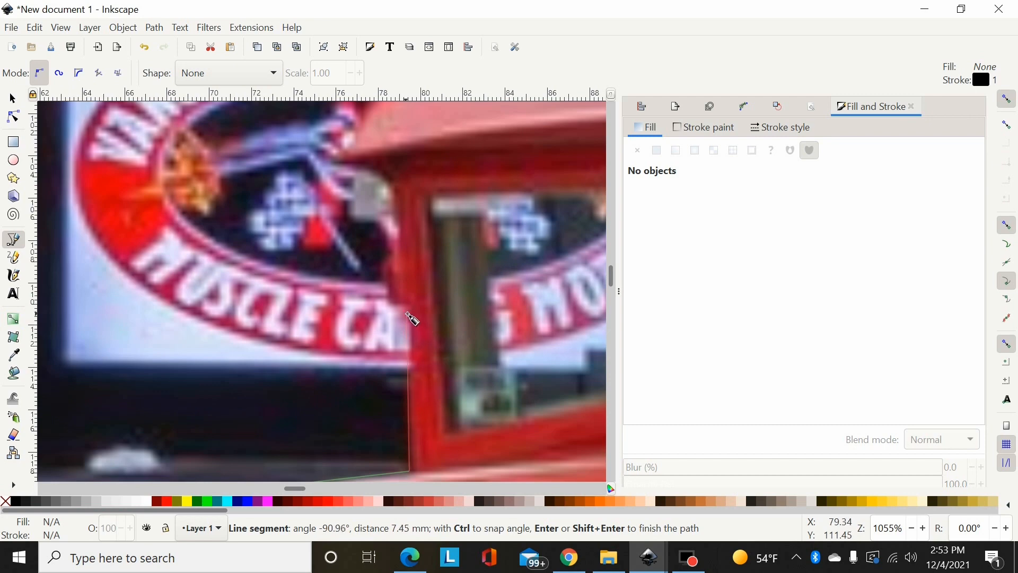
pyautogui.click(409, 310)
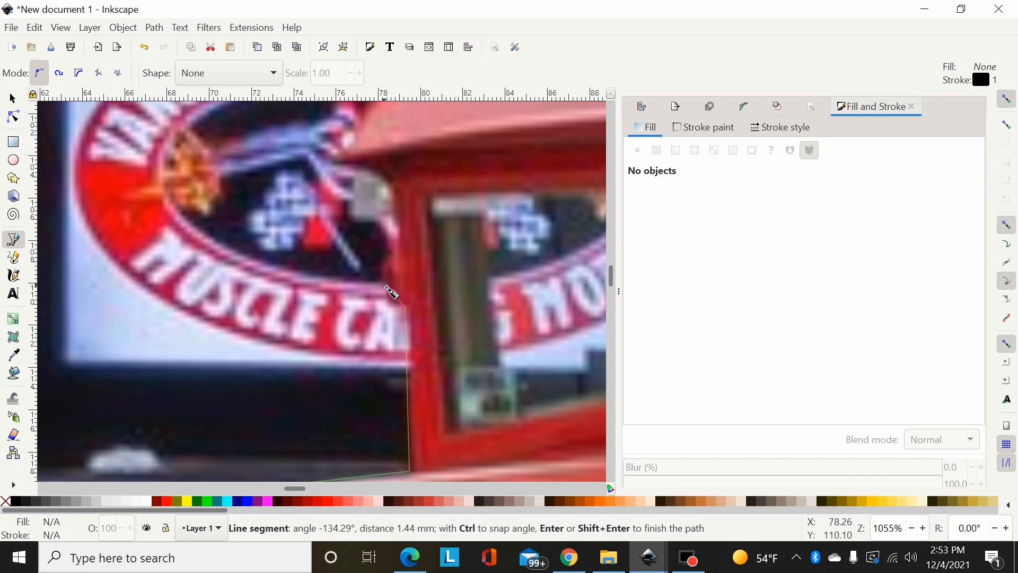
pyautogui.click(386, 285)
pyautogui.click(397, 250)
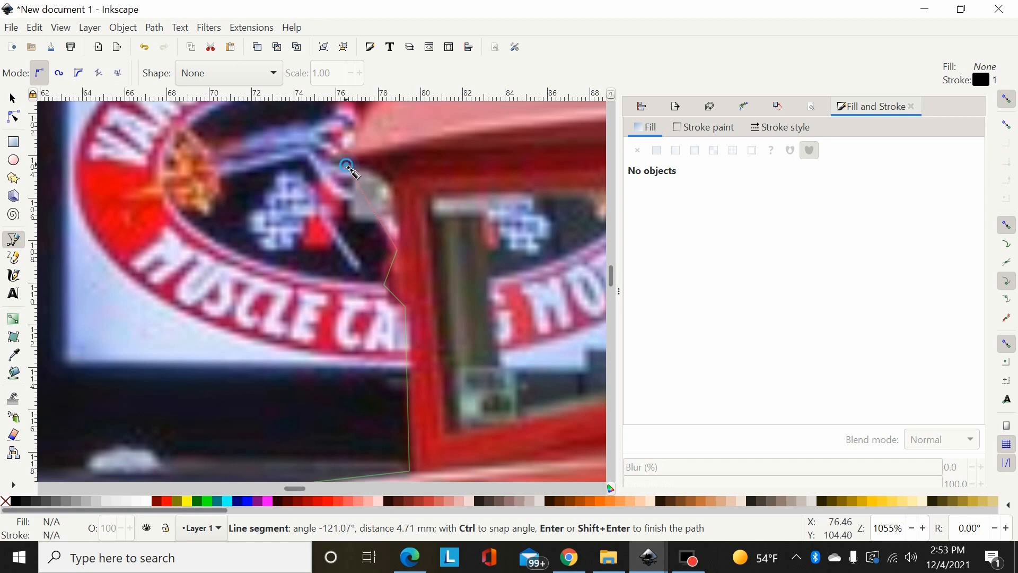
pyautogui.click(346, 148)
# Extend the path over the visor's upper front corner and along the front part of the roof's top edge.
pyautogui.scroll(4, 391, 172)
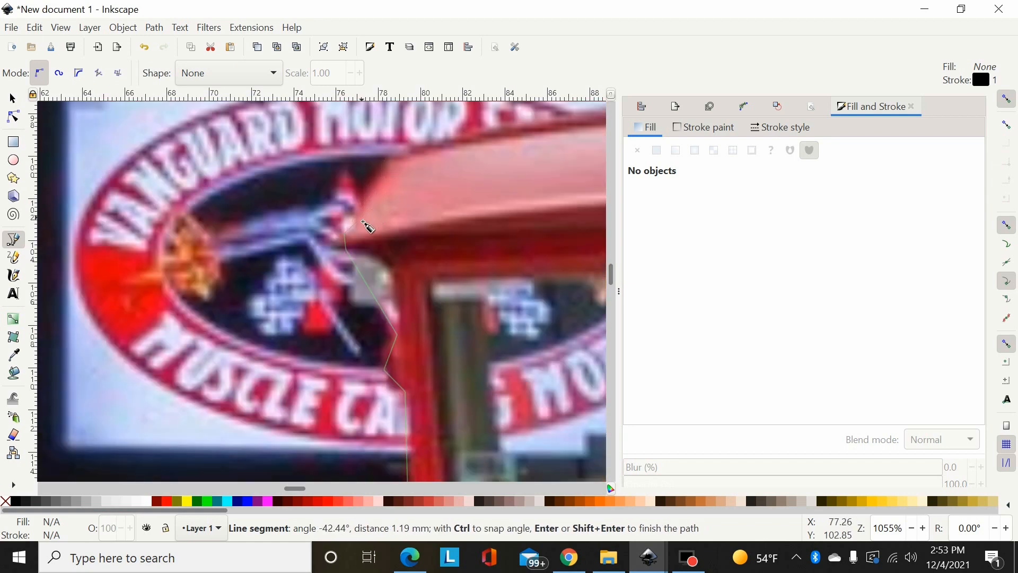
pyautogui.scroll(4, 365, 226)
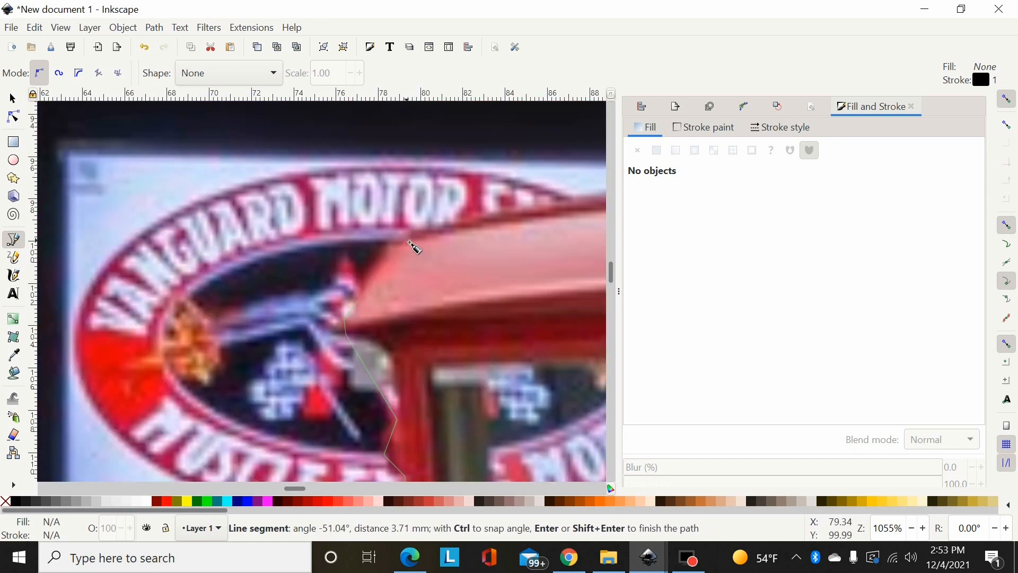
pyautogui.click(411, 240)
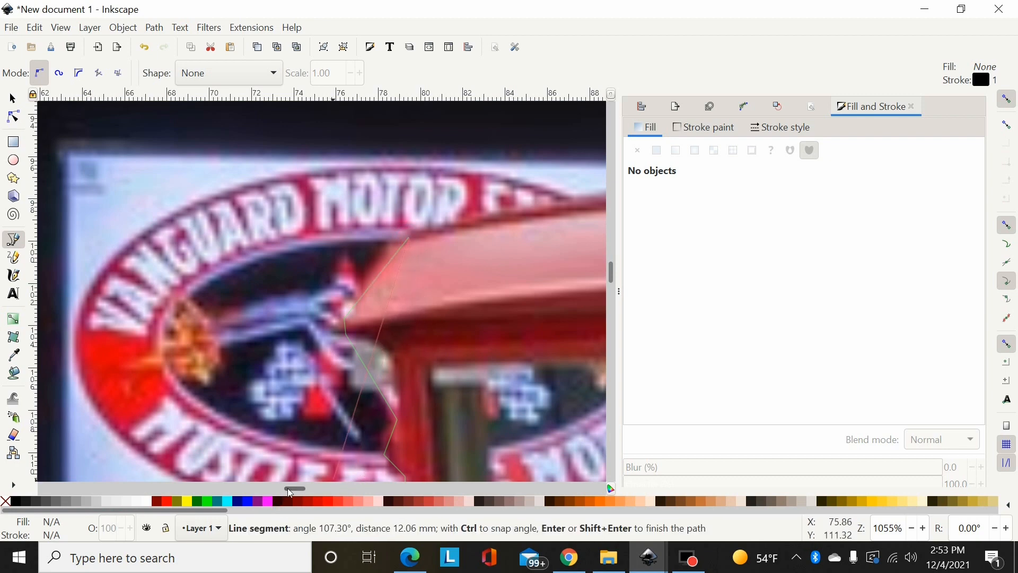
pyautogui.hscroll(5, 297, 489)
pyautogui.moveTo(298, 494); pyautogui.dragTo(315, 494)
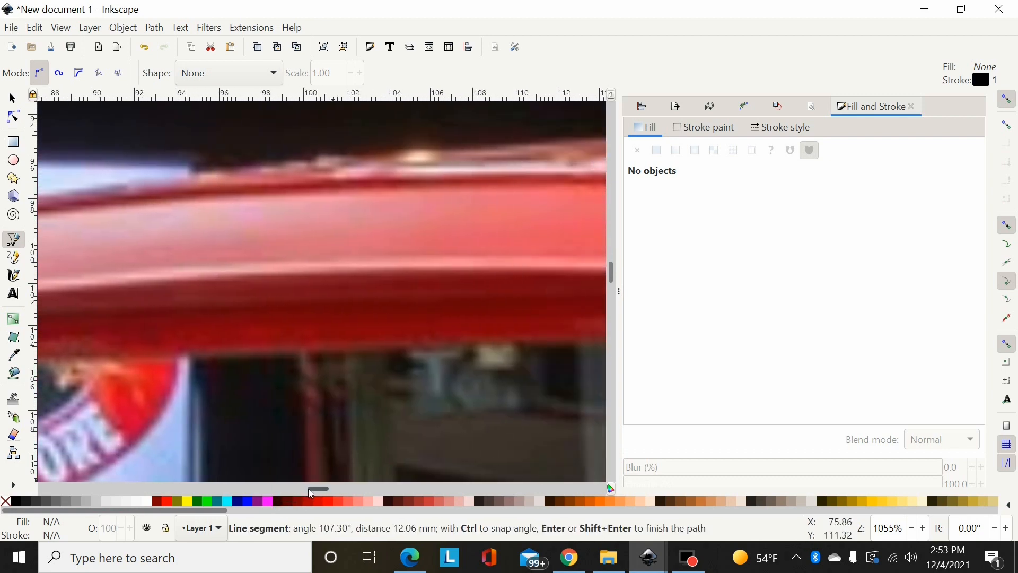
pyautogui.scroll(-2, 420, 392)
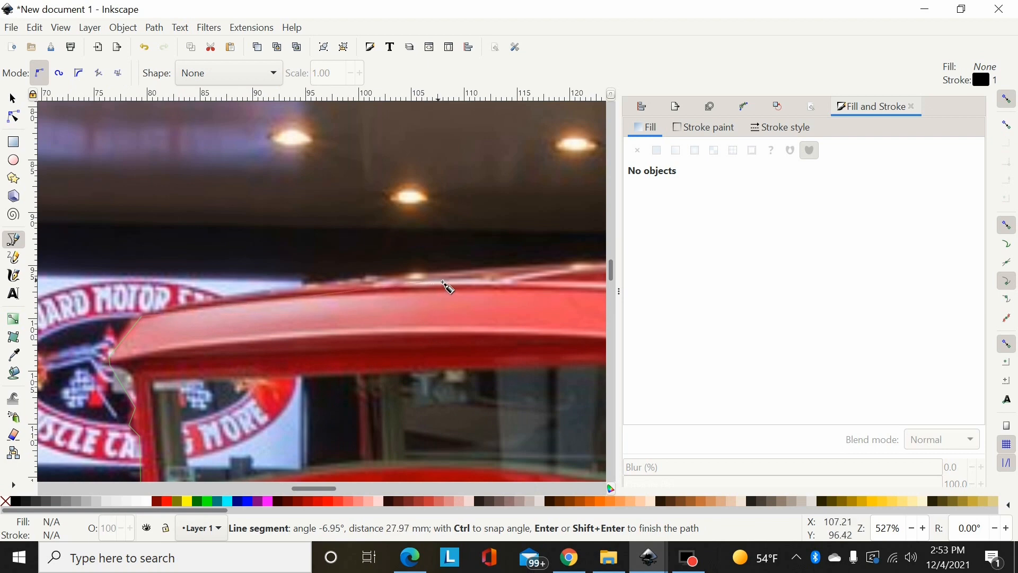
pyautogui.click(540, 267)
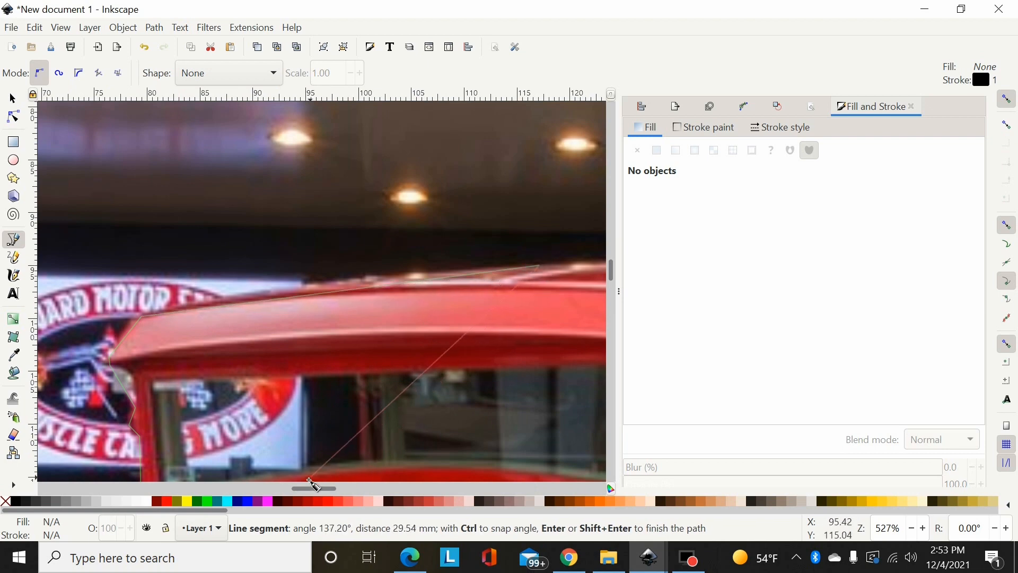
# Continue the path along the roof to where it starts curving down, and around its rear corner.
pyautogui.moveTo(313, 485); pyautogui.dragTo(372, 489)
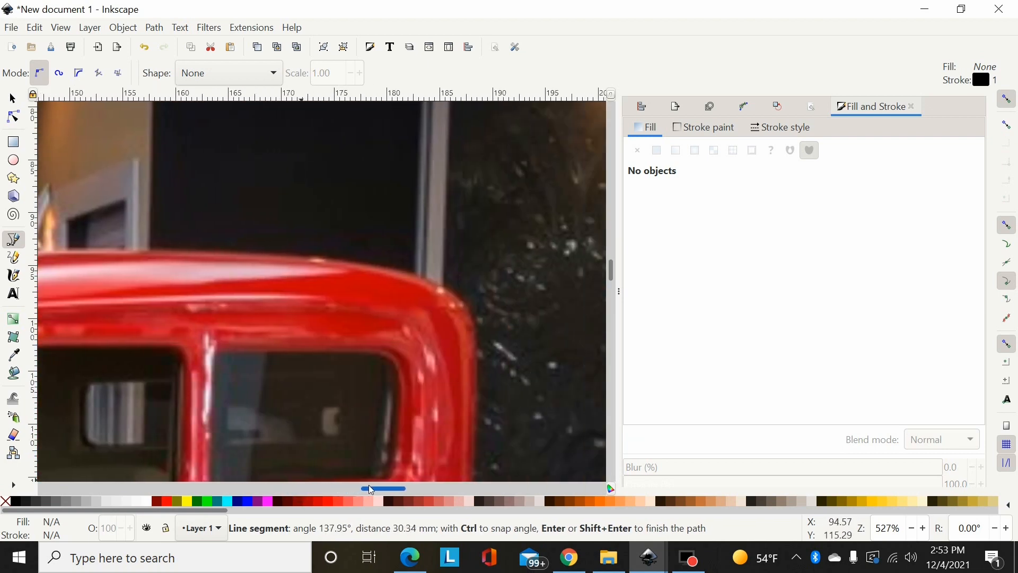
pyautogui.click(353, 262)
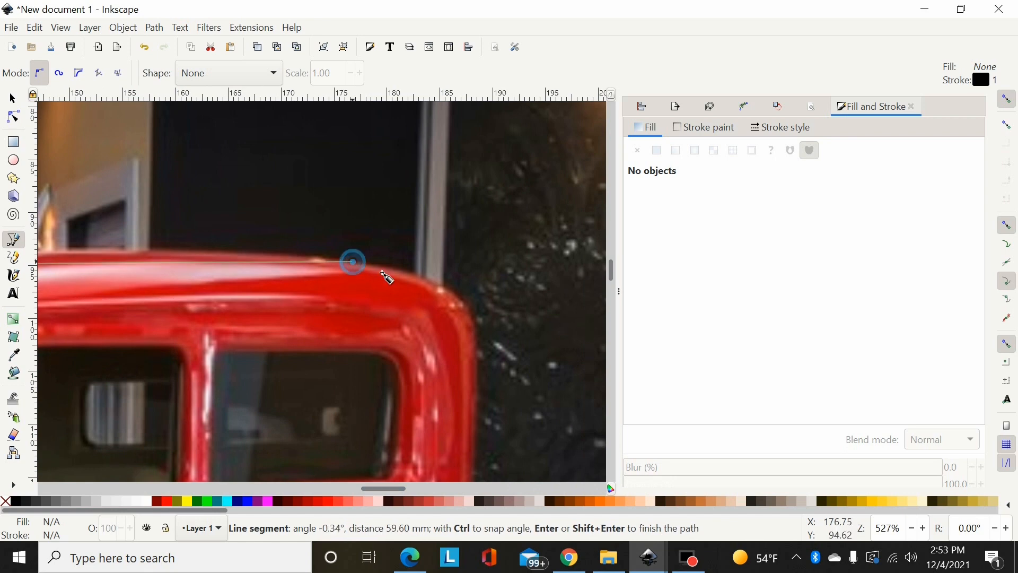
pyautogui.click(479, 344)
# Extend the path down the rear edge of the body, with a node at the beltline, to the rear fender.
pyautogui.scroll(-10, 538, 352)
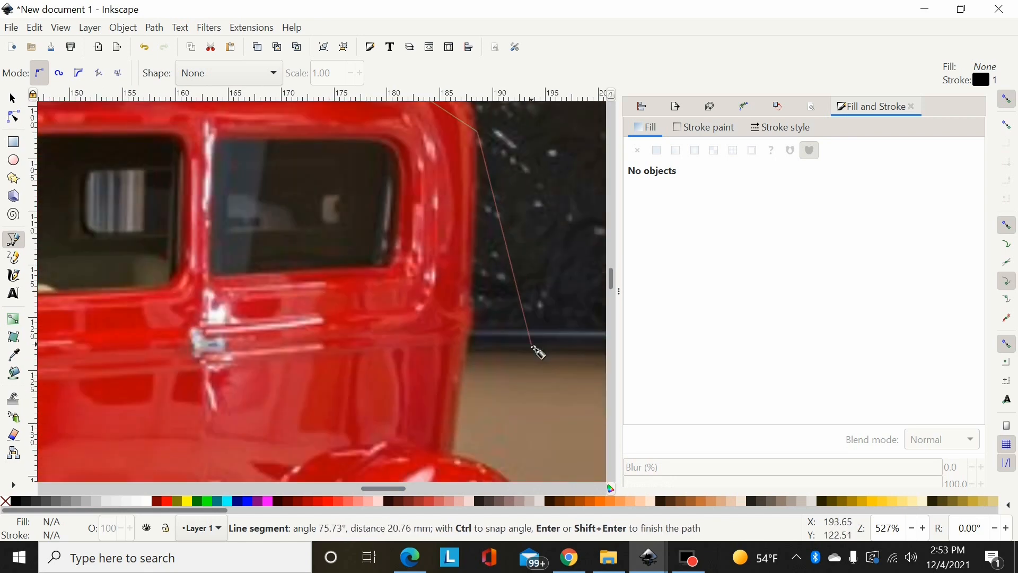
pyautogui.keyDown('ctrl'); pyautogui.scroll(1, 538, 352); pyautogui.keyUp('ctrl')
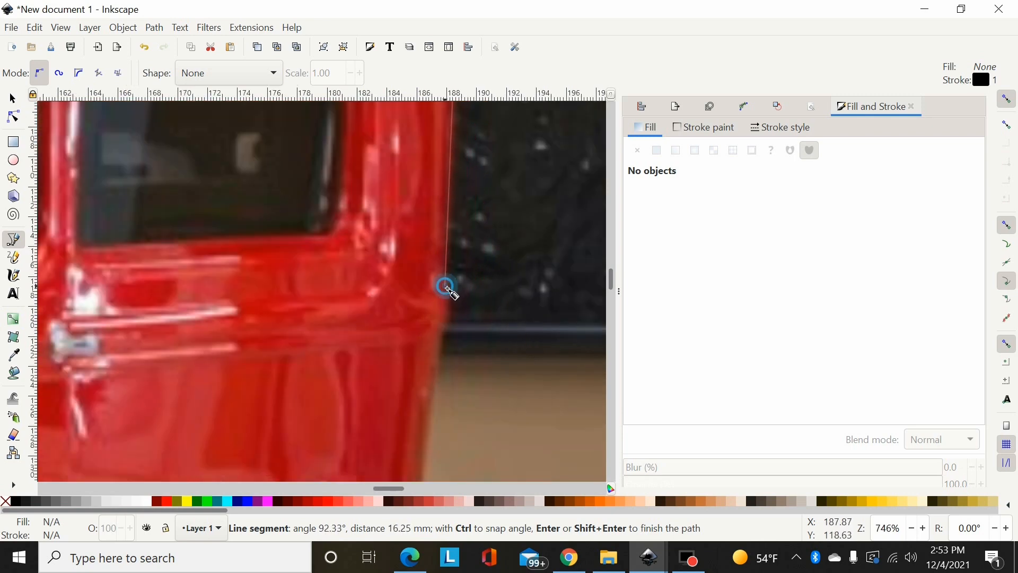
pyautogui.click(451, 291)
pyautogui.scroll(-7, 448, 340)
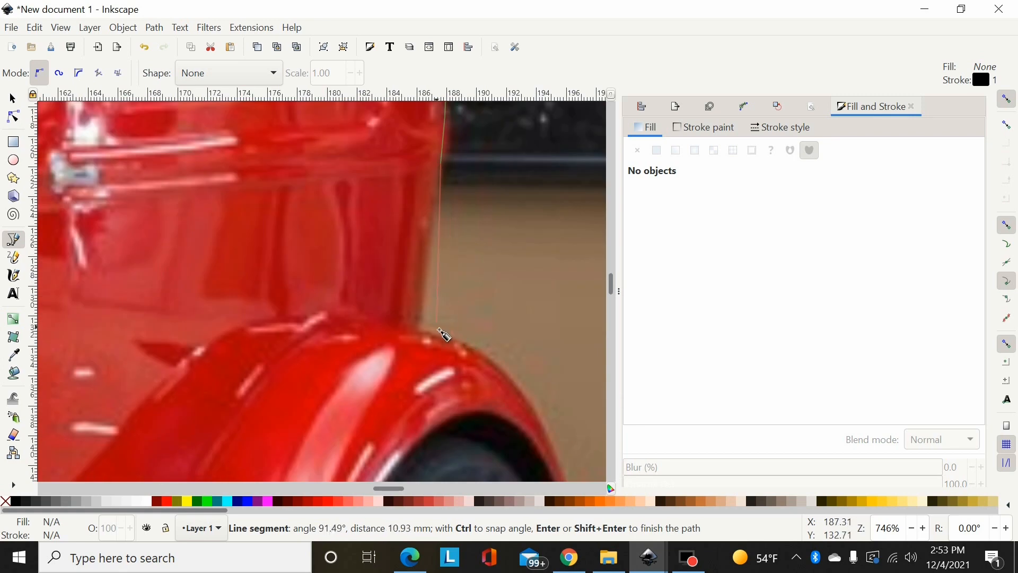
pyautogui.click(423, 330)
# Continue the path over the rear fender, down its outer edge and around its lower tip toward the rear tire.
pyautogui.scroll(-6, 514, 344)
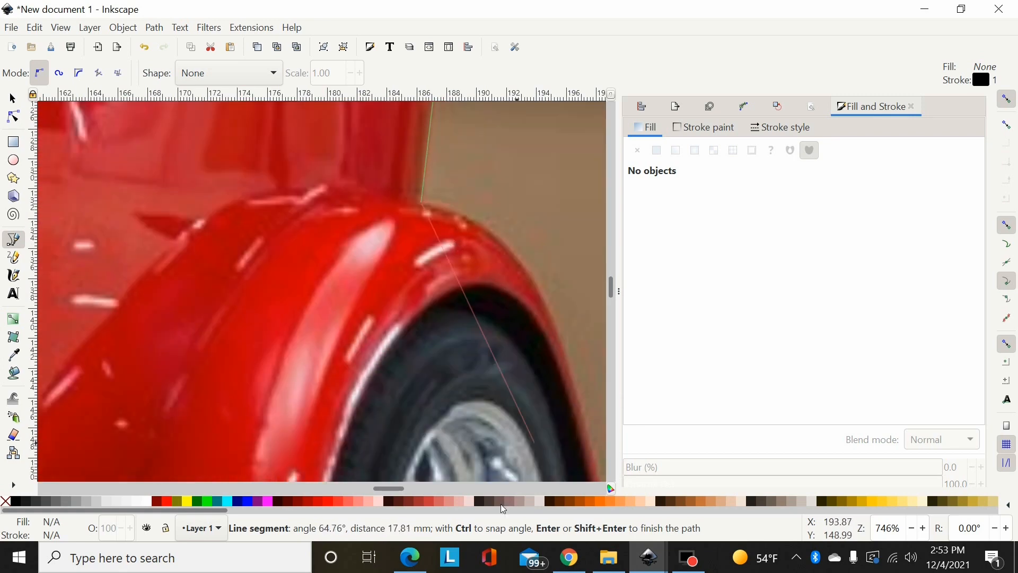
pyautogui.moveTo(397, 489); pyautogui.dragTo(416, 491)
pyautogui.scroll(-6, 398, 375)
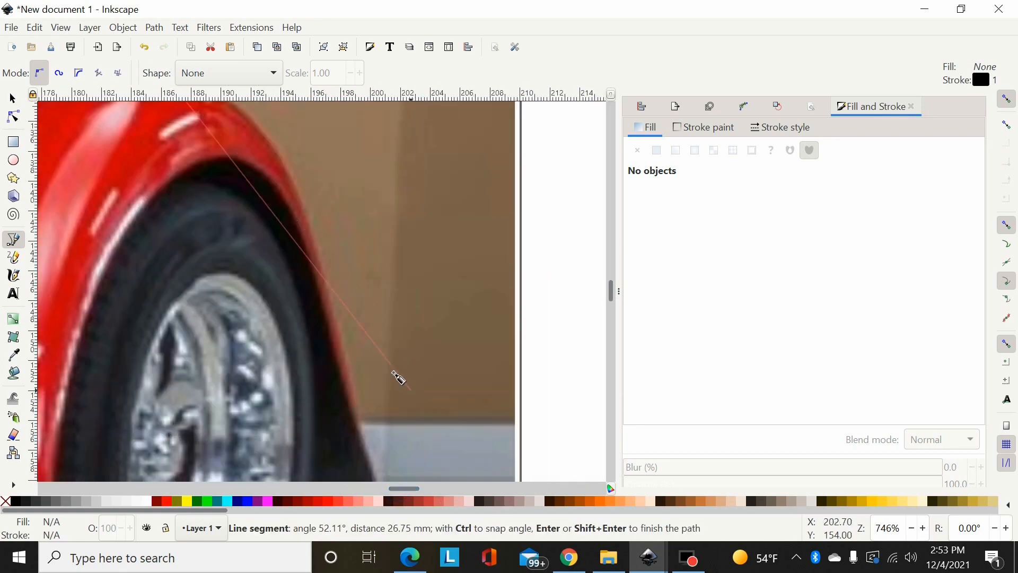
pyautogui.scroll(6, 339, 294)
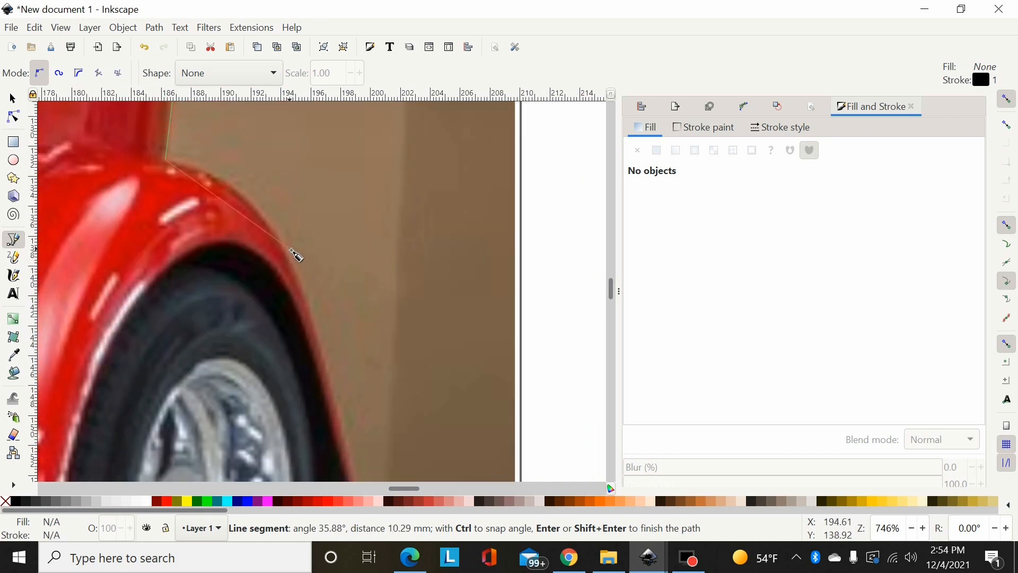
pyautogui.click(284, 242)
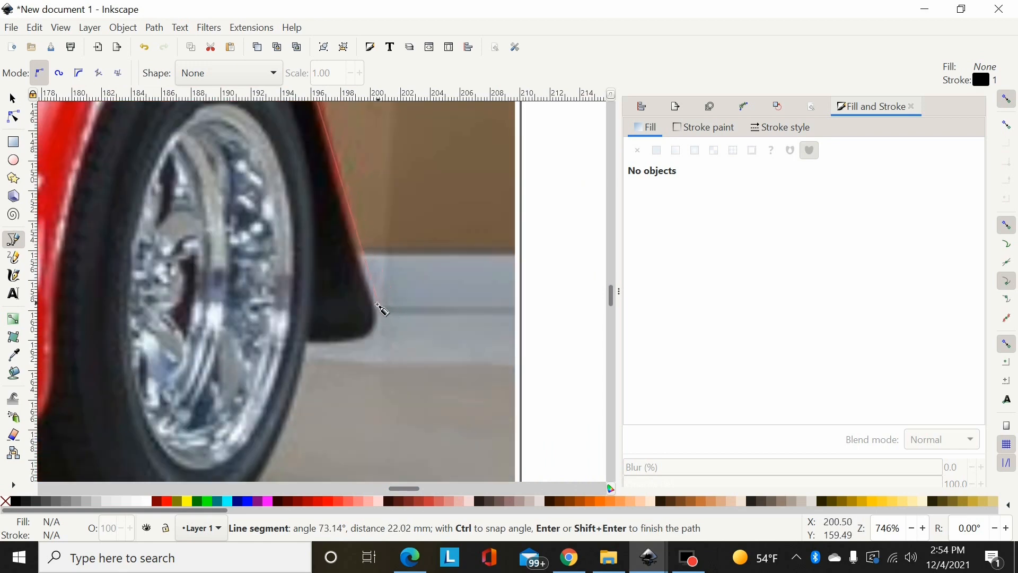
pyautogui.click(375, 302)
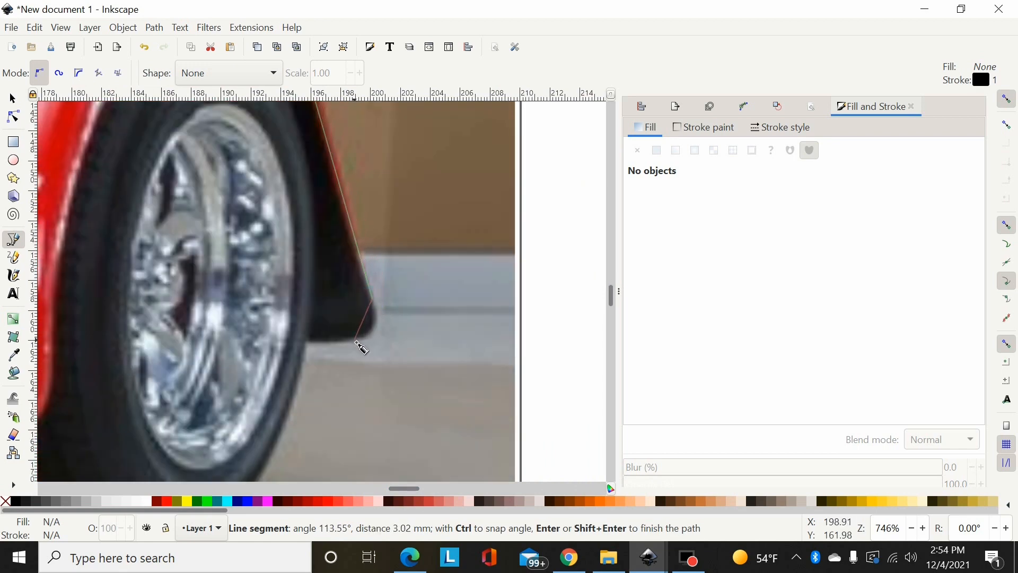
pyautogui.click(357, 341)
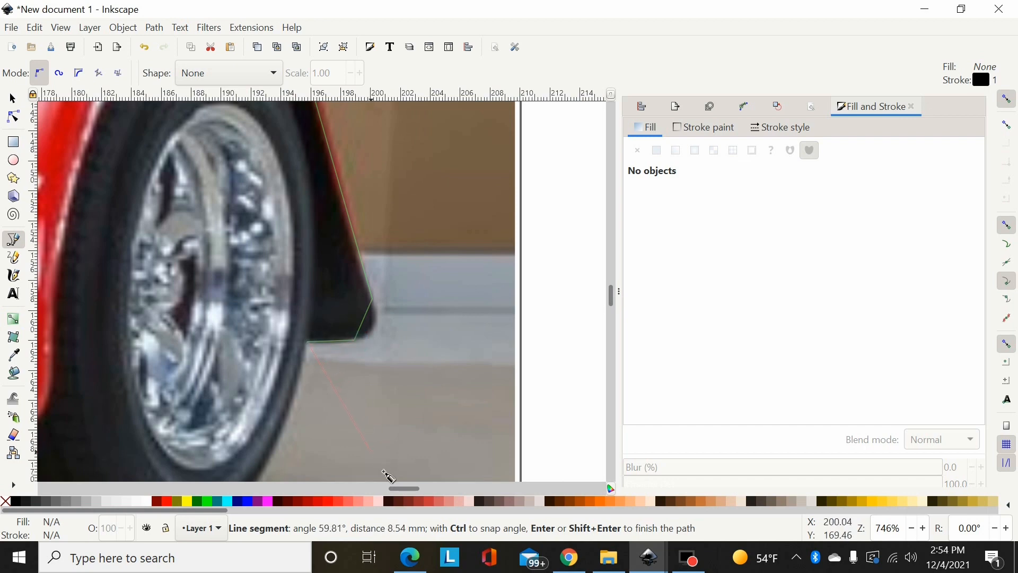
# Take the path around the rear tire's bottom and along the running board's lower edge, closing it at the starting node.
pyautogui.moveTo(405, 489); pyautogui.dragTo(392, 488)
pyautogui.scroll(-8, 387, 348)
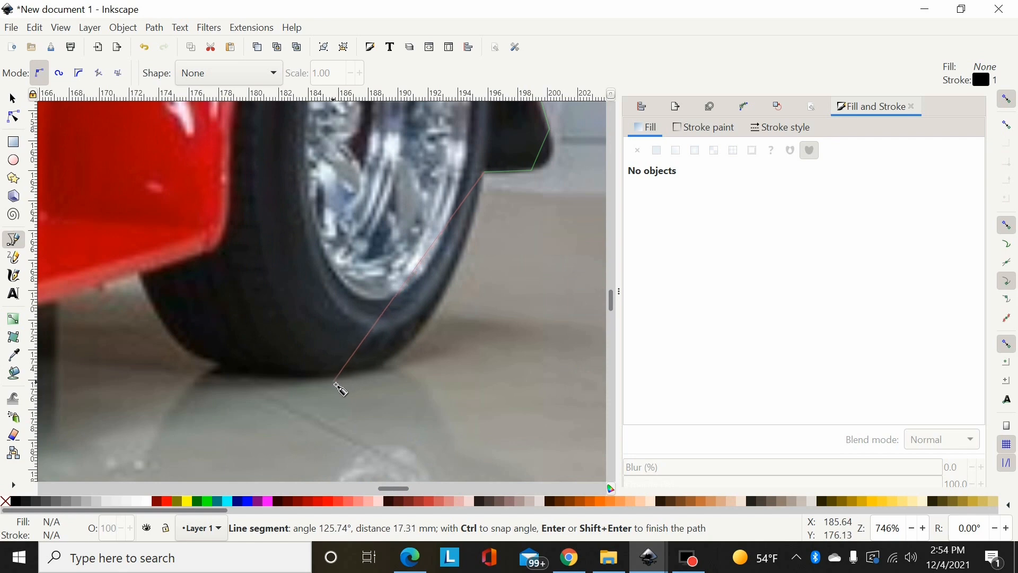
pyautogui.click(333, 380)
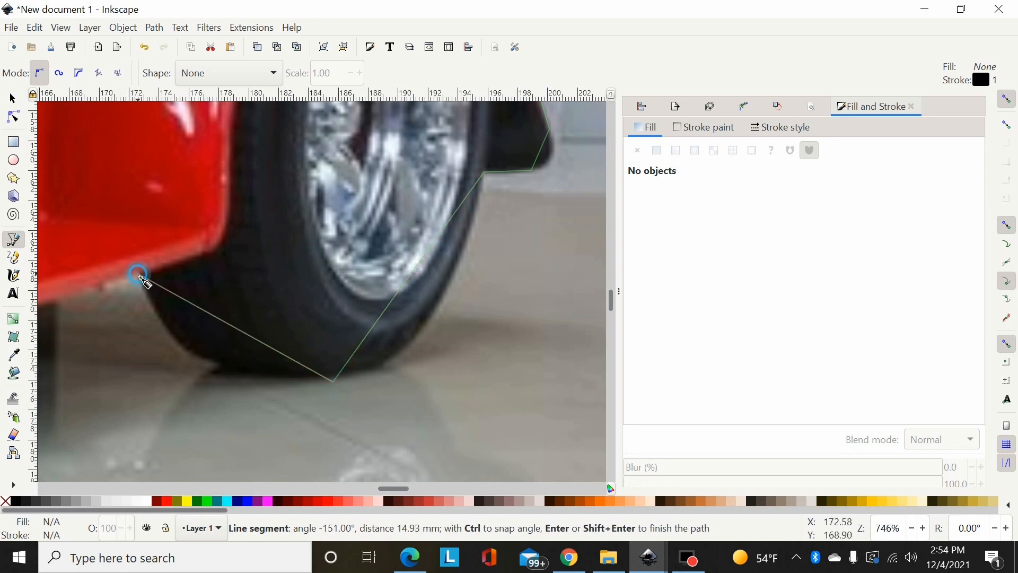
pyautogui.click(139, 275)
pyautogui.moveTo(385, 491); pyautogui.dragTo(354, 488)
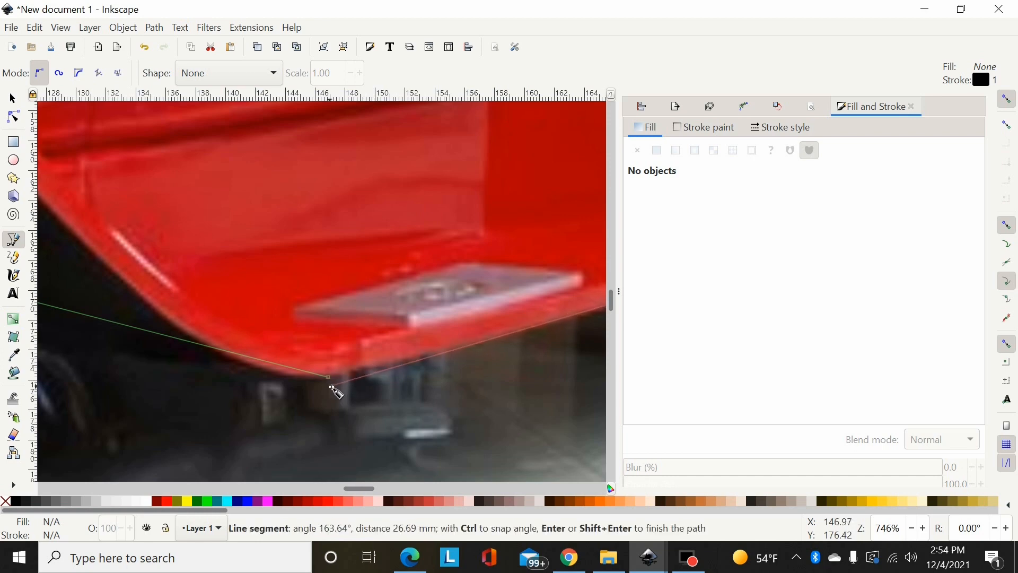
pyautogui.click(329, 377)
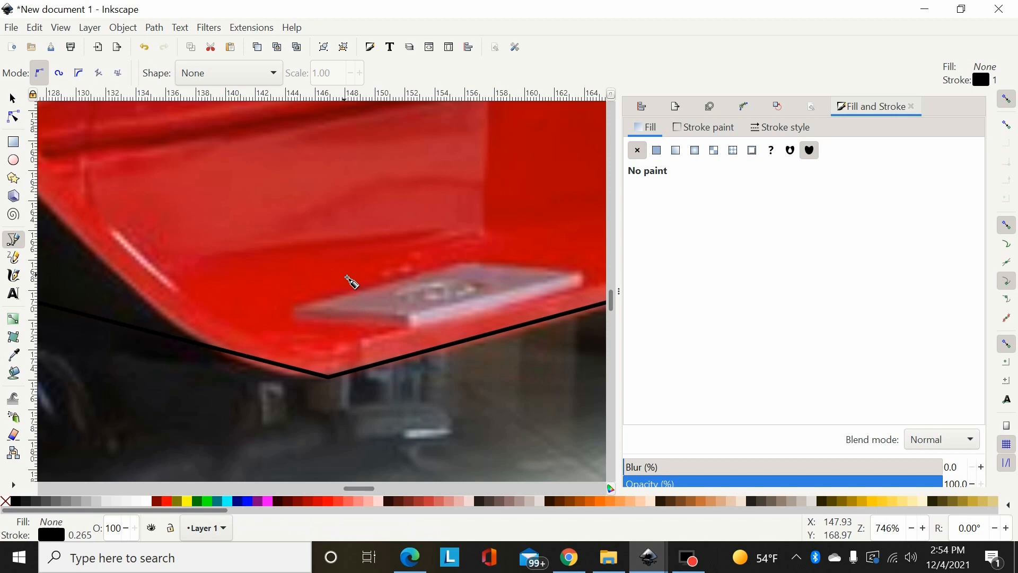
# Switch to the Selector tool and change the closed car outline's stroke color to bright green.
pyautogui.press('-')
pyautogui.press('-')
pyautogui.press('-')
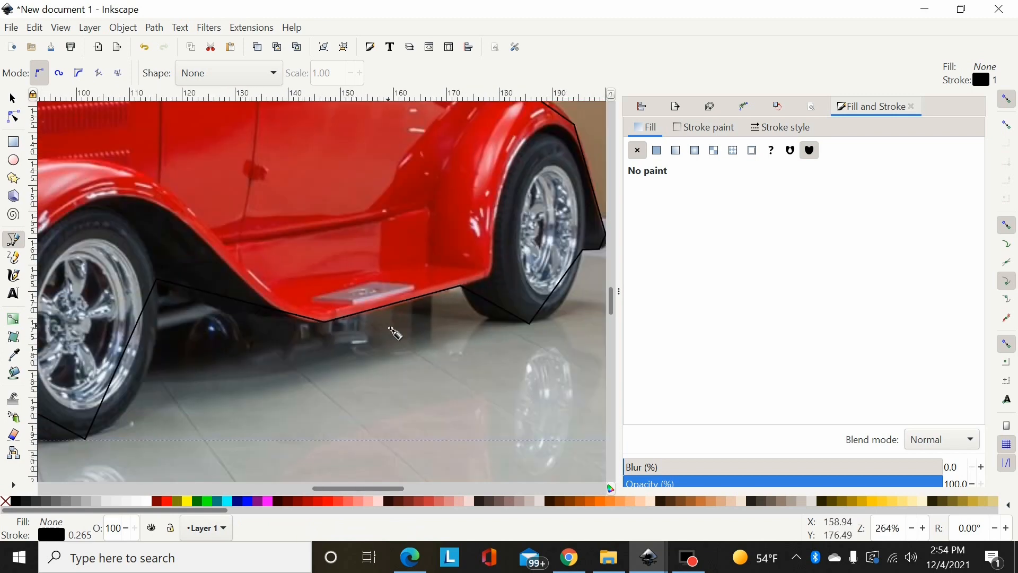
pyautogui.press('-')
pyautogui.press('-')
pyautogui.scroll(2, 407, 323)
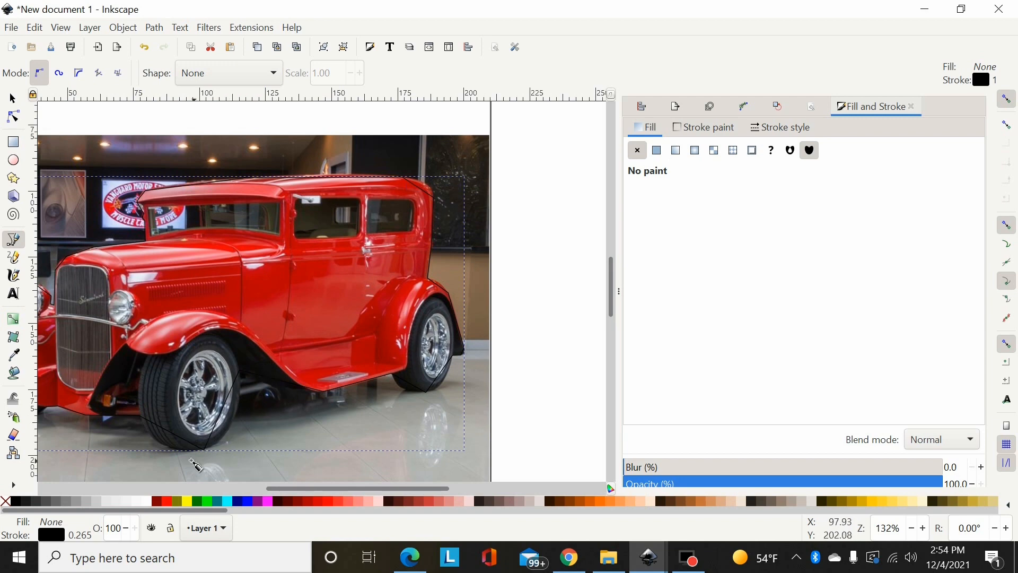
pyautogui.scroll(3, 285, 396)
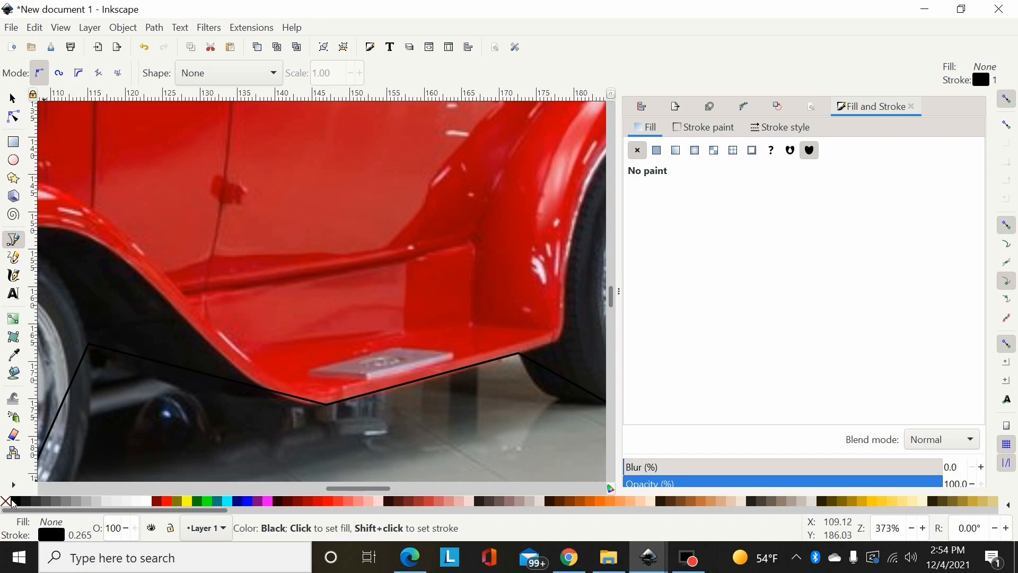
pyautogui.click(15, 100)
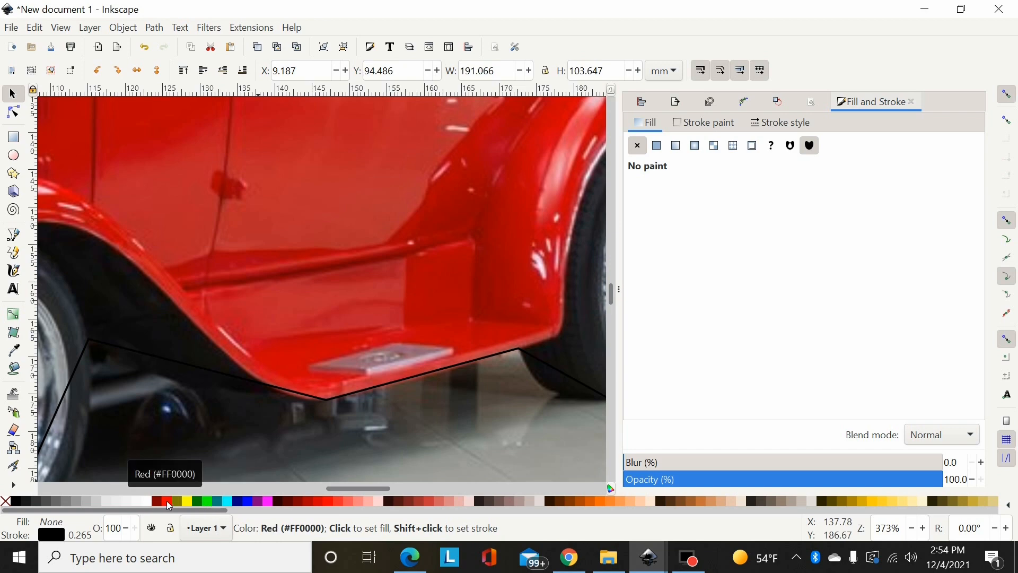
pyautogui.keyDown('shift'); pyautogui.click(207, 502); pyautogui.keyUp('shift')
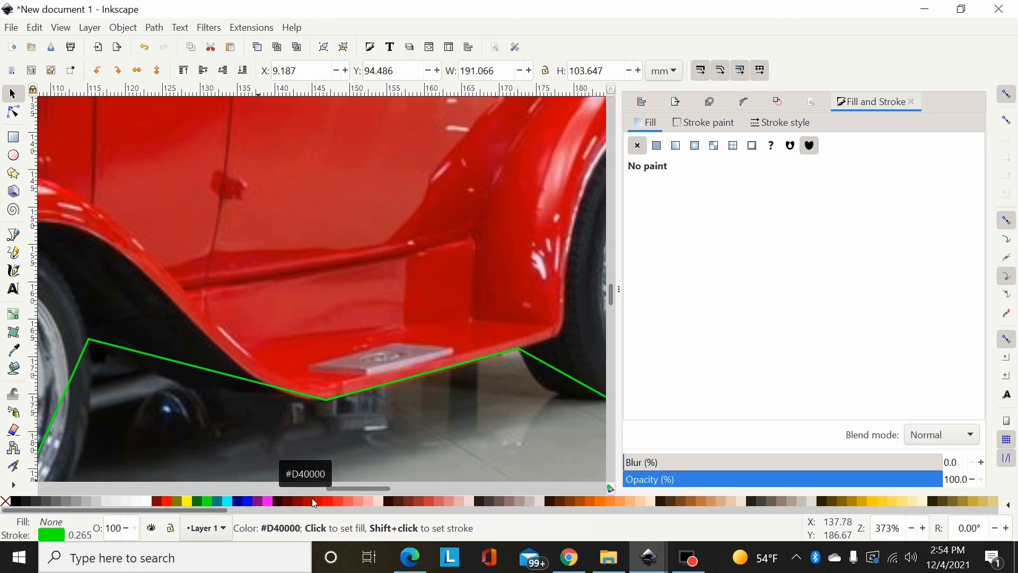
# With the Node tool, bend the segment between the front tire and the running board's front corner downward and adjust its handles.
pyautogui.moveTo(375, 486); pyautogui.dragTo(362, 487)
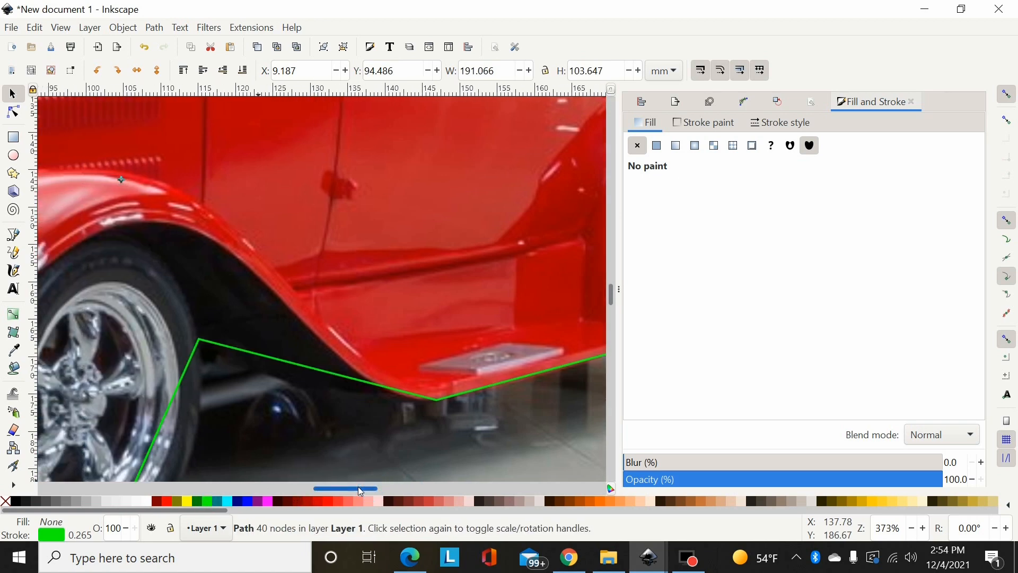
pyautogui.keyDown('ctrl'); pyautogui.scroll(2, 337, 432); pyautogui.keyUp('ctrl')
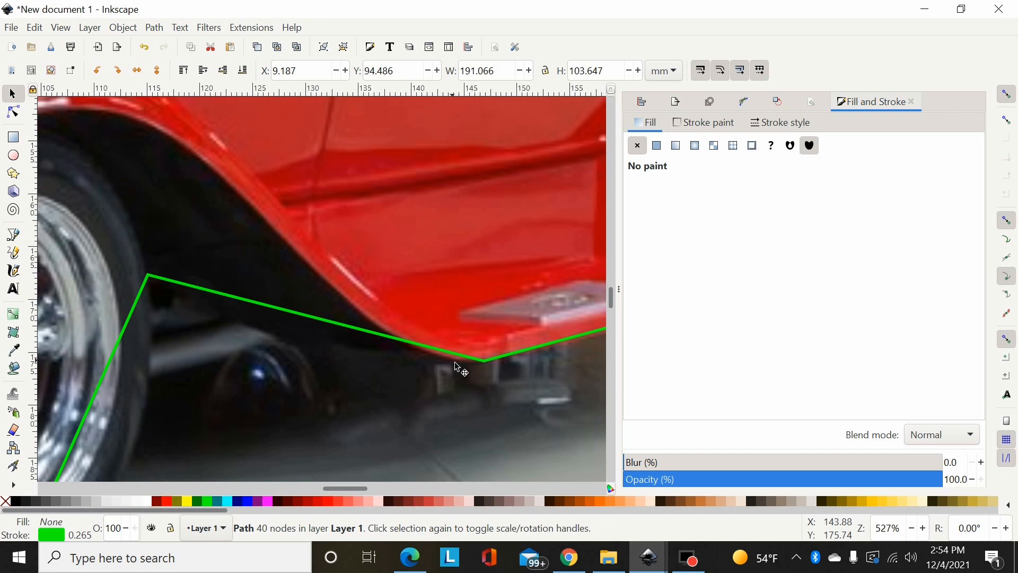
pyautogui.press('-')
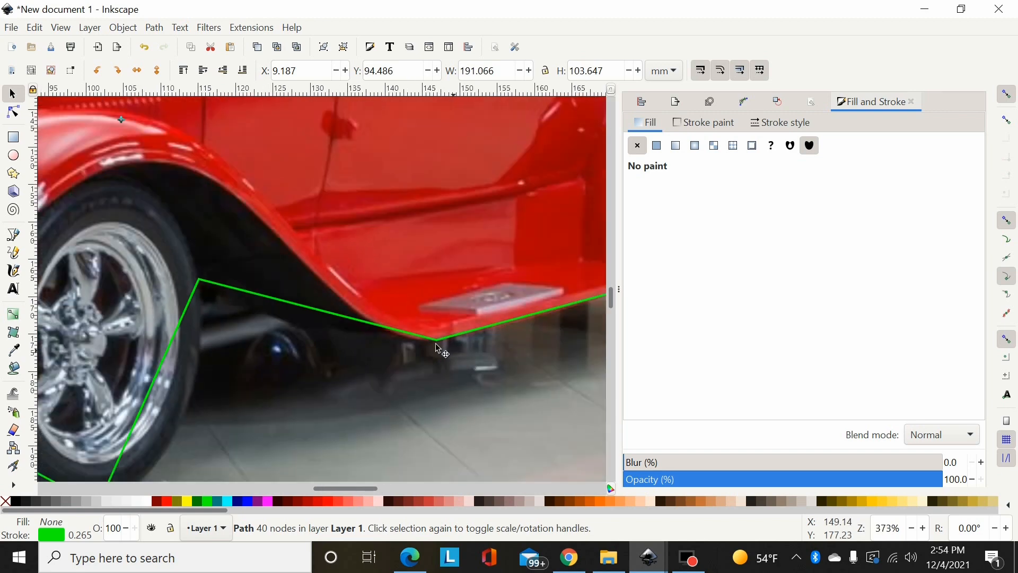
pyautogui.click(13, 113)
pyautogui.moveTo(307, 307); pyautogui.dragTo(322, 323)
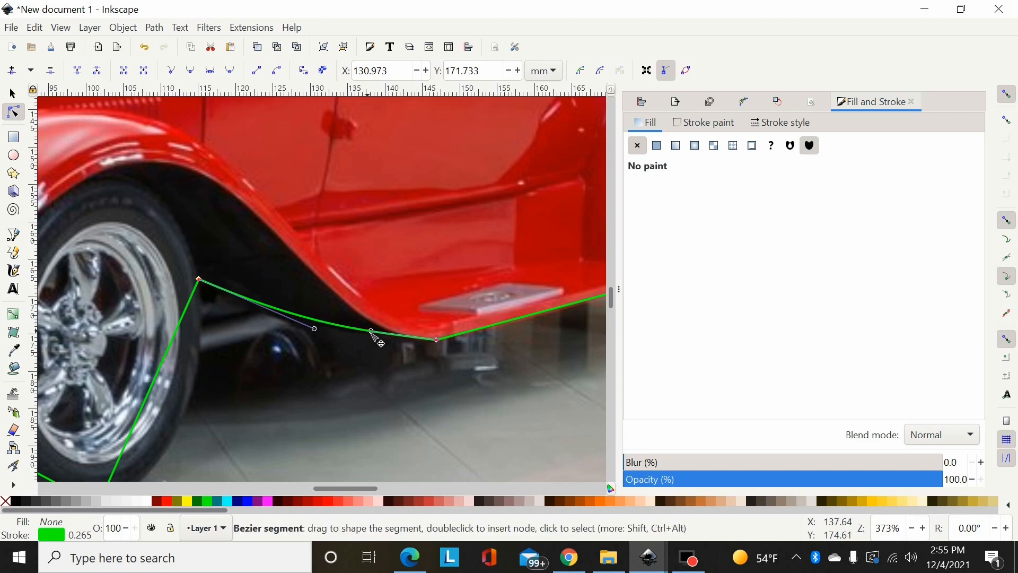
pyautogui.moveTo(381, 341); pyautogui.dragTo(391, 350)
pyautogui.moveTo(315, 328); pyautogui.dragTo(300, 333)
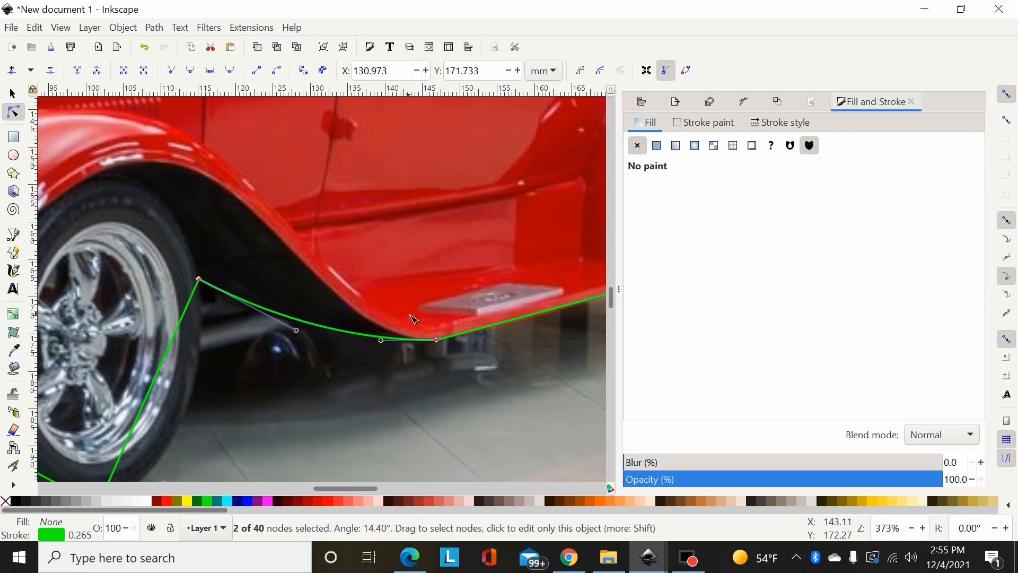
# Smooth the node at the running board's front corner, shift it slightly rearward, and insert a node partway along the bent segment before it.
pyautogui.click(192, 74)
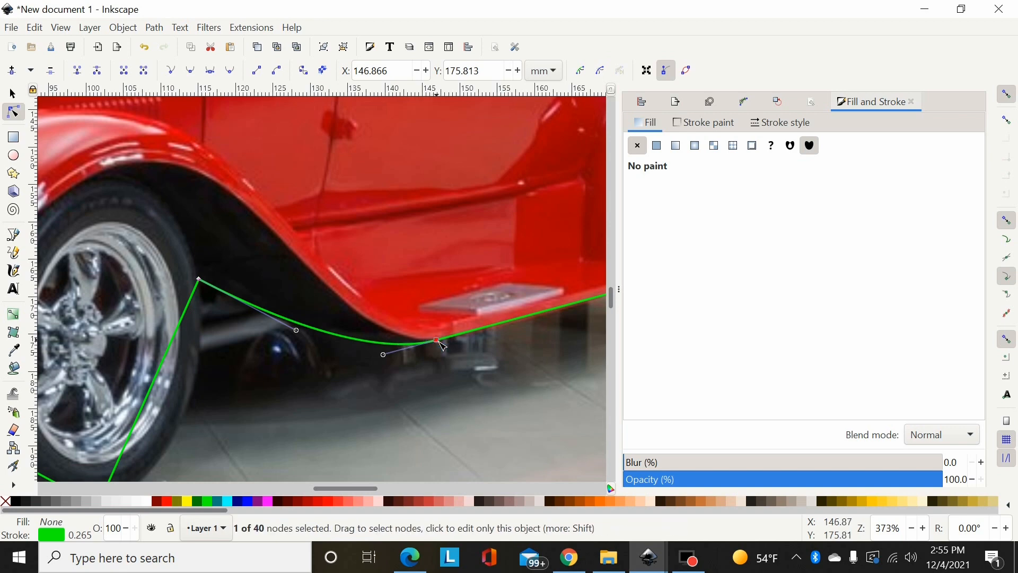
pyautogui.moveTo(440, 340)
pyautogui.mouseDown()
pyautogui.moveTo(466, 341)
pyautogui.moveTo(449, 345)
pyautogui.mouseUp()
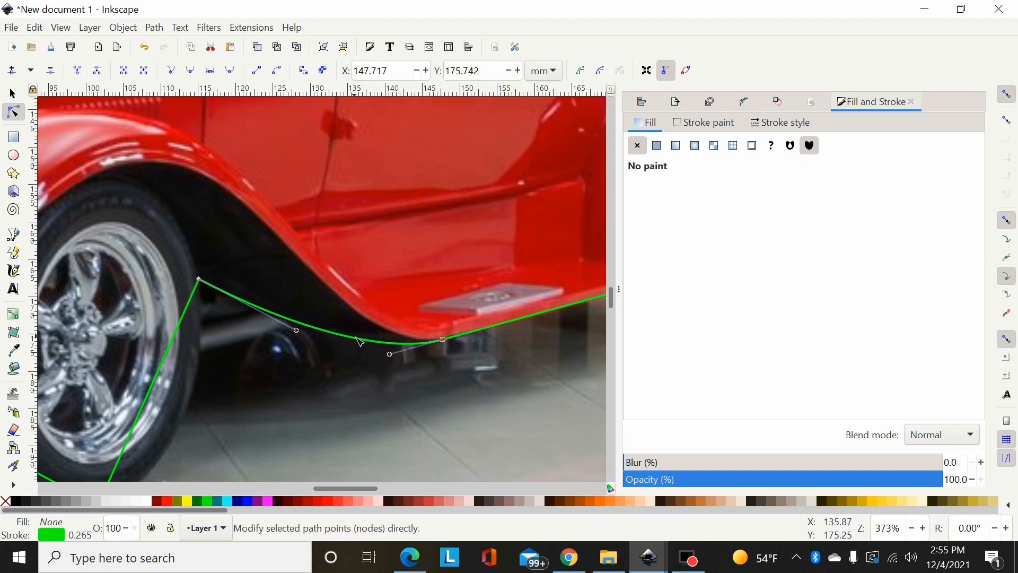
pyautogui.doubleClick(365, 342)
pyautogui.moveTo(365, 342); pyautogui.dragTo(314, 331)
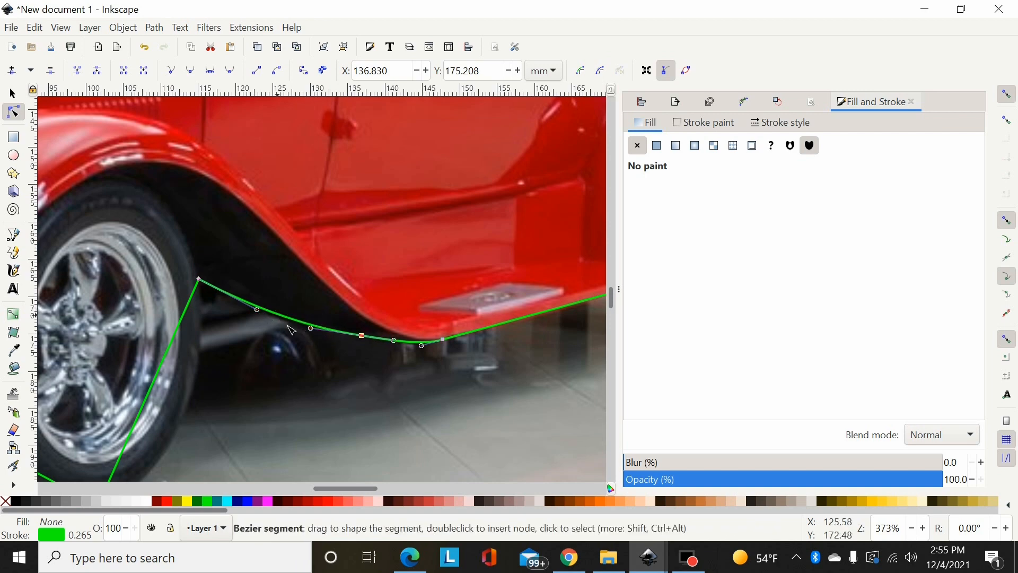
# Bend the two straight segments meeting at the near front tire's bottom outward so they follow the tire's edge.
pyautogui.moveTo(342, 487); pyautogui.dragTo(329, 483)
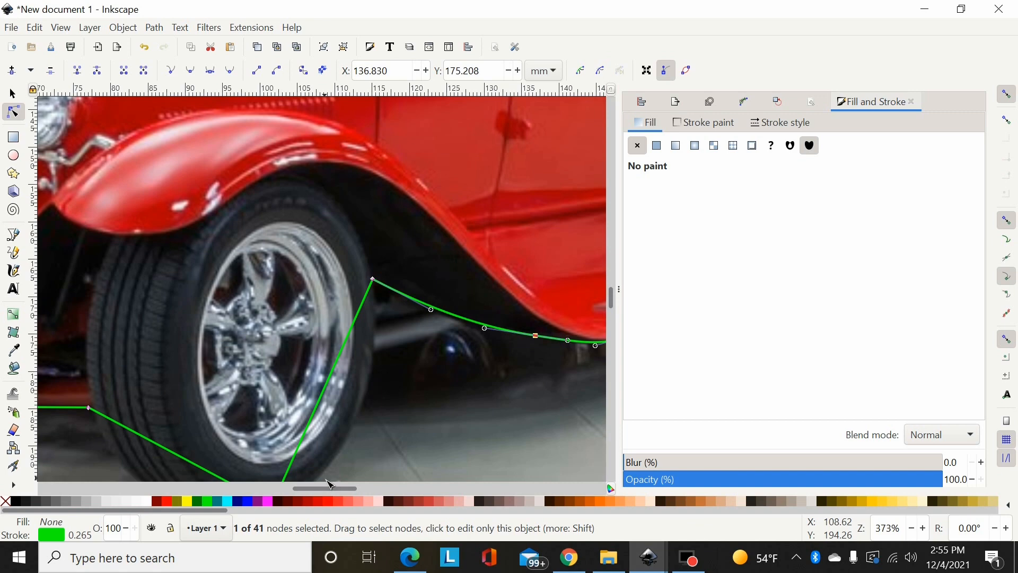
pyautogui.scroll(-4, 494, 452)
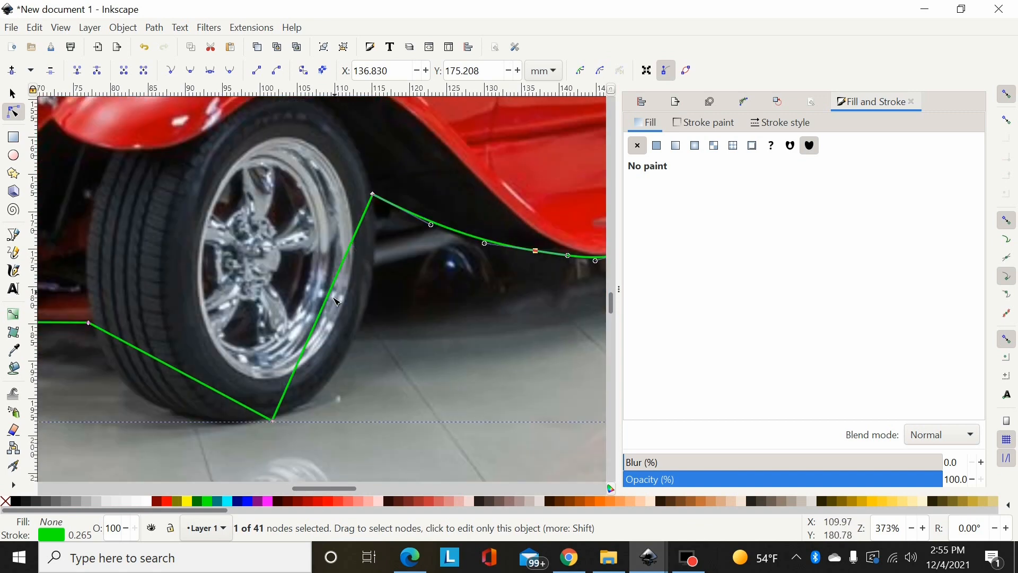
pyautogui.moveTo(330, 302); pyautogui.dragTo(364, 344)
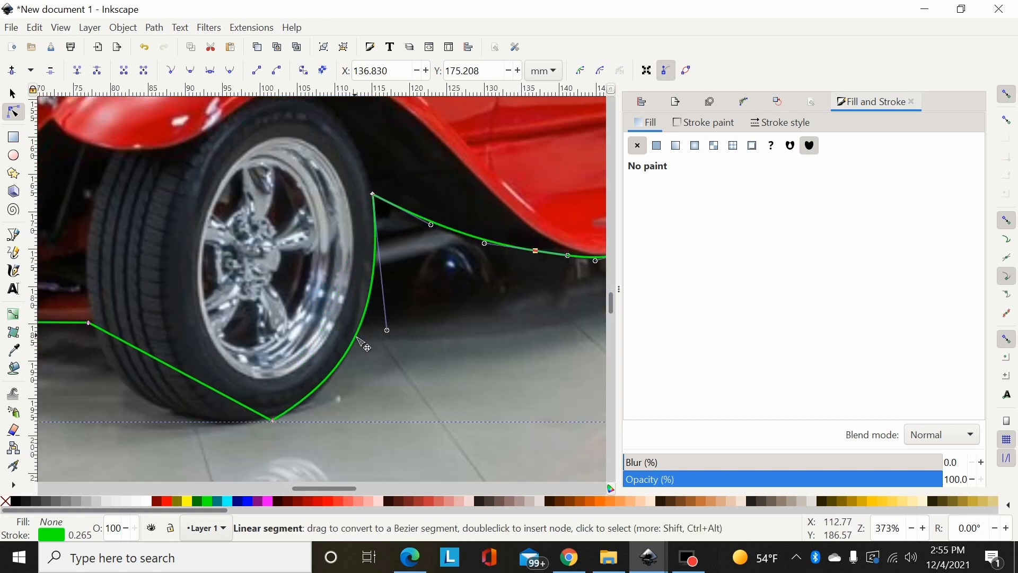
pyautogui.moveTo(182, 371); pyautogui.dragTo(164, 412)
pyautogui.moveTo(215, 377); pyautogui.dragTo(311, 464)
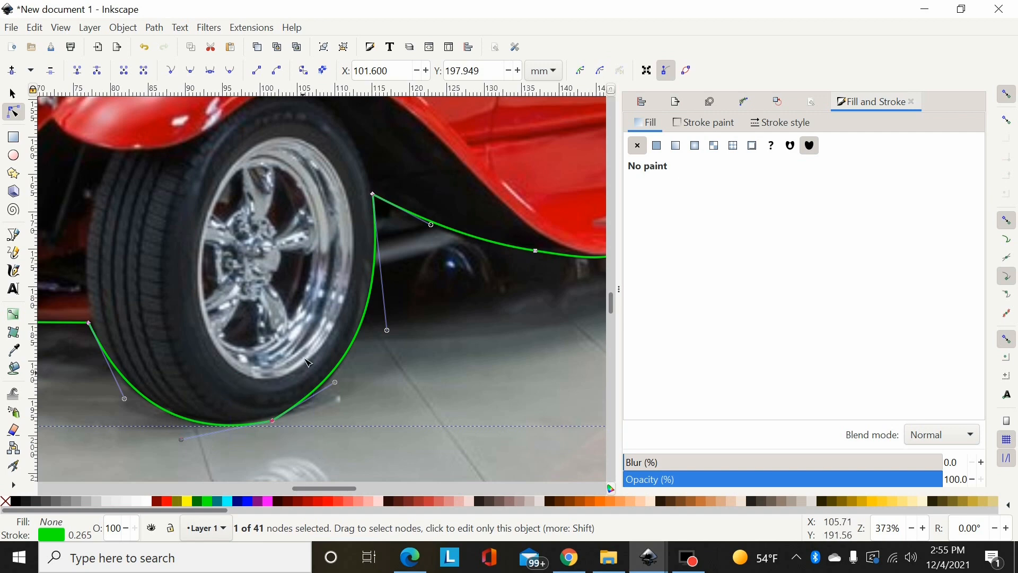
# Smooth the node at the near front tire's bottom and adjust the surrounding handles to fit the curves to the tire.
pyautogui.click(191, 71)
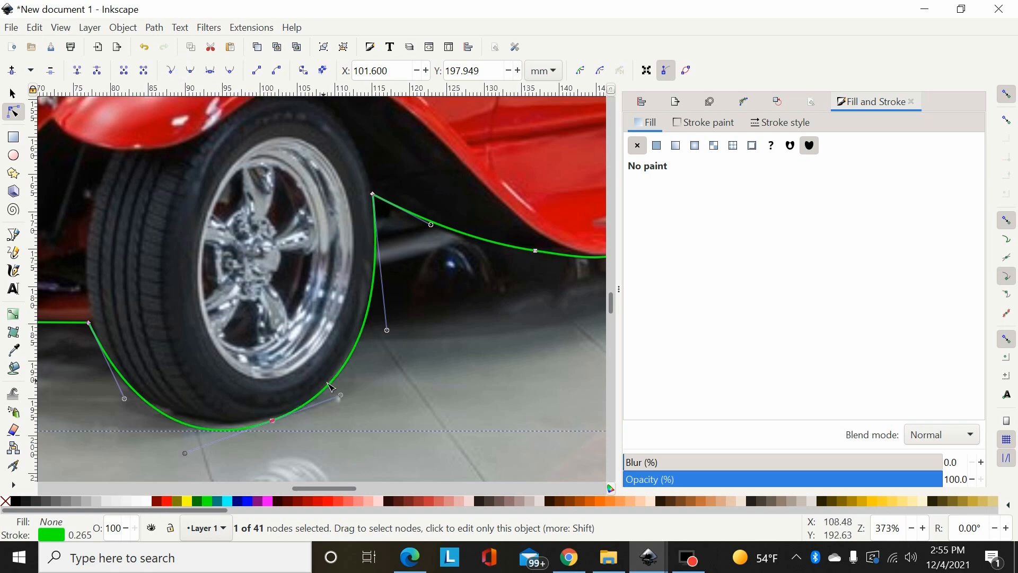
pyautogui.moveTo(343, 396); pyautogui.dragTo(345, 405)
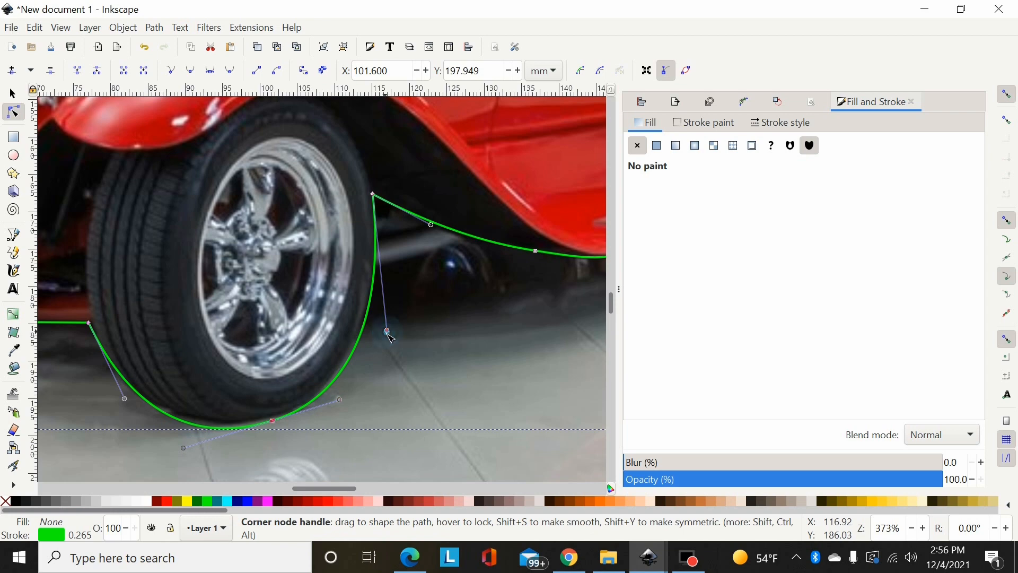
pyautogui.moveTo(388, 331); pyautogui.dragTo(385, 330)
pyautogui.moveTo(339, 489); pyautogui.dragTo(327, 489)
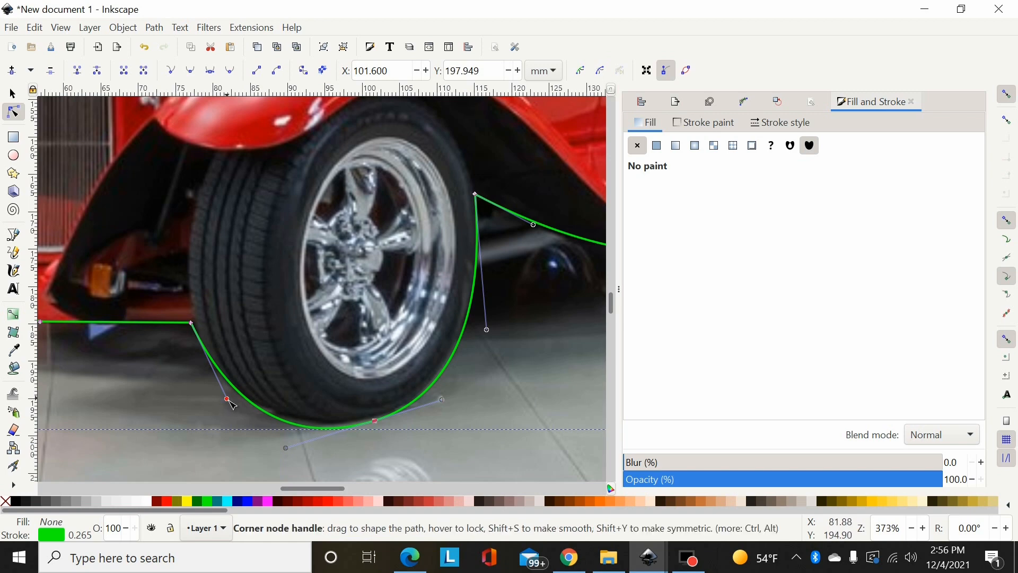
pyautogui.moveTo(227, 399); pyautogui.dragTo(225, 404)
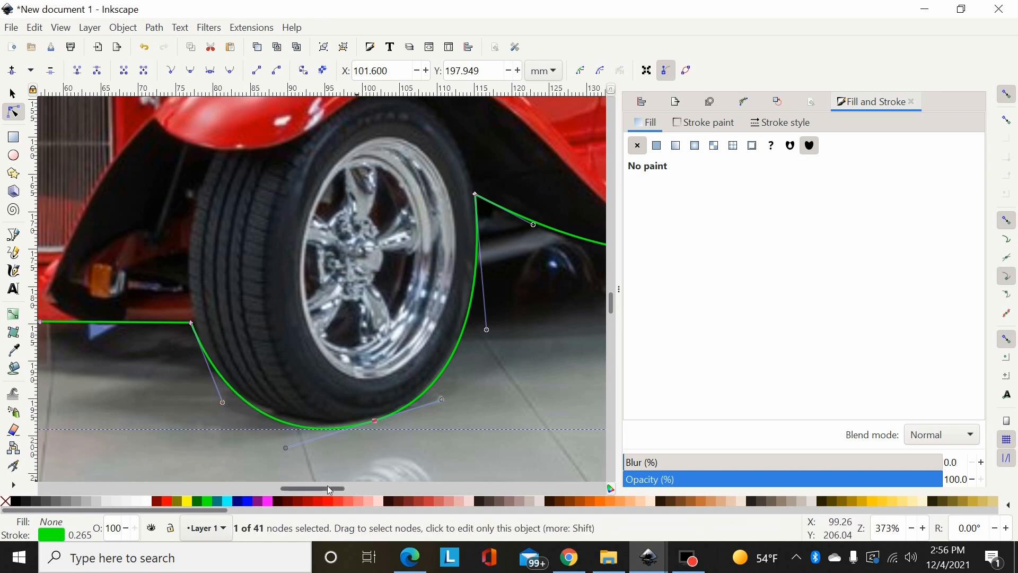
# Bend the segments beneath the grille and the short segment leading to the far front tire's bottom slightly downward.
pyautogui.moveTo(330, 489); pyautogui.dragTo(301, 489)
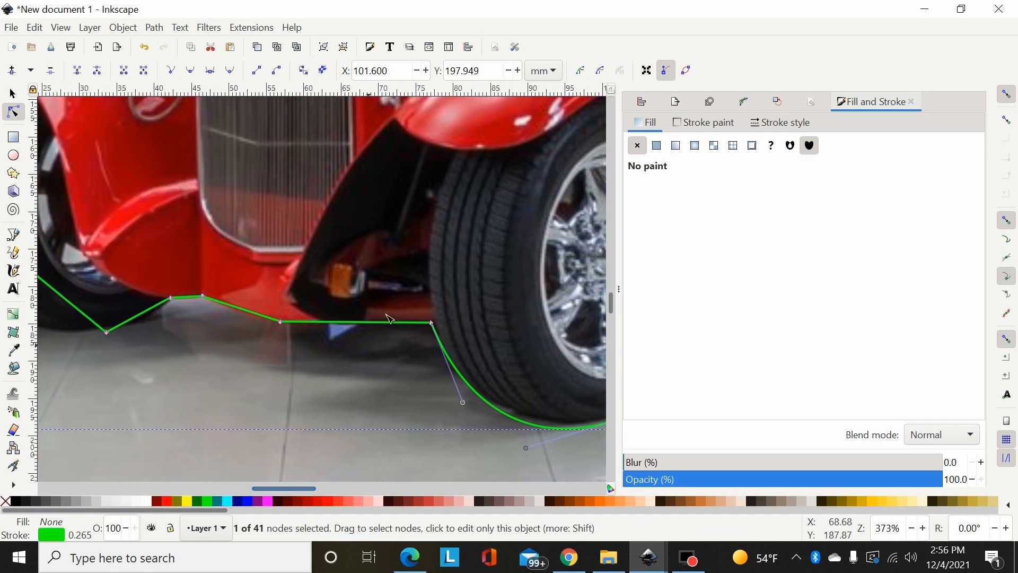
pyautogui.click(348, 323)
pyautogui.moveTo(348, 323); pyautogui.dragTo(340, 329)
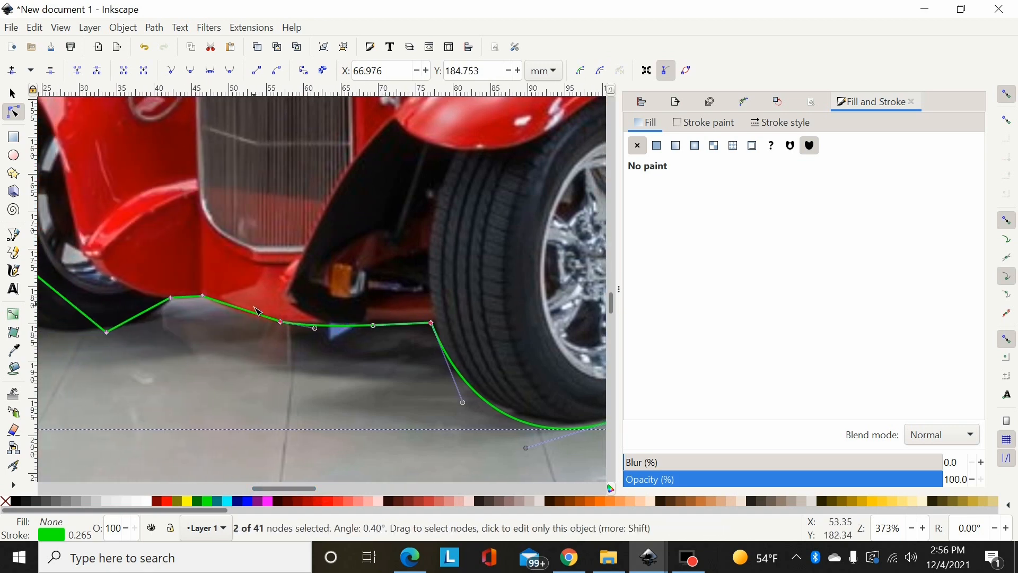
pyautogui.moveTo(258, 312); pyautogui.dragTo(258, 313)
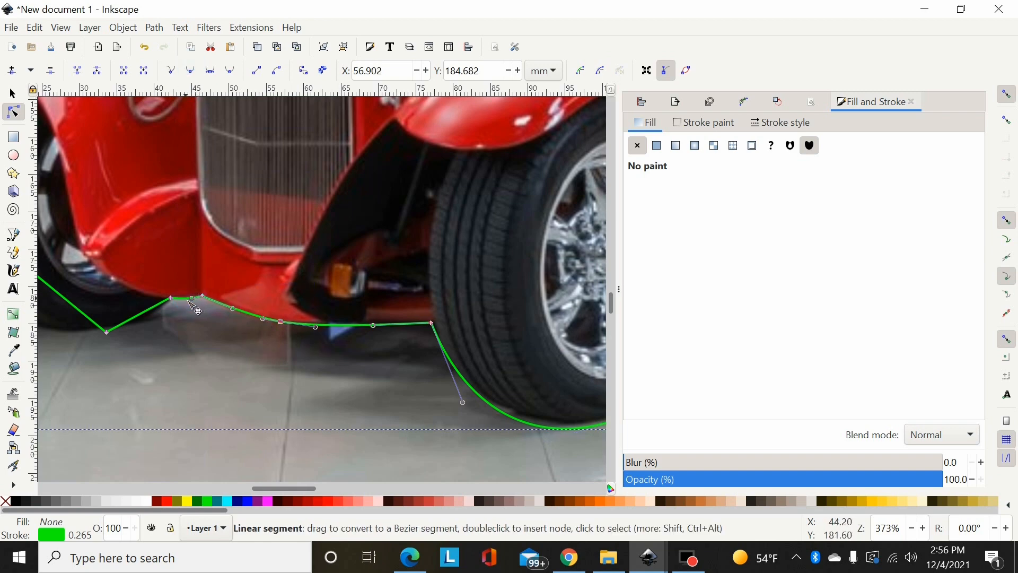
pyautogui.moveTo(139, 319); pyautogui.dragTo(145, 322)
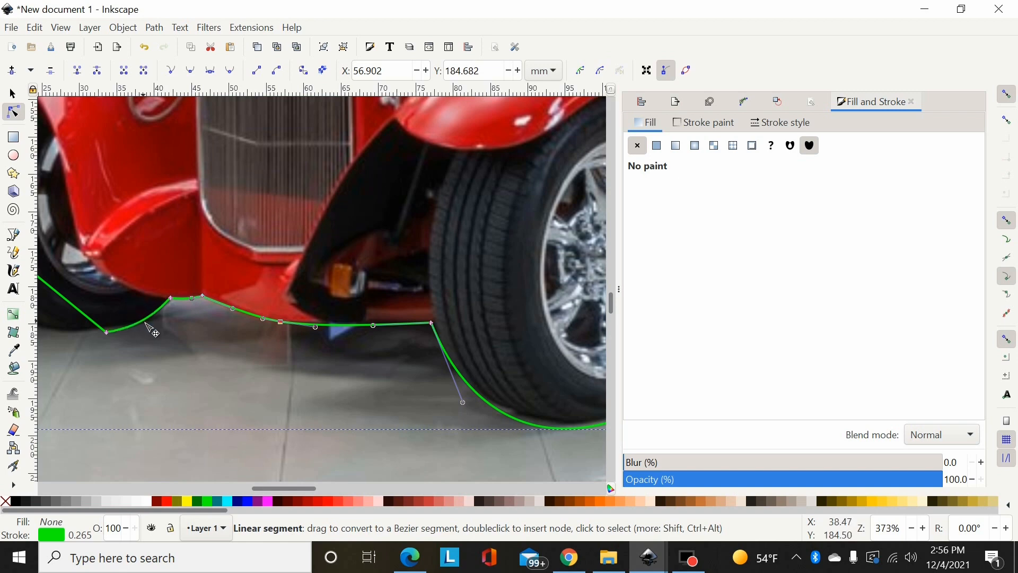
# Bend the segment around the far front tire's lower outer edge, then smooth the tire's bottom node and adjust its handle.
pyautogui.moveTo(269, 485); pyautogui.dragTo(241, 486)
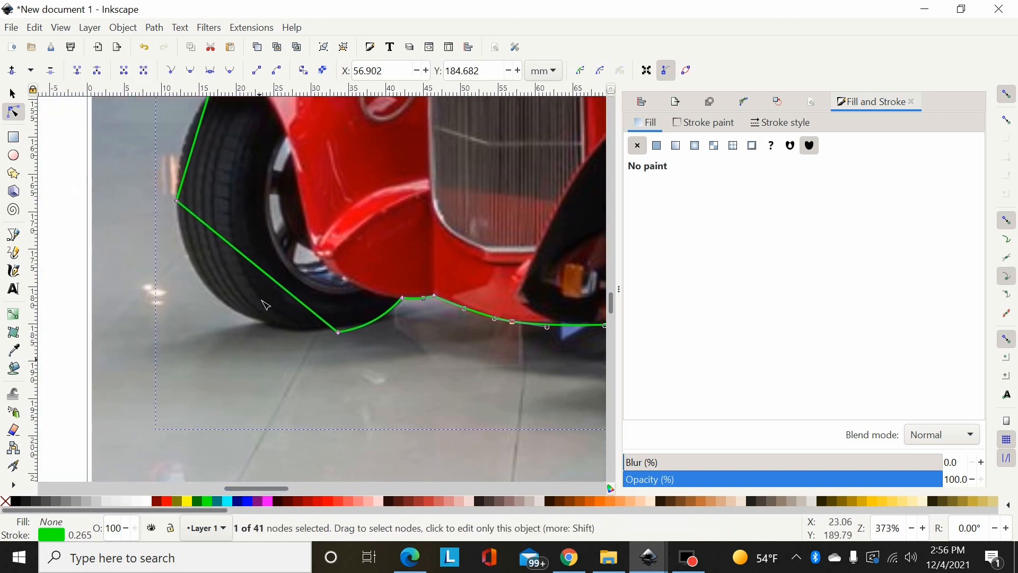
pyautogui.moveTo(257, 269); pyautogui.dragTo(237, 312)
pyautogui.moveTo(266, 257); pyautogui.dragTo(373, 376)
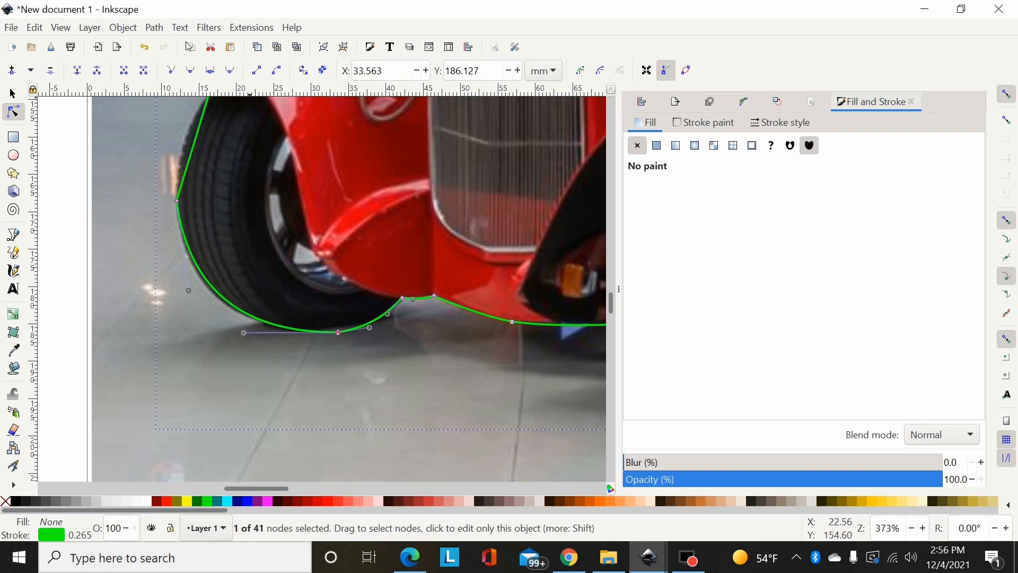
pyautogui.click(188, 69)
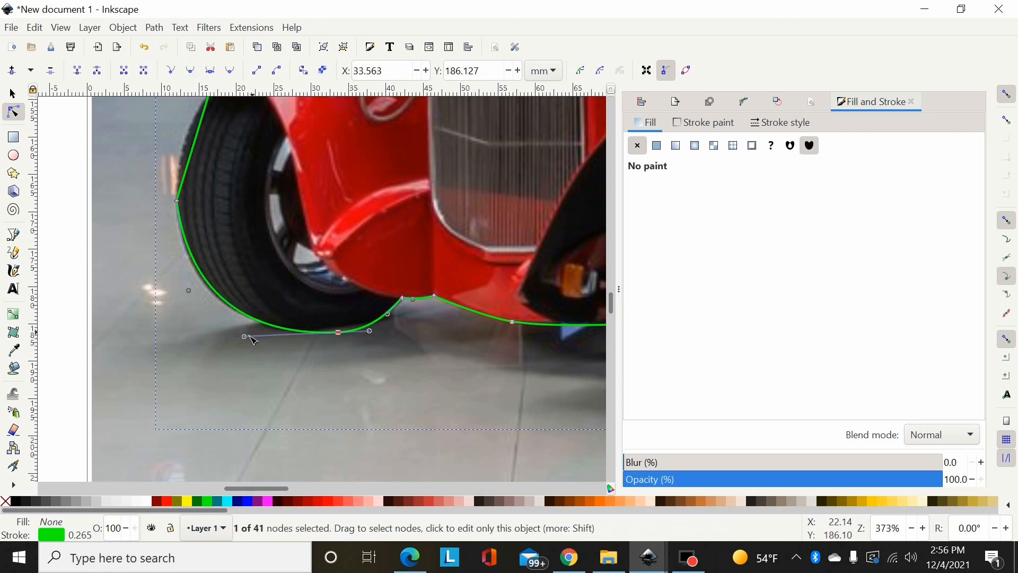
pyautogui.moveTo(245, 336); pyautogui.dragTo(245, 343)
# Curve the far front tire's upper outer segment outward, smoothing the node at the tire's side and adjusting its lower handle.
pyautogui.scroll(2, 190, 229)
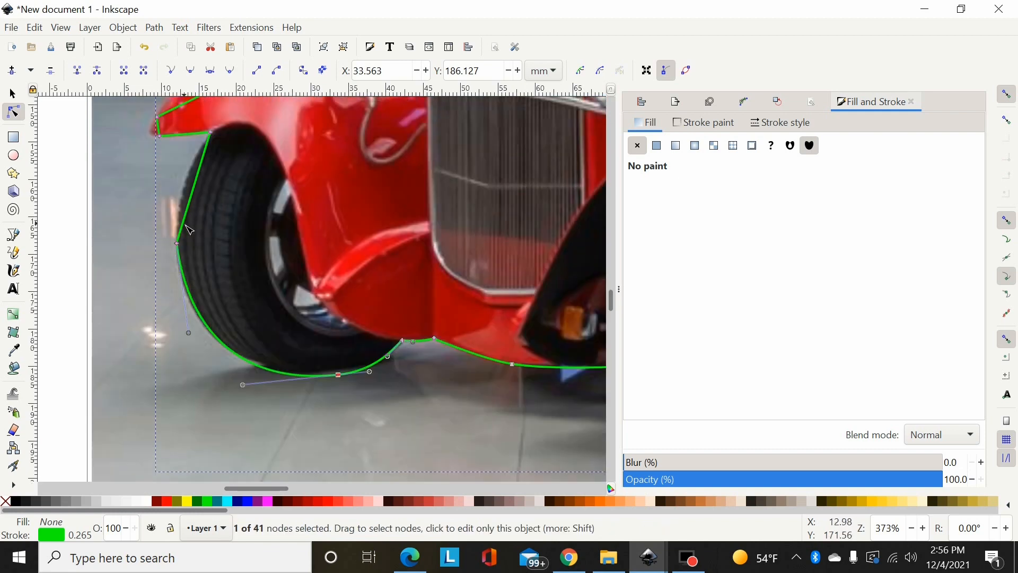
pyautogui.moveTo(196, 193); pyautogui.dragTo(133, 300)
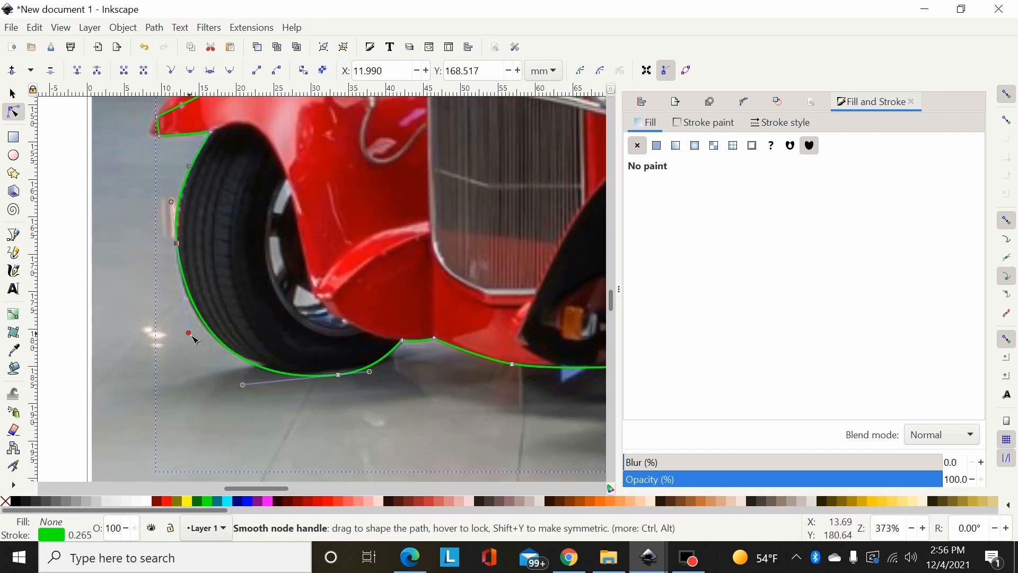
pyautogui.moveTo(191, 334); pyautogui.dragTo(182, 332)
# Try to bend the straight segment across the far front fender upward toward the fender's top edge.
pyautogui.scroll(4, 183, 228)
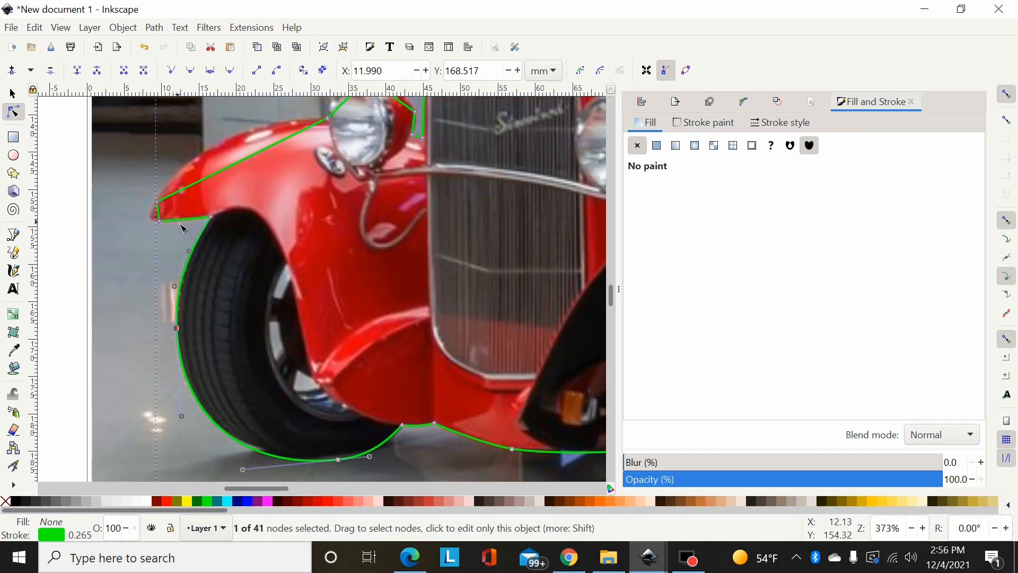
pyautogui.keyDown('ctrl'); pyautogui.scroll(1, 182, 228); pyautogui.keyUp('ctrl')
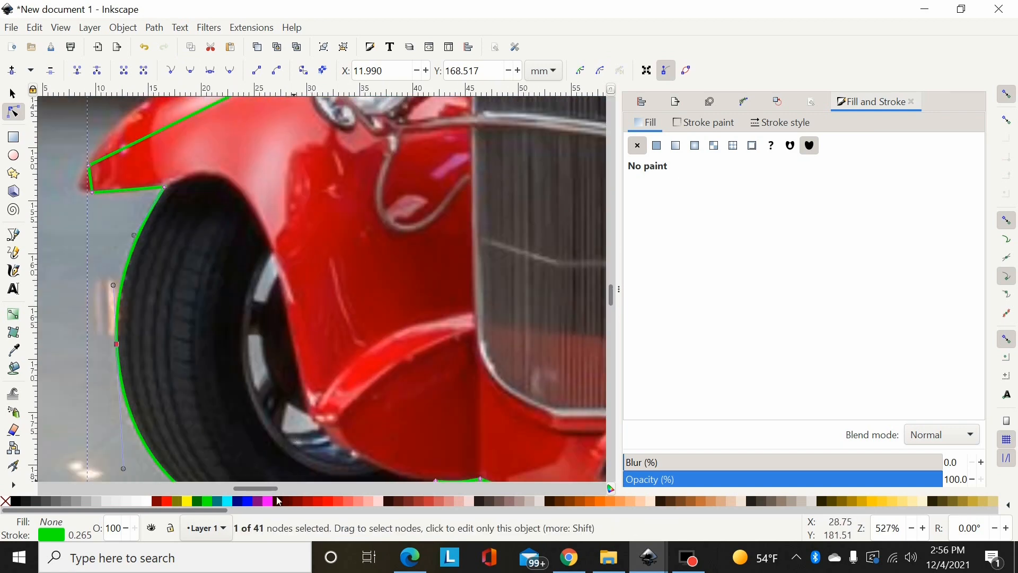
pyautogui.moveTo(268, 488); pyautogui.dragTo(255, 487)
pyautogui.scroll(6, 301, 297)
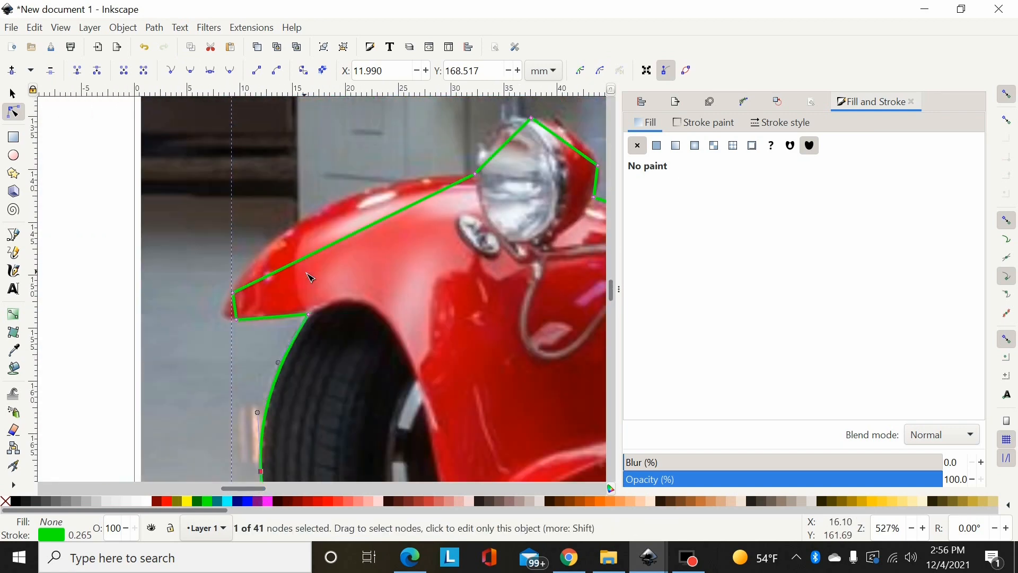
pyautogui.click(375, 225)
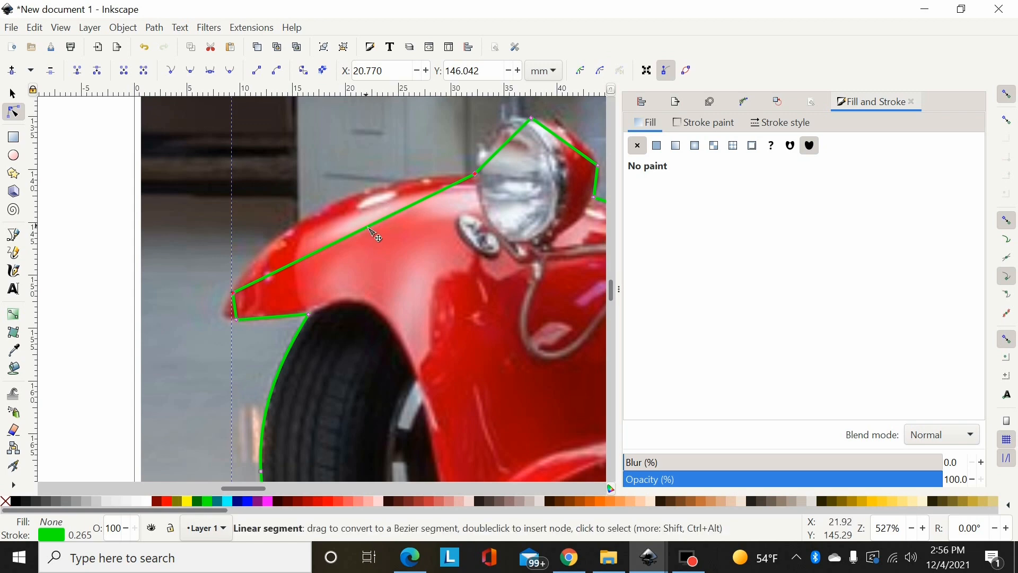
pyautogui.moveTo(377, 238); pyautogui.dragTo(368, 220)
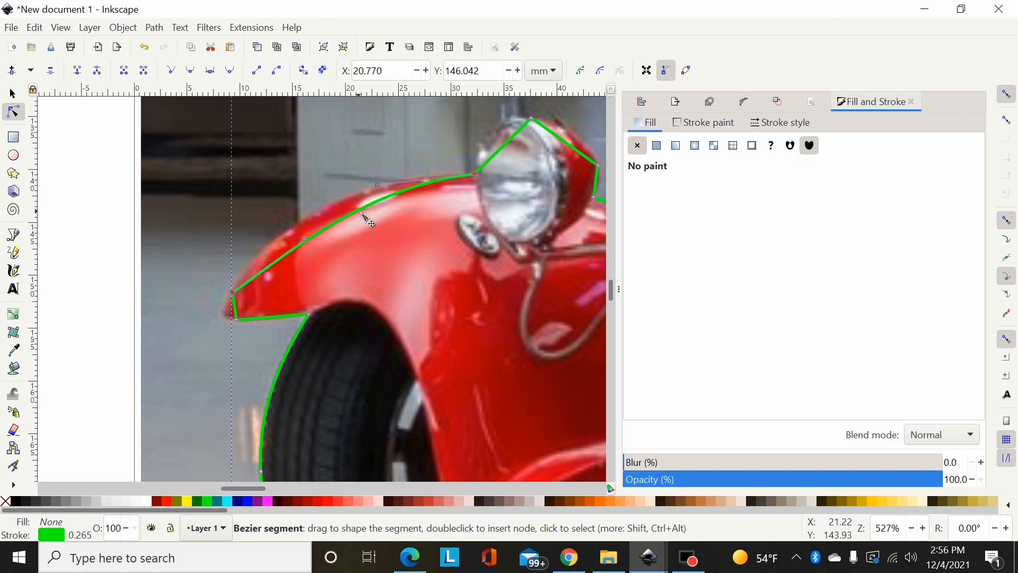
pyautogui.hotkey('ctrl', 'z')
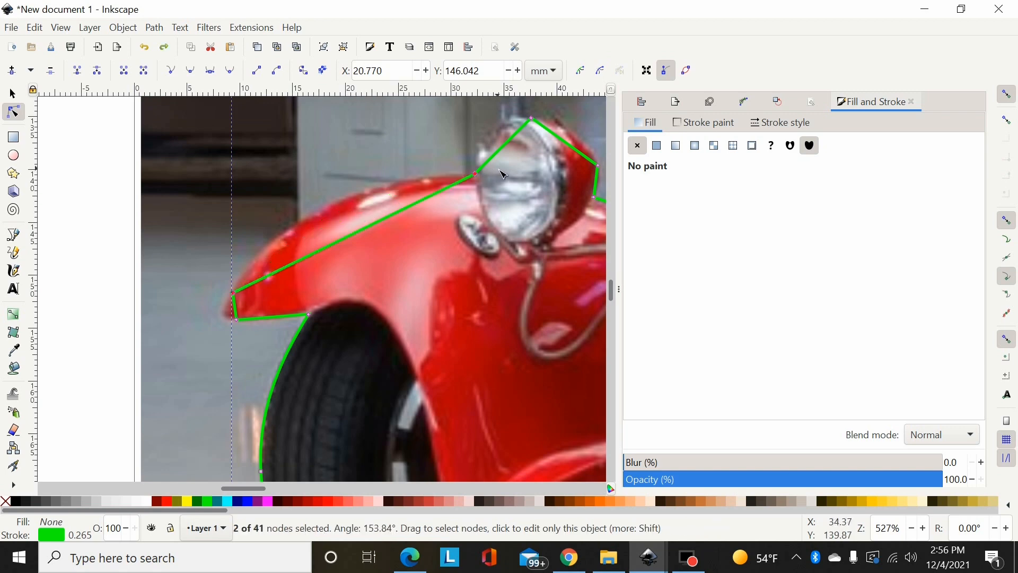
# Bend the segment between the headlight and the fender tip up to the fender's top edge and adjust its lower handle.
pyautogui.click(476, 173)
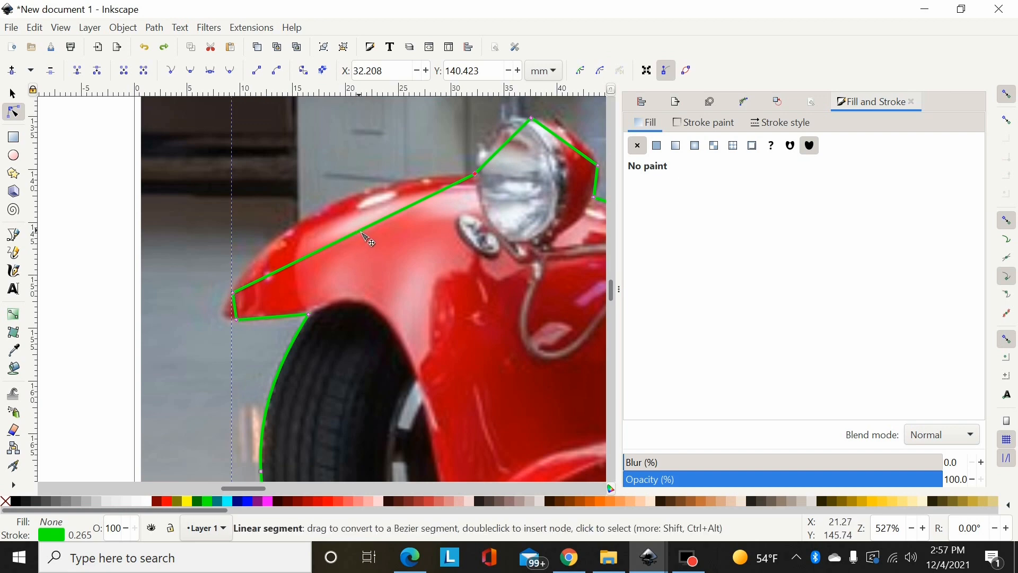
pyautogui.moveTo(371, 239); pyautogui.dragTo(359, 177)
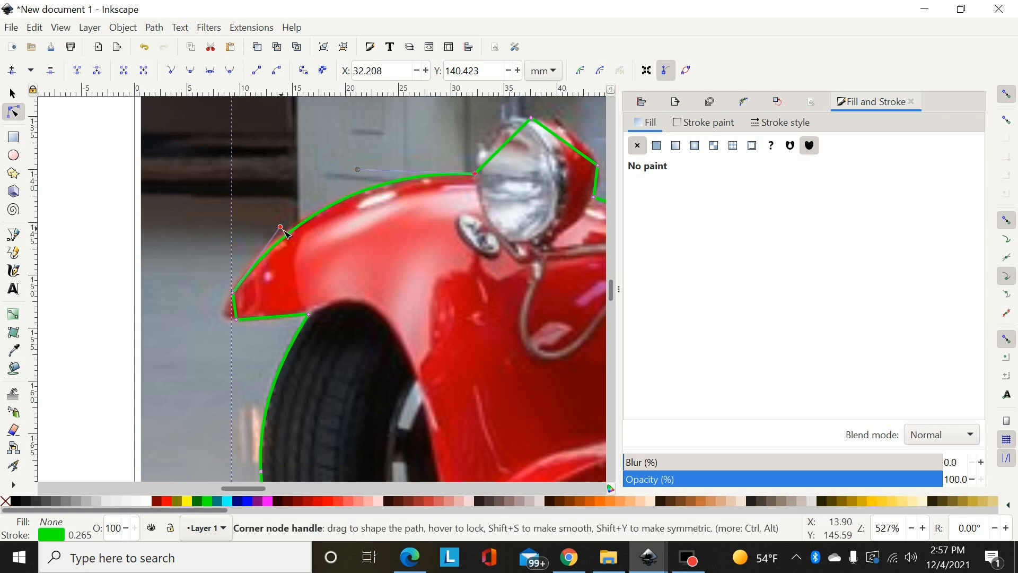
pyautogui.moveTo(281, 227); pyautogui.dragTo(267, 236)
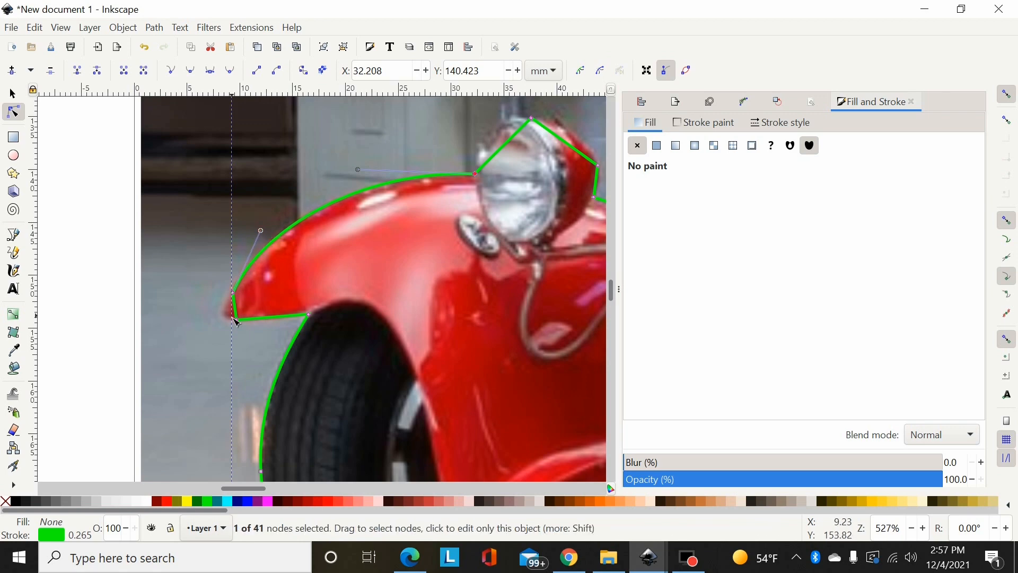
# Bend the far fender tip's short outer edge outward and curve its lower edge slightly downward.
pyautogui.moveTo(245, 318); pyautogui.dragTo(240, 316)
pyautogui.moveTo(287, 272); pyautogui.dragTo(197, 357)
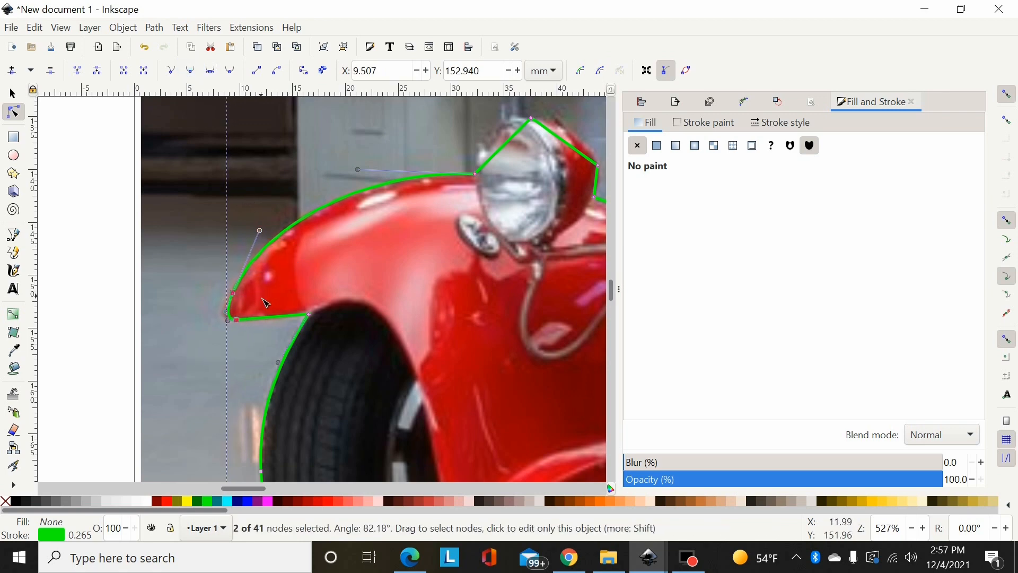
pyautogui.click(272, 320)
pyautogui.moveTo(274, 320); pyautogui.dragTo(277, 320)
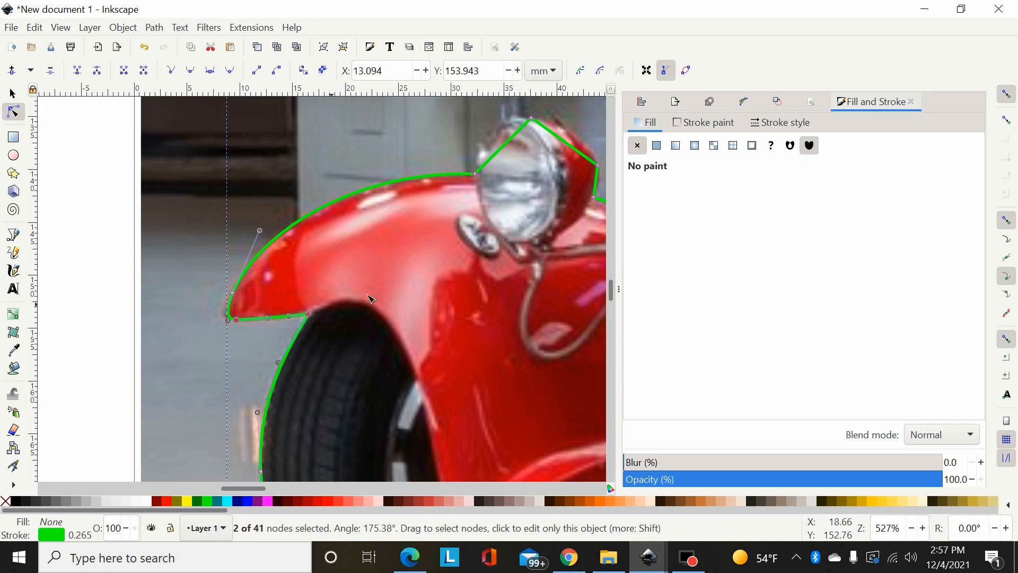
# Bend the two segments over the headlight to follow its rim and red housing, and smooth the node at the housing's rear edge.
pyautogui.scroll(4, 494, 224)
pyautogui.hscroll(5, 283, 491)
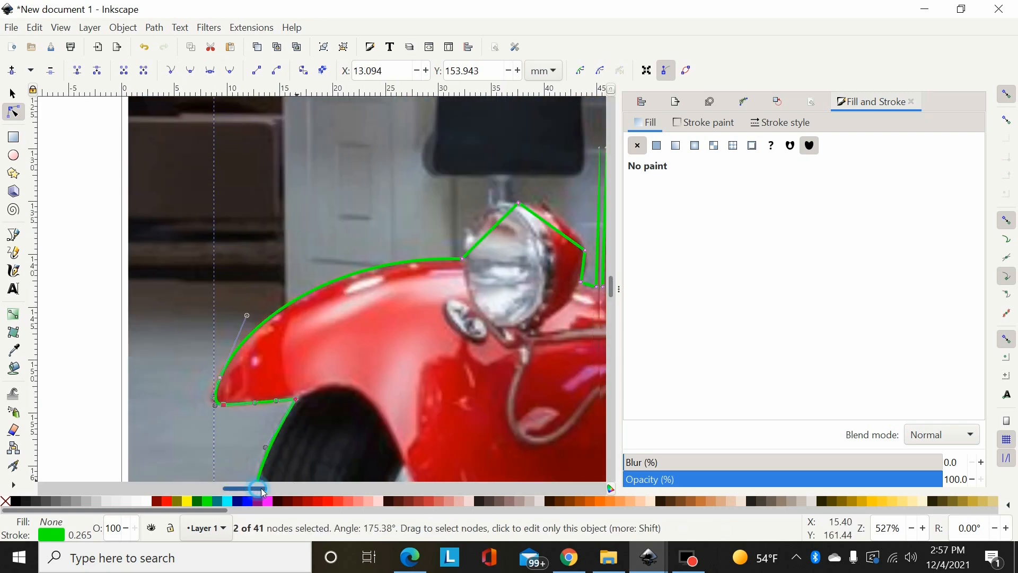
pyautogui.moveTo(300, 230); pyautogui.dragTo(288, 216)
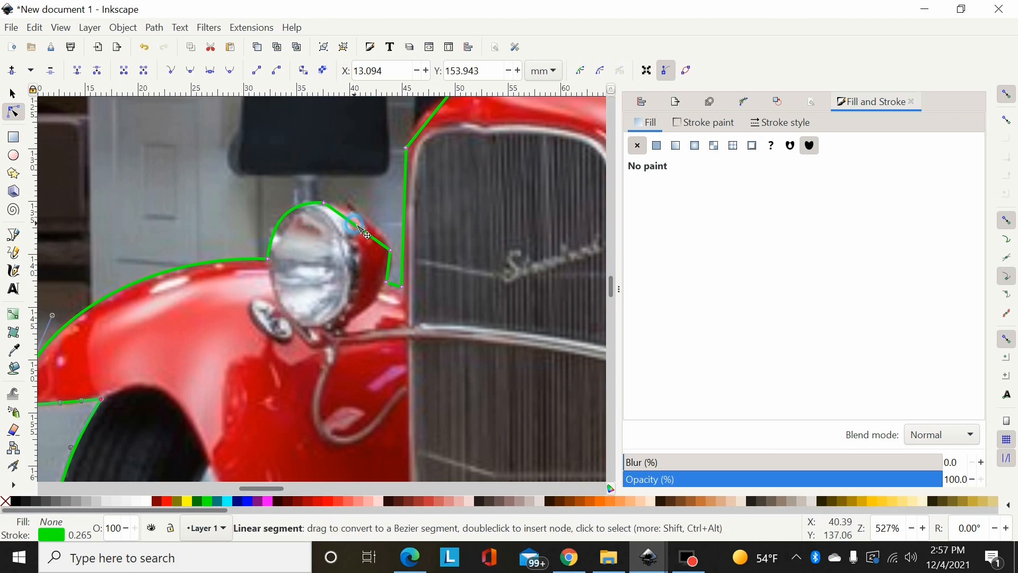
pyautogui.moveTo(362, 231); pyautogui.dragTo(370, 224)
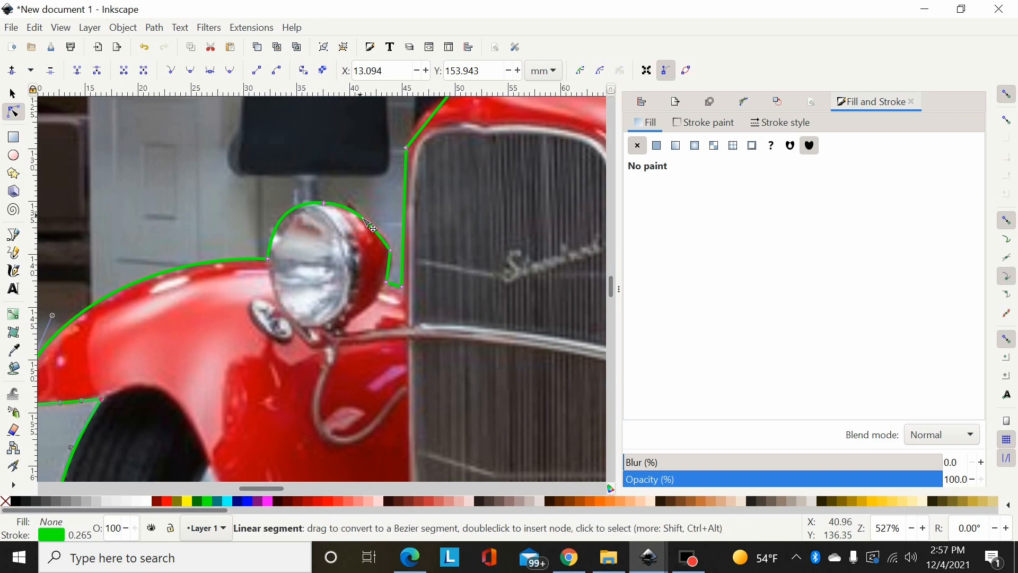
pyautogui.click(391, 251)
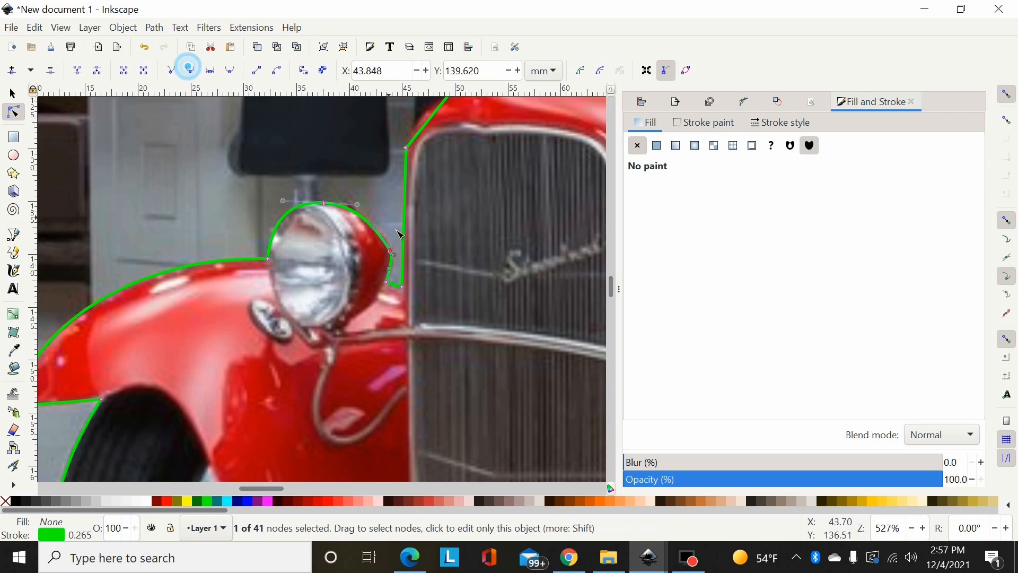
# Refine the curve behind the headlight housing with its node handle and nudge the node at the housing's base up and inward.
pyautogui.moveTo(381, 233); pyautogui.dragTo(388, 230)
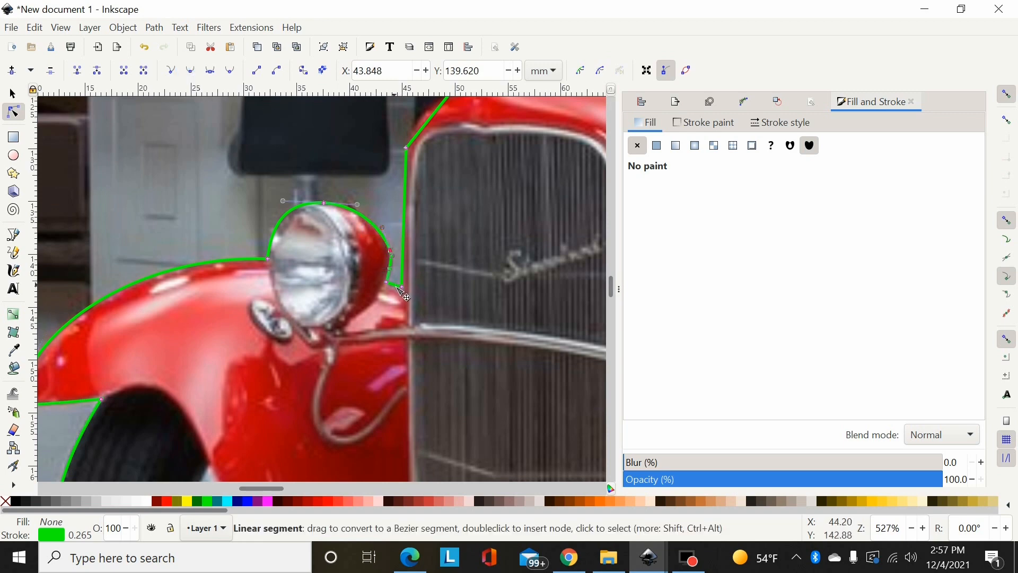
pyautogui.press('+')
pyautogui.press('+')
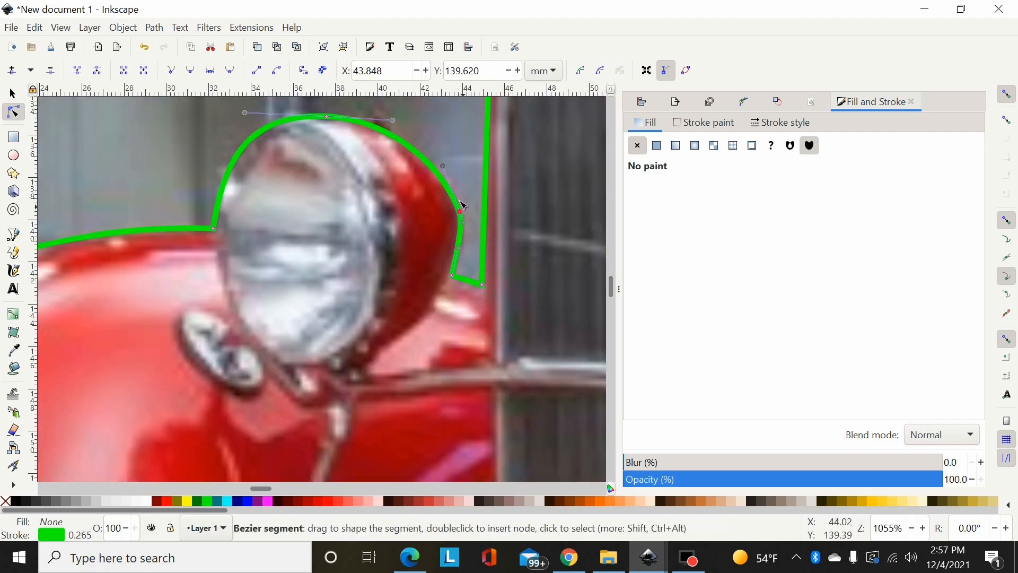
pyautogui.moveTo(443, 167); pyautogui.dragTo(450, 170)
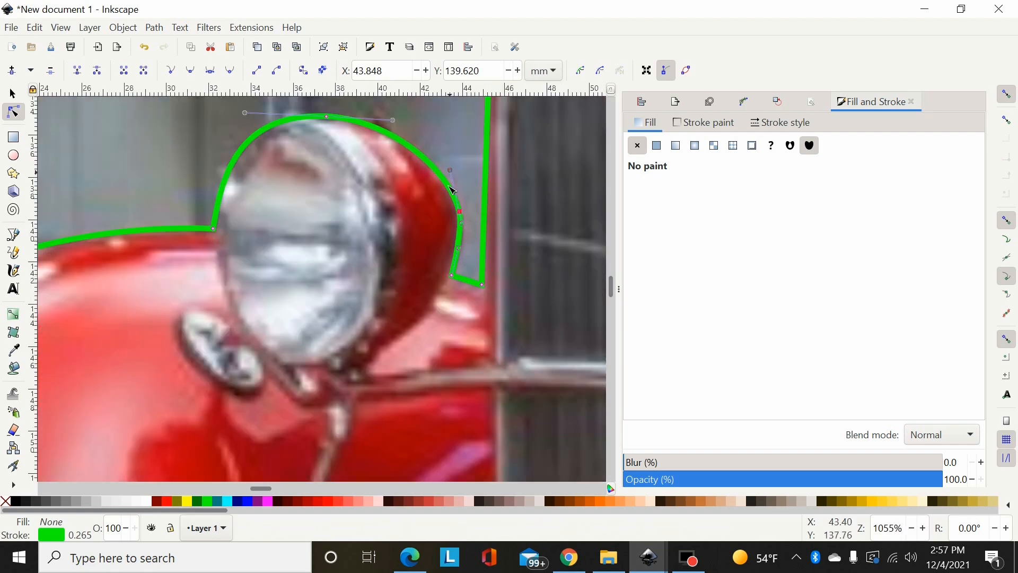
pyautogui.click(452, 275)
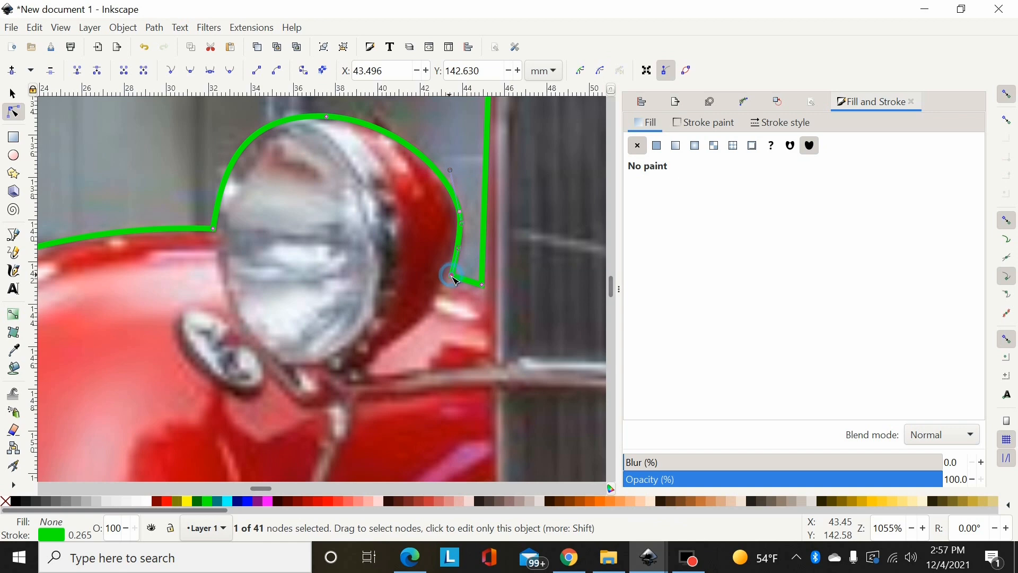
pyautogui.moveTo(453, 276); pyautogui.dragTo(449, 273)
pyautogui.click(468, 280)
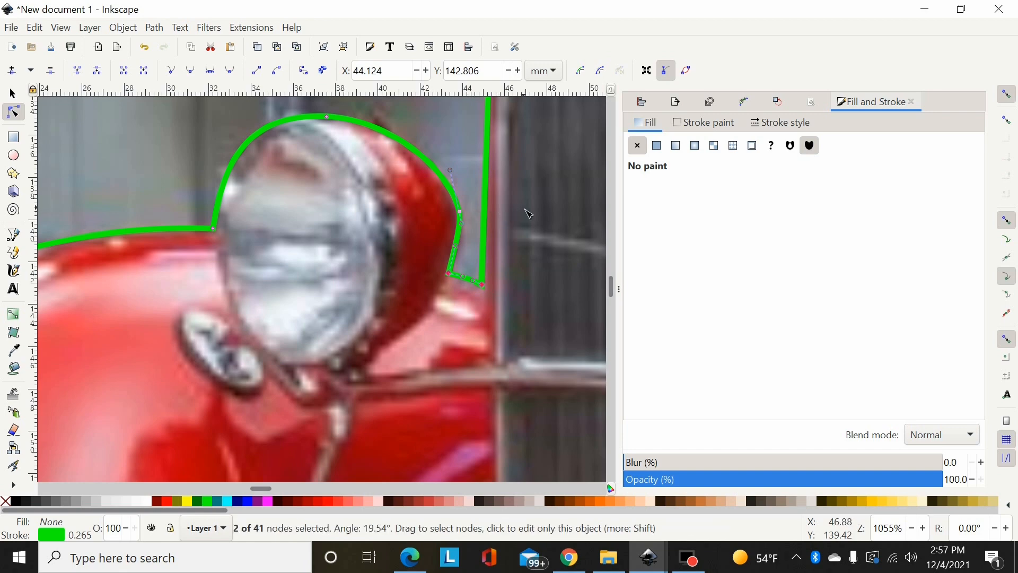
# Bend the segment over the grille shell's upper corner outward to the red edge and make the nodes at both ends smooth.
pyautogui.scroll(6, 512, 229)
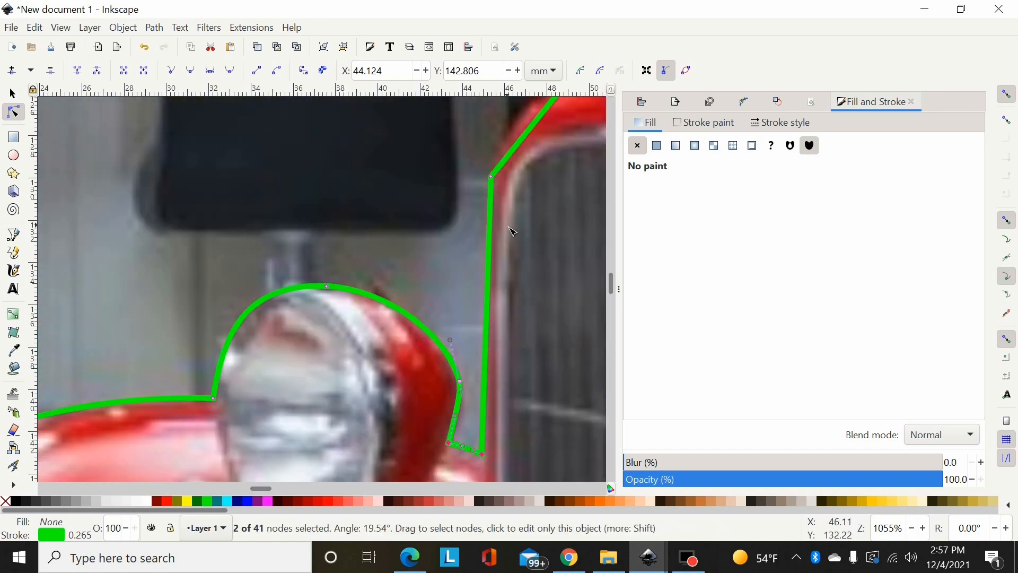
pyautogui.scroll(2, 566, 250)
pyautogui.scroll(-1, 570, 251)
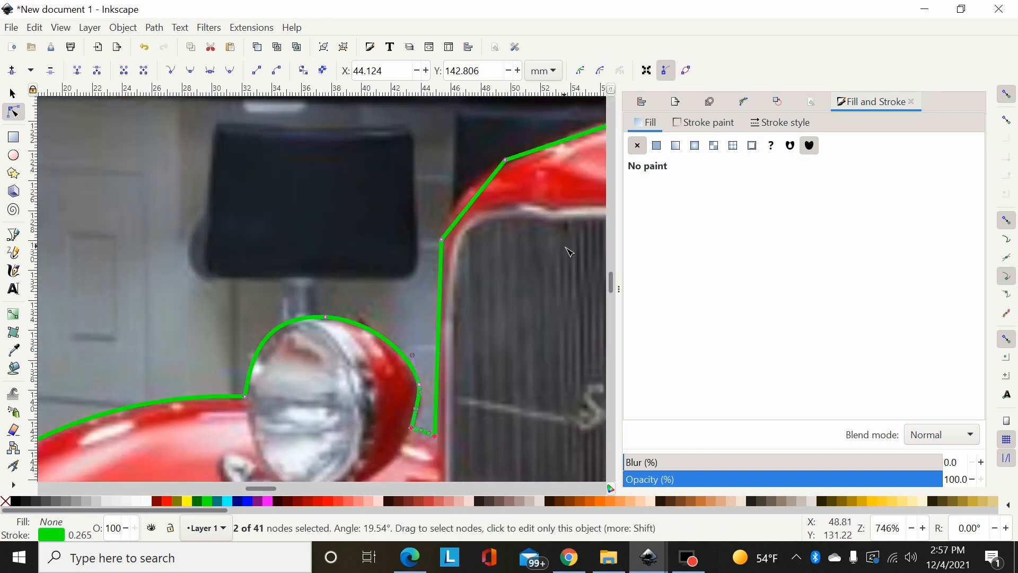
pyautogui.click(439, 327)
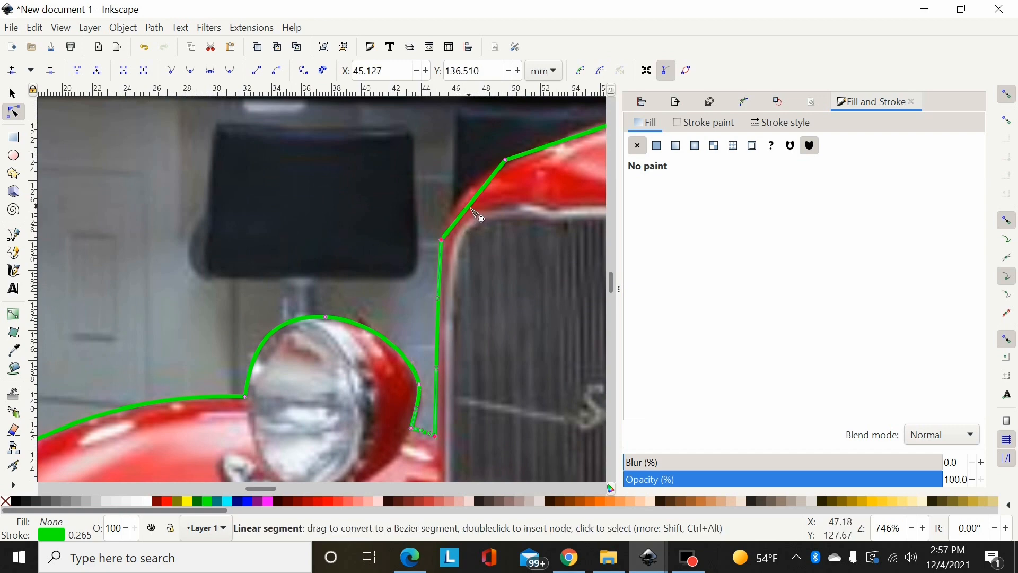
pyautogui.moveTo(473, 201); pyautogui.dragTo(467, 194)
pyautogui.moveTo(412, 133); pyautogui.dragTo(577, 271)
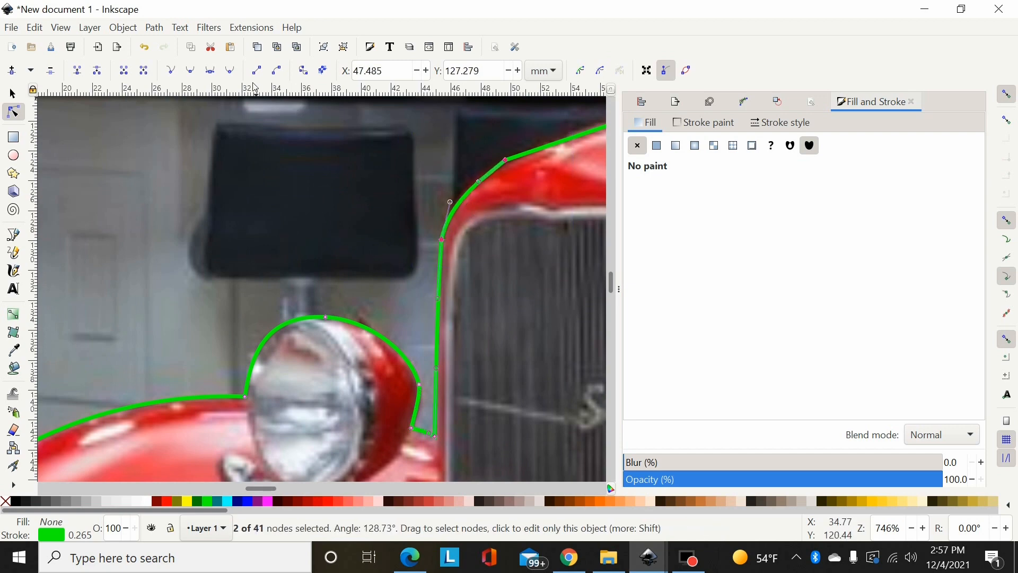
pyautogui.click(191, 70)
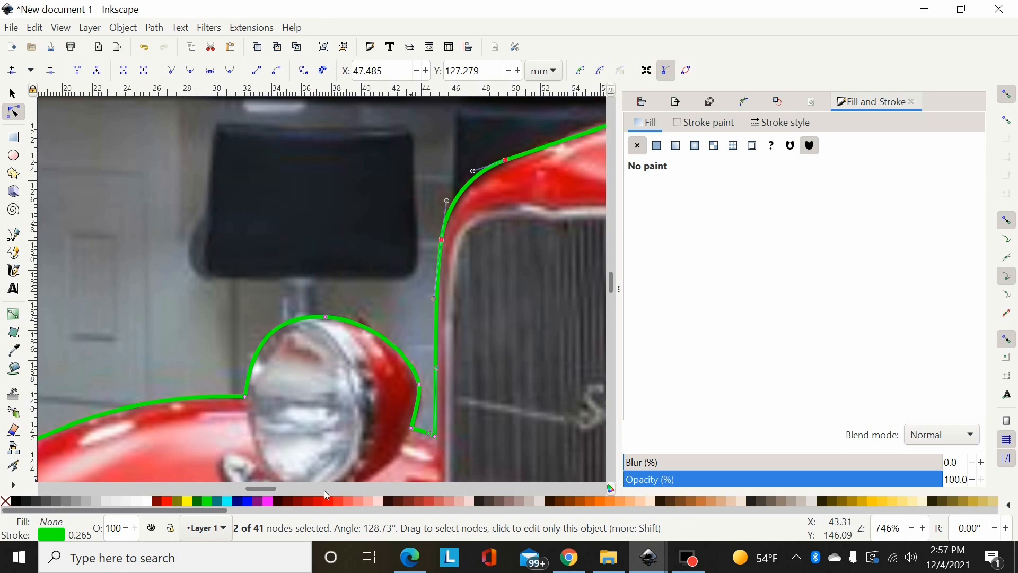
# Smooth the node where the grille shell meets the hood and adjust the hood edge's handle to follow the hood line.
pyautogui.moveTo(265, 491); pyautogui.dragTo(286, 492)
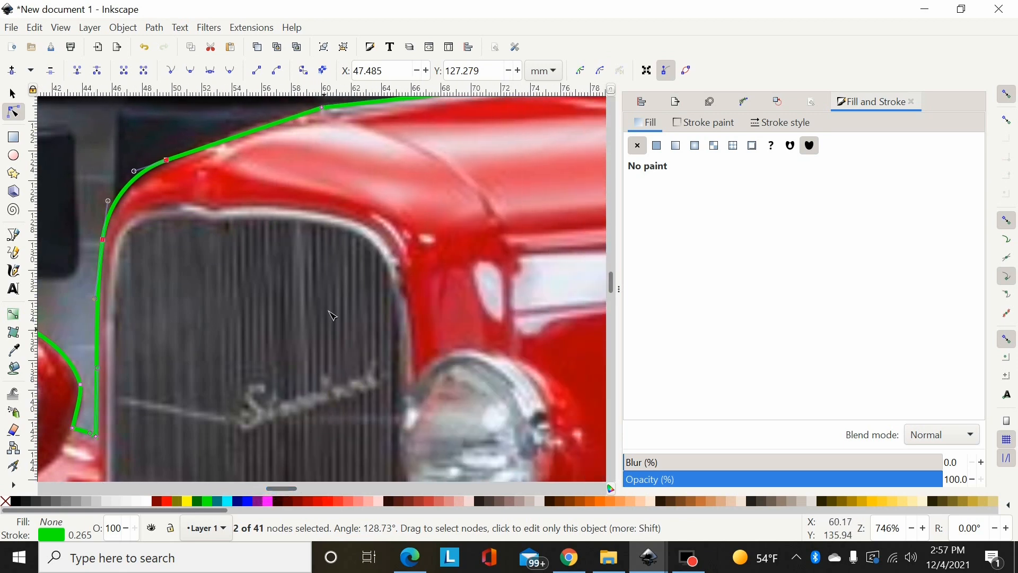
pyautogui.scroll(2, 329, 312)
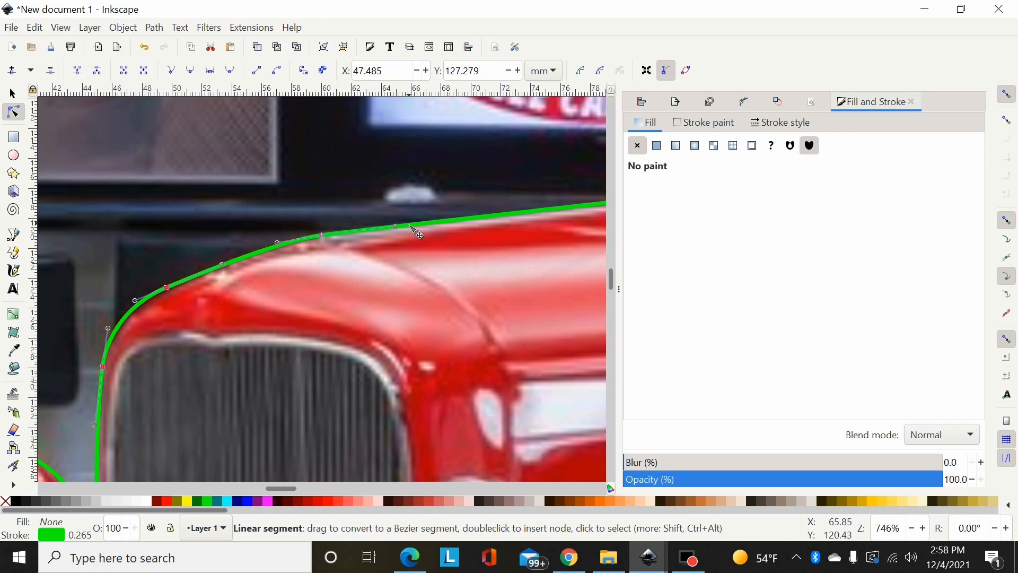
pyautogui.click(430, 232)
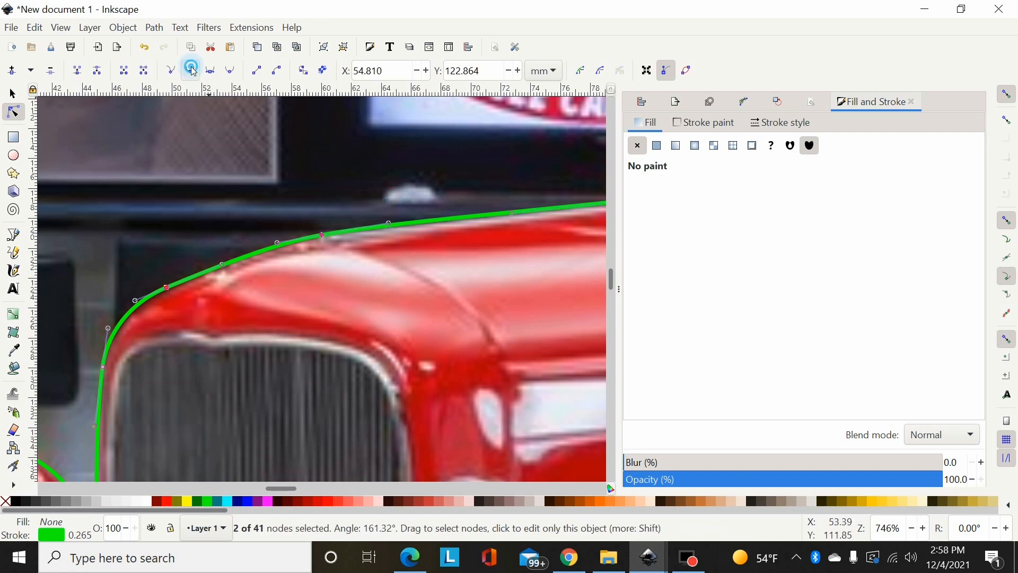
pyautogui.moveTo(296, 486); pyautogui.dragTo(301, 485)
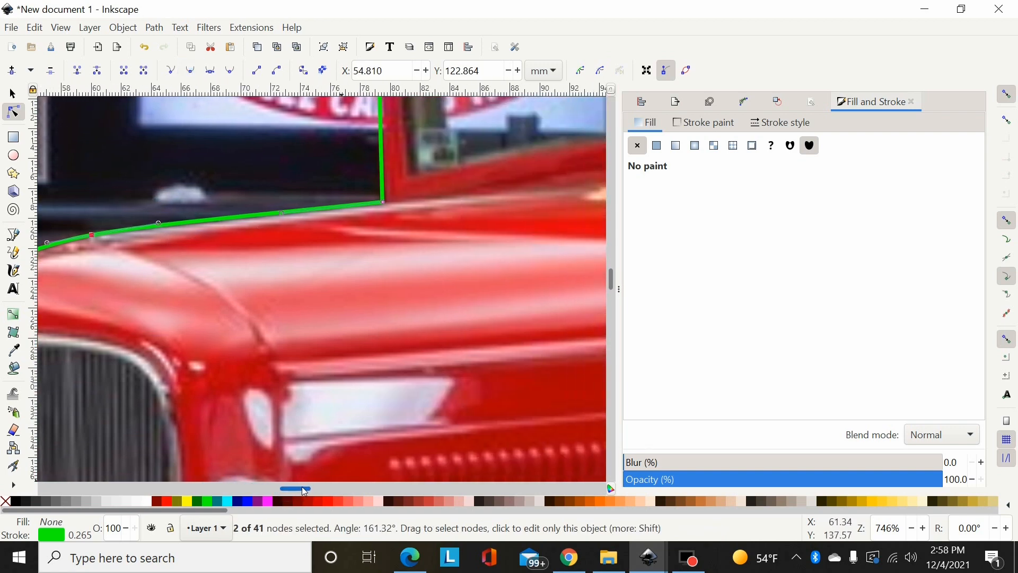
pyautogui.moveTo(287, 219); pyautogui.dragTo(294, 214)
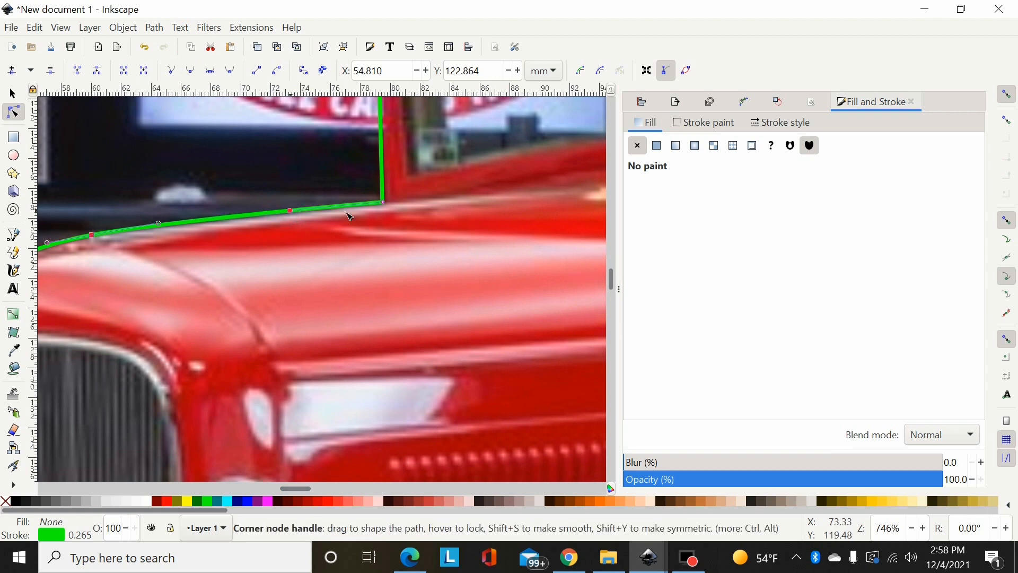
# Bend the short segments along the windshield pillar and under the roof visor, smooth the visor tip's nodes and adjust the handles.
pyautogui.scroll(4, 395, 214)
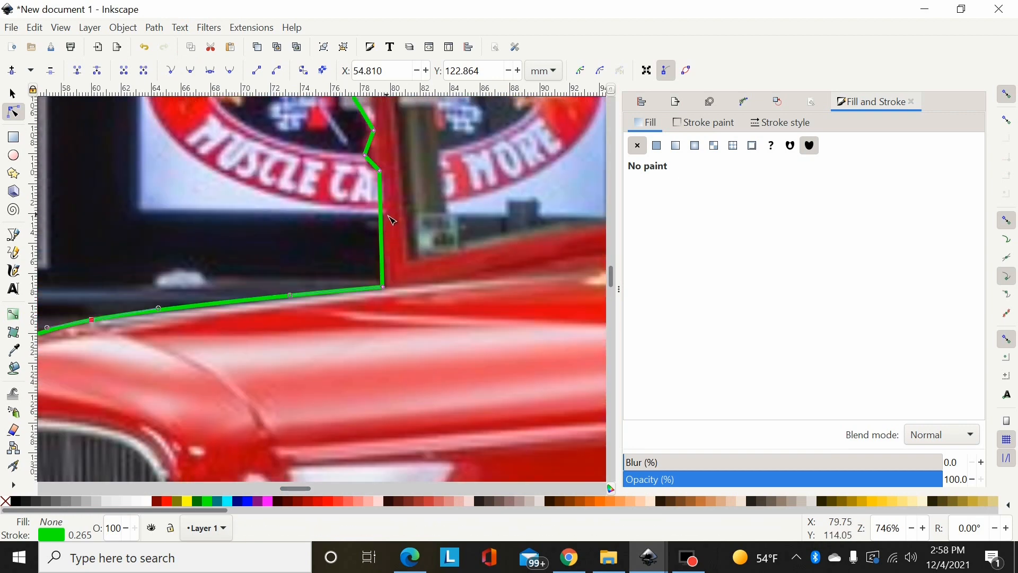
pyautogui.scroll(4, 393, 232)
pyautogui.moveTo(373, 249)
pyautogui.mouseDown()
pyautogui.moveTo(365, 224)
pyautogui.moveTo(354, 244)
pyautogui.mouseUp()
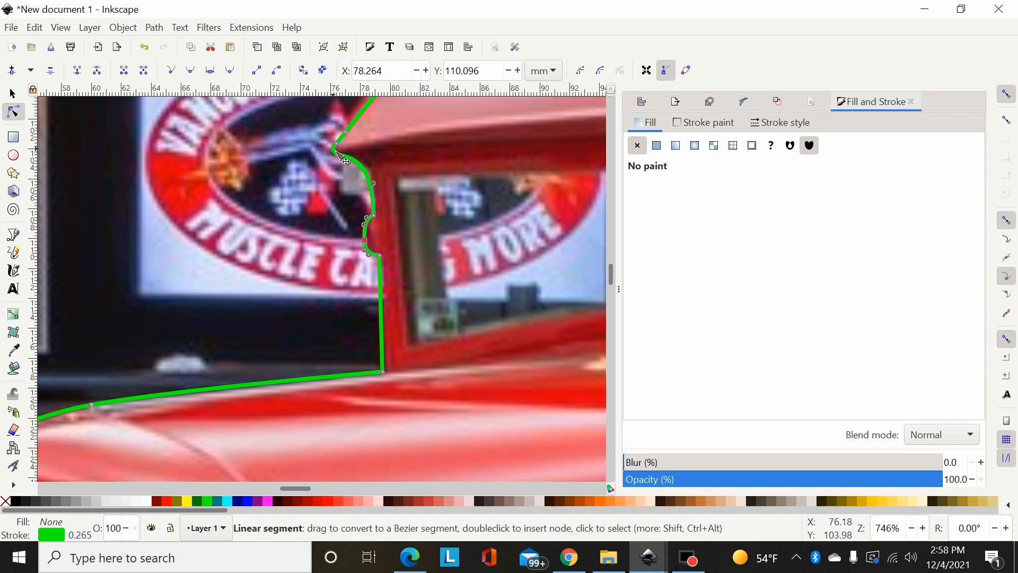
pyautogui.scroll(2, 530, 185)
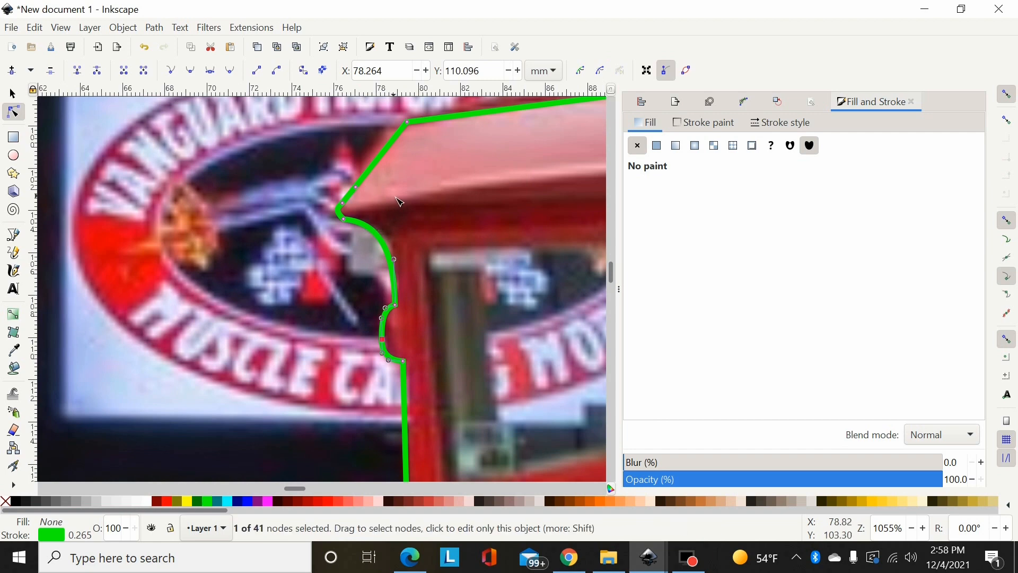
pyautogui.moveTo(393, 197); pyautogui.dragTo(297, 233)
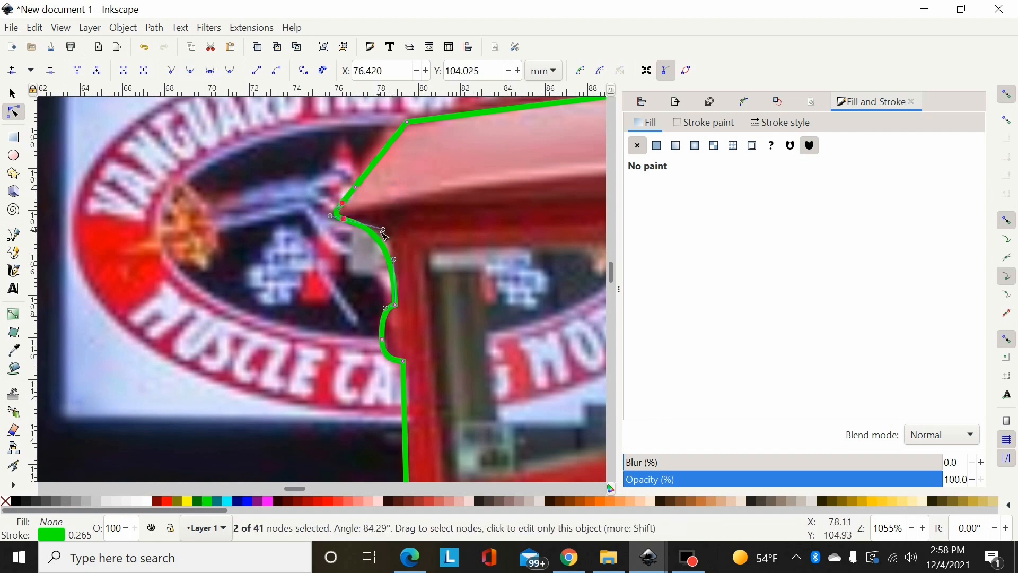
pyautogui.moveTo(387, 228); pyautogui.dragTo(395, 253)
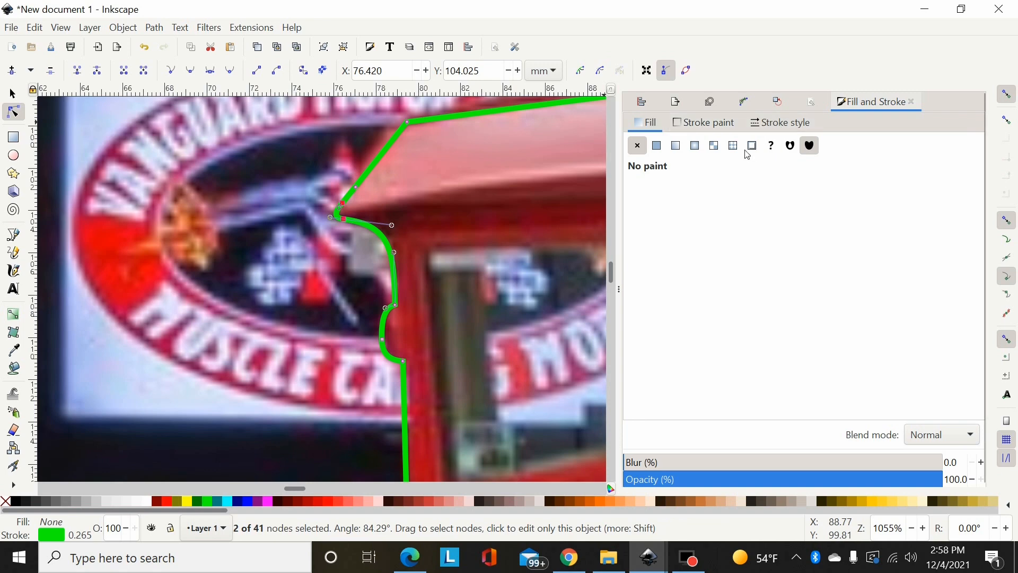
# Reduce the outline's stroke width to 0.065 mm.
pyautogui.click(123, 27)
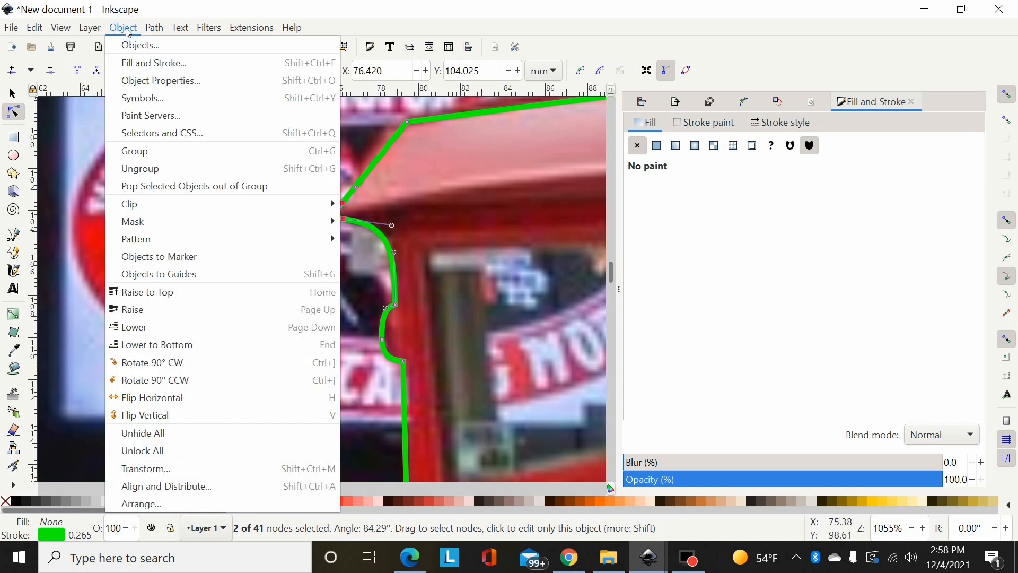
pyautogui.click(142, 63)
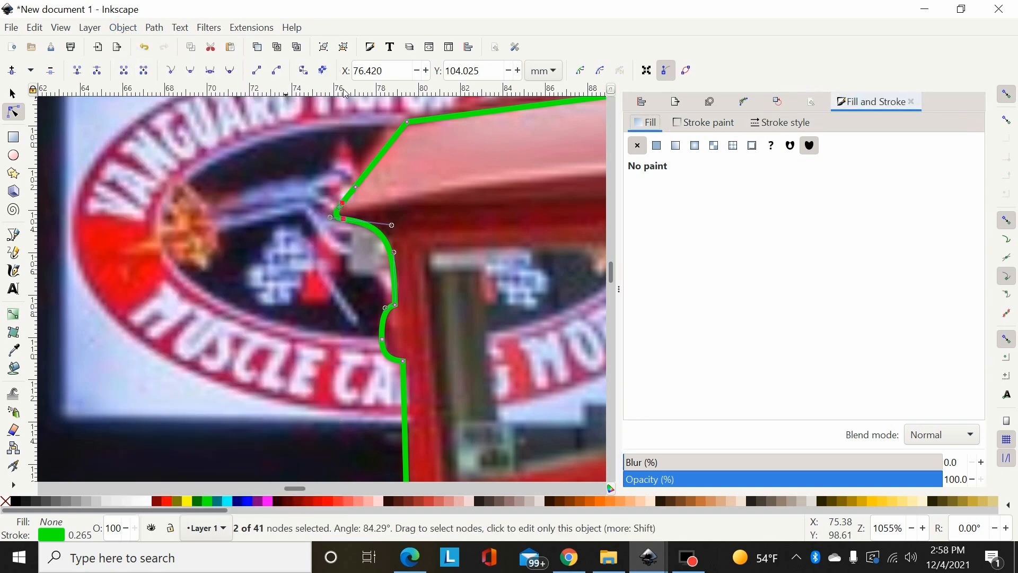
pyautogui.click(782, 123)
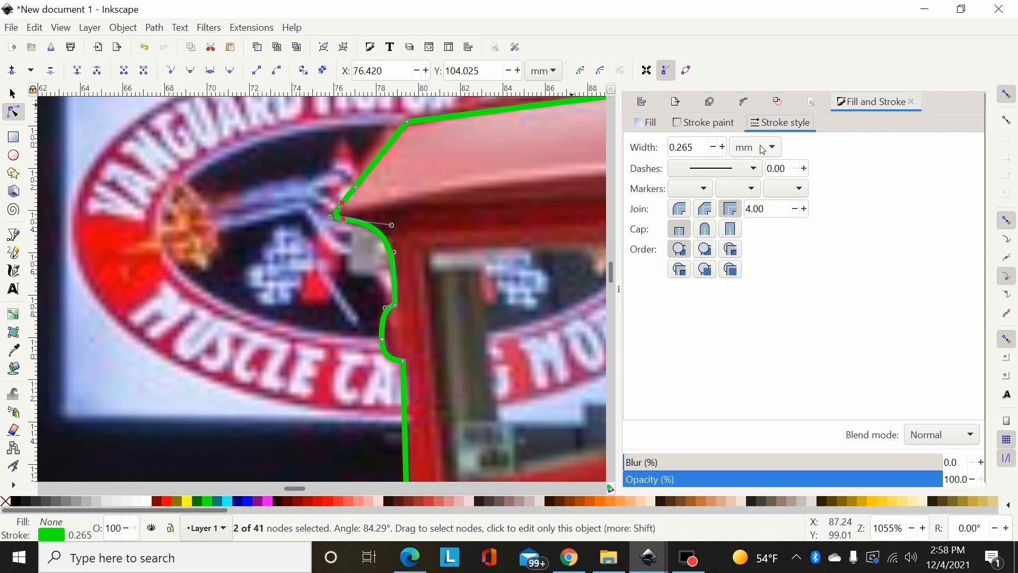
pyautogui.click(721, 147)
pyautogui.click(722, 147)
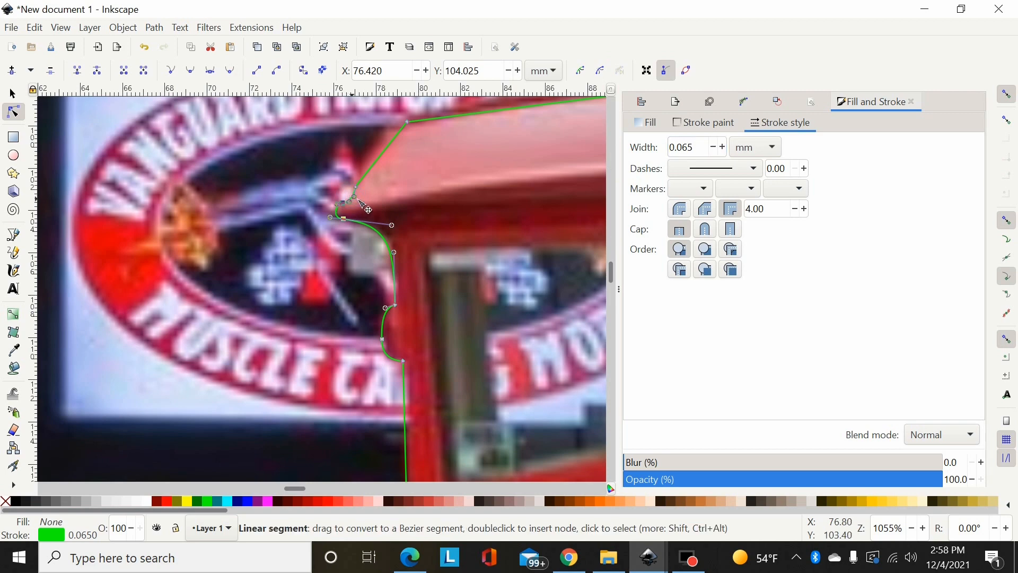
# Bend the segment up the roof visor's front edge to its curved shape and make the nodes around it smooth.
pyautogui.moveTo(383, 169); pyautogui.dragTo(369, 155)
pyautogui.moveTo(429, 112); pyautogui.dragTo(330, 219)
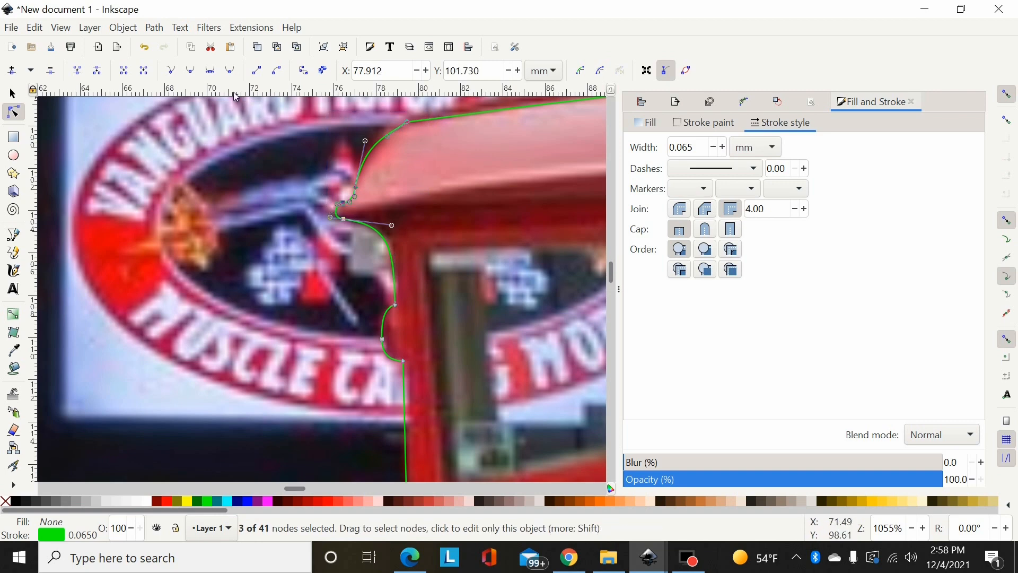
pyautogui.click(189, 74)
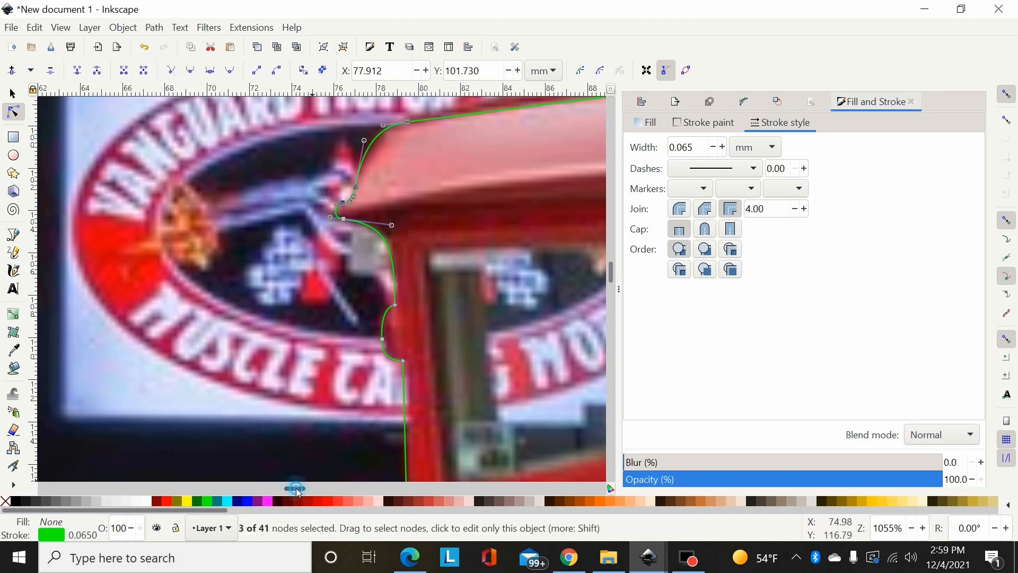
# Bend the segment along the visor's upper edge to the front roofline and raise the handle at its rear end.
pyautogui.moveTo(298, 492); pyautogui.dragTo(316, 488)
pyautogui.press('-')
pyautogui.press('-')
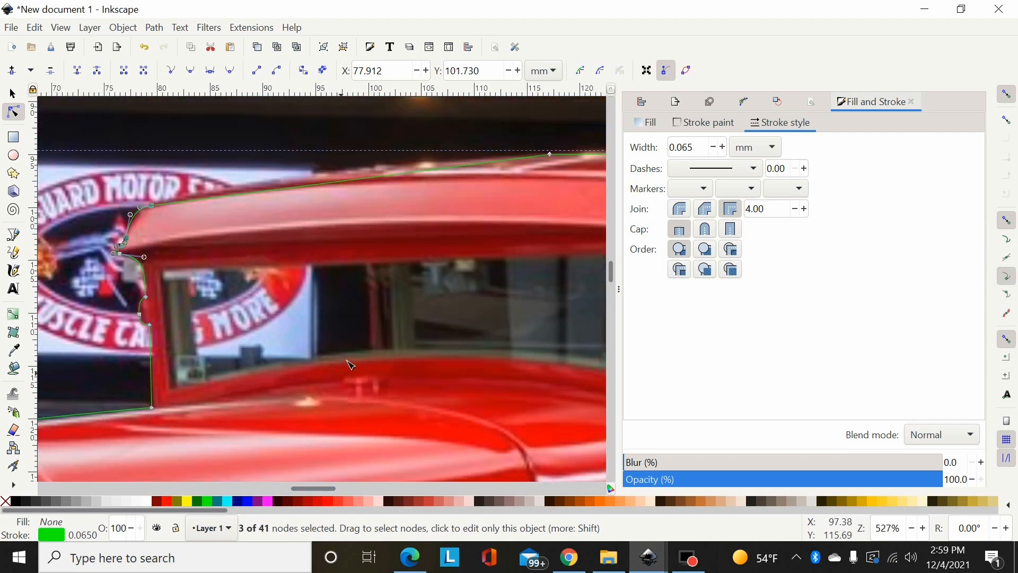
pyautogui.moveTo(313, 189); pyautogui.dragTo(280, 191)
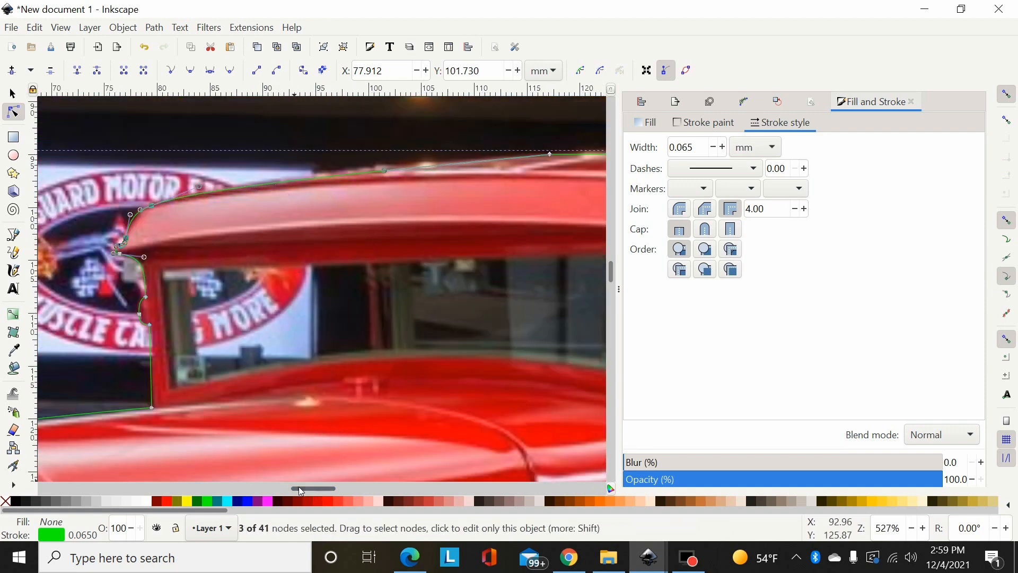
pyautogui.moveTo(301, 491); pyautogui.dragTo(316, 491)
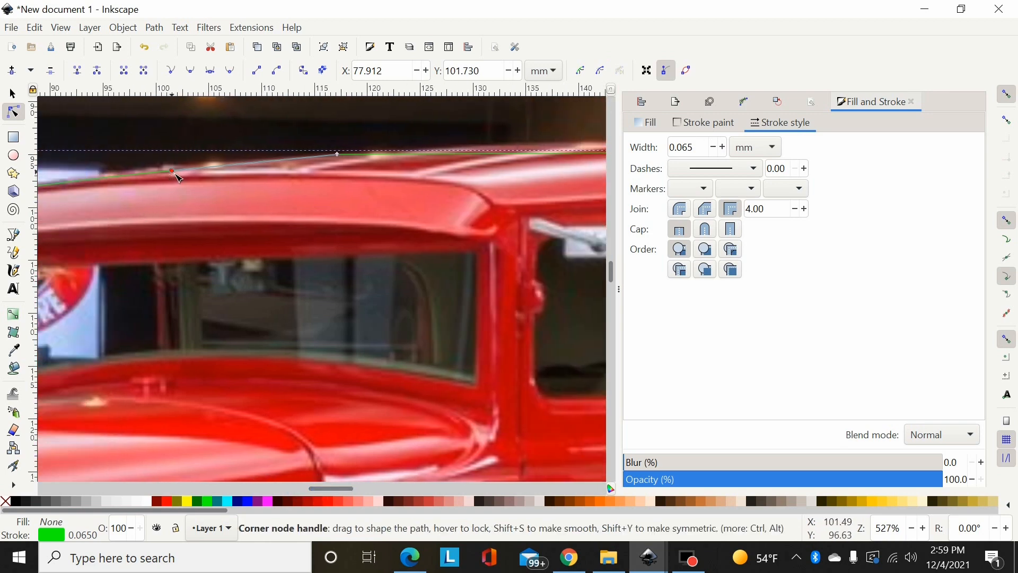
pyautogui.moveTo(176, 173); pyautogui.dragTo(194, 159)
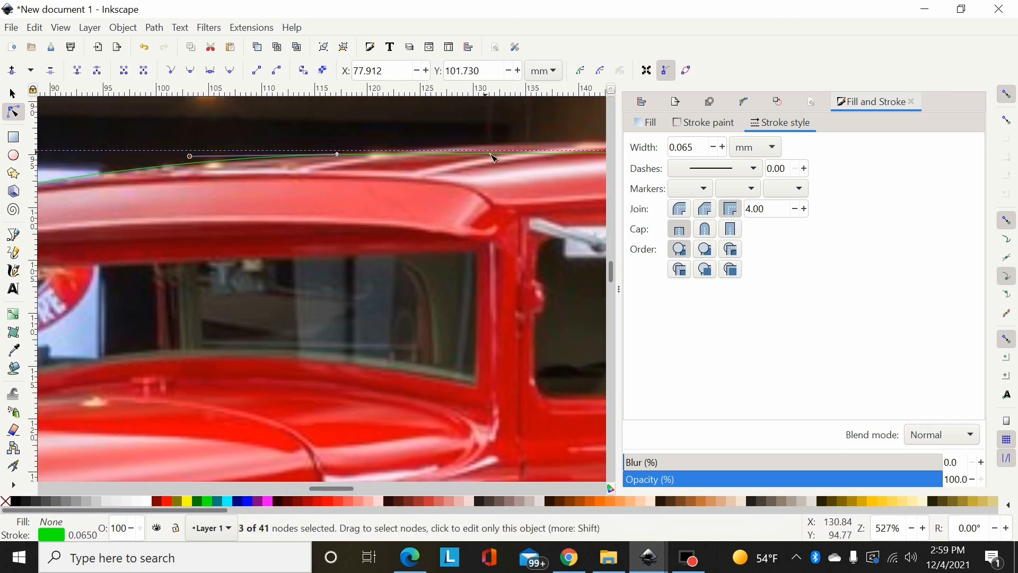
# Bend the roof segment above the side windows slightly upward and make the node above the windshield smooth.
pyautogui.moveTo(510, 155); pyautogui.dragTo(511, 147)
pyautogui.moveTo(443, 126); pyautogui.dragTo(231, 188)
pyautogui.click(191, 70)
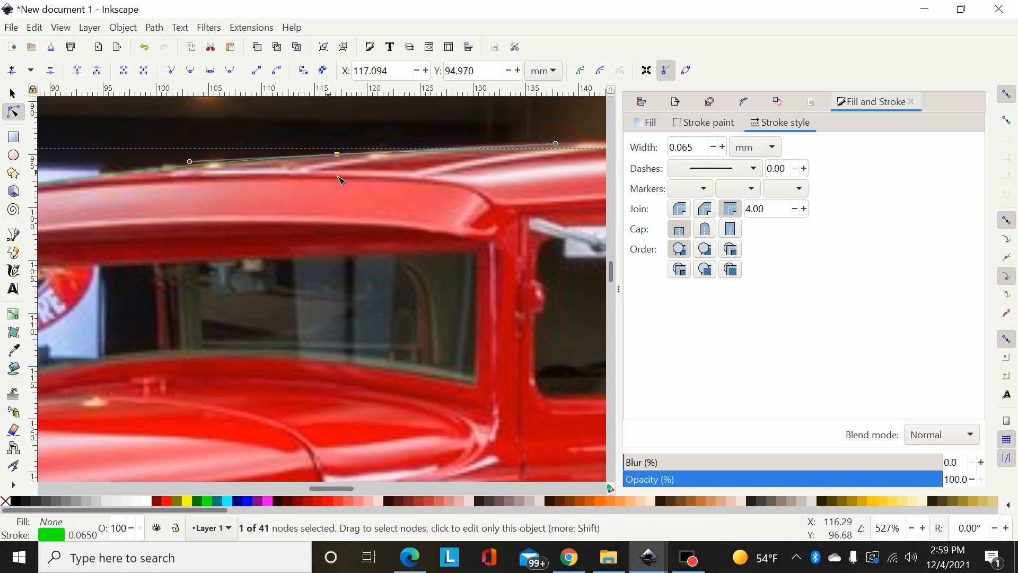
# Select the node at the visor's upper front corner and bend the long roof segment up to the roof's top edge.
pyautogui.moveTo(330, 488); pyautogui.dragTo(300, 484)
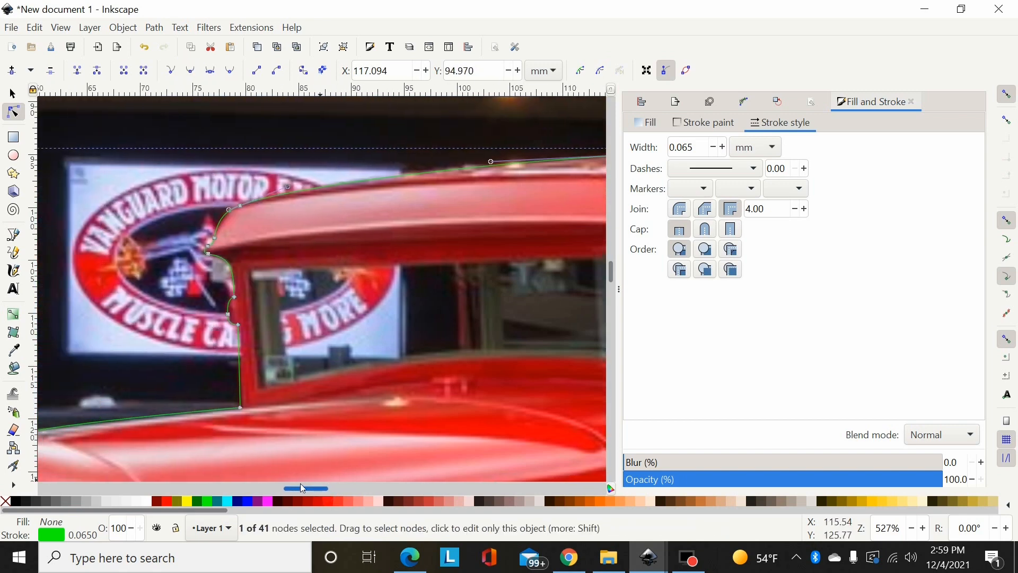
pyautogui.moveTo(214, 181); pyautogui.dragTo(255, 224)
pyautogui.moveTo(306, 493); pyautogui.dragTo(369, 491)
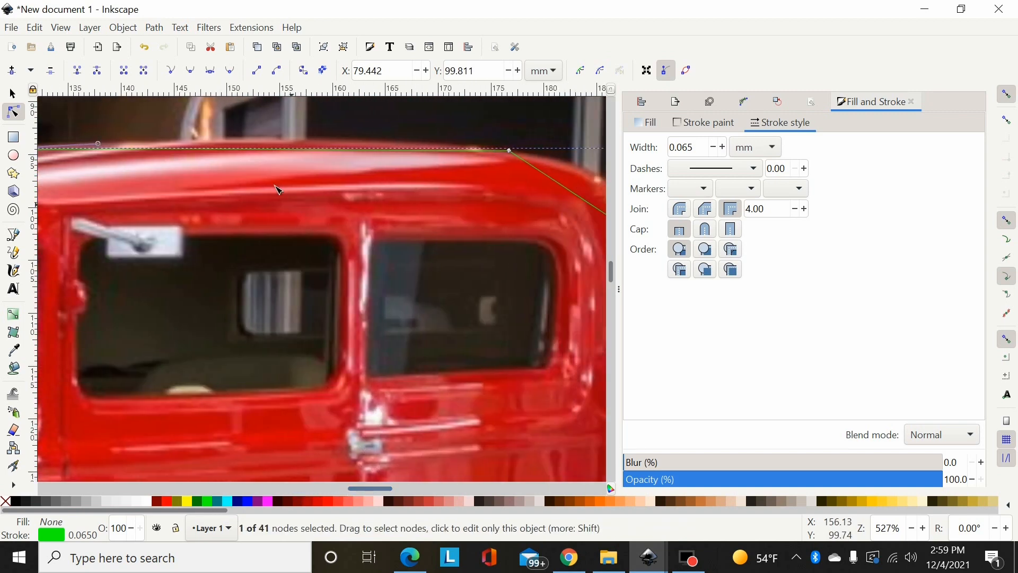
pyautogui.moveTo(293, 149); pyautogui.dragTo(304, 143)
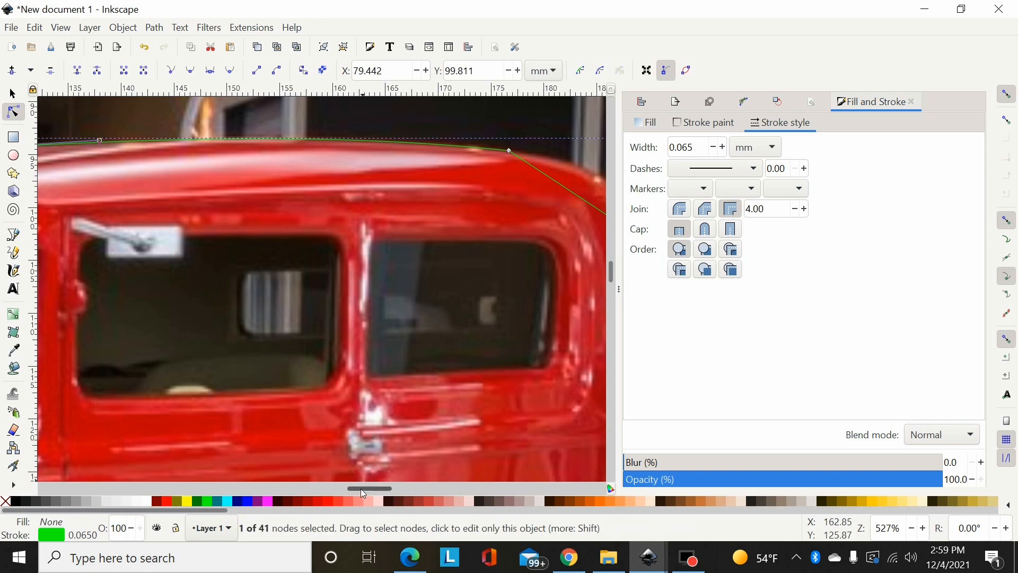
# Bend the segment around the roof's rear corner to the body, make its two end nodes smooth and adjust the lower node's upper handle.
pyautogui.moveTo(360, 488); pyautogui.dragTo(374, 488)
pyautogui.moveTo(424, 194); pyautogui.dragTo(446, 177)
pyautogui.moveTo(327, 120); pyautogui.dragTo(505, 259)
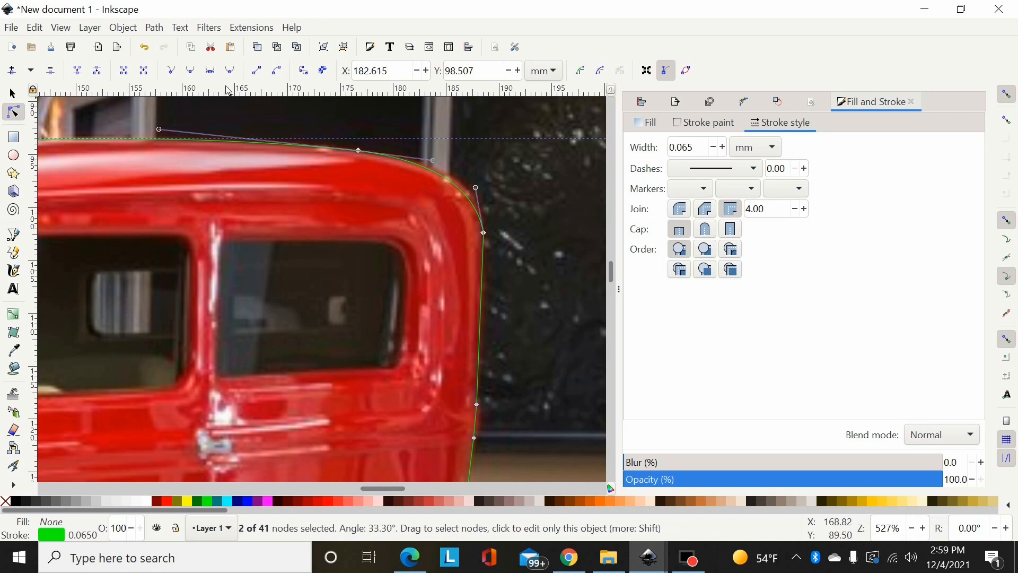
pyautogui.click(191, 70)
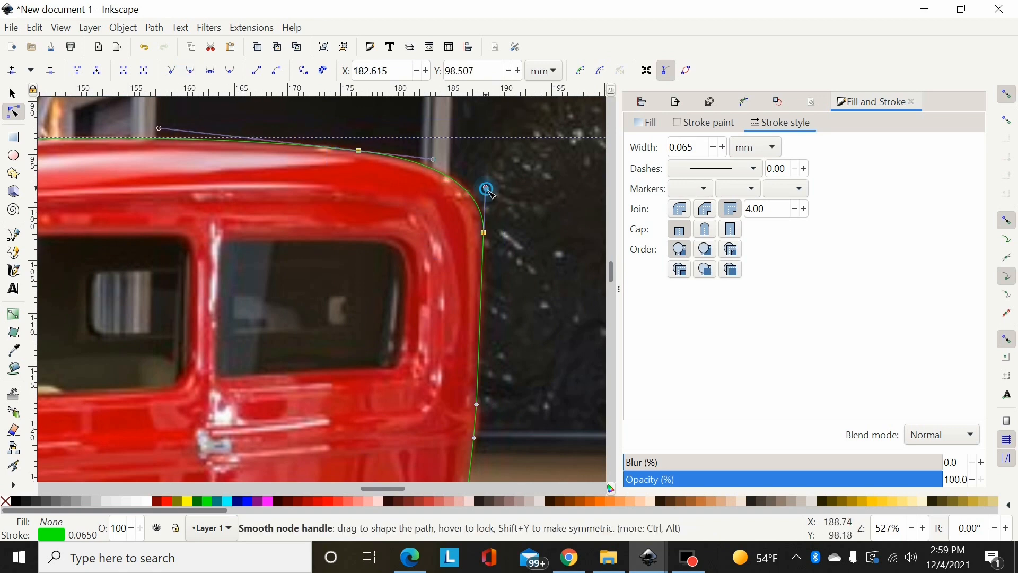
pyautogui.moveTo(486, 189); pyautogui.dragTo(486, 183)
# Bend the segment over the top of the rear fender to its curved edge and make the node at its rear end smooth.
pyautogui.scroll(-7, 485, 249)
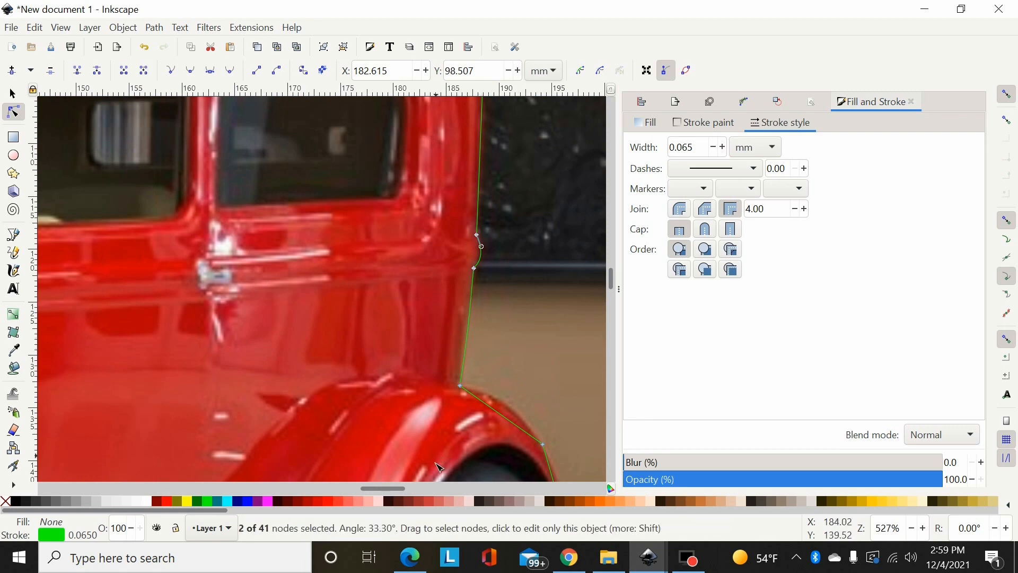
pyautogui.hscroll(6, 393, 490)
pyautogui.scroll(-6, 409, 280)
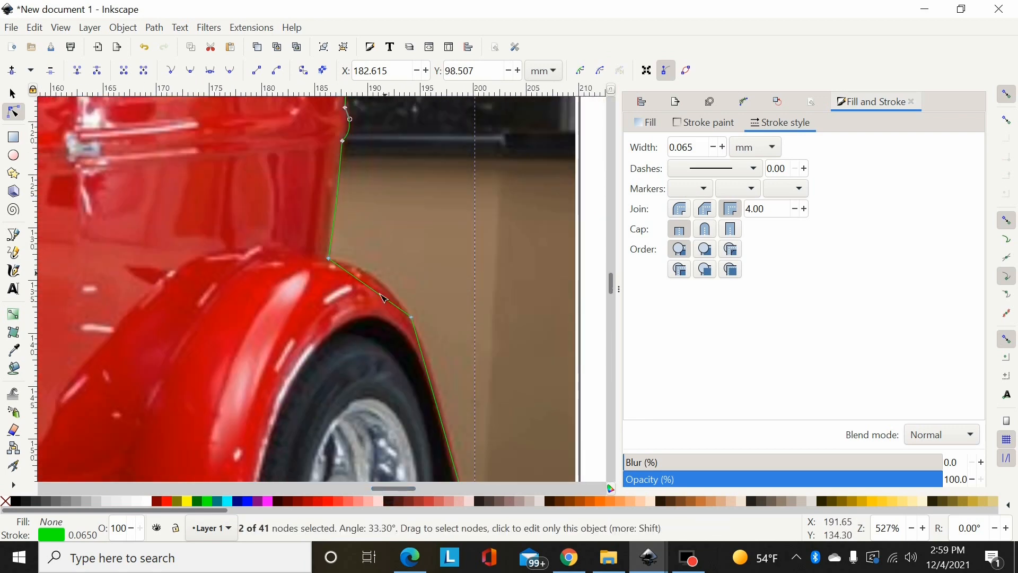
pyautogui.moveTo(372, 288); pyautogui.dragTo(378, 280)
pyautogui.moveTo(482, 257); pyautogui.dragTo(361, 362)
pyautogui.click(193, 68)
# Bend the rear fender's long trailing segment to the fender edge and round the short segment at its lower tip.
pyautogui.scroll(-6, 451, 173)
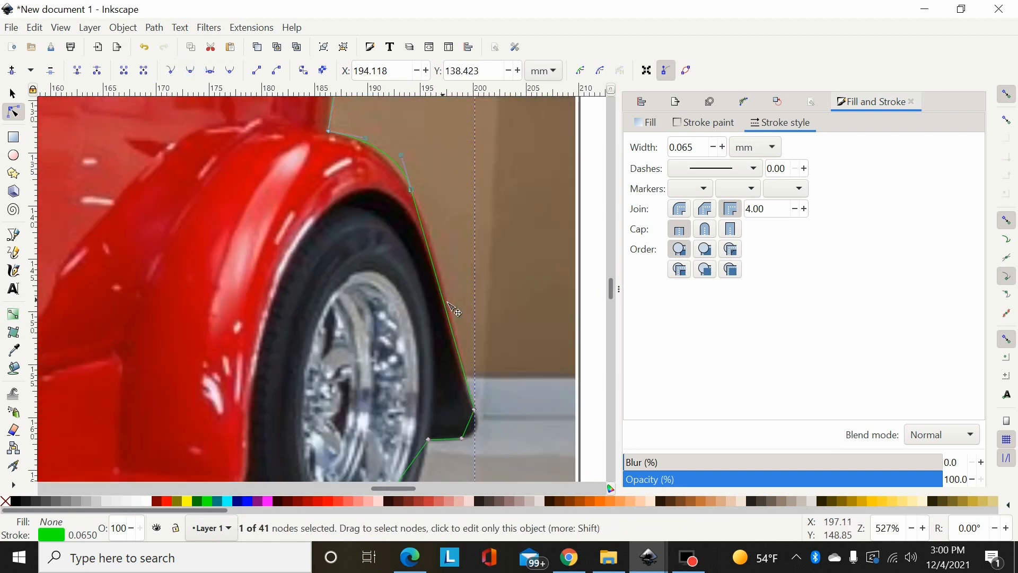
pyautogui.moveTo(454, 311); pyautogui.dragTo(443, 261)
pyautogui.click(452, 269)
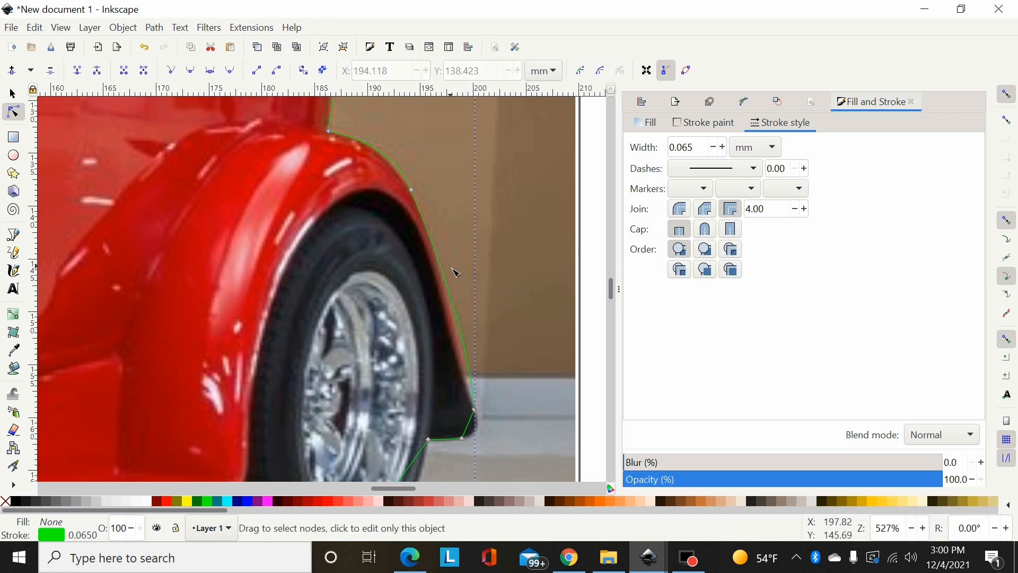
pyautogui.moveTo(475, 163); pyautogui.dragTo(391, 248)
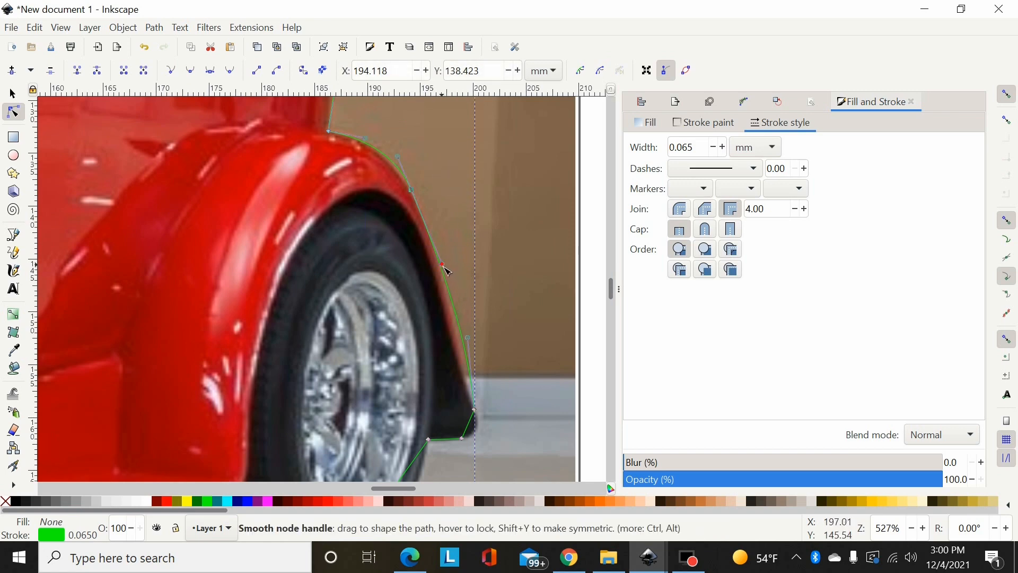
pyautogui.scroll(-4, 501, 275)
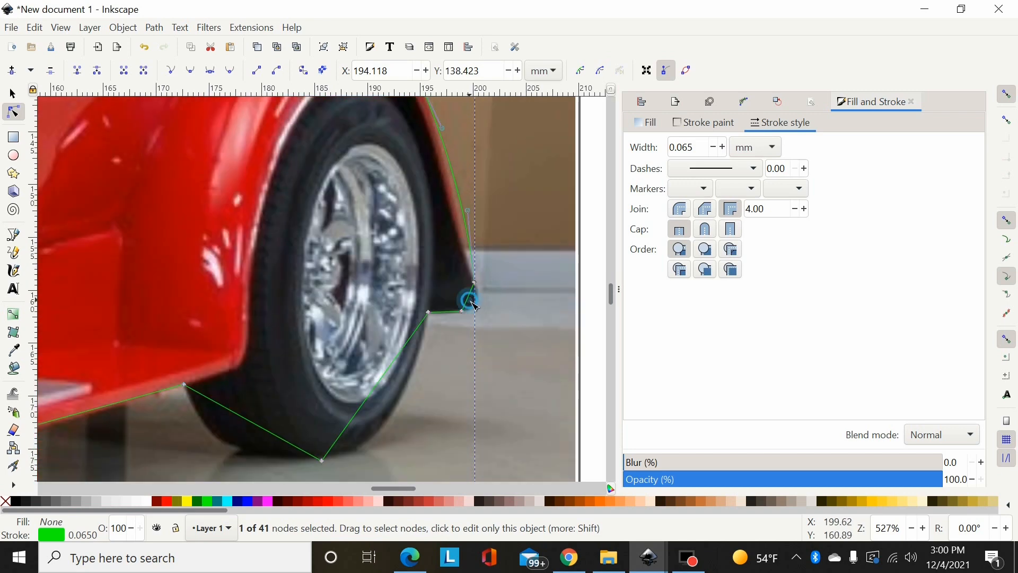
pyautogui.moveTo(510, 247); pyautogui.dragTo(448, 339)
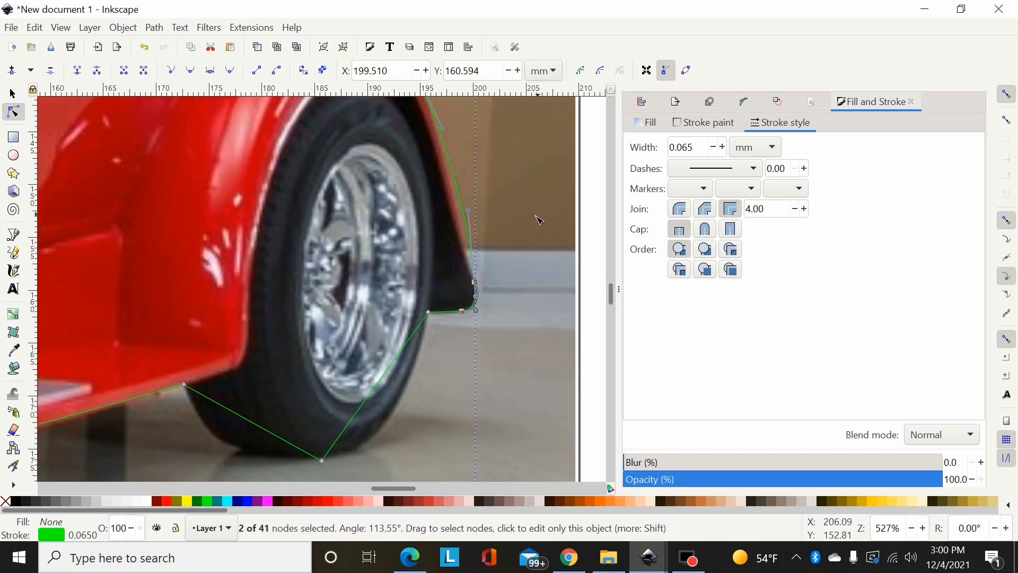
# Bend the two straight segments beneath the rear wheel outward to follow the tire's edge.
pyautogui.keyDown('ctrl'); pyautogui.scroll(1, 539, 220); pyautogui.keyUp('ctrl')
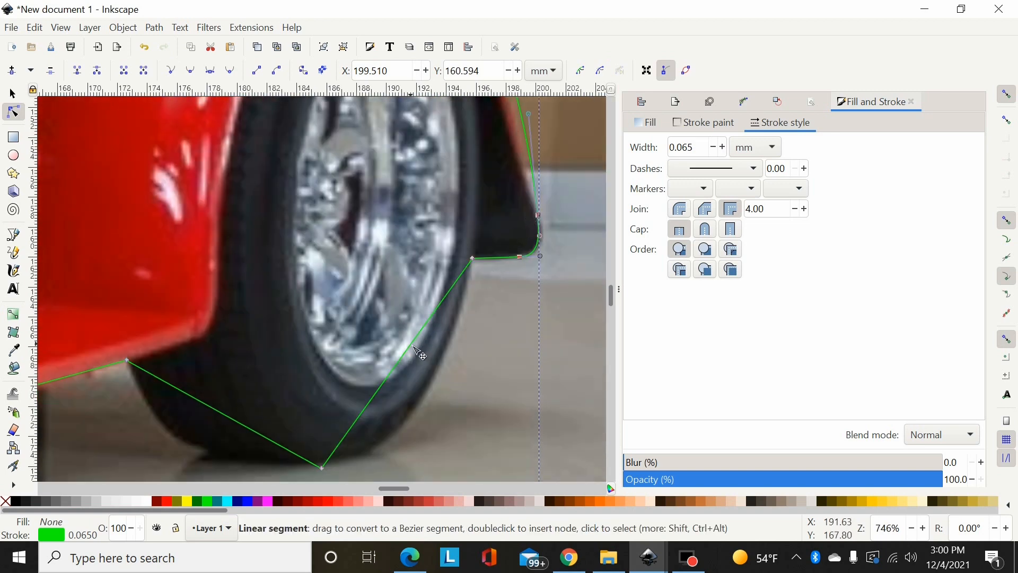
pyautogui.moveTo(410, 345); pyautogui.dragTo(428, 410)
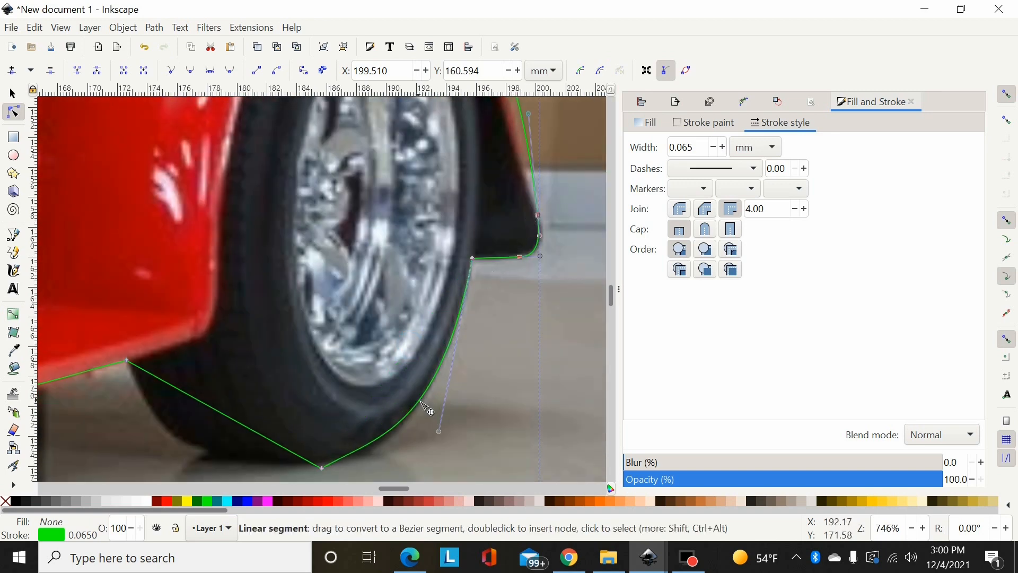
pyautogui.scroll(-6, 337, 286)
pyautogui.moveTo(228, 291); pyautogui.dragTo(221, 329)
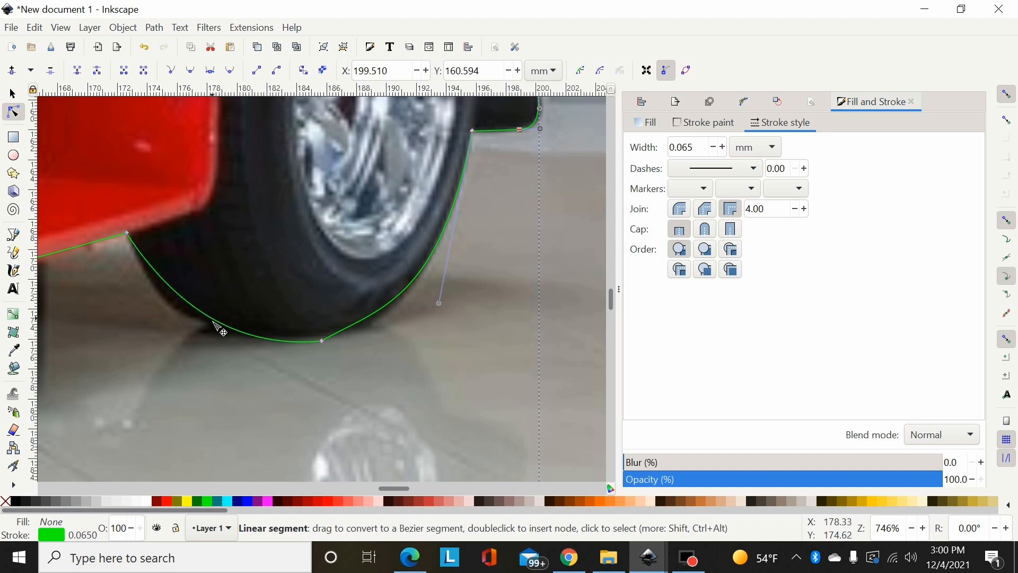
# Make the node at the bottom of the rear tire smooth and adjust the surrounding handles to match the tire's curve.
pyautogui.click(191, 68)
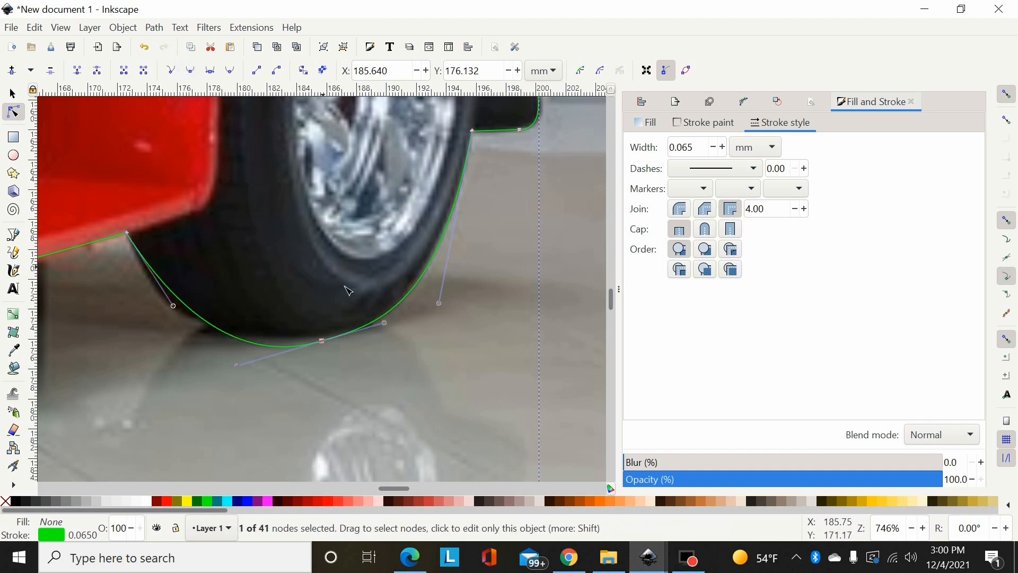
pyautogui.moveTo(383, 322); pyautogui.dragTo(382, 333)
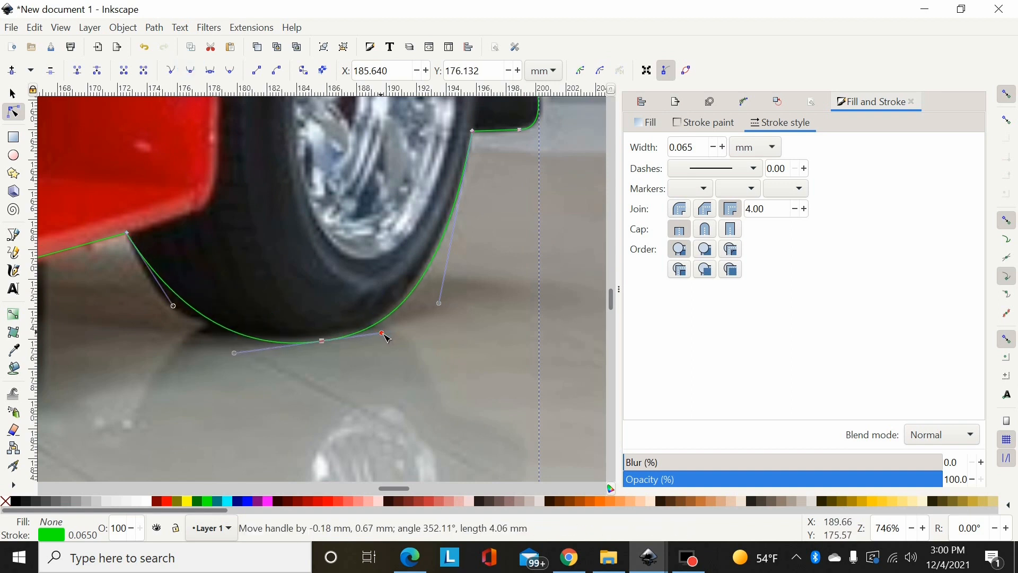
pyautogui.moveTo(175, 310); pyautogui.dragTo(158, 327)
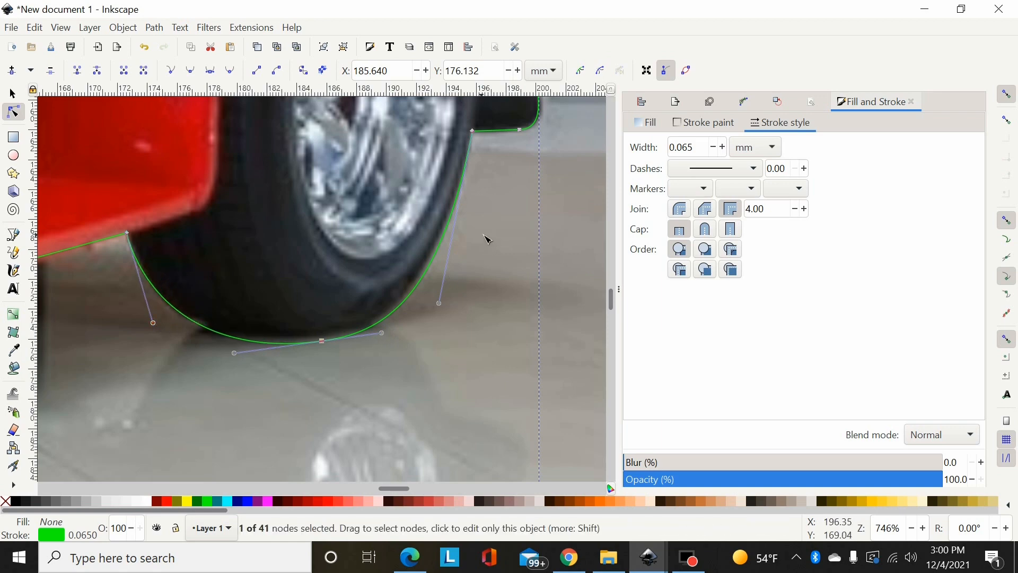
pyautogui.moveTo(440, 303); pyautogui.dragTo(443, 299)
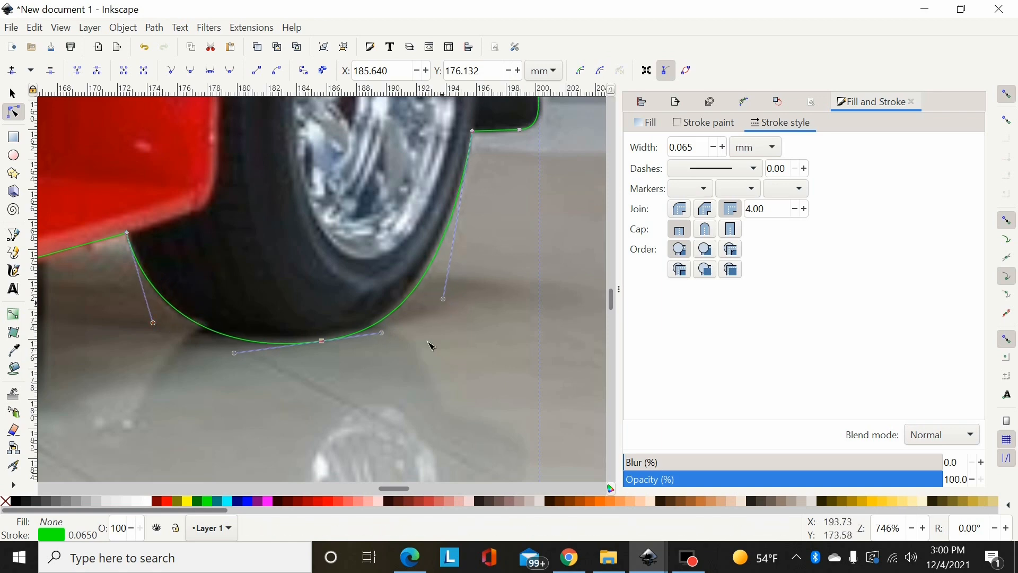
# Bend the segment under the running board slightly downward and adjust its front handle to follow the board's lower edge.
pyautogui.moveTo(396, 488); pyautogui.dragTo(373, 485)
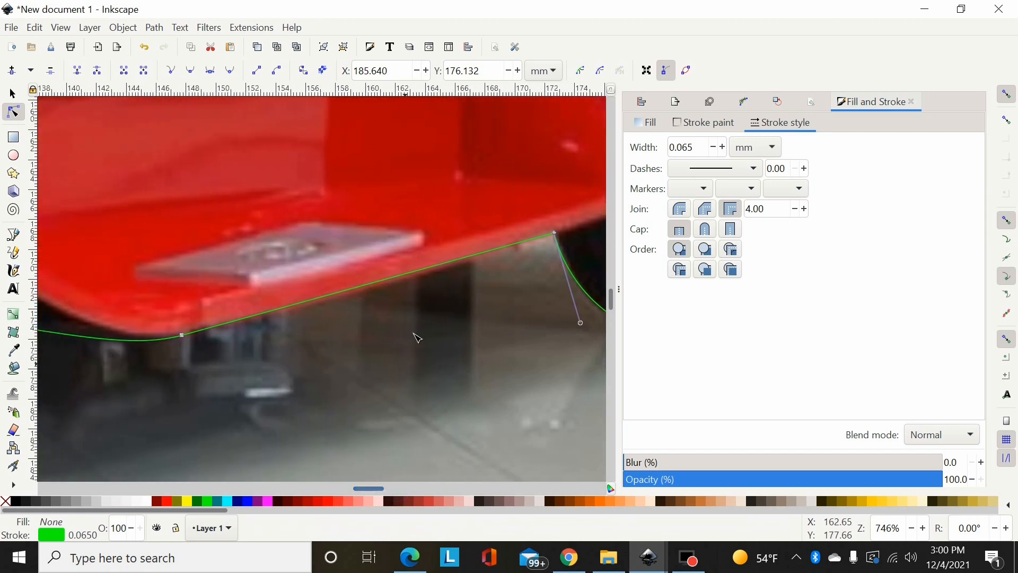
pyautogui.click(396, 280)
pyautogui.moveTo(397, 281); pyautogui.dragTo(402, 288)
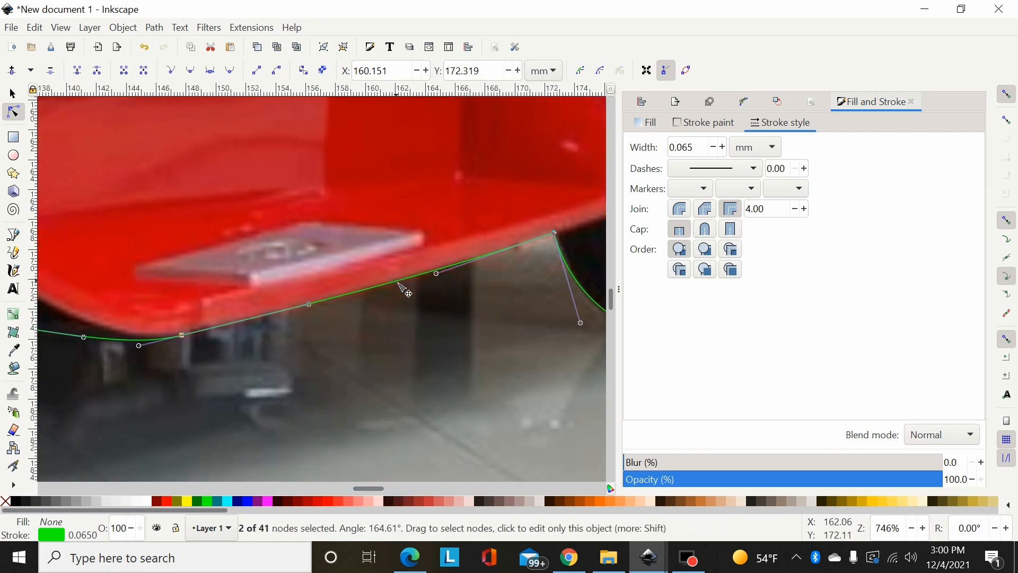
pyautogui.moveTo(310, 304); pyautogui.dragTo(298, 313)
# Fill the traced car outline with black and delete the car photo to preview the silhouette.
pyautogui.press('-')
pyautogui.press('-')
pyautogui.press('-')
pyautogui.press('-')
pyautogui.press('-')
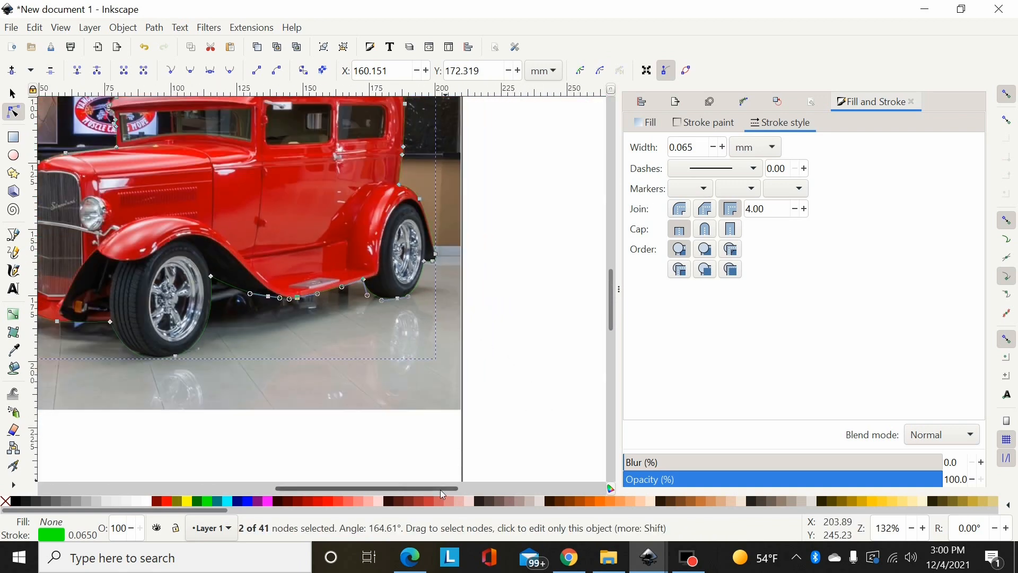
pyautogui.moveTo(440, 489); pyautogui.dragTo(387, 488)
pyautogui.scroll(2, 520, 366)
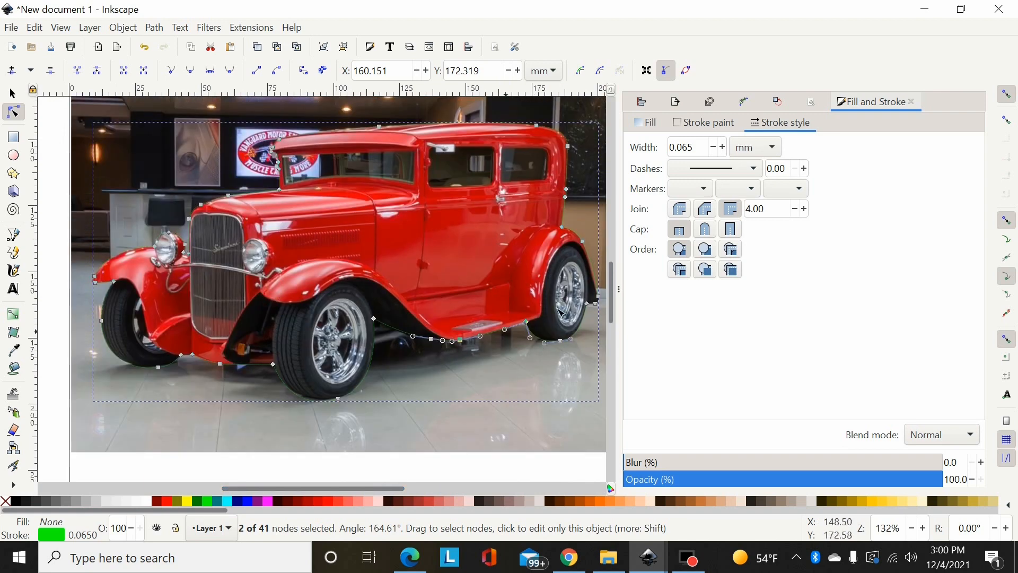
pyautogui.press('-')
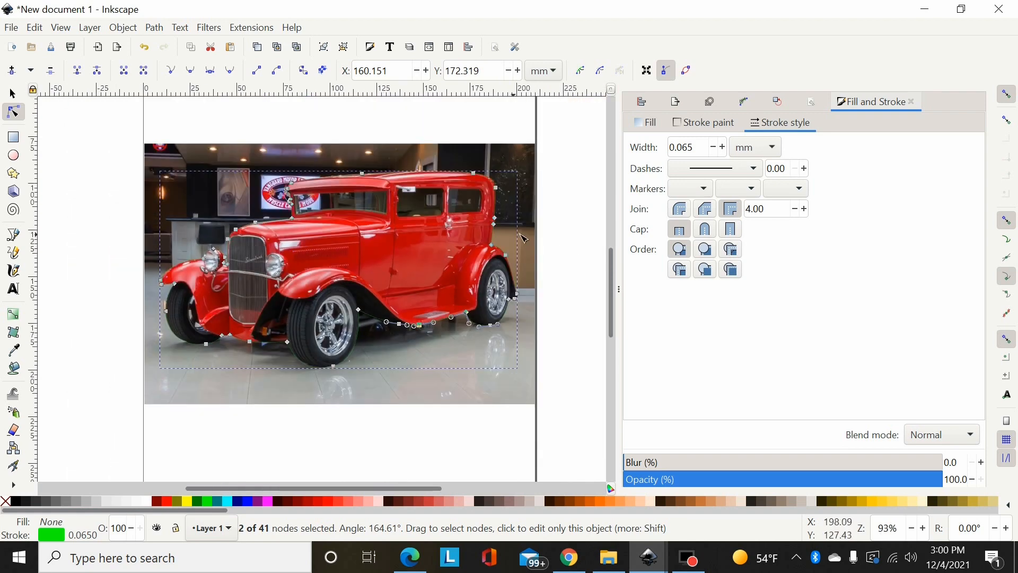
pyautogui.click(13, 94)
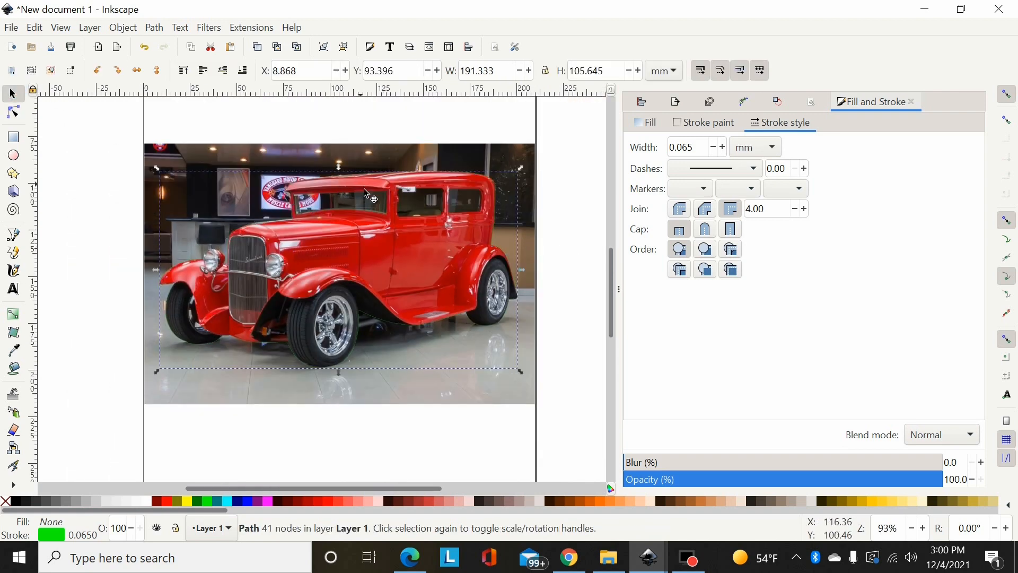
pyautogui.click(16, 501)
pyautogui.click(53, 371)
pyautogui.click(230, 400)
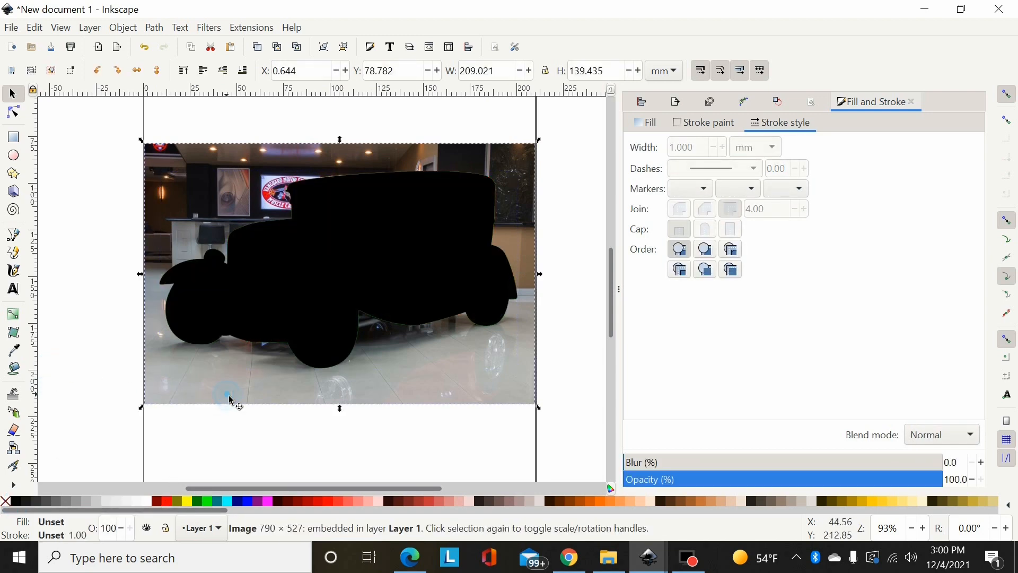
pyautogui.press('Delete')
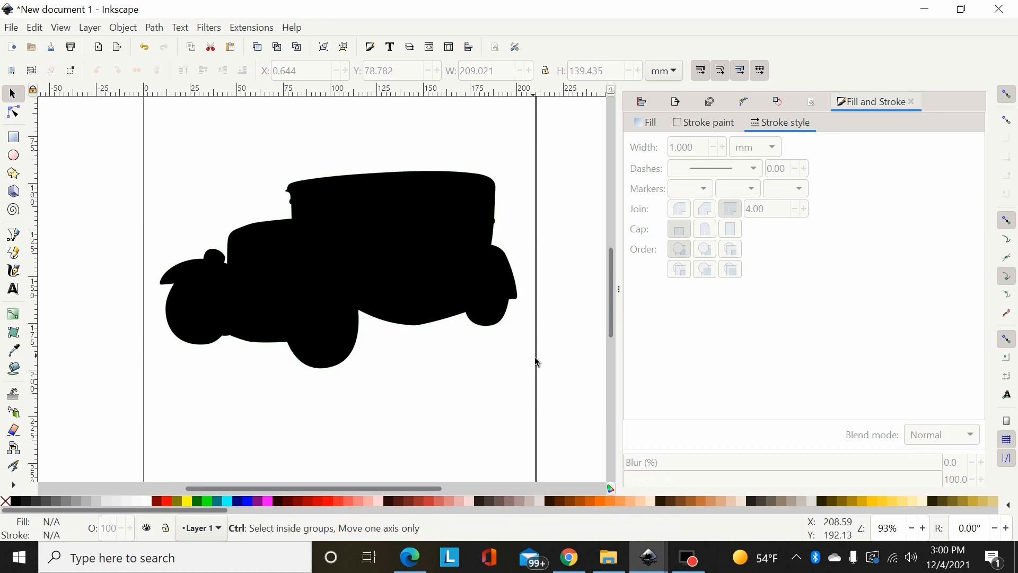
# Undo the photo's deletion and the outline's black fill.
pyautogui.hotkey('ctrl', 'z')
pyautogui.hotkey('ctrl', 'z')
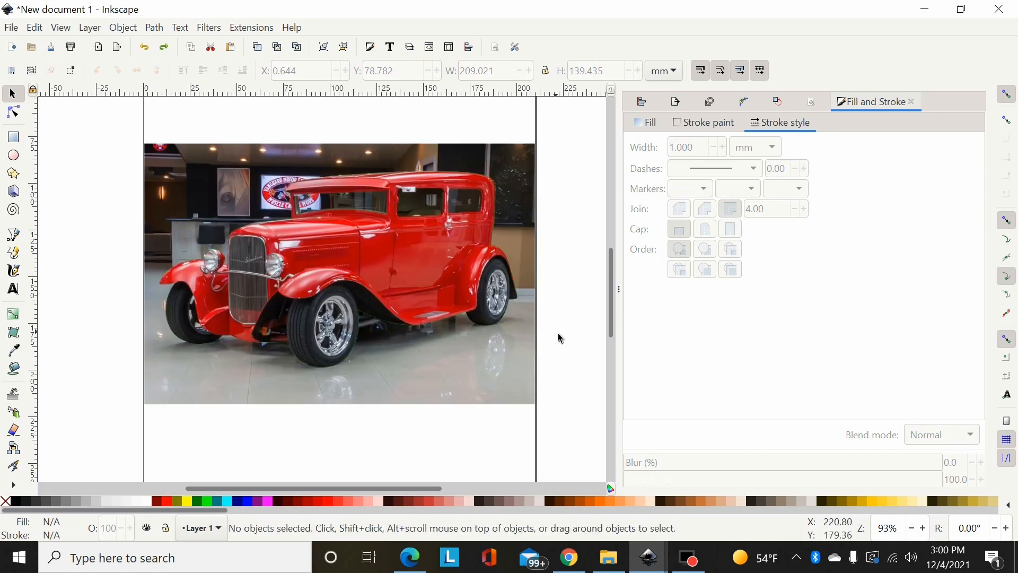
# Draw an open path of three straight segments along the hood's rear edge, from the base of the windshield down to the front fender.
pyautogui.press('+')
pyautogui.press('+')
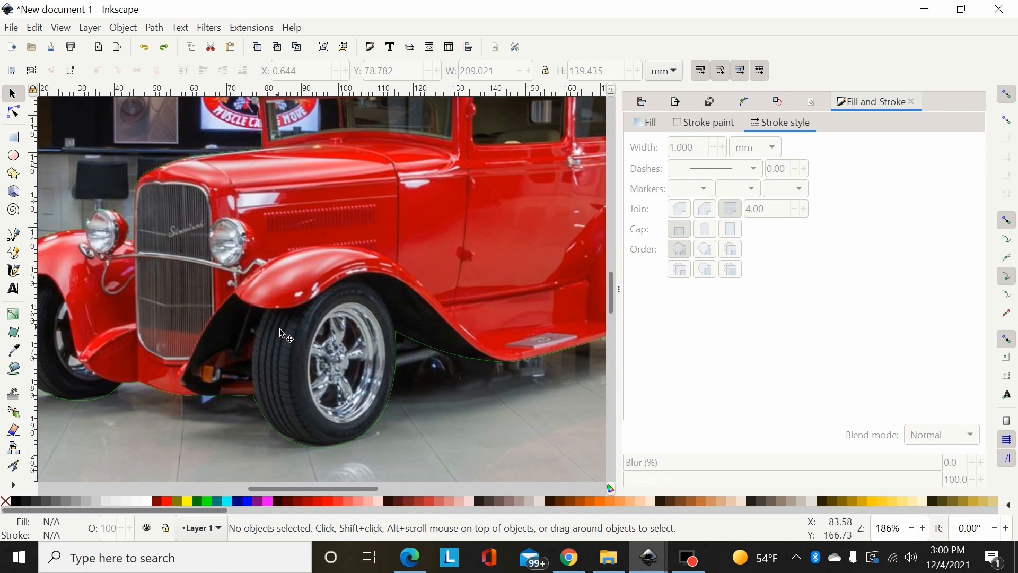
pyautogui.press('+')
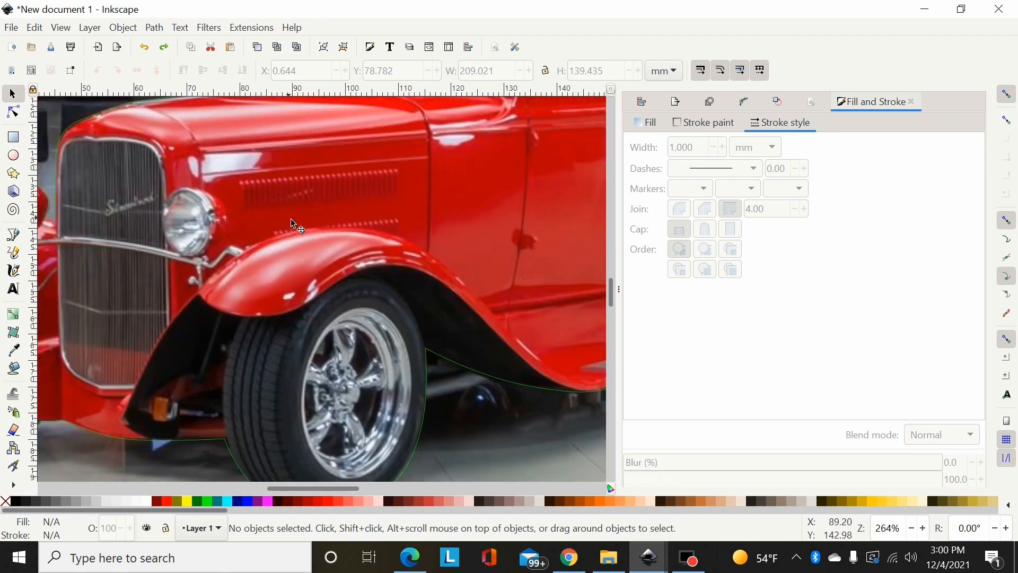
pyautogui.scroll(2, 331, 228)
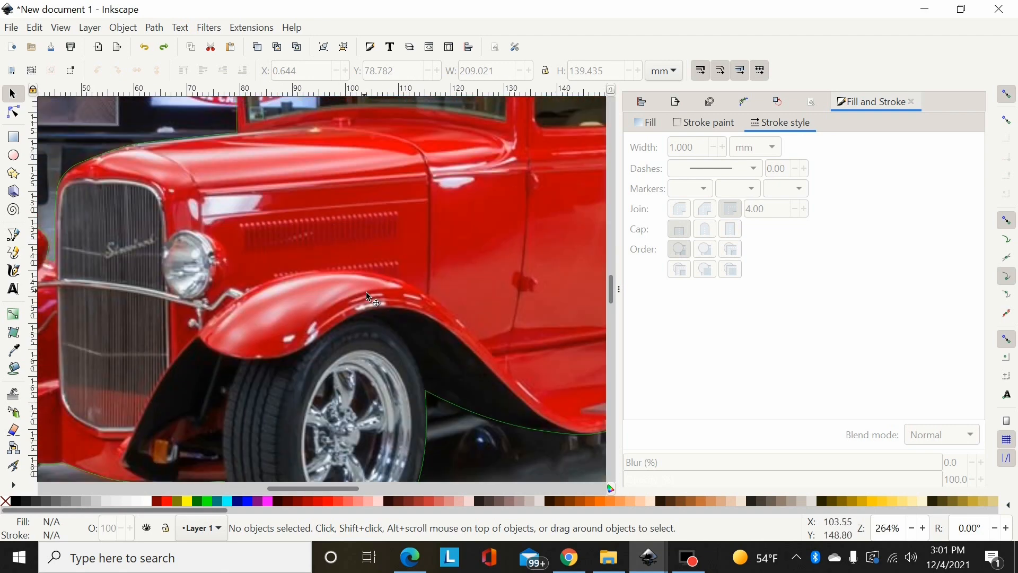
pyautogui.scroll(-2, 437, 227)
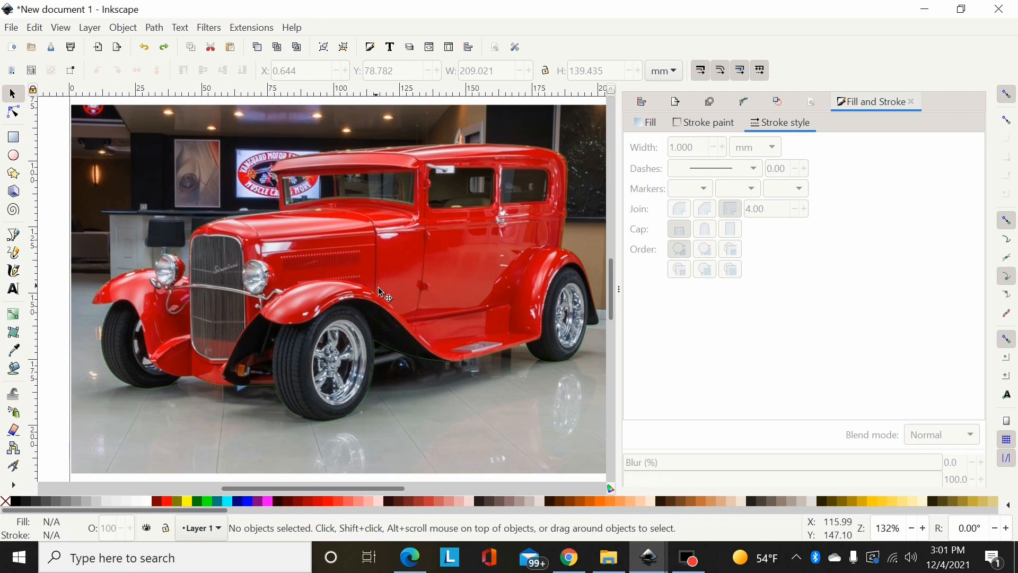
pyautogui.press('+')
pyautogui.press('+')
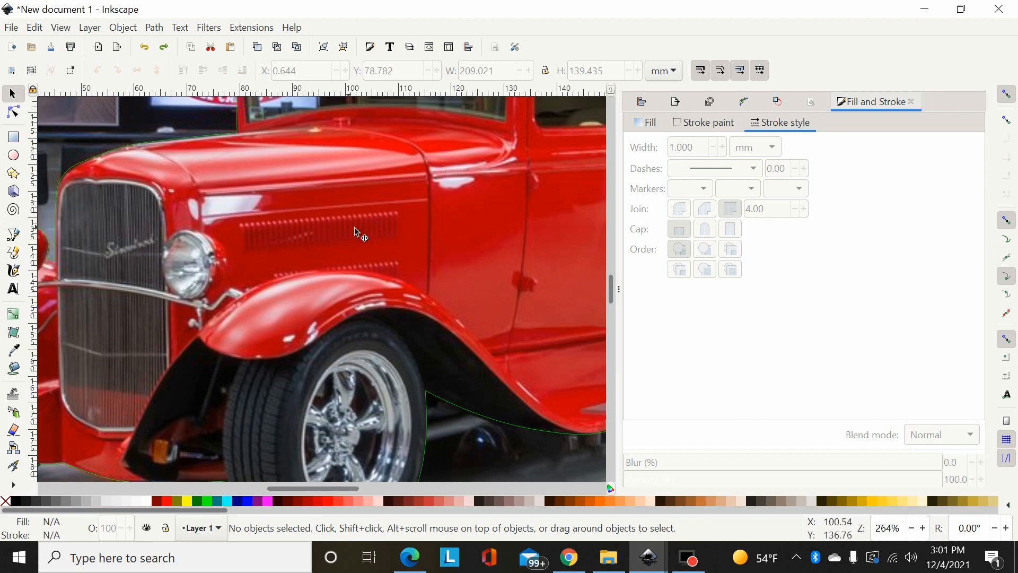
pyautogui.click(13, 235)
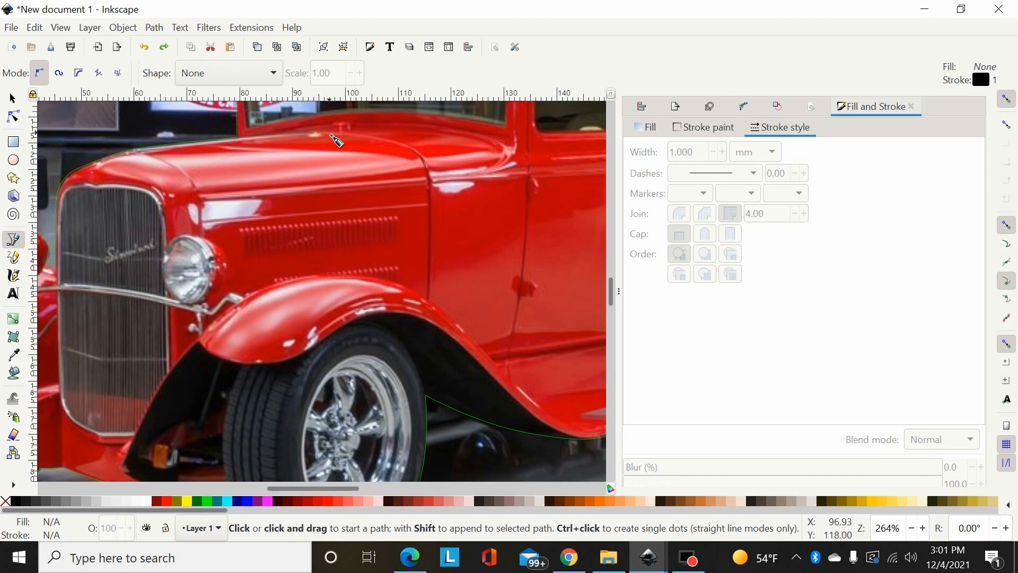
pyautogui.click(331, 133)
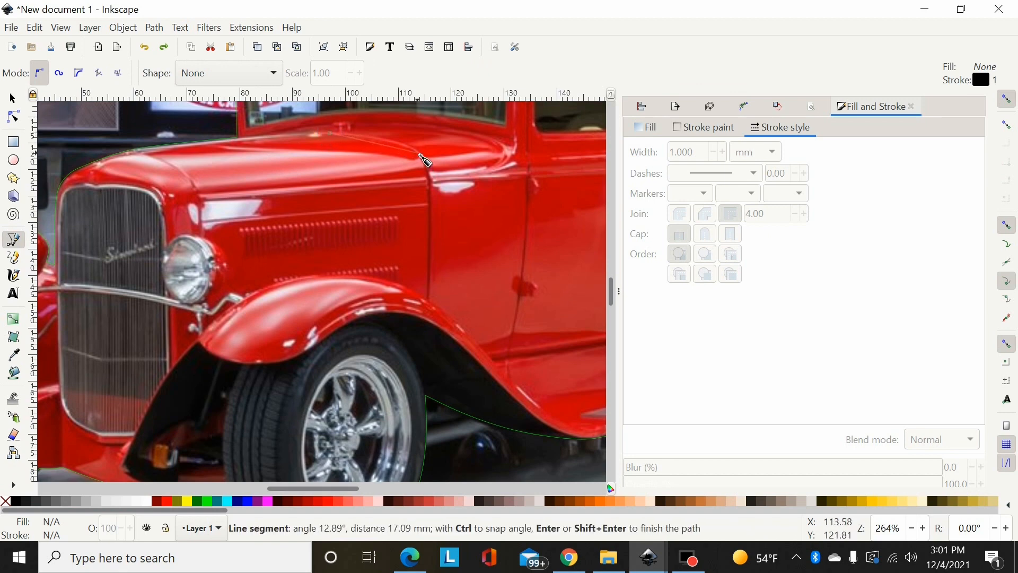
pyautogui.click(423, 156)
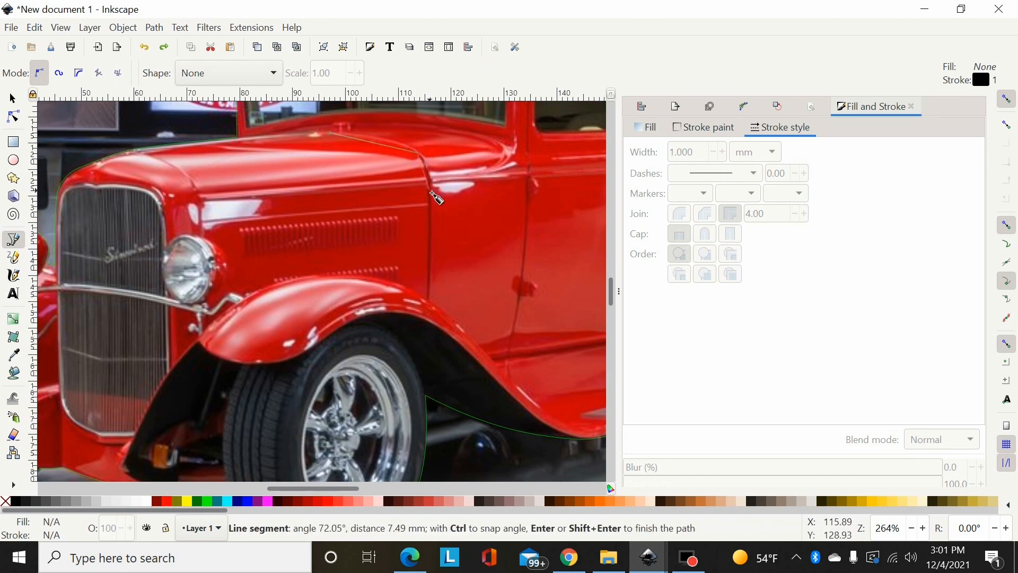
pyautogui.click(432, 193)
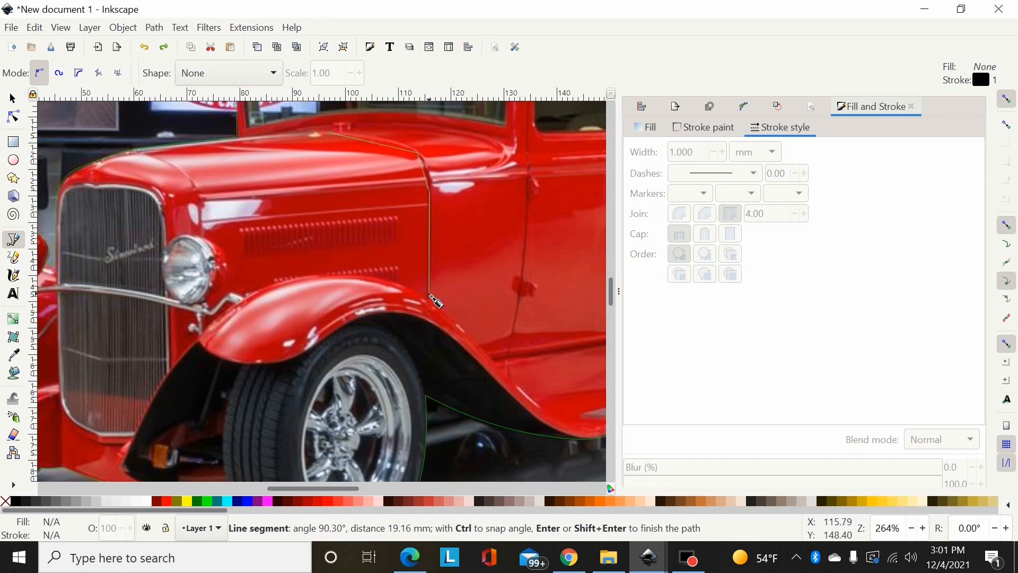
pyautogui.click(430, 294)
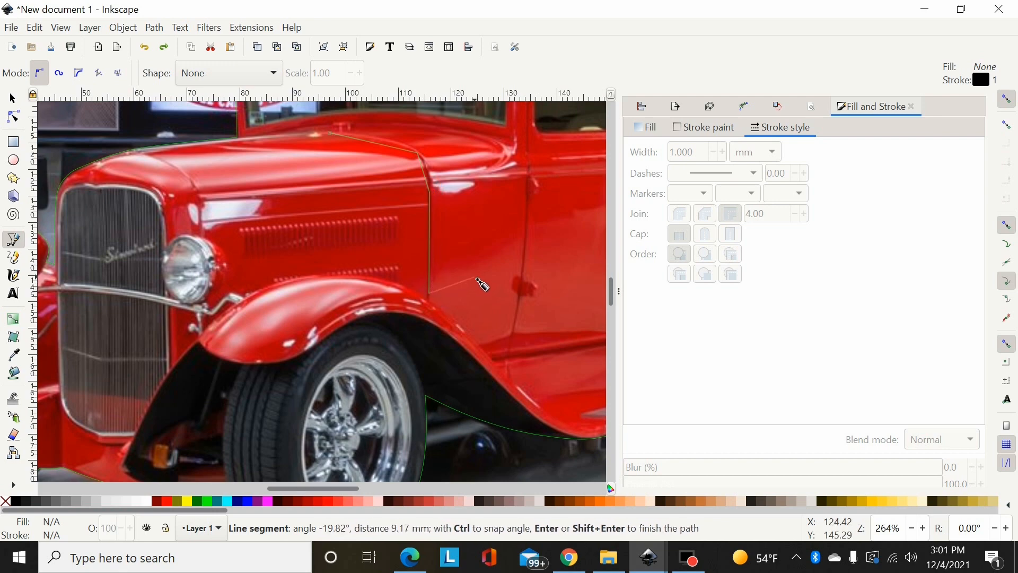
pyautogui.press('Return')
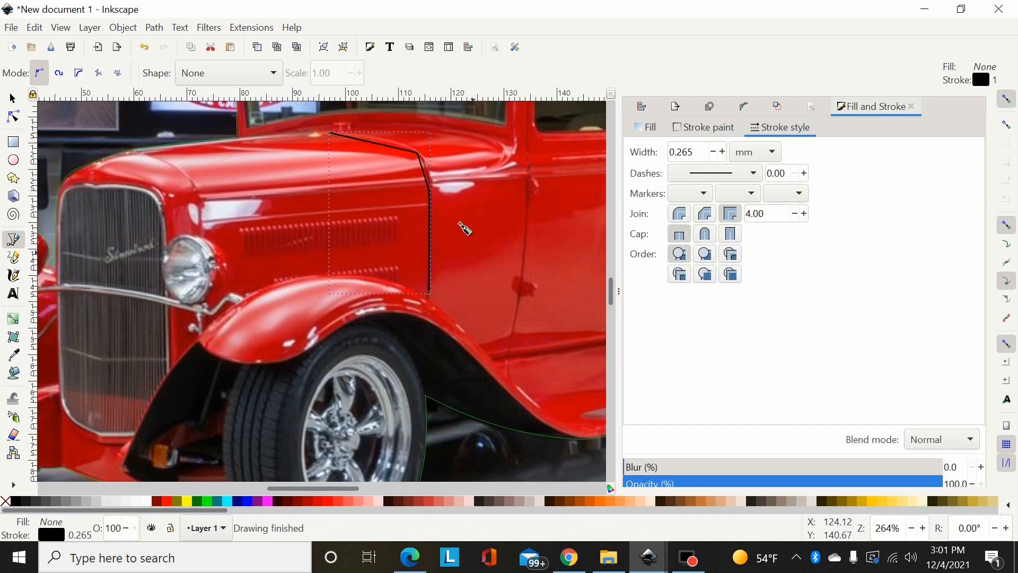
# Bend the upper two segments of the hood-edge path to follow the hood's curve and make their shared nodes smooth.
pyautogui.click(16, 115)
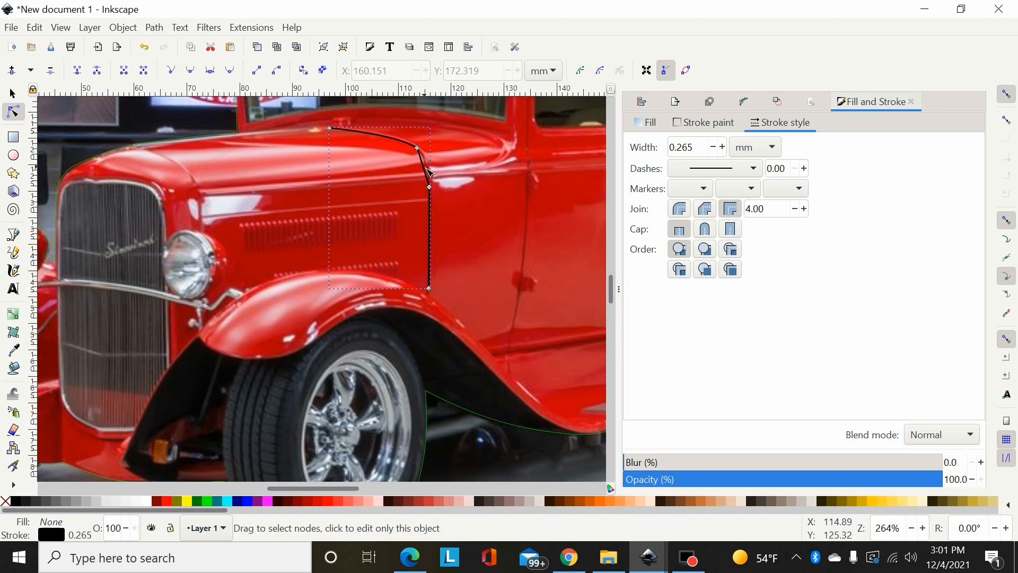
pyautogui.moveTo(430, 171); pyautogui.dragTo(434, 166)
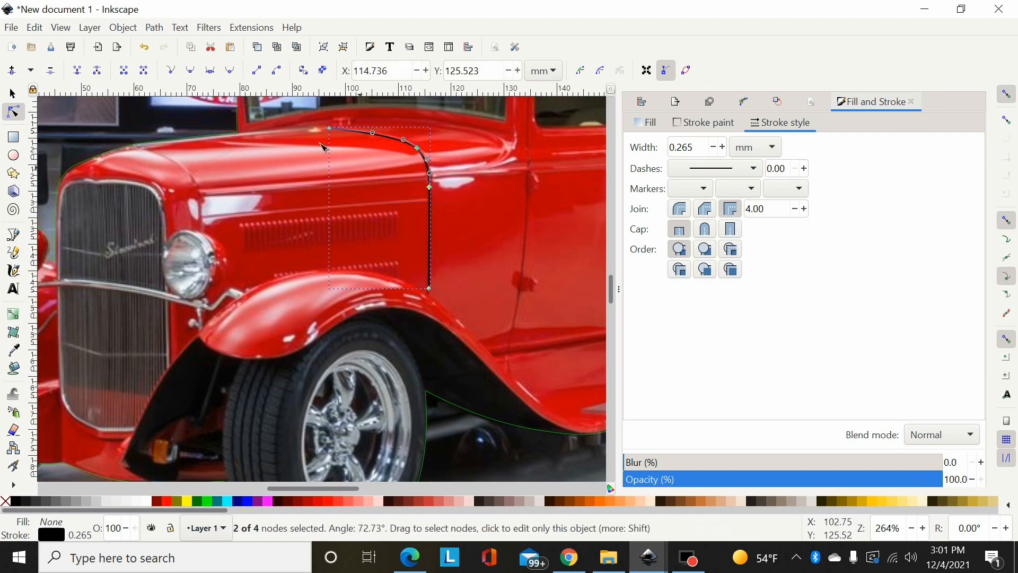
pyautogui.click(191, 70)
# Set the stroke of the hood-edge path to green.
pyautogui.press('-')
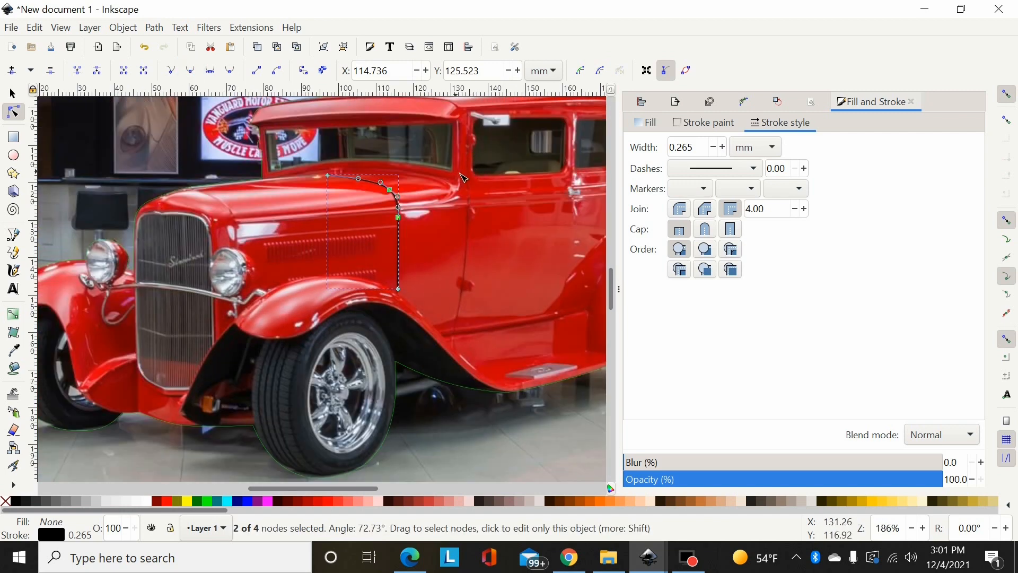
pyautogui.press('+')
pyautogui.press('+')
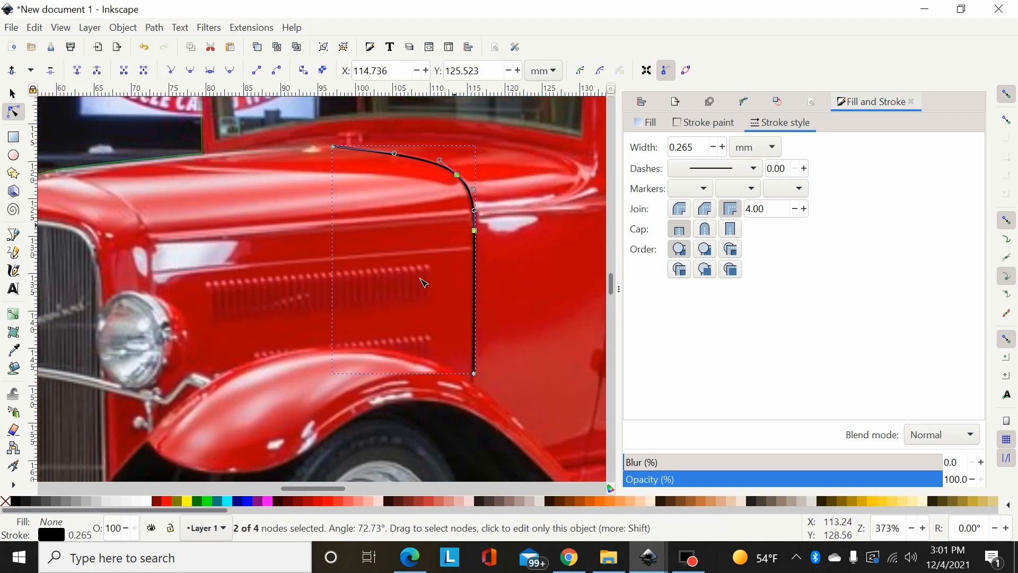
pyautogui.keyDown('shift'); pyautogui.click(209, 505); pyautogui.keyUp('shift')
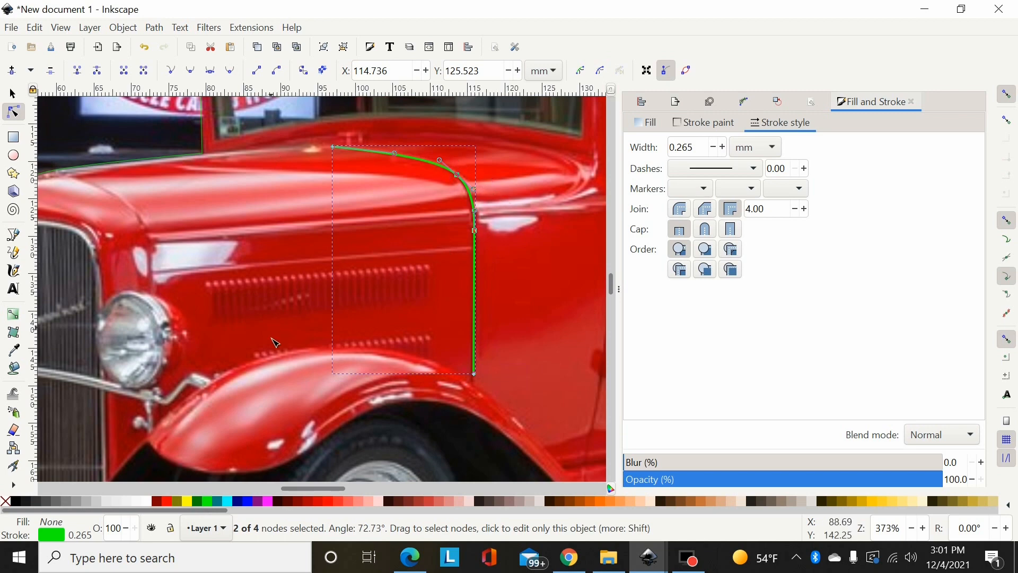
# Fill the closed car outline with black to check the hood line against the silhouette, and undo the fill.
pyautogui.scroll(-2, 333, 338)
pyautogui.scroll(-2, 314, 345)
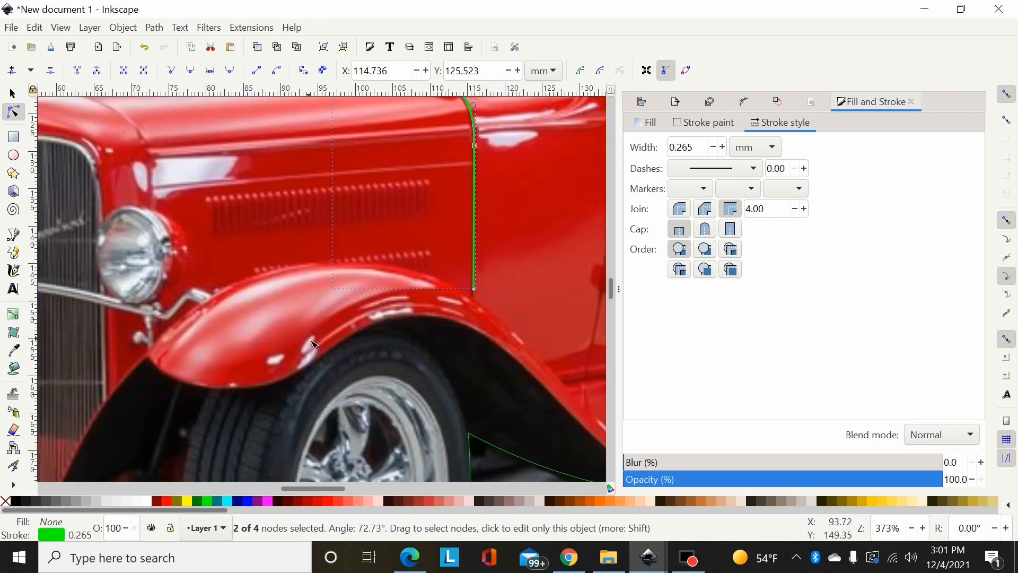
pyautogui.keyDown('ctrl'); pyautogui.scroll(-2, 318, 294); pyautogui.keyUp('ctrl')
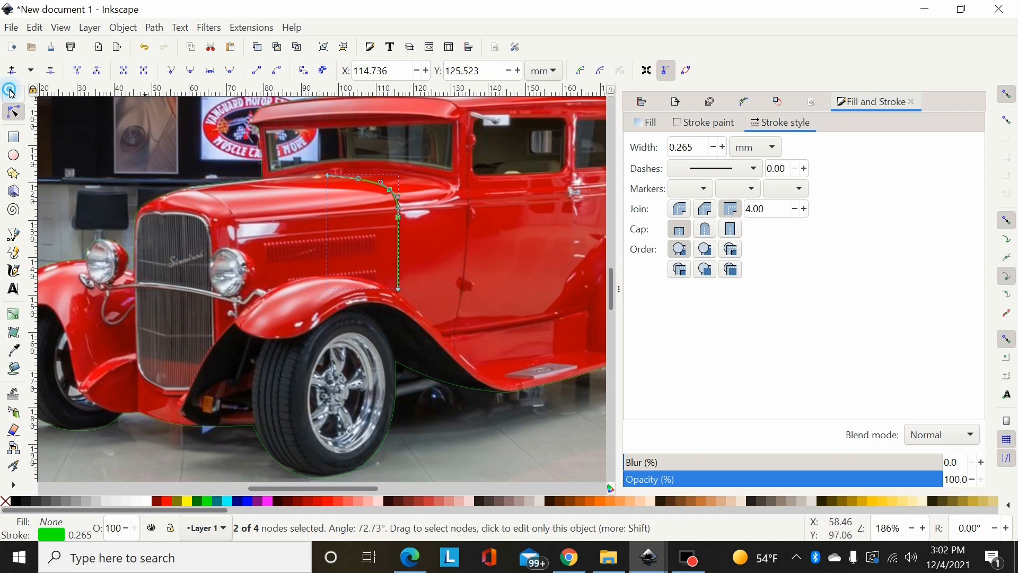
pyautogui.click(13, 93)
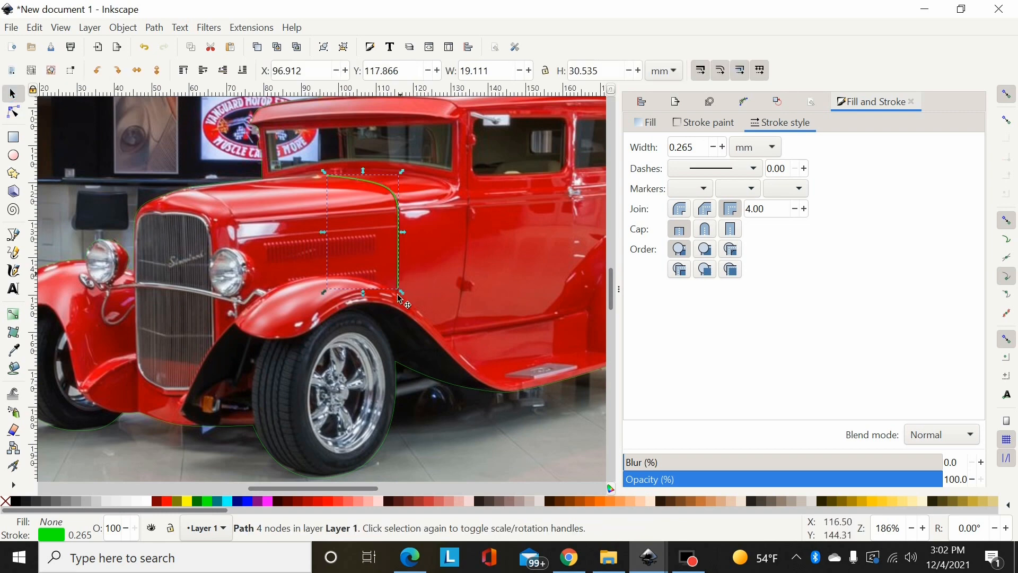
pyautogui.click(434, 383)
pyautogui.click(436, 383)
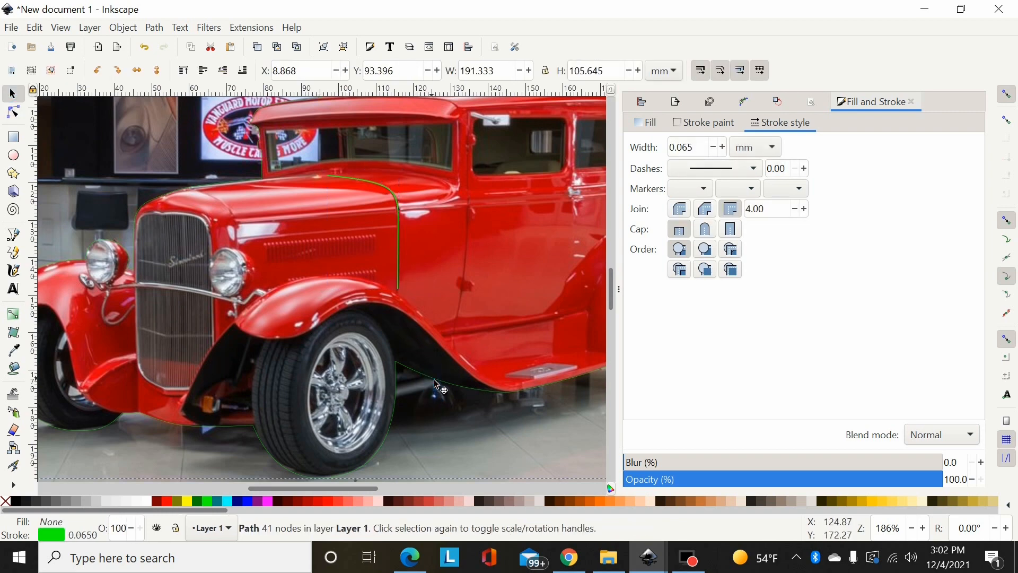
pyautogui.click(15, 501)
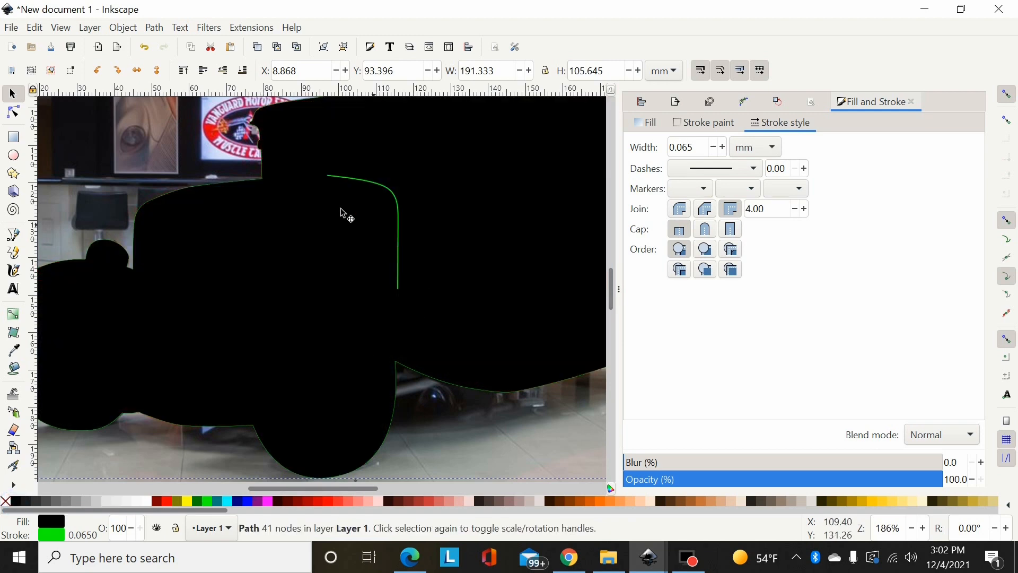
pyautogui.keyDown('ctrl'); pyautogui.scroll(-2, 416, 260); pyautogui.keyUp('ctrl')
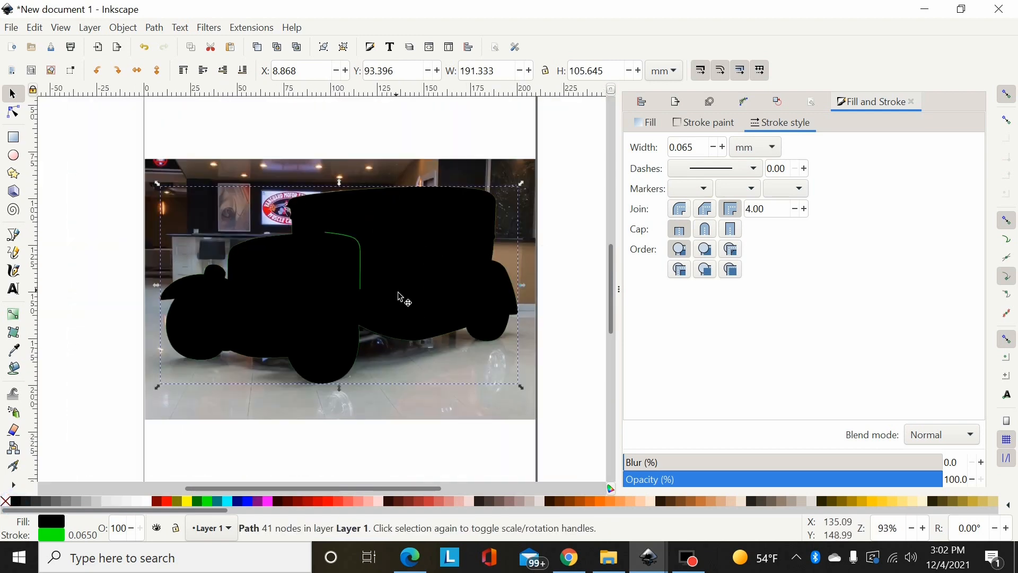
pyautogui.hotkey('ctrl', 'z')
# Draw a straight segment about 36 mm long across the top of the front fender and set its stroke to green.
pyautogui.press('+')
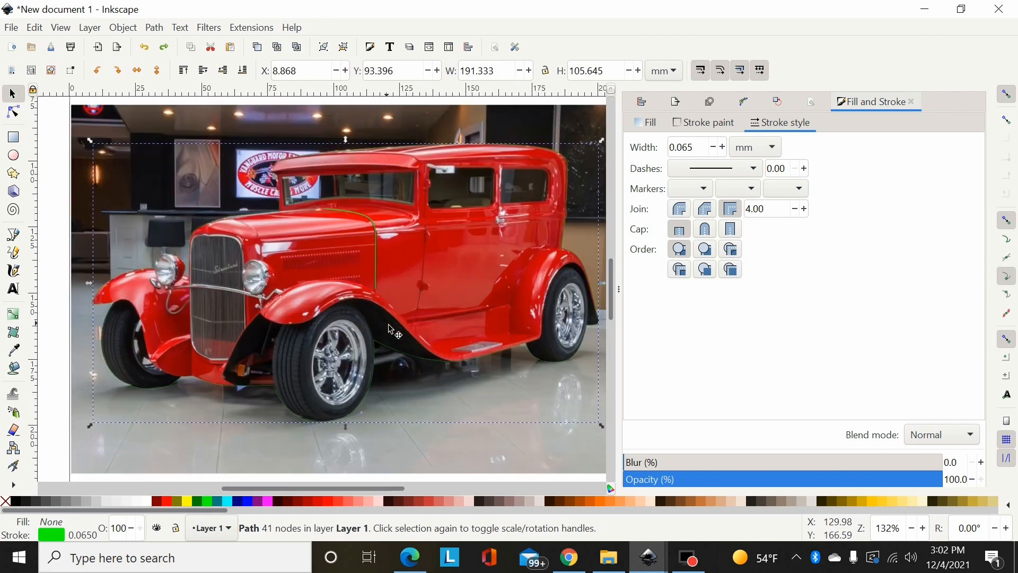
pyautogui.press('+')
pyautogui.press('+')
pyautogui.press('+')
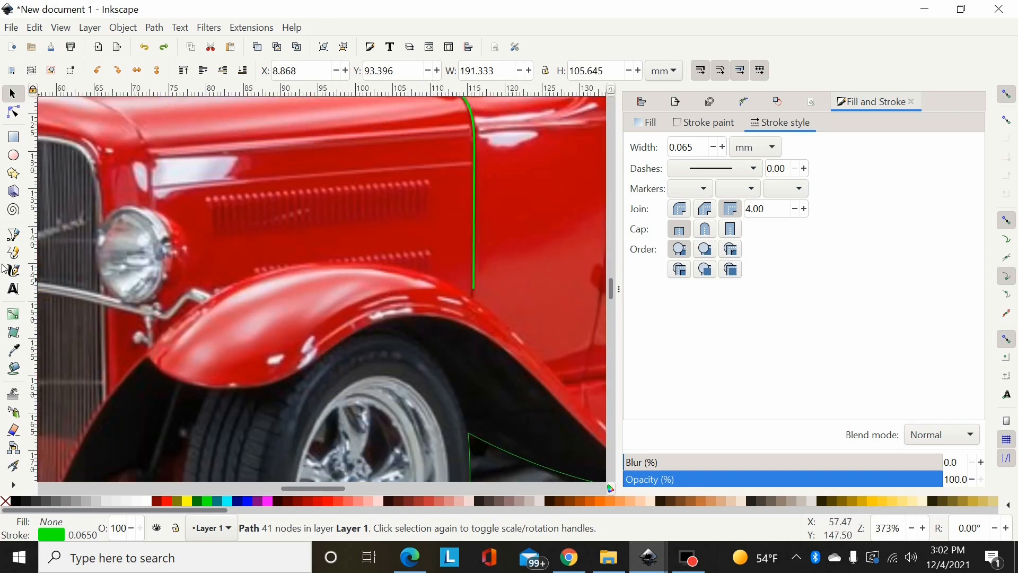
pyautogui.click(13, 235)
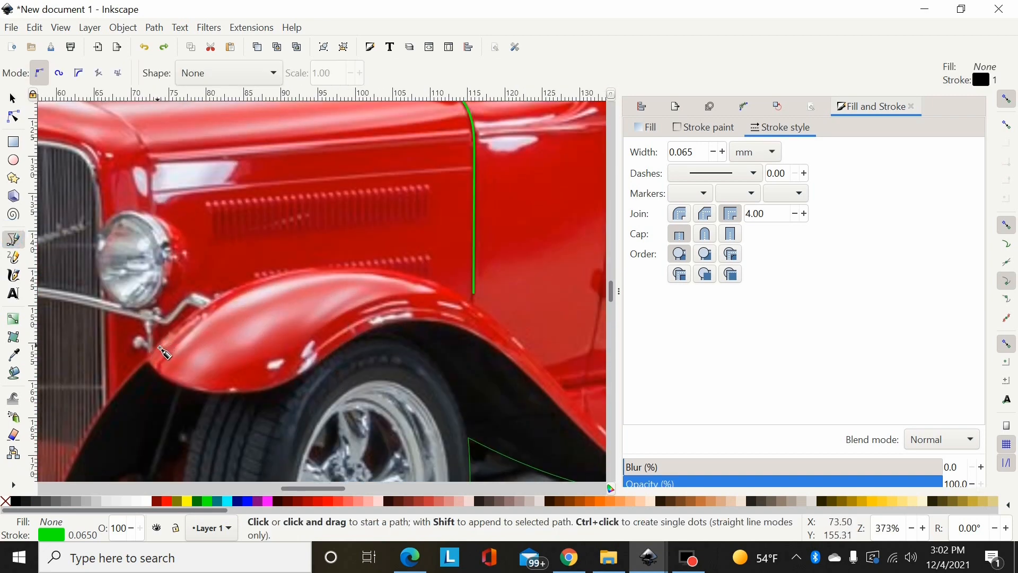
pyautogui.click(158, 347)
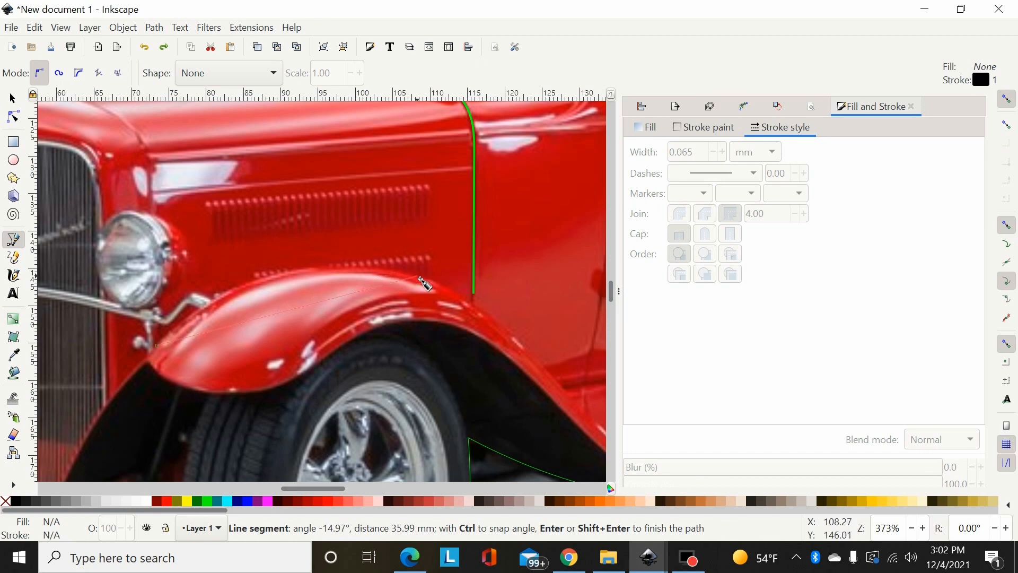
pyautogui.doubleClick(418, 276)
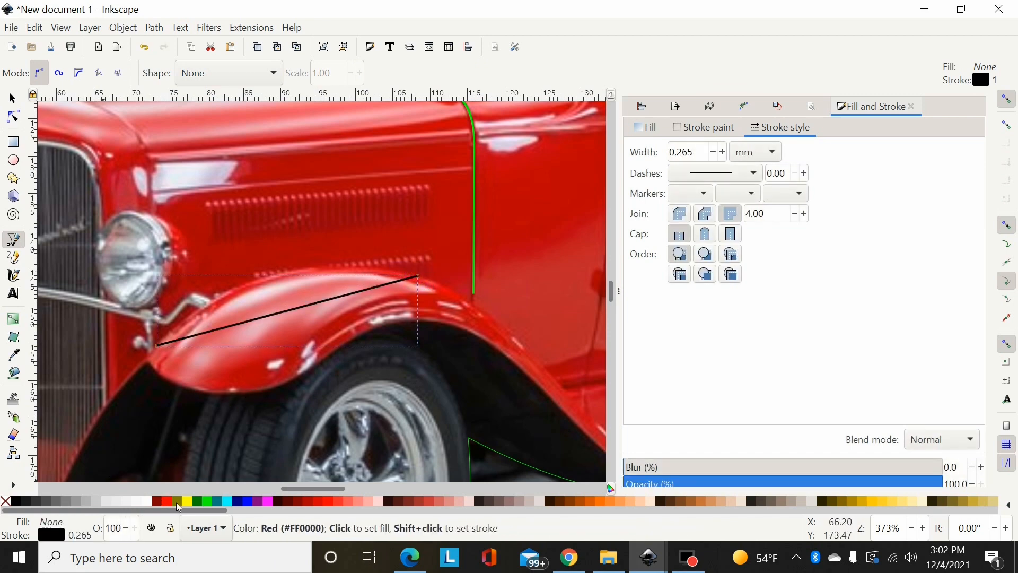
pyautogui.keyDown('shift'); pyautogui.click(209, 507); pyautogui.keyUp('shift')
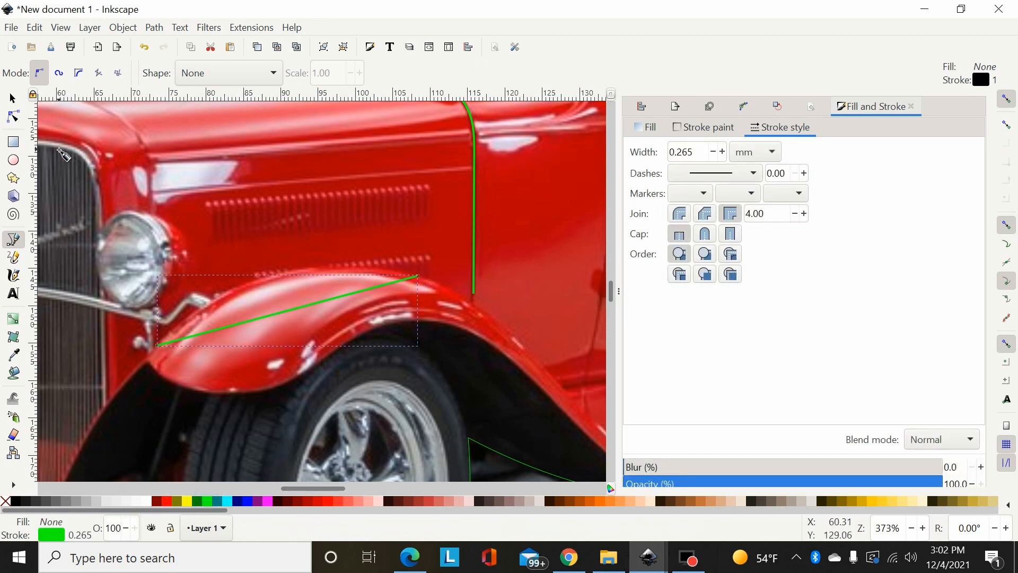
# Bend the segment along the fender's top edge, extend its rear node toward the hood line and adjust that node's handle to match the curve.
pyautogui.click(13, 116)
pyautogui.moveTo(291, 305); pyautogui.dragTo(275, 275)
pyautogui.scroll(-4, 478, 318)
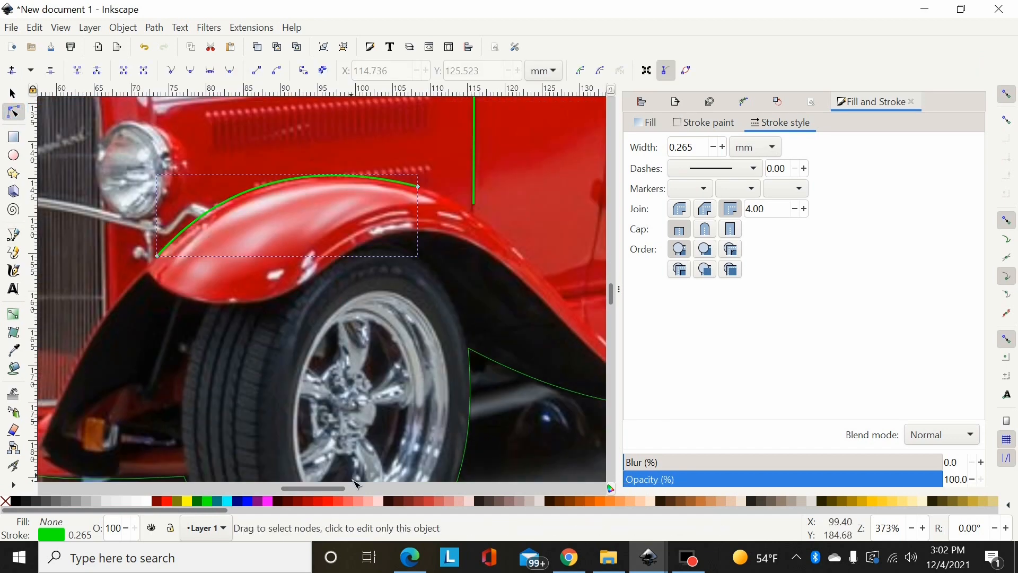
pyautogui.hscroll(5, 231, 220)
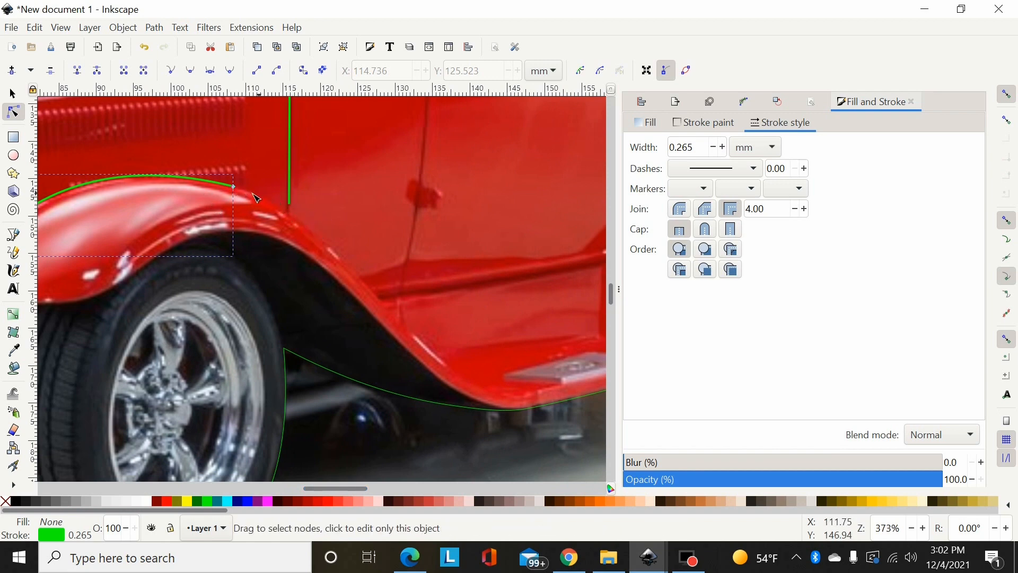
pyautogui.moveTo(234, 187); pyautogui.dragTo(263, 198)
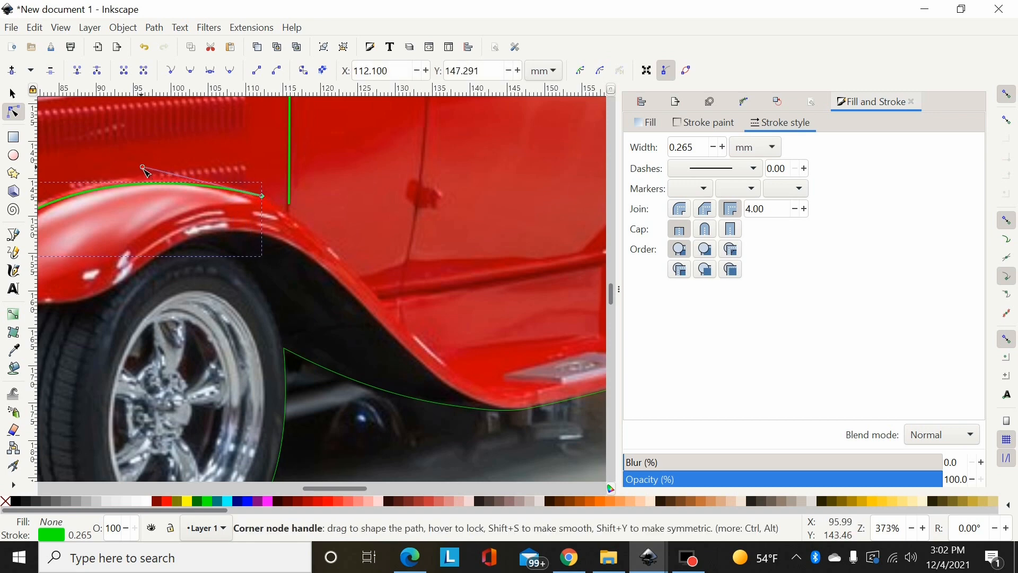
pyautogui.moveTo(142, 168); pyautogui.dragTo(133, 155)
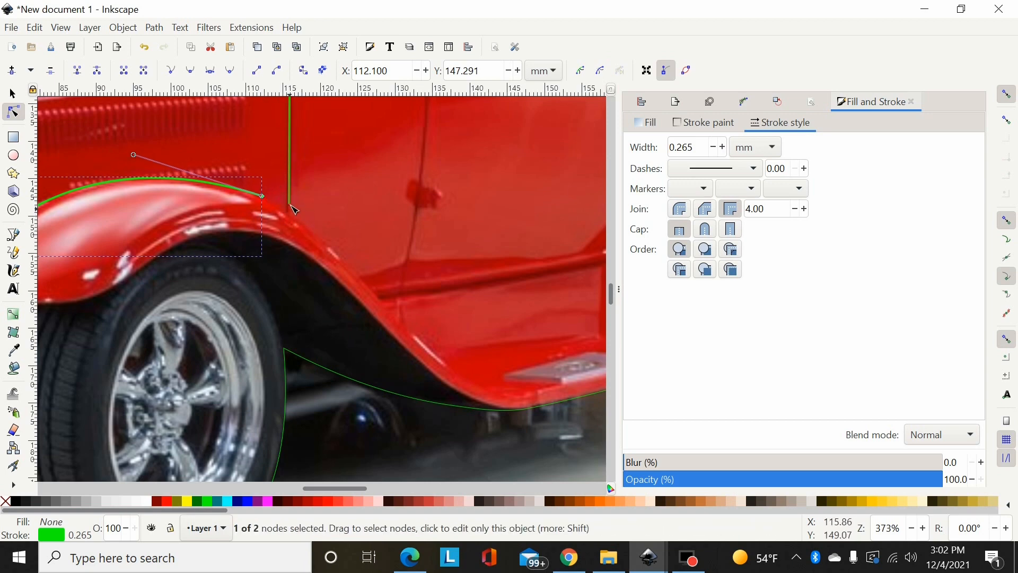
# Draw a segment about 24 mm long down the front fender's rear slope and bend it to follow the fender's edge.
pyautogui.click(13, 234)
pyautogui.click(309, 231)
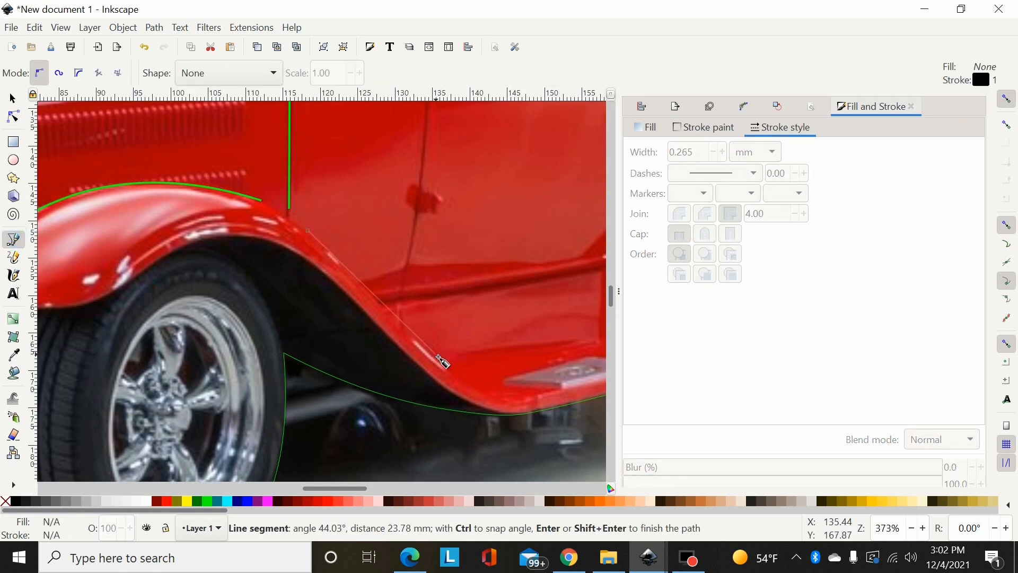
pyautogui.doubleClick(436, 354)
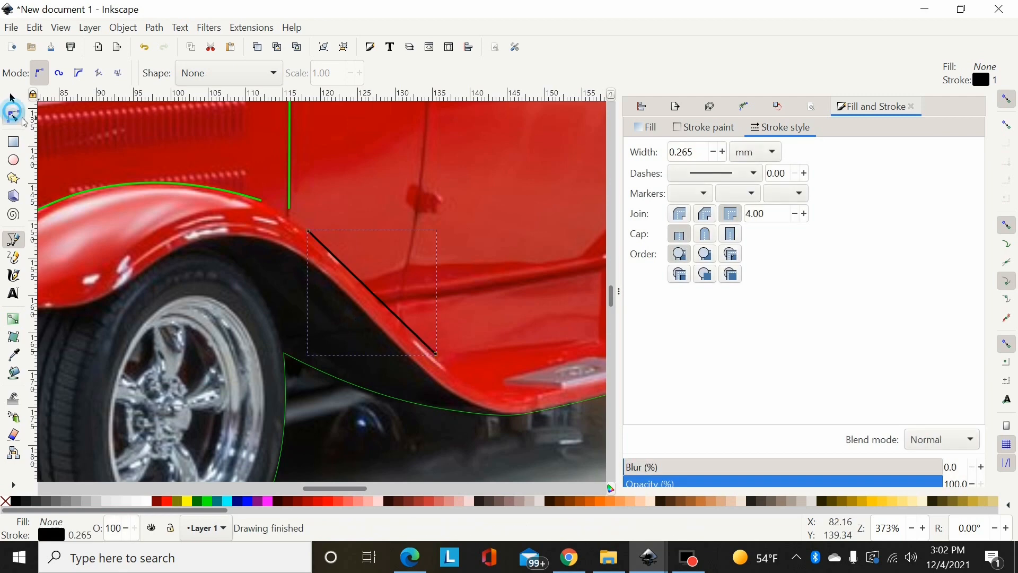
pyautogui.click(14, 116)
pyautogui.moveTo(350, 266); pyautogui.dragTo(345, 257)
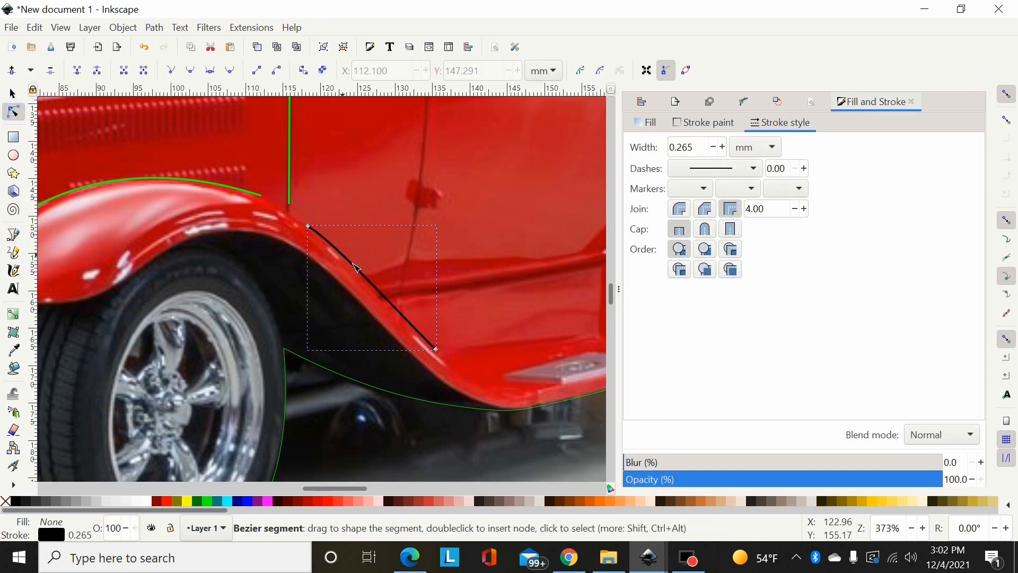
# Adjust the lower node and handle of the fender's rear-slope curve to follow the edge, and set its stroke to green.
pyautogui.moveTo(455, 322); pyautogui.dragTo(424, 360)
pyautogui.moveTo(398, 311); pyautogui.dragTo(441, 360)
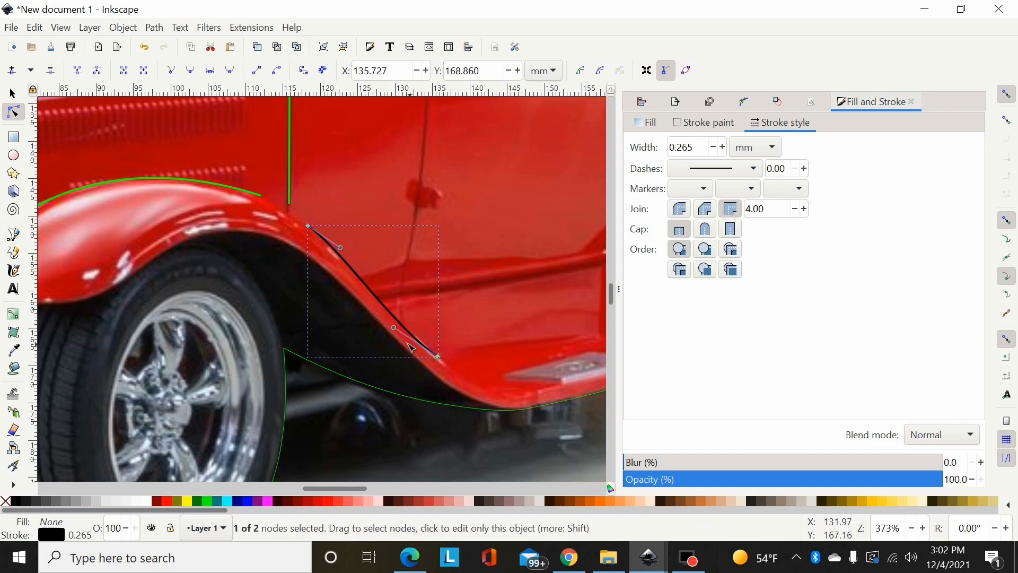
pyautogui.moveTo(393, 329); pyautogui.dragTo(392, 322)
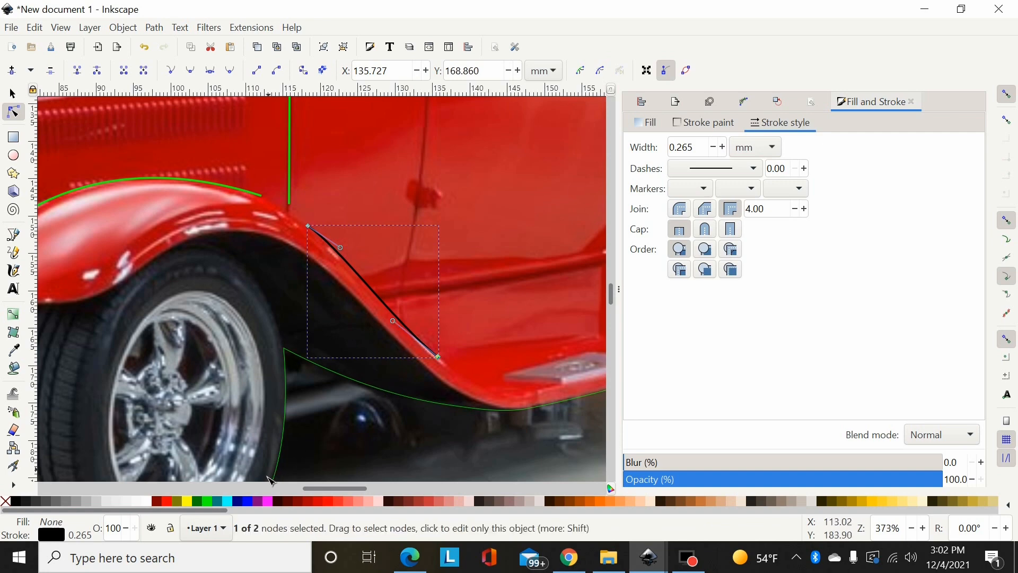
pyautogui.keyDown('shift'); pyautogui.click(207, 500); pyautogui.keyUp('shift')
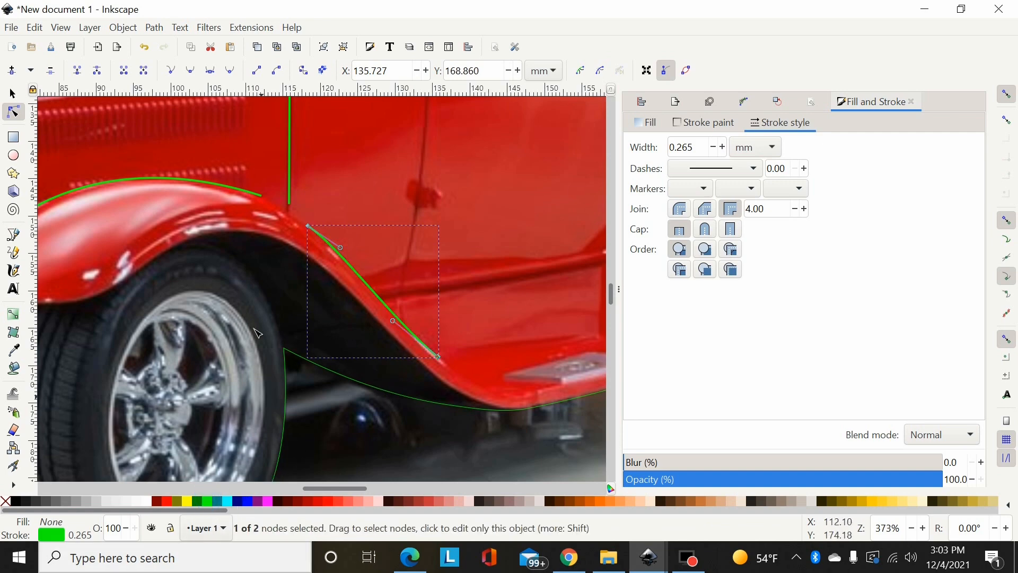
pyautogui.click(12, 94)
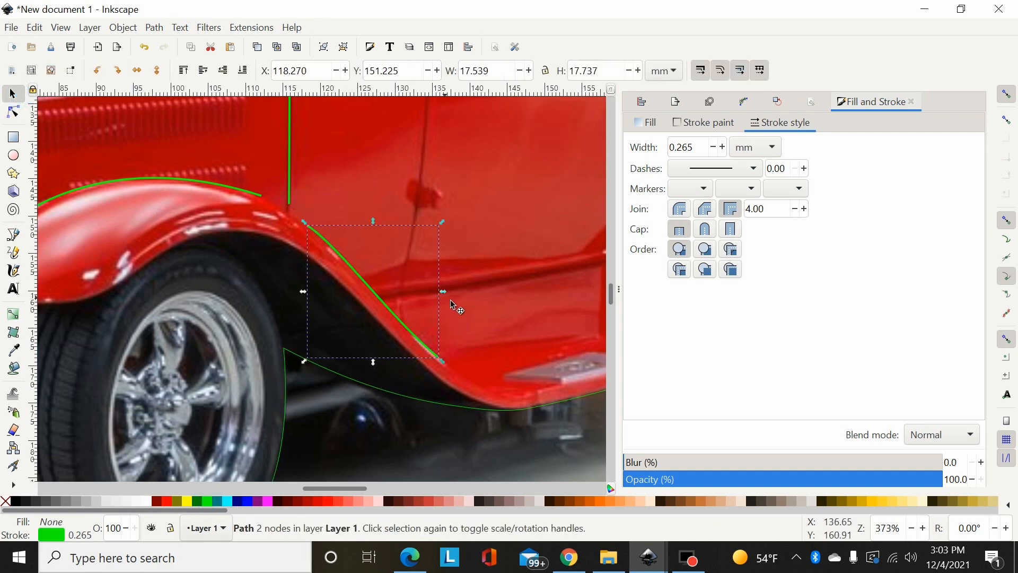
# Select the closed car outline and switch the object dimension units to inches.
pyautogui.click(340, 374)
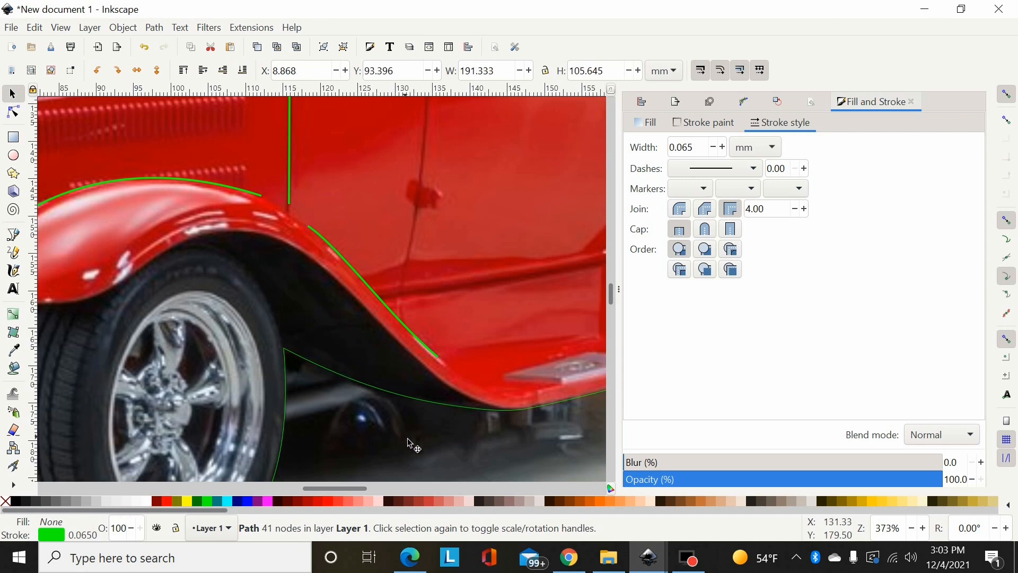
pyautogui.scroll(-4, 413, 446)
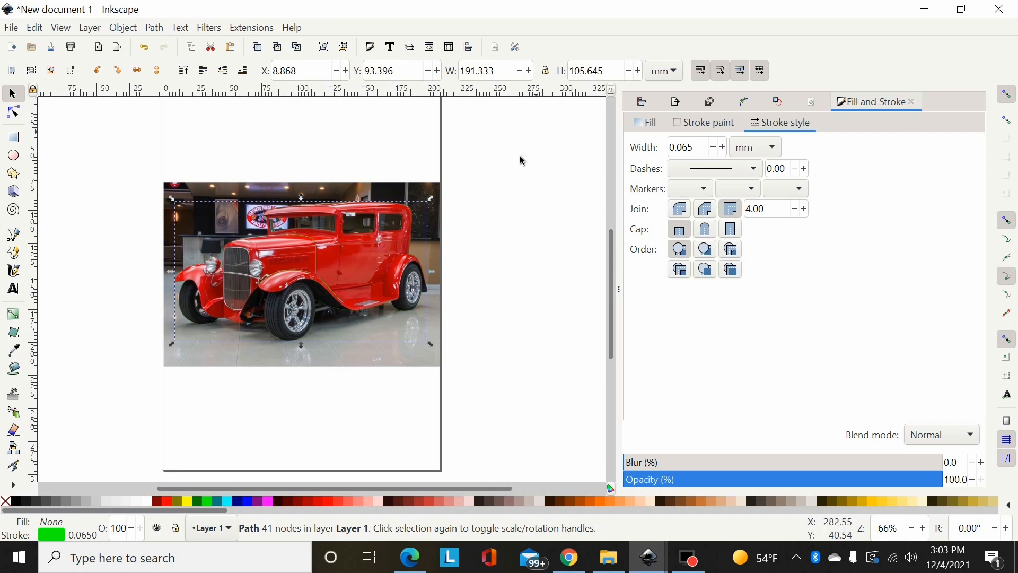
pyautogui.click(676, 72)
pyautogui.click(652, 20)
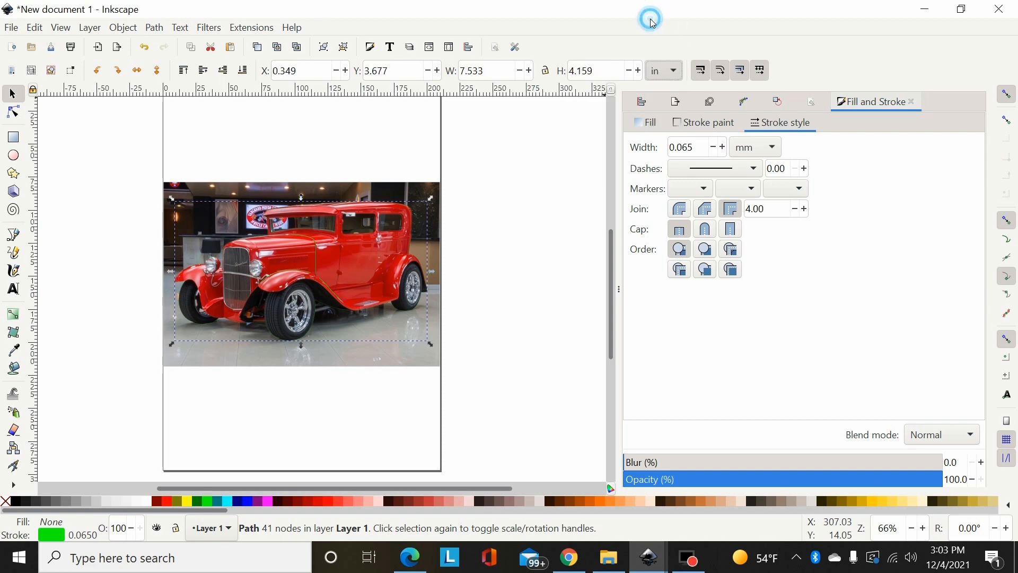
# Scale the photo and all traced paths up together to about 14.27 in wide, and check the width of the paths alone.
pyautogui.moveTo(543, 144); pyautogui.dragTo(68, 421)
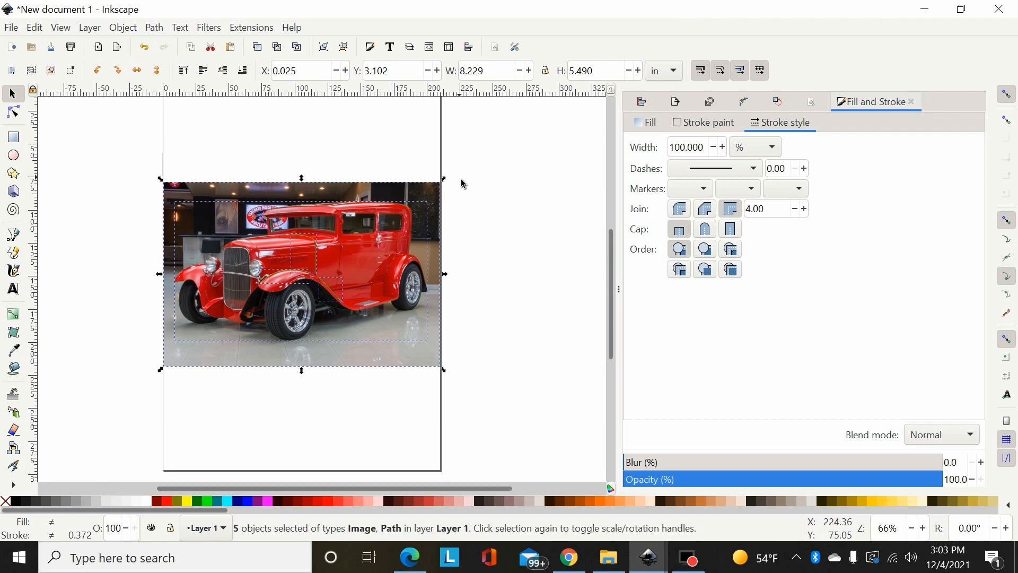
pyautogui.moveTo(447, 186); pyautogui.dragTo(533, 121)
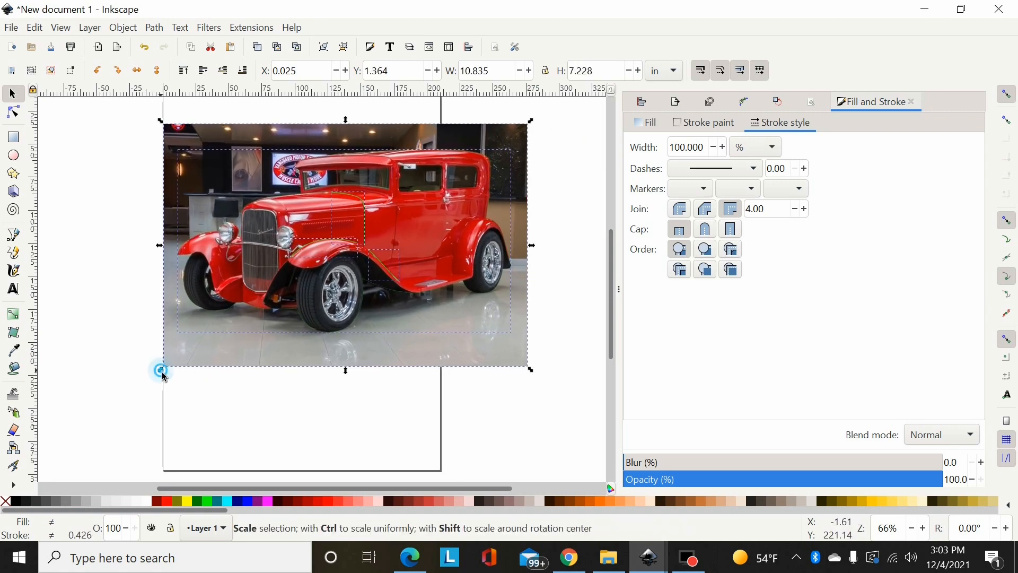
pyautogui.moveTo(161, 371); pyautogui.dragTo(20, 451)
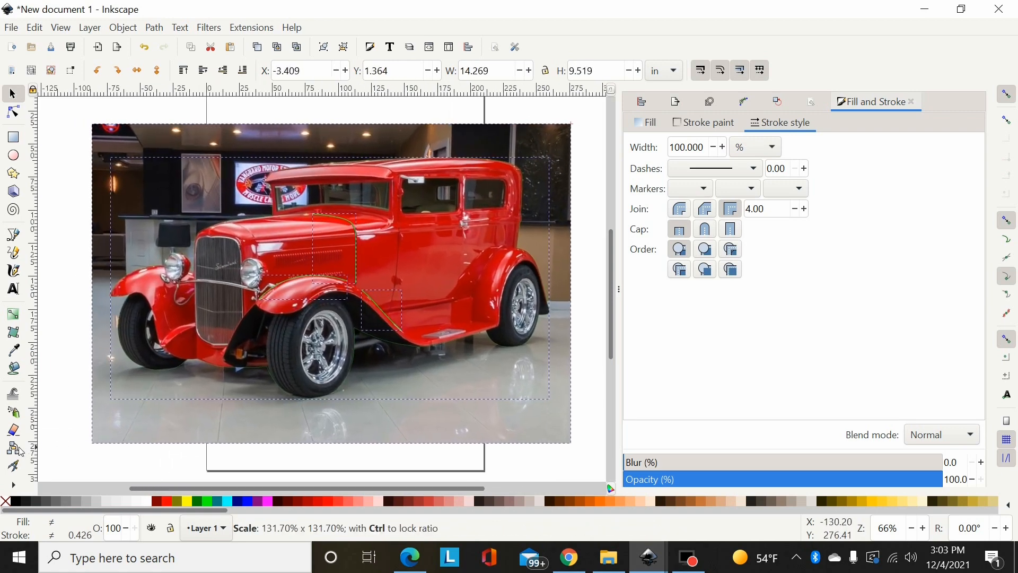
pyautogui.click(578, 180)
pyautogui.moveTo(594, 131)
pyautogui.mouseDown()
pyautogui.moveTo(132, 403)
pyautogui.moveTo(86, 425)
pyautogui.moveTo(74, 413)
pyautogui.mouseUp()
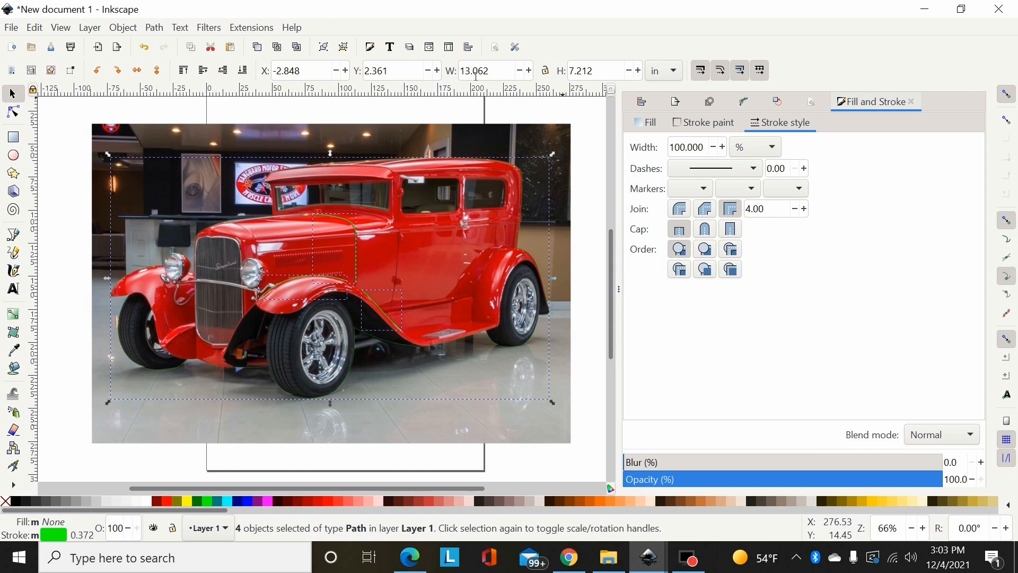
# Enlarge the photo and traced paths together again until the paths alone span about 15.4 in wide.
pyautogui.press('-')
pyautogui.press('-')
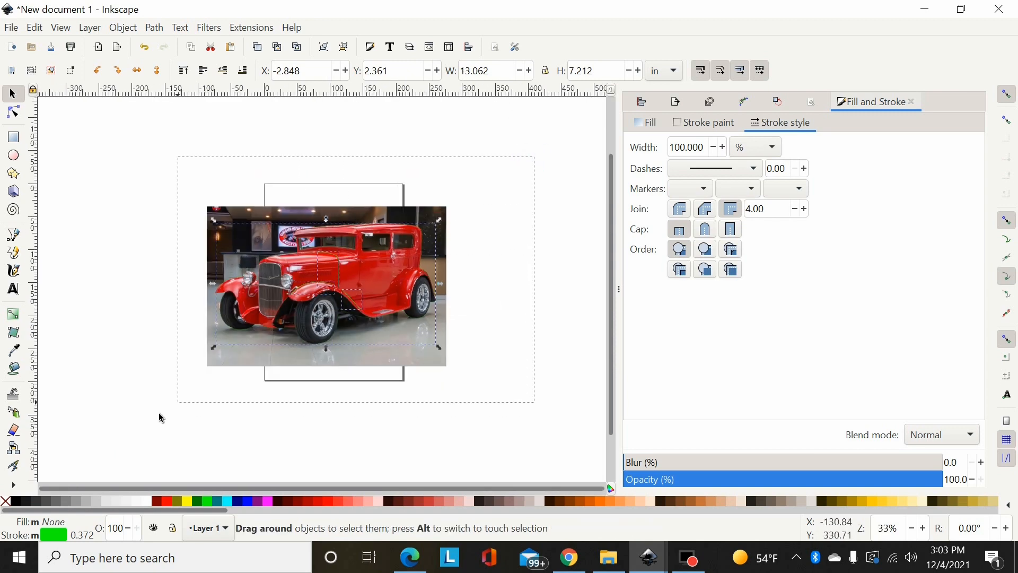
pyautogui.moveTo(159, 418); pyautogui.dragTo(138, 418)
pyautogui.moveTo(455, 206); pyautogui.dragTo(189, 366)
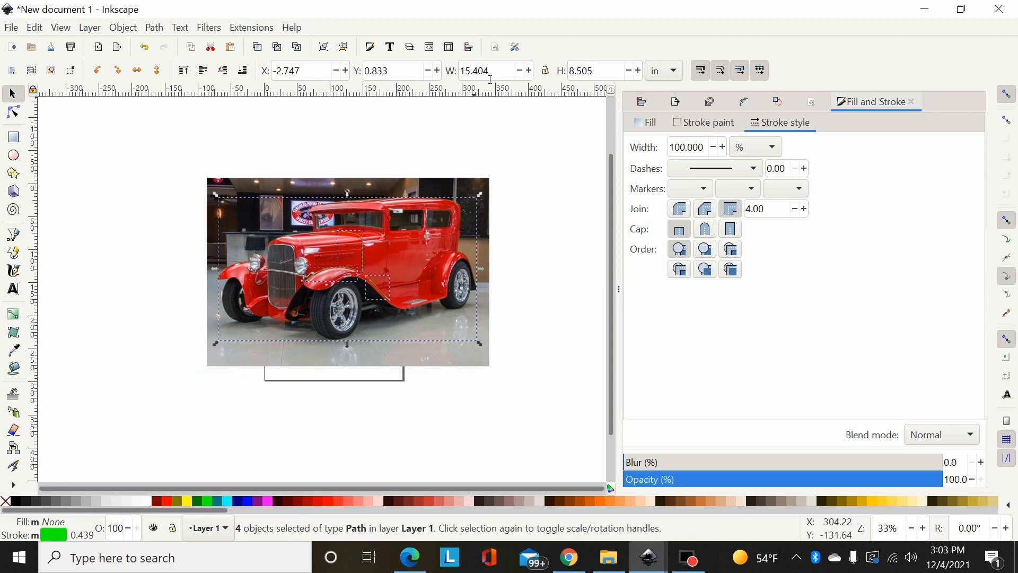
# Select the closed car outline, switch its stroke width units to inches and set the width to 0.010 in.
pyautogui.press('+')
pyautogui.press('+')
pyautogui.press('+')
pyautogui.press('+')
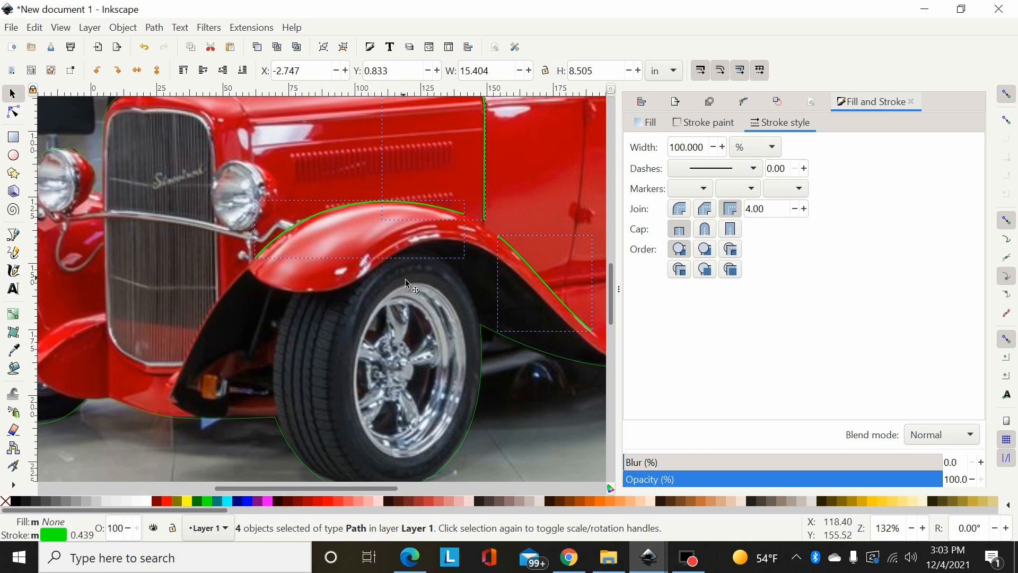
pyautogui.scroll(6, 407, 284)
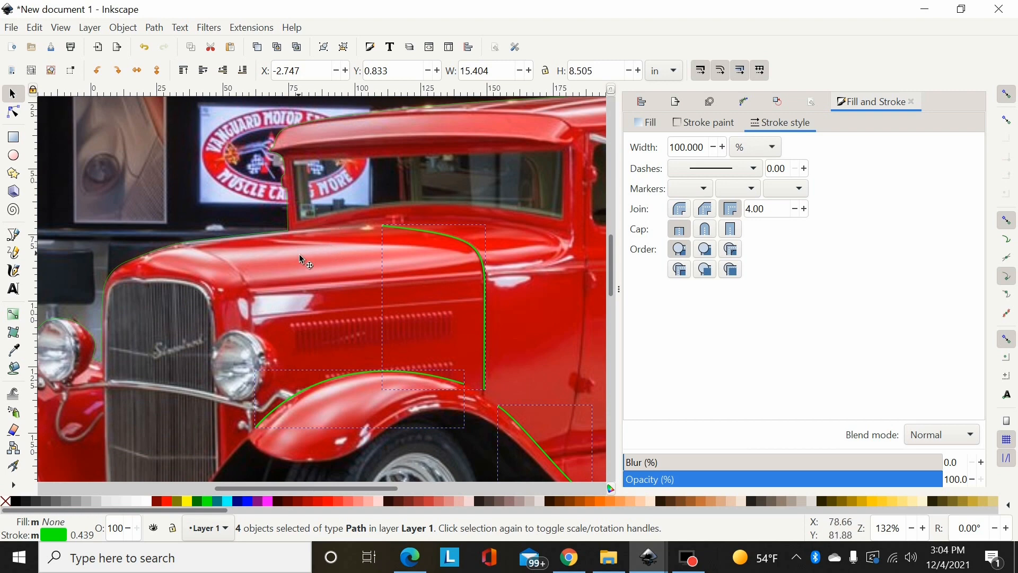
pyautogui.click(275, 240)
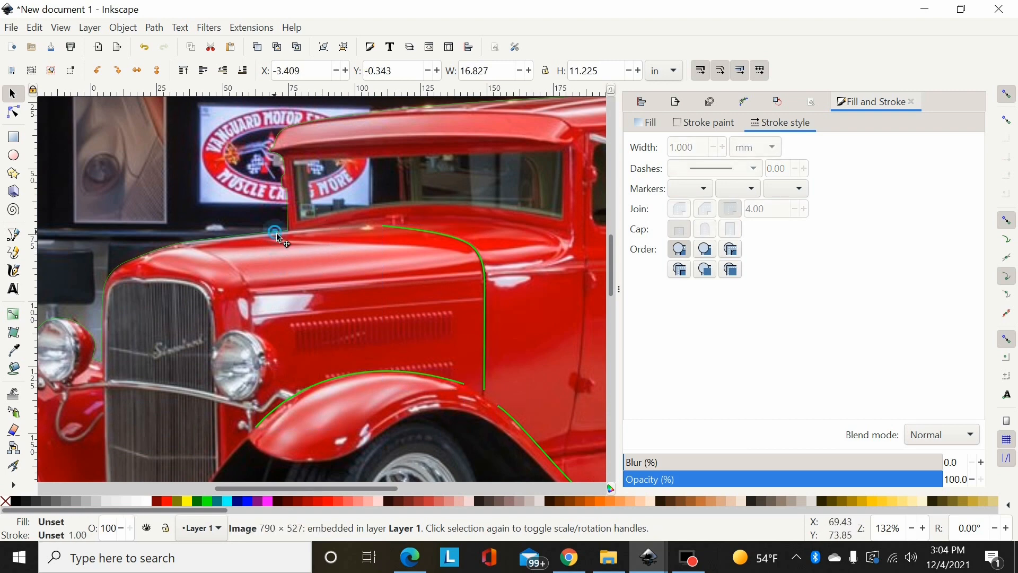
pyautogui.click(276, 234)
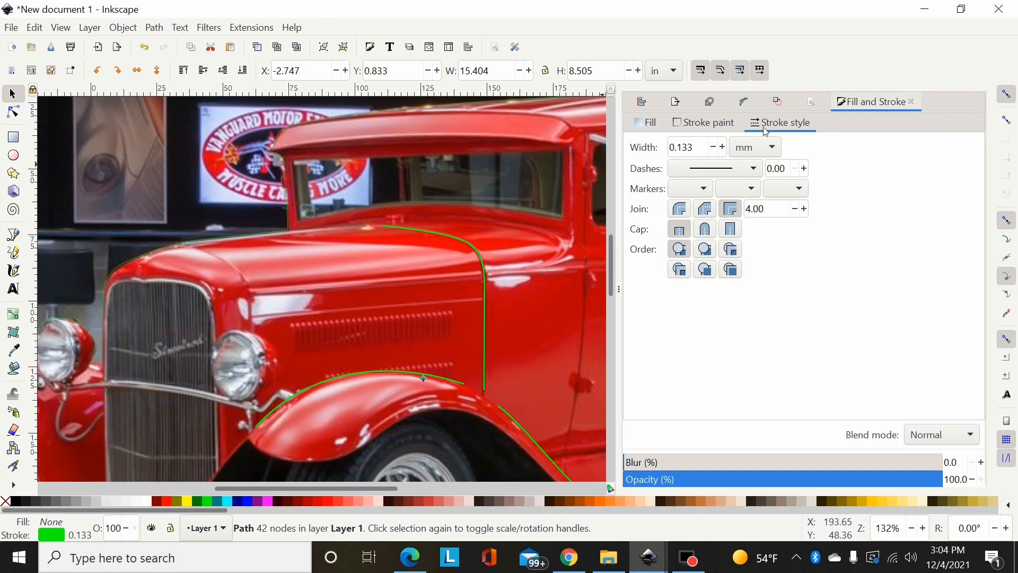
pyautogui.click(755, 147)
pyautogui.click(746, 93)
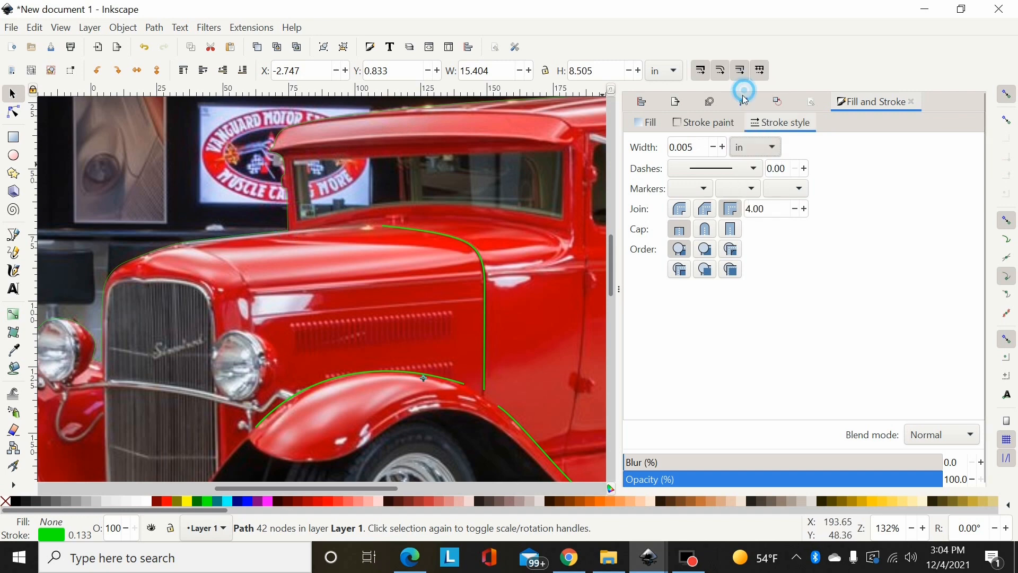
pyautogui.click(693, 146)
pyautogui.press('BackSpace')
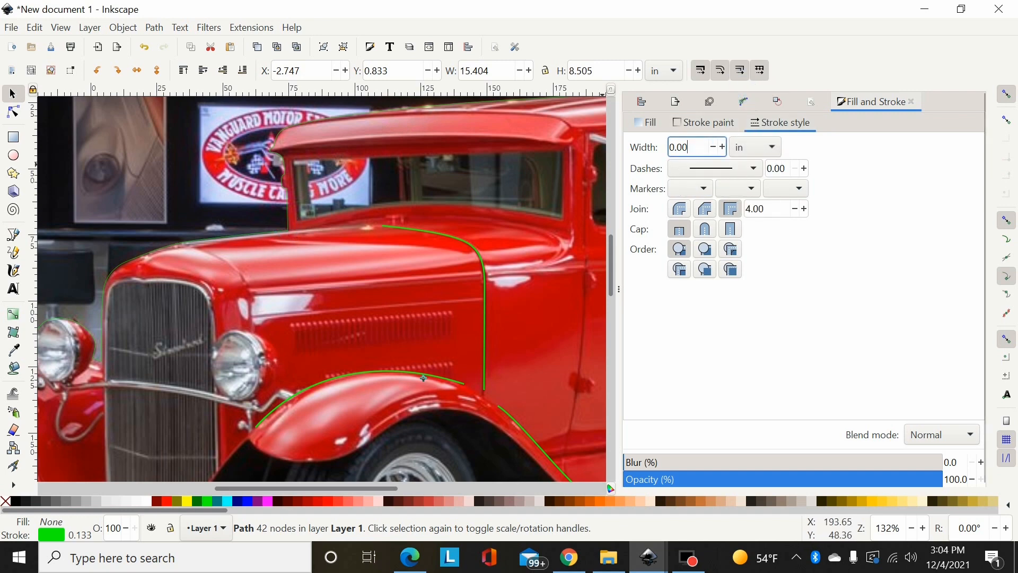
pyautogui.press('BackSpace')
pyautogui.press('Return')
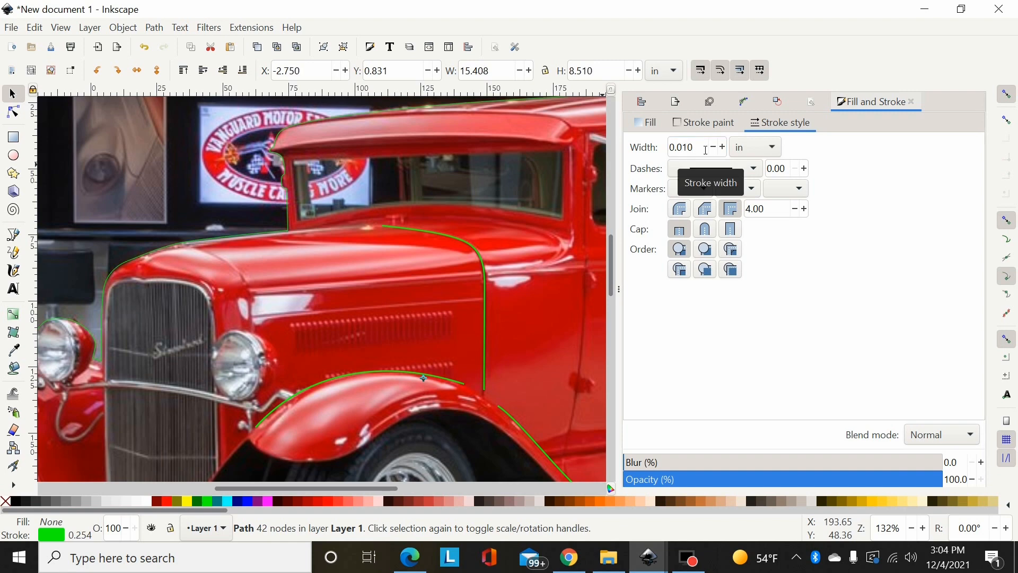
# Select the hood line and both front fender curves and set their stroke width to 0.010 in.
pyautogui.click(443, 236)
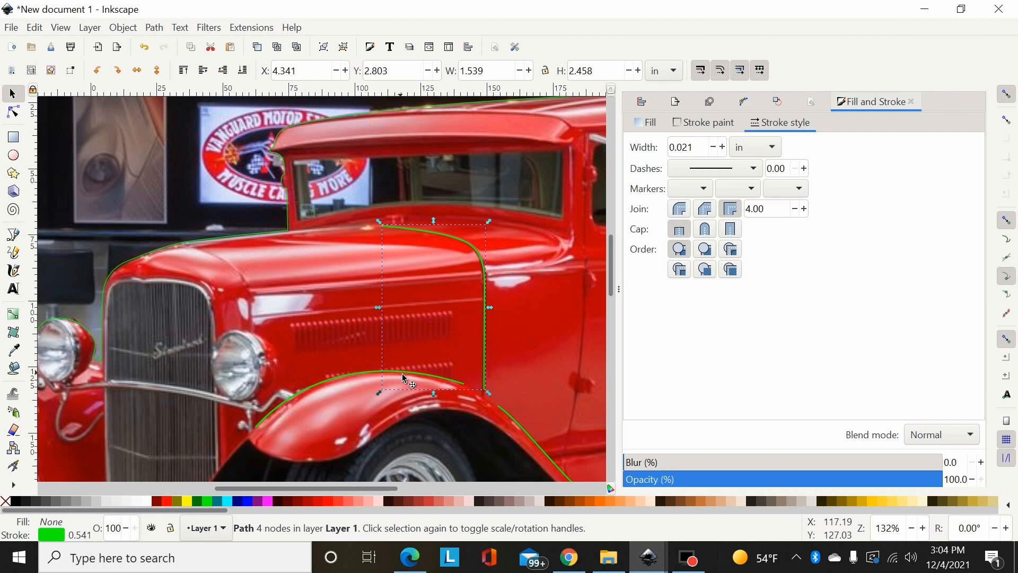
pyautogui.keyDown('shift'); pyautogui.click(403, 374); pyautogui.keyUp('shift')
pyautogui.keyDown('shift'); pyautogui.click(530, 439); pyautogui.keyUp('shift')
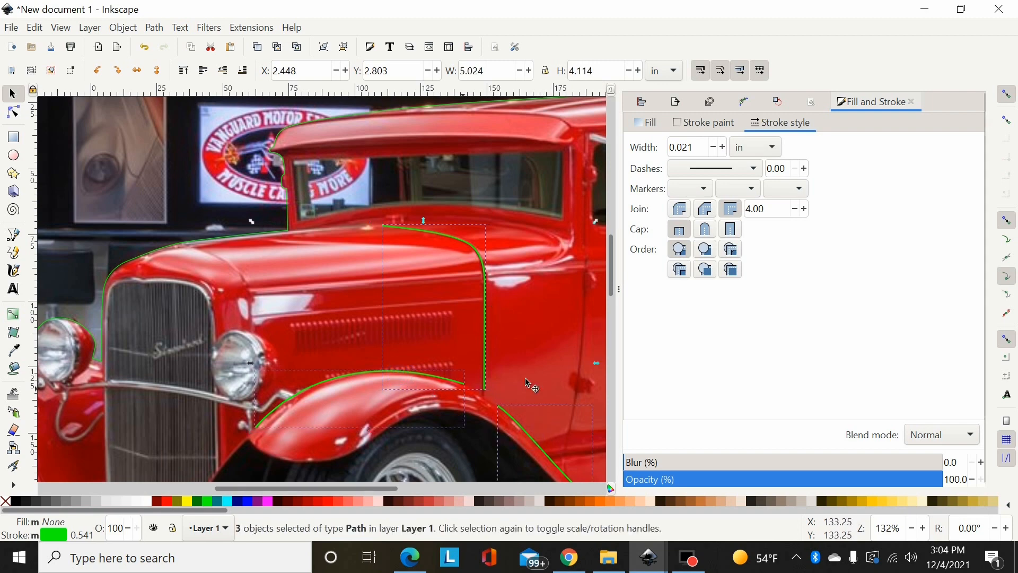
pyautogui.tripleClick(703, 151)
pyautogui.write('0.0')
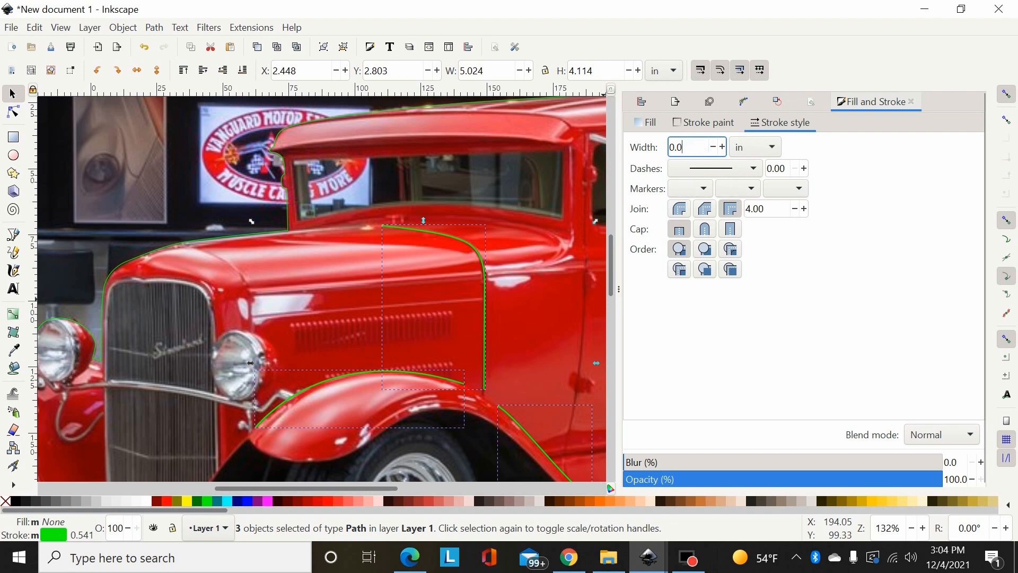
pyautogui.write('1')
pyautogui.press('Return')
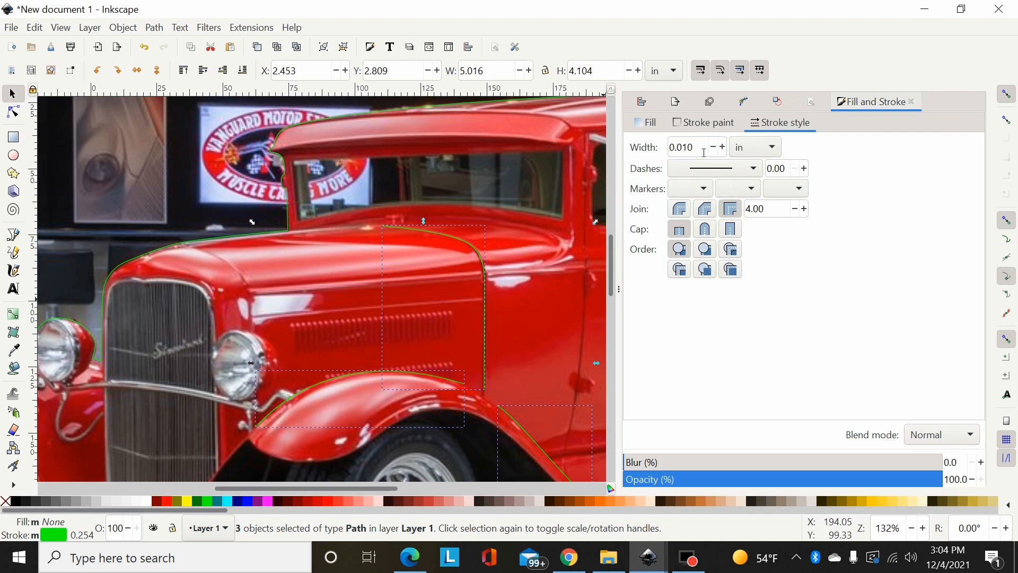
# Select the closed car outline and set its stroke color to blue.
pyautogui.click(233, 279)
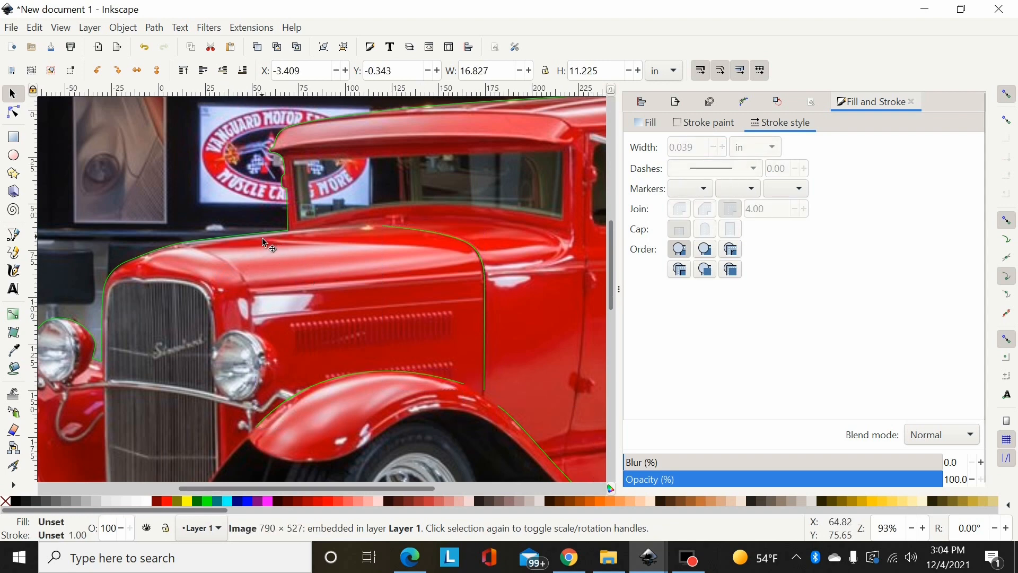
pyautogui.scroll(2, 260, 240)
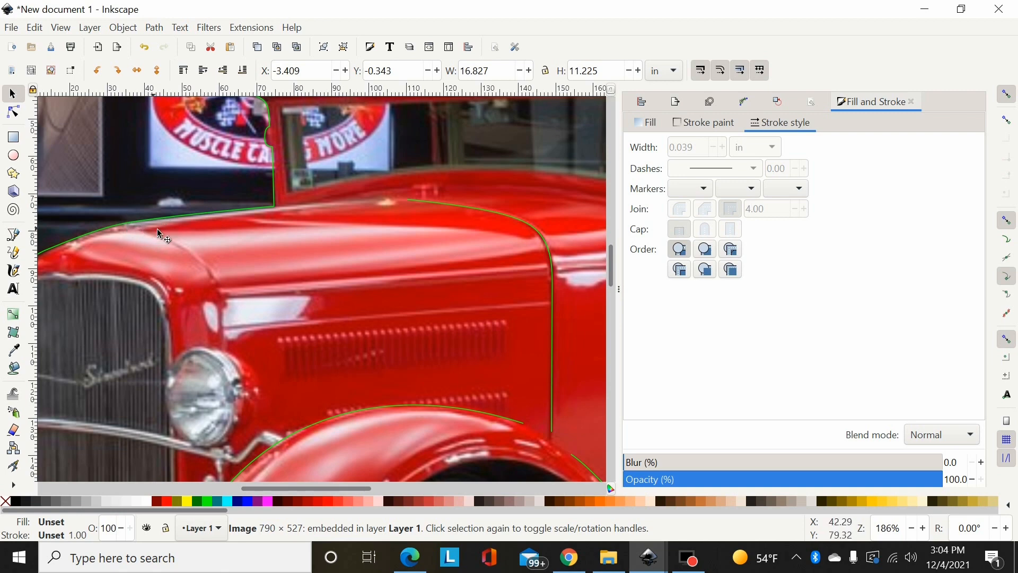
pyautogui.click(228, 211)
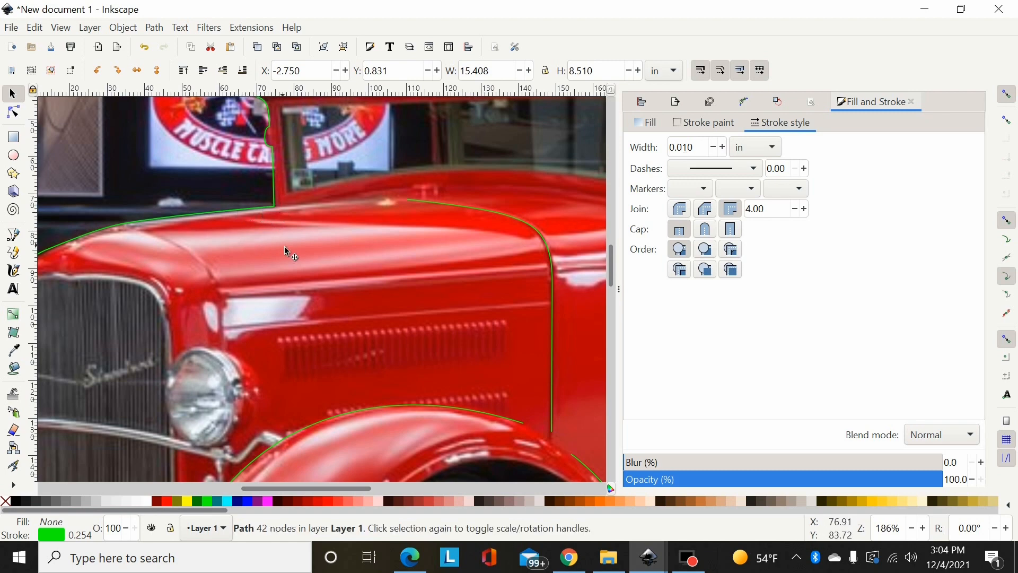
pyautogui.keyDown('shift'); pyautogui.click(249, 503); pyautogui.keyUp('shift')
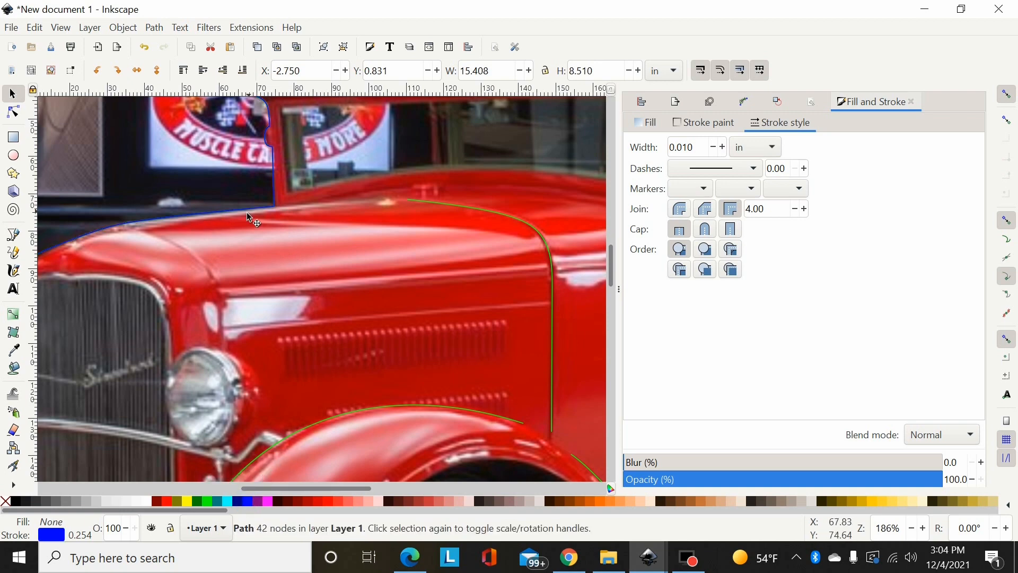
pyautogui.press('-')
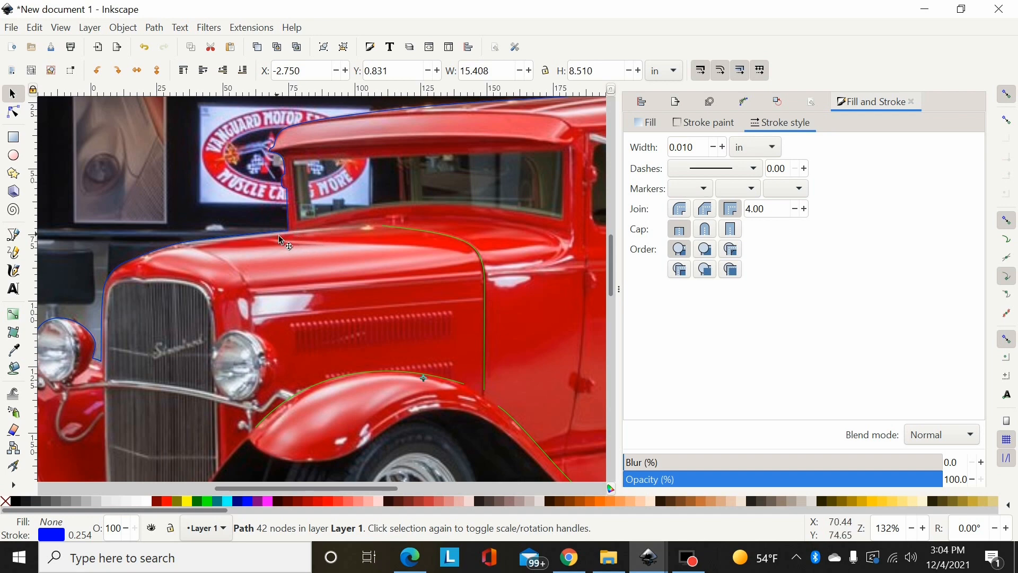
# Set the closed car outline's stroke width to 0.250 in.
pyautogui.click(234, 71)
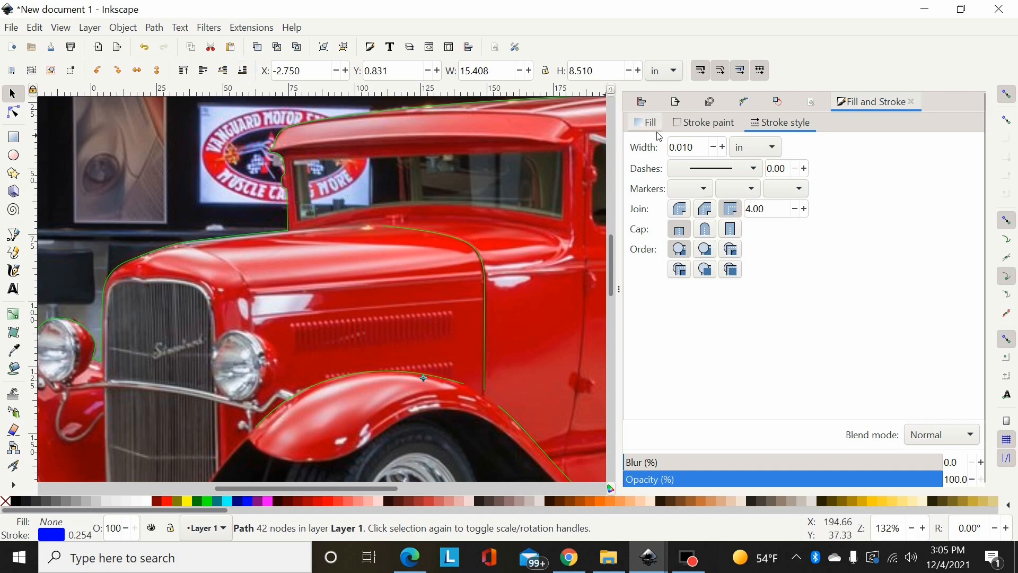
pyautogui.click(700, 149)
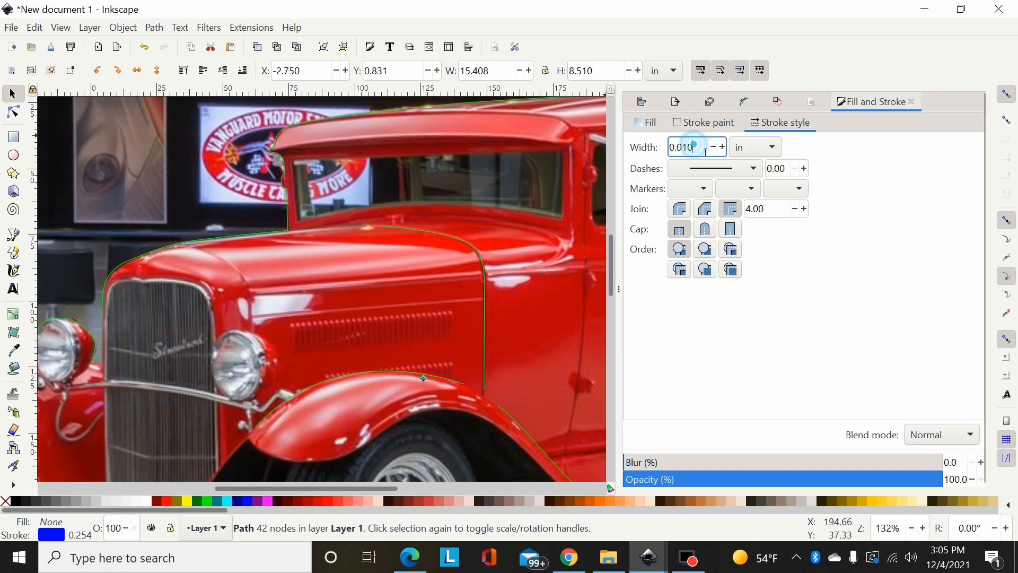
pyautogui.press('BackSpace')
pyautogui.press('BackSpace')
pyautogui.press('BackSpace')
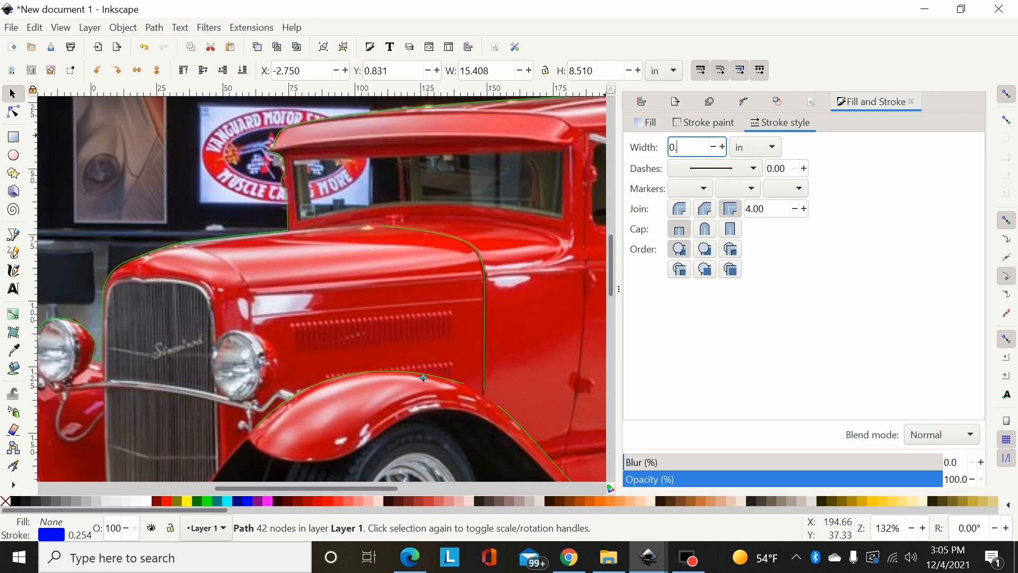
pyautogui.press('Return')
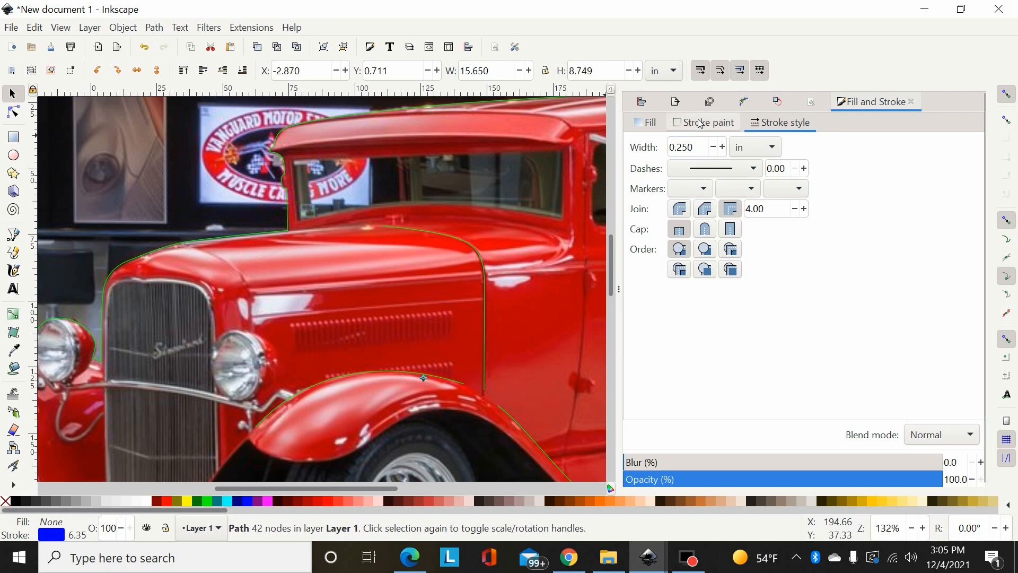
# Set the car silhouette outline's stroke colour to blue and send it to the bottom of the stacking order.
pyautogui.click(253, 237)
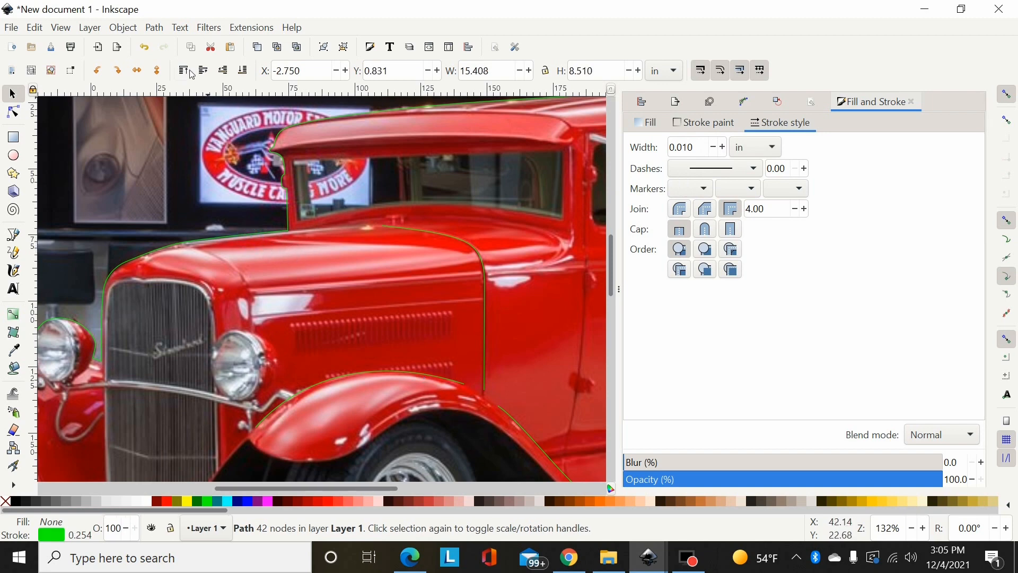
pyautogui.click(243, 70)
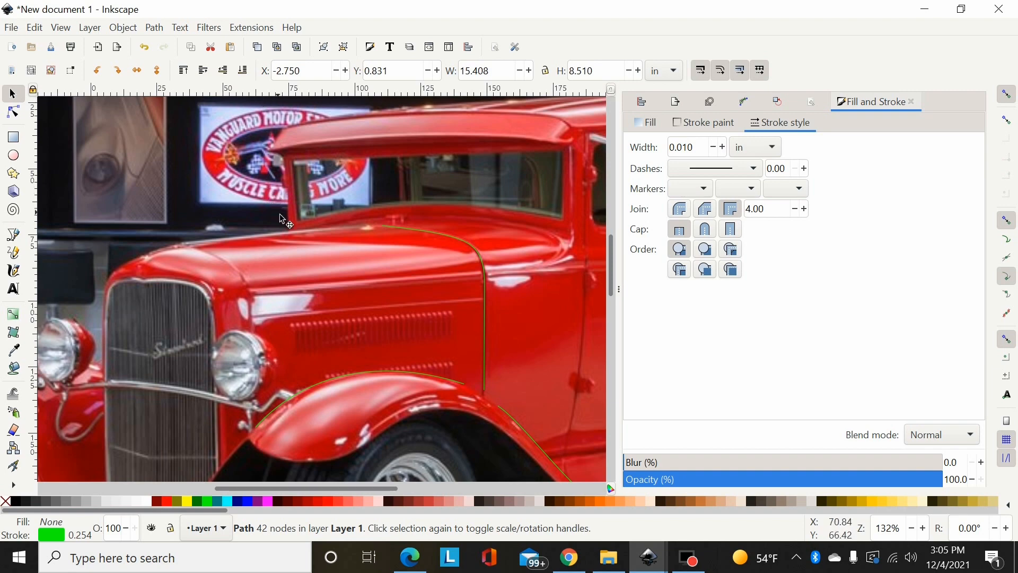
pyautogui.hotkey('ctrl', 'z')
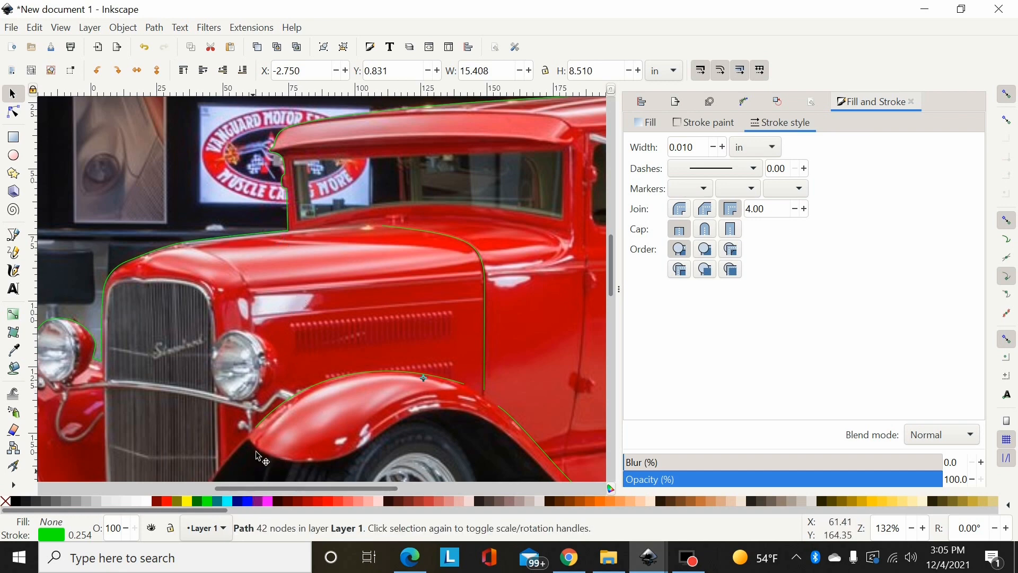
pyautogui.keyDown('shift'); pyautogui.click(245, 501); pyautogui.keyUp('shift')
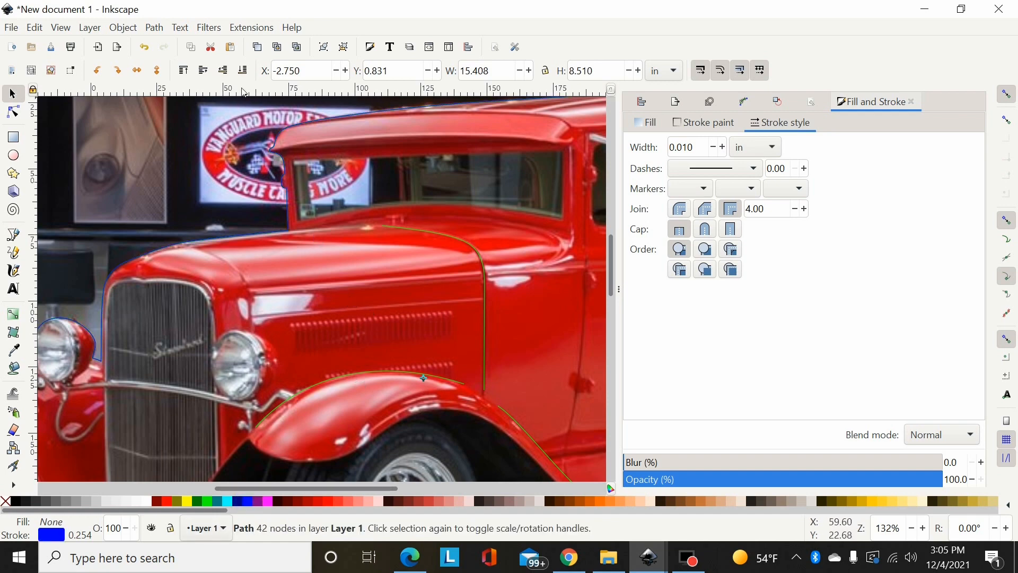
pyautogui.click(246, 71)
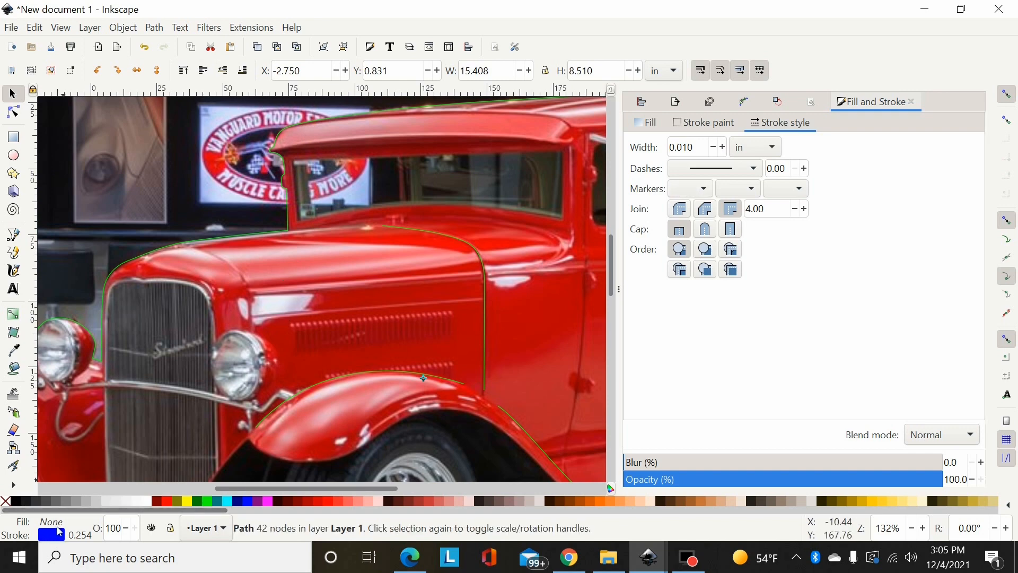
# Set the blue silhouette outline's stroke width to 0.25 in.
pyautogui.click(699, 147)
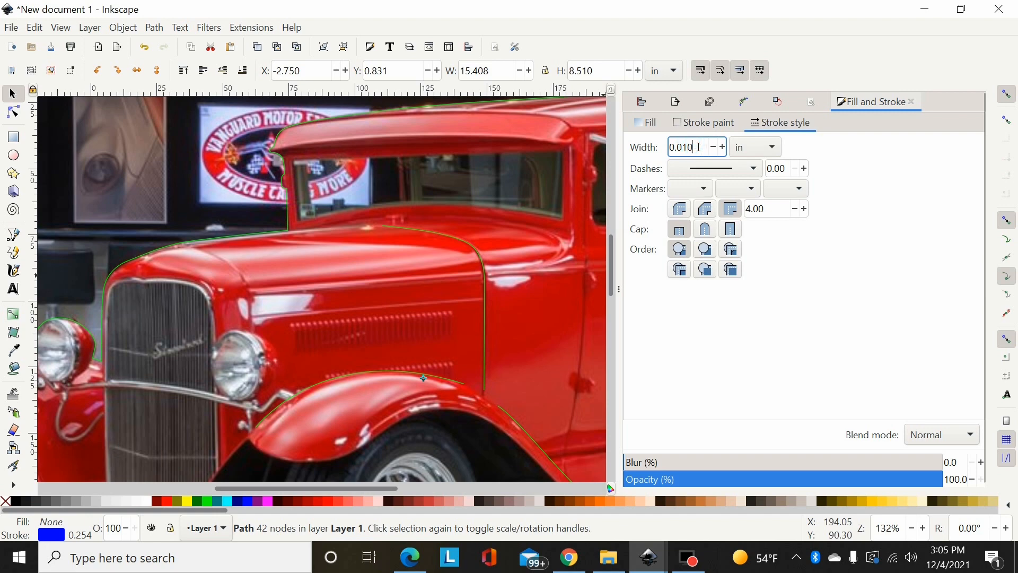
pyautogui.press('BackSpace')
pyautogui.press('BackSpace')
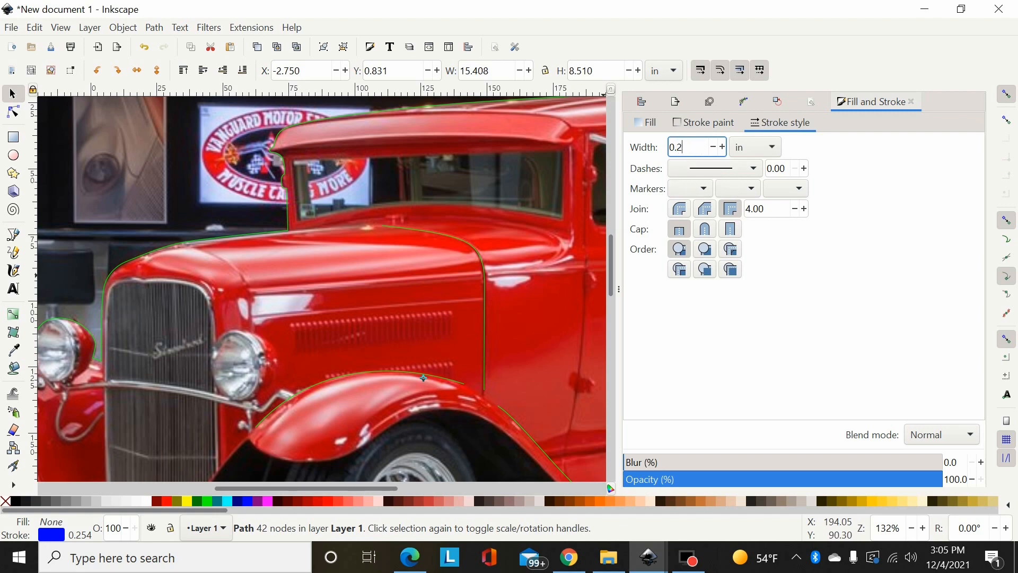
pyautogui.write('25')
pyautogui.press('Return')
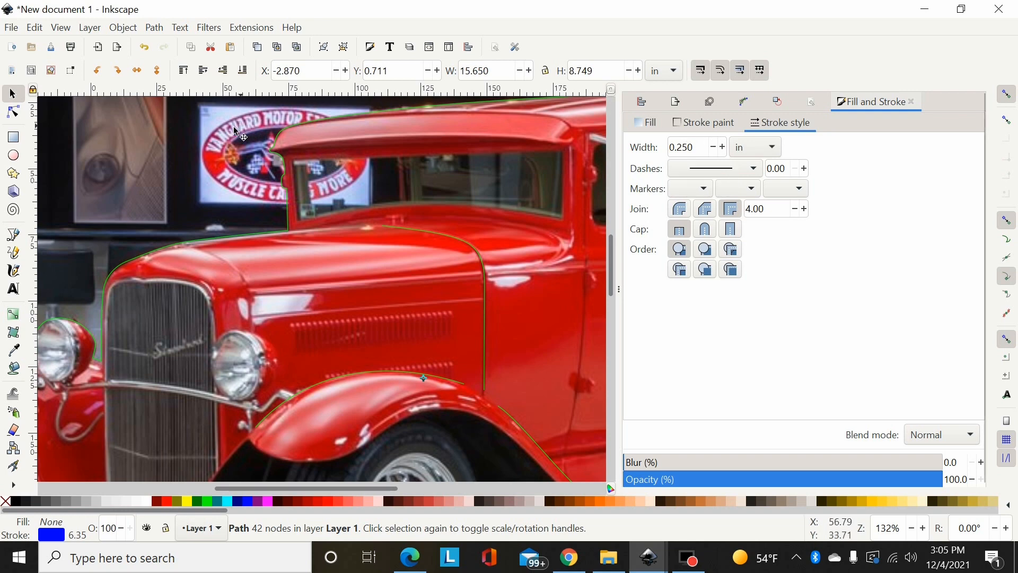
# Lower the car photo one level in the stacking order, beneath the wide blue silhouette outline.
pyautogui.click(185, 145)
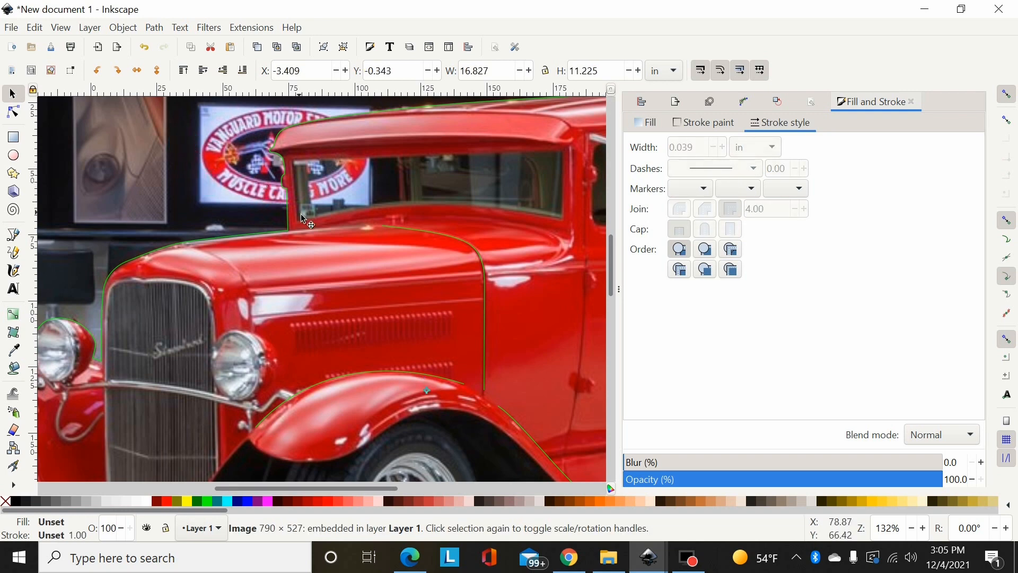
pyautogui.click(223, 72)
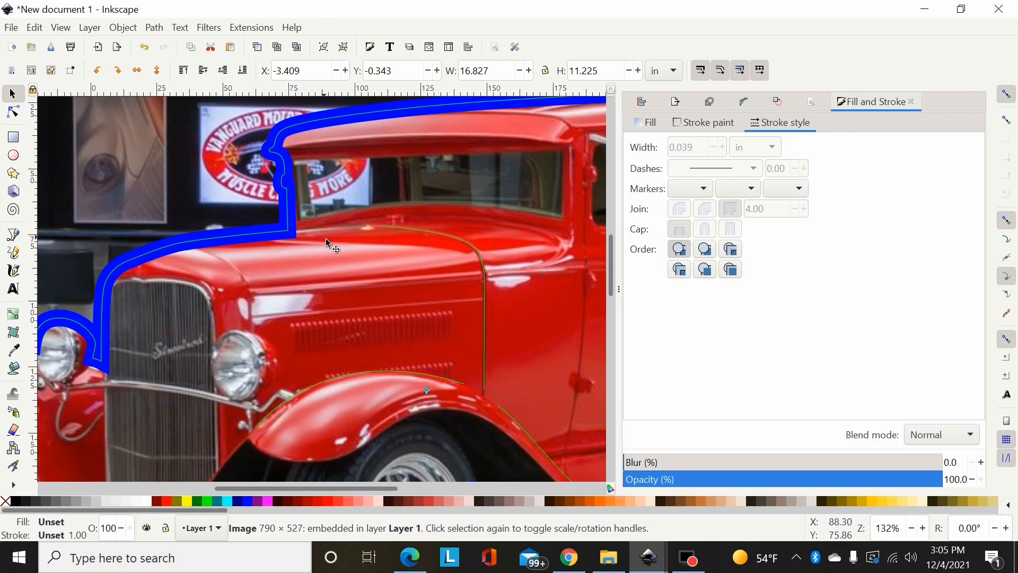
pyautogui.press('+')
pyautogui.scroll(6, 325, 238)
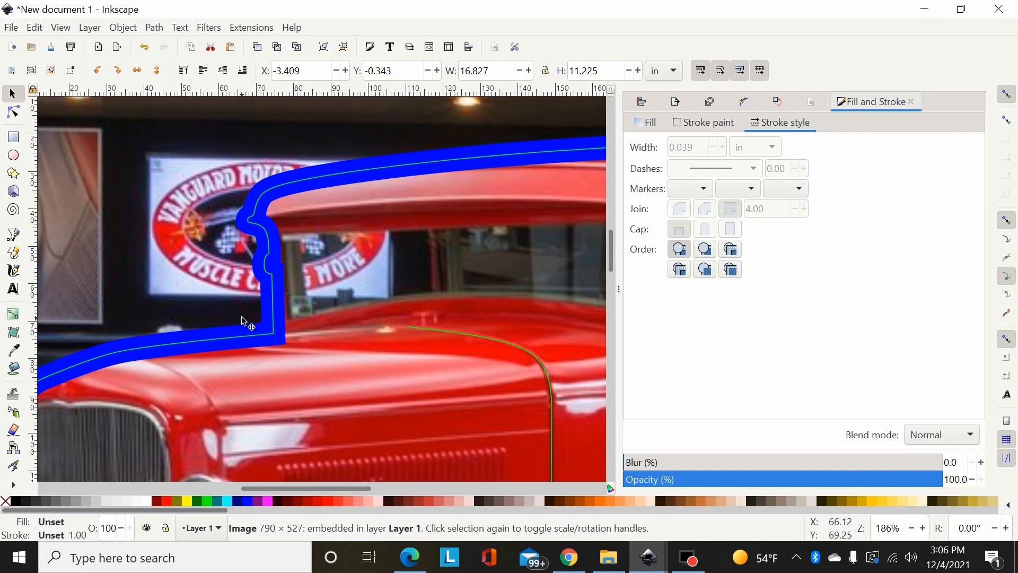
pyautogui.scroll(3, 242, 319)
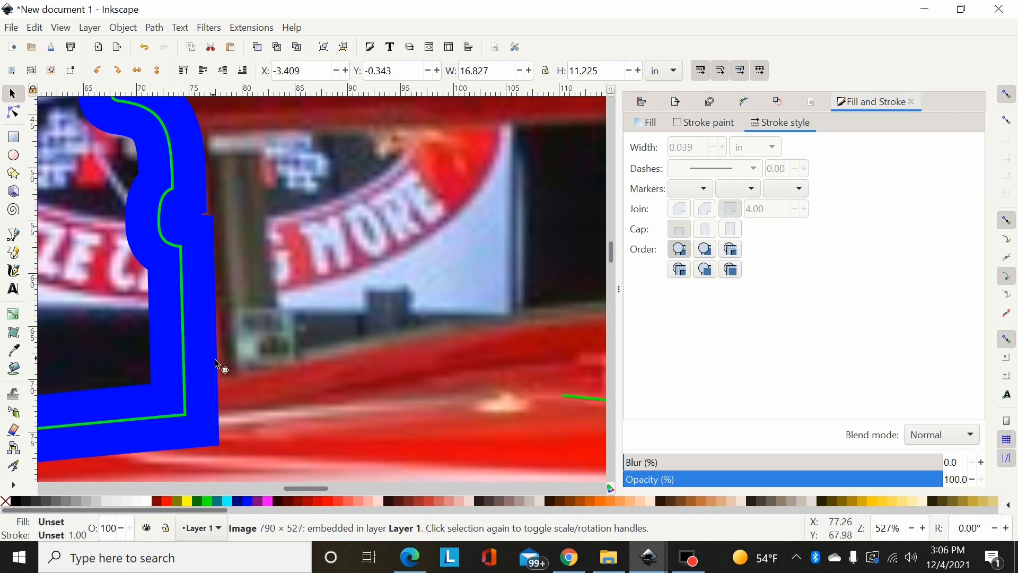
pyautogui.scroll(-2, 222, 359)
pyautogui.keyDown('ctrl'); pyautogui.scroll(-3, 221, 352); pyautogui.keyUp('ctrl')
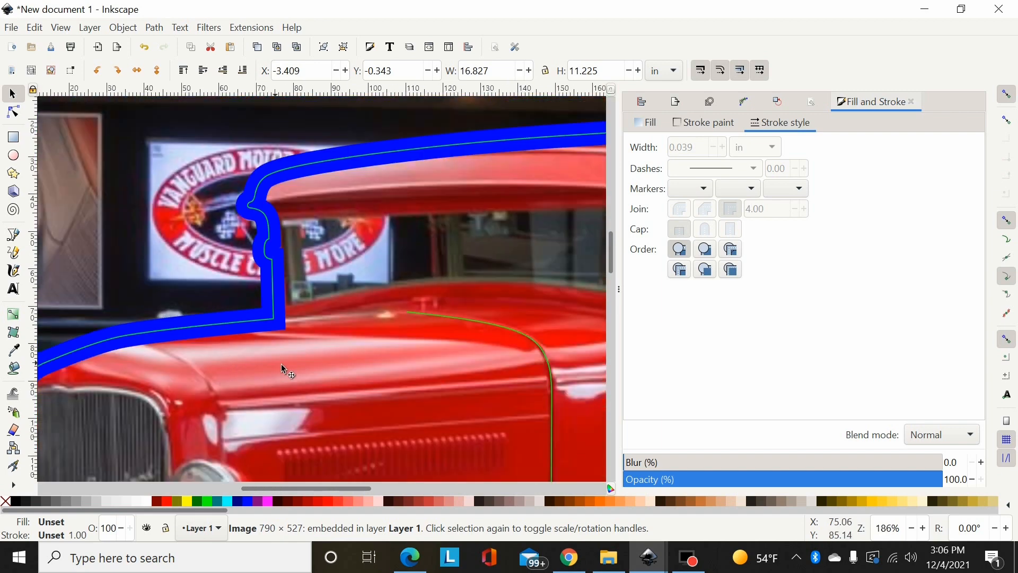
pyautogui.scroll(-2, 371, 414)
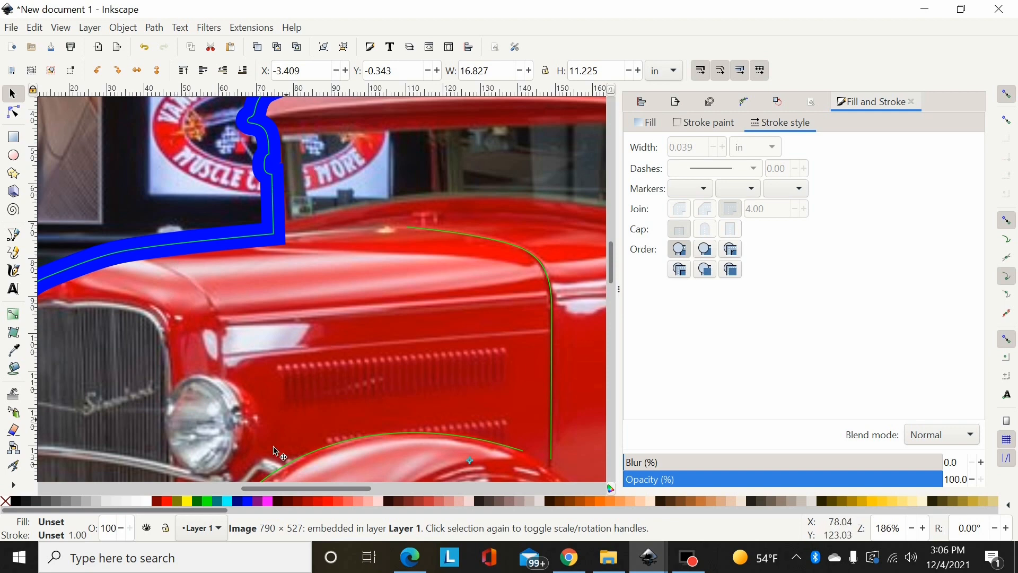
# Draw a green-stroked line about 20 mm long along the hood seam behind the grille and bend it to follow the seam's curve.
pyautogui.moveTo(281, 487); pyautogui.dragTo(255, 486)
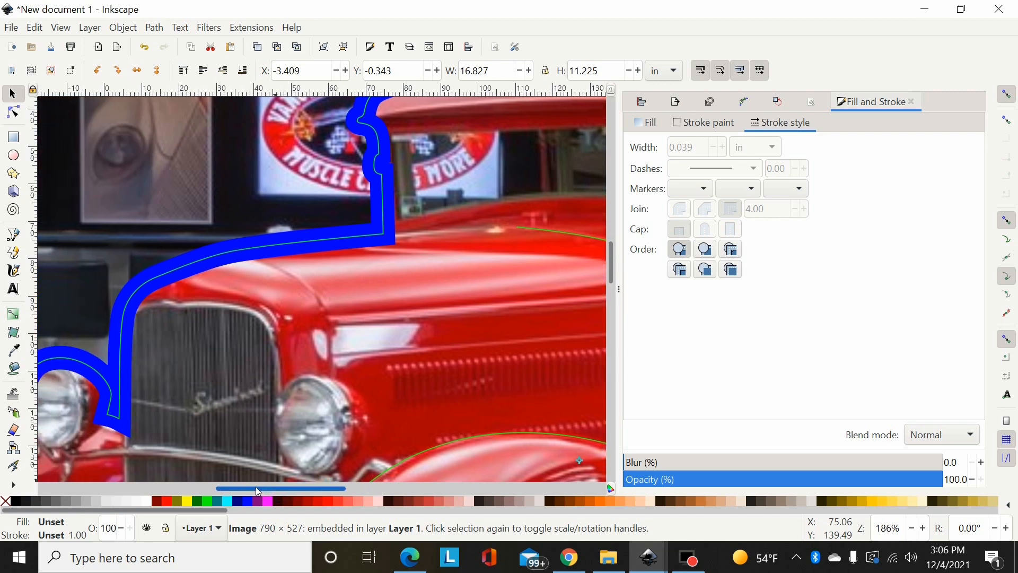
pyautogui.click(13, 239)
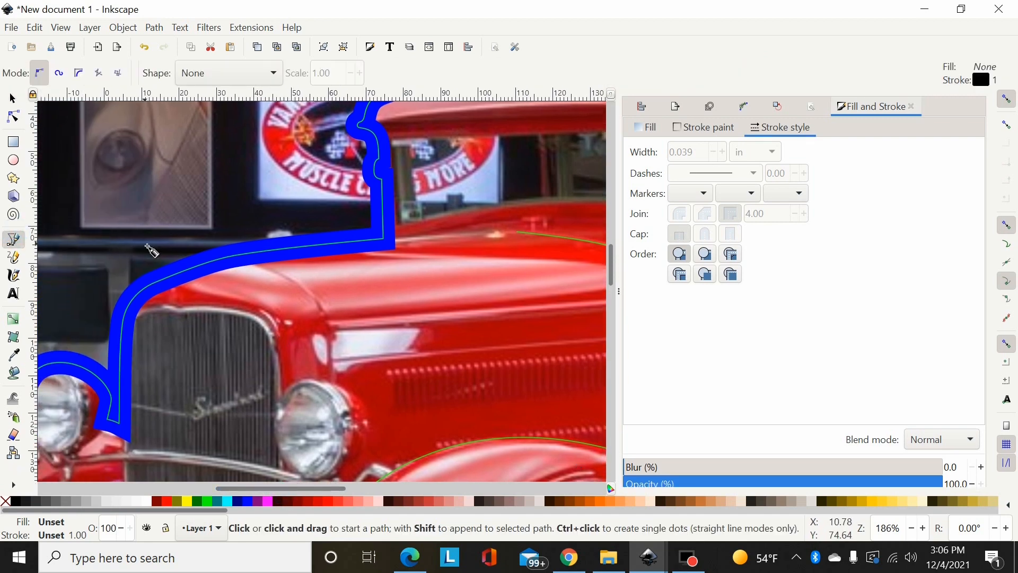
pyautogui.press('+')
pyautogui.press('+')
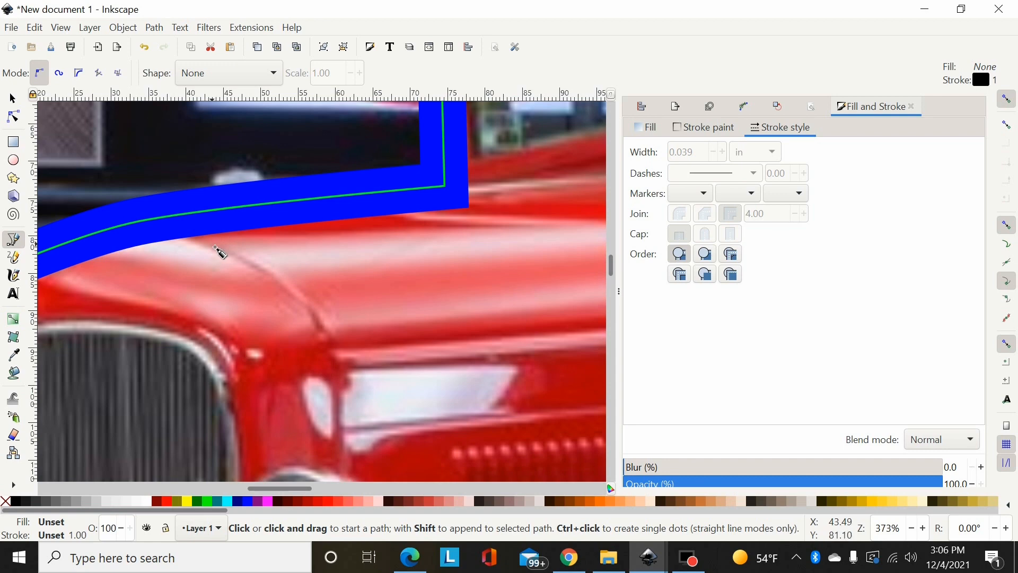
pyautogui.click(214, 245)
pyautogui.scroll(-5, 360, 282)
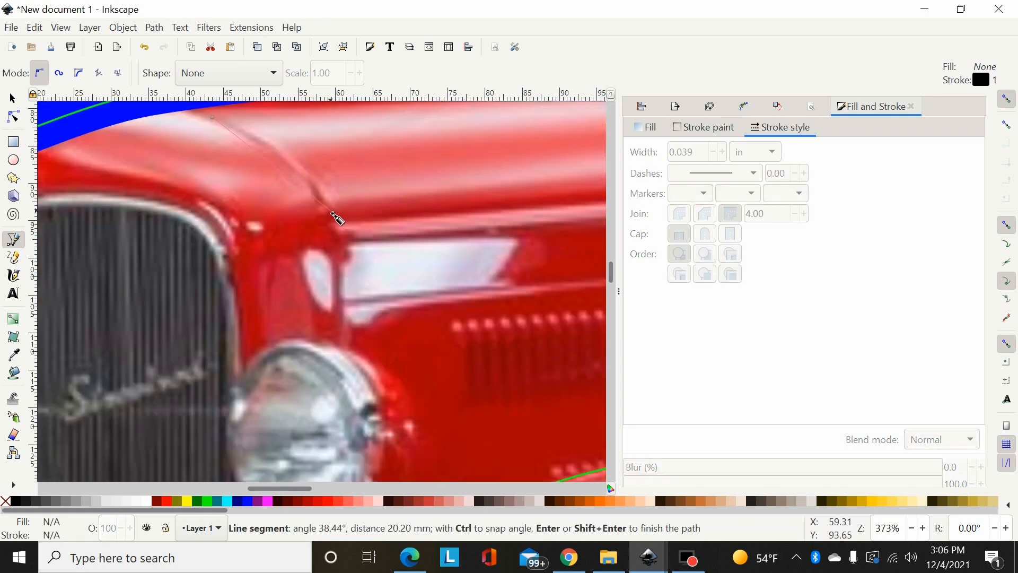
pyautogui.doubleClick(327, 211)
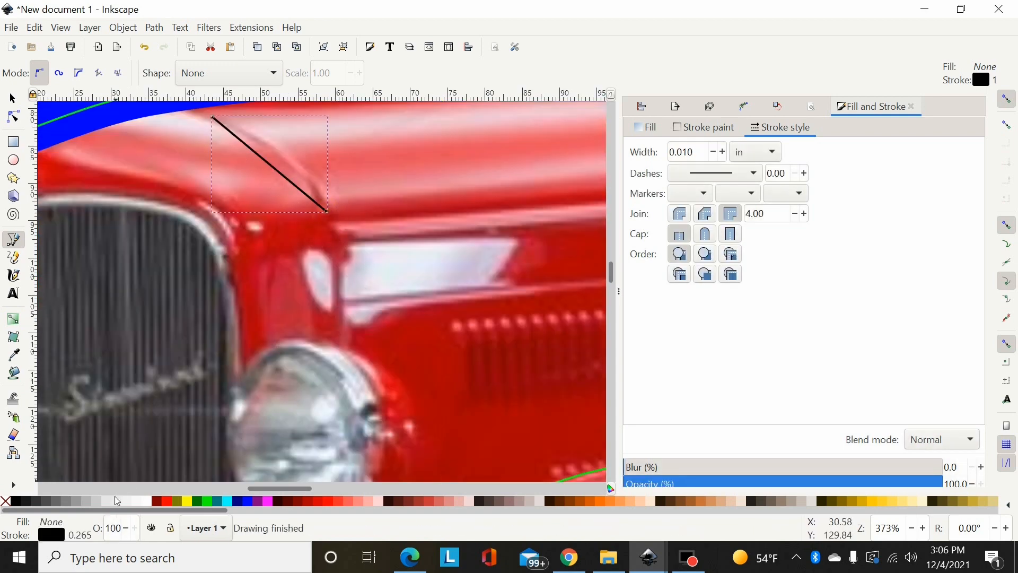
pyautogui.keyDown('shift'); pyautogui.click(208, 502); pyautogui.keyUp('shift')
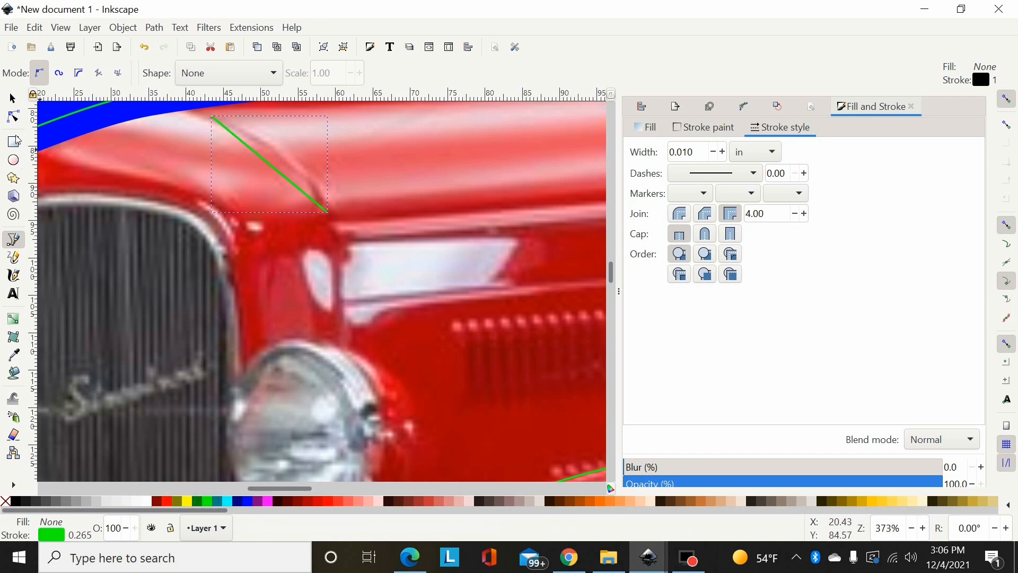
pyautogui.click(13, 116)
pyautogui.moveTo(284, 172)
pyautogui.mouseDown()
pyautogui.moveTo(297, 168)
pyautogui.moveTo(294, 156)
pyautogui.mouseUp()
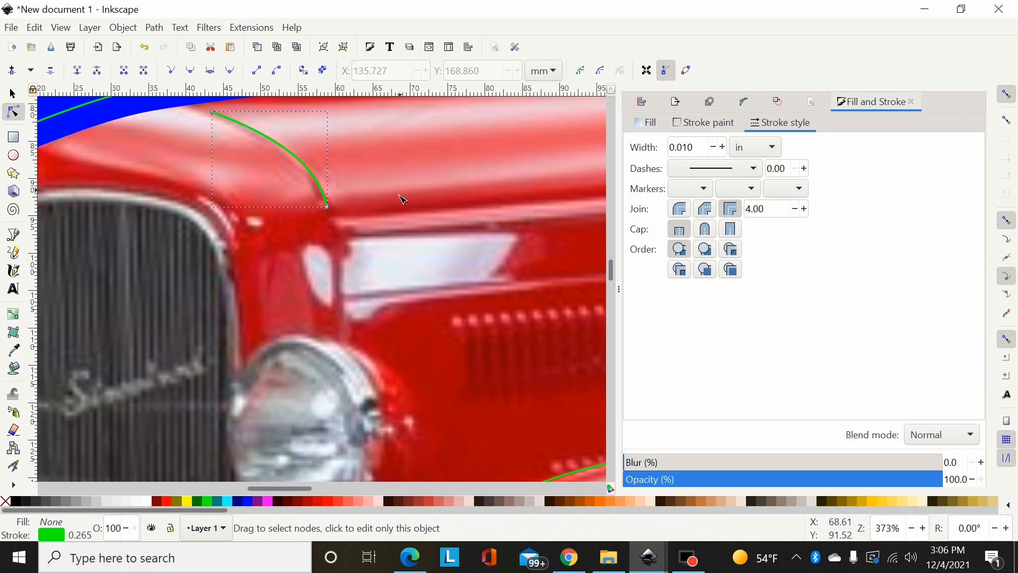
# Draw a black-filled ellipse without stroke over the headlight left of the grille, with radii of about 3.3 and 8.1 mm.
pyautogui.press('-')
pyautogui.press('-')
pyautogui.scroll(-2, 280, 306)
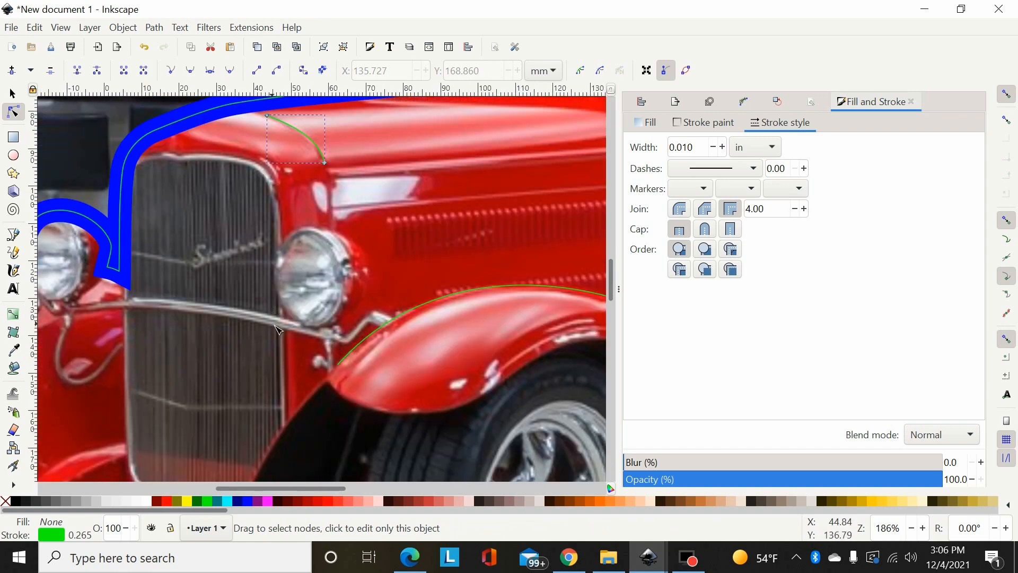
pyautogui.scroll(-2, 279, 330)
pyautogui.hscroll(-6, 310, 490)
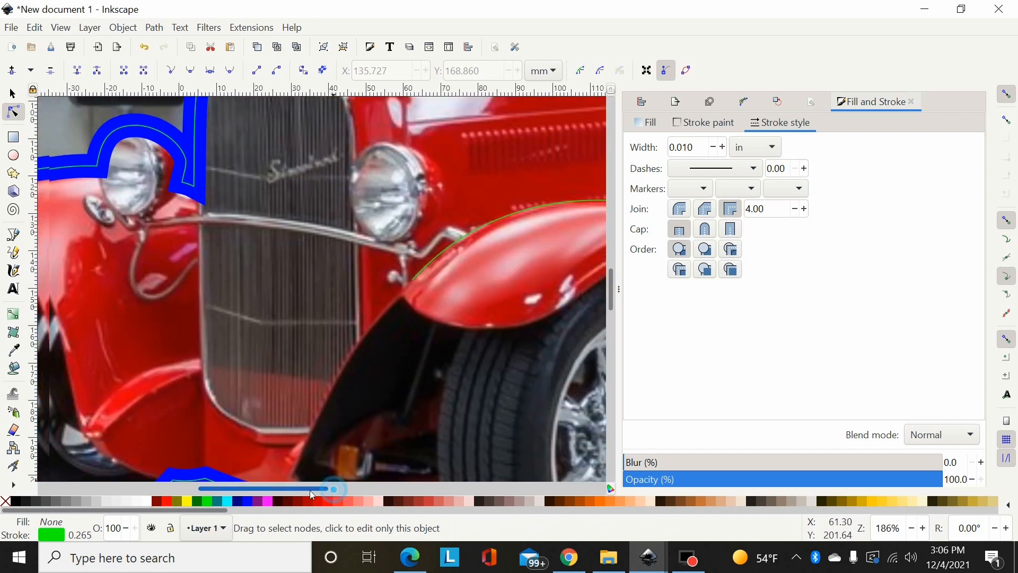
pyautogui.scroll(1, 317, 295)
pyautogui.press('+')
pyautogui.press('+')
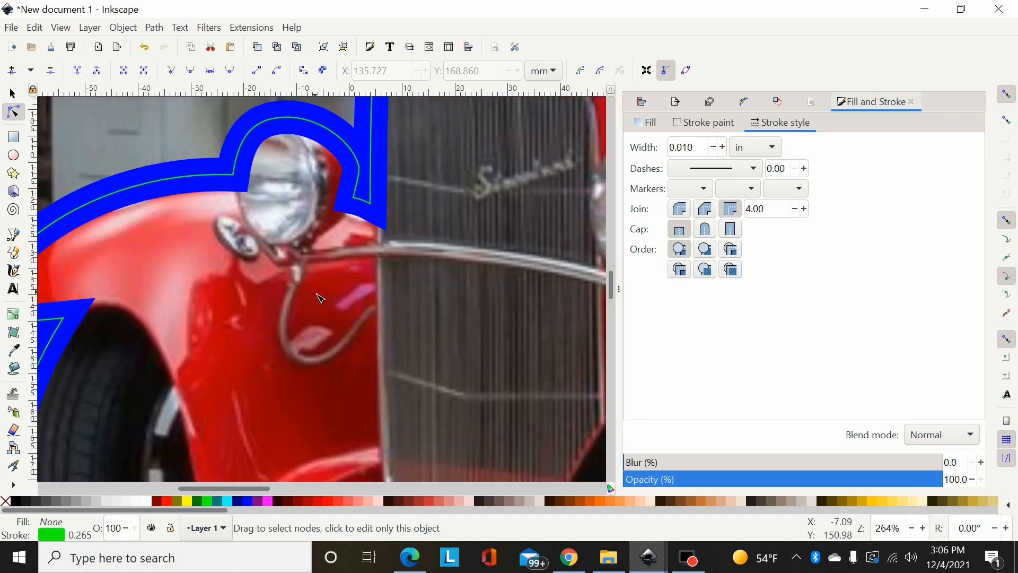
pyautogui.scroll(2, 319, 254)
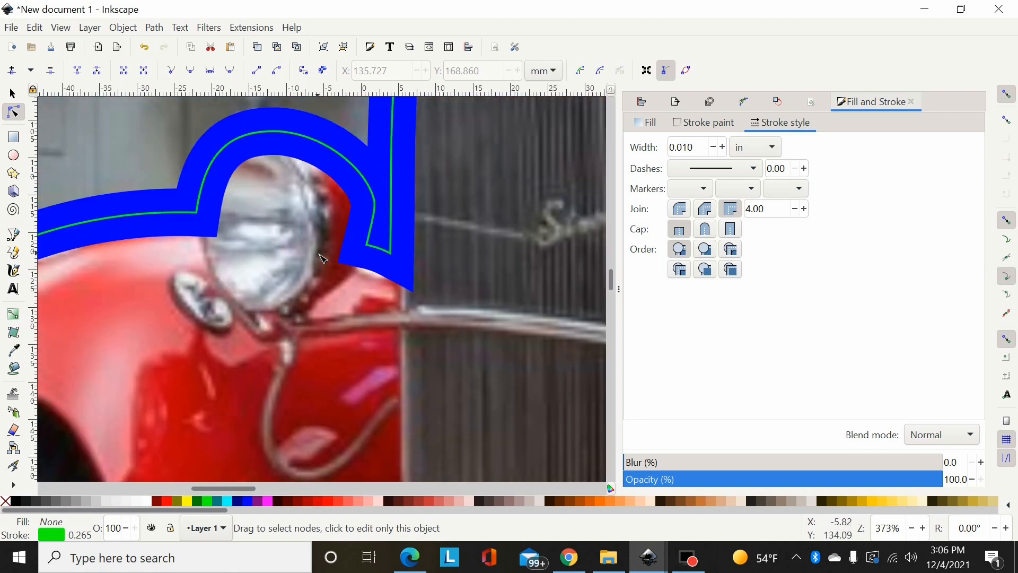
pyautogui.click(14, 156)
pyautogui.moveTo(273, 193); pyautogui.dragTo(234, 290)
pyautogui.keyDown('shift'); pyautogui.click(5, 500); pyautogui.keyUp('shift')
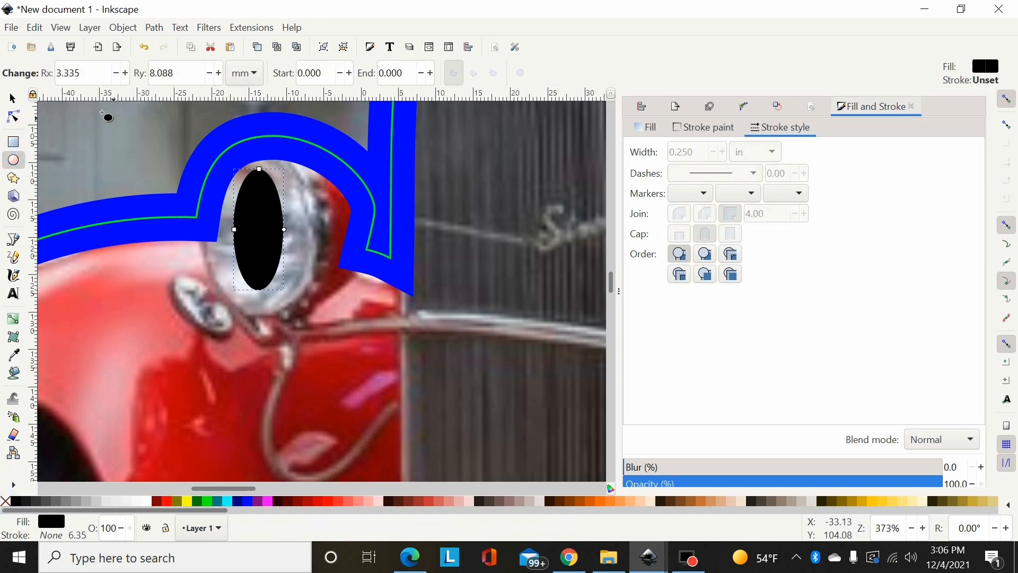
# Resize the black ellipse to about 0.455 × 0.740 in to fit the lens of the headlight left of the grille.
pyautogui.press('s')
pyautogui.moveTo(285, 229)
pyautogui.mouseDown()
pyautogui.moveTo(297, 234)
pyautogui.moveTo(268, 229)
pyautogui.mouseUp()
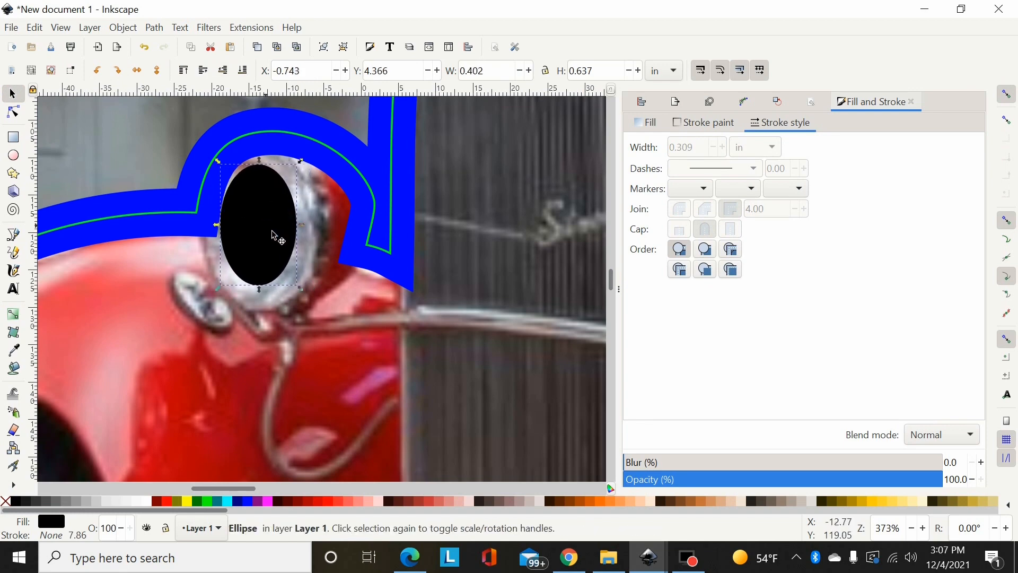
pyautogui.moveTo(303, 290); pyautogui.dragTo(313, 306)
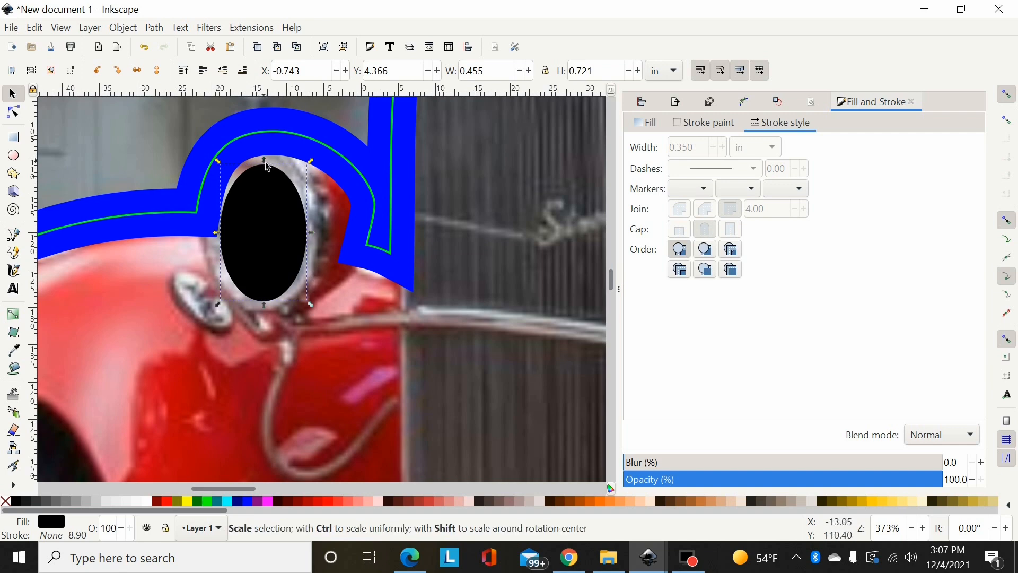
pyautogui.moveTo(264, 166); pyautogui.dragTo(267, 164)
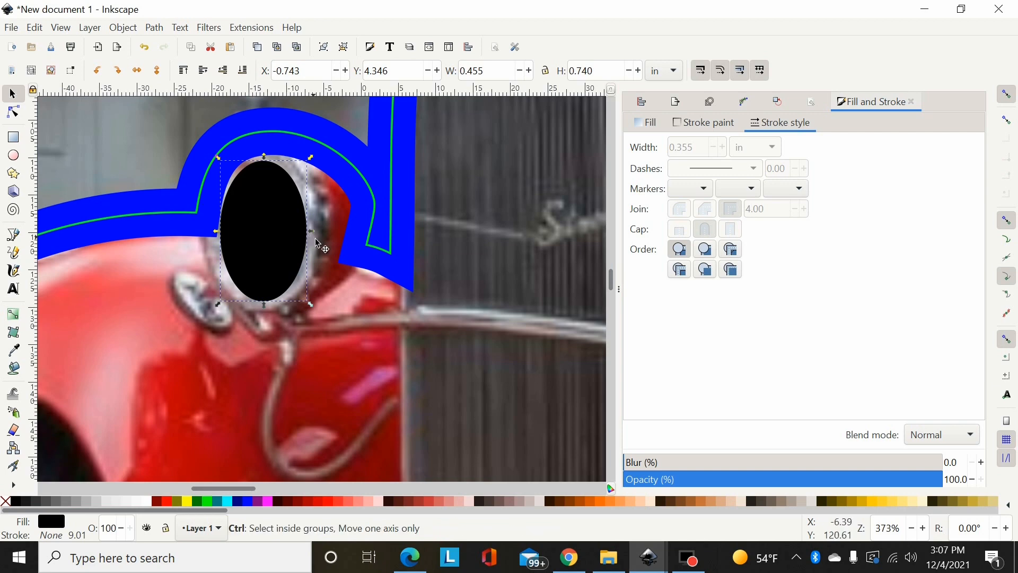
# Place a copy of the black ellipse on the headlight right of the grille and enlarge it to about 0.606 × 0.872 in.
pyautogui.moveTo(275, 252); pyautogui.dragTo(424, 295)
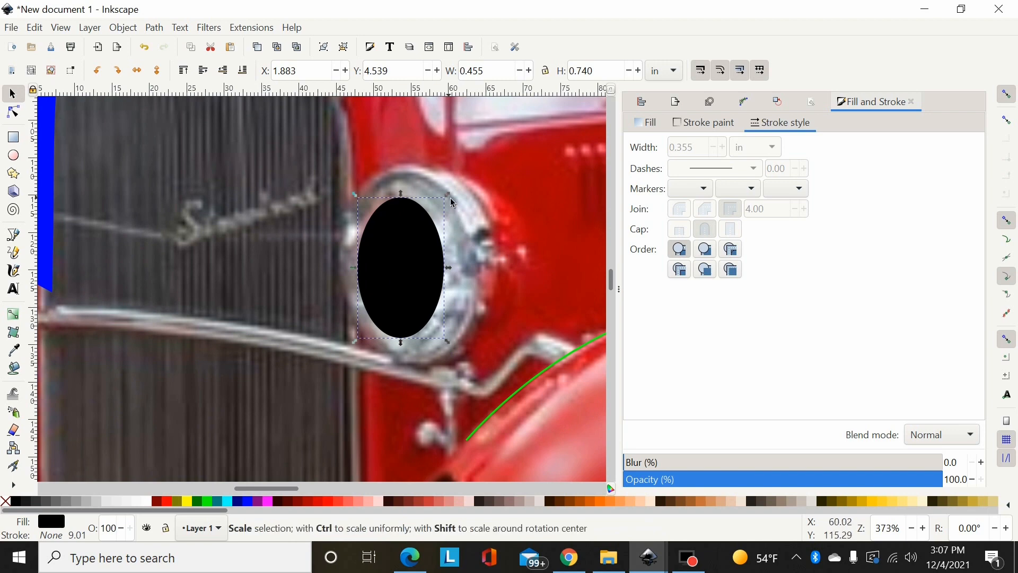
pyautogui.moveTo(453, 203); pyautogui.dragTo(472, 170)
pyautogui.moveTo(412, 253); pyautogui.dragTo(356, 271)
pyautogui.moveTo(475, 270); pyautogui.dragTo(440, 274)
# Draw a green-stroked line about 13.8 mm long along the grille-side rim of the headlight left of the grille and bend it to follow the housing's curve.
pyautogui.press('-')
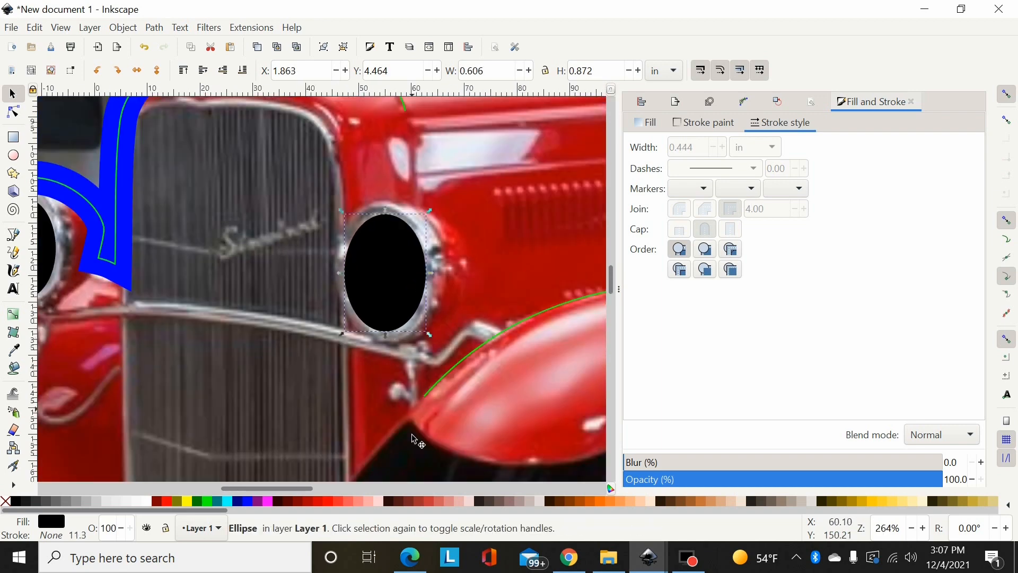
pyautogui.moveTo(301, 489); pyautogui.dragTo(254, 488)
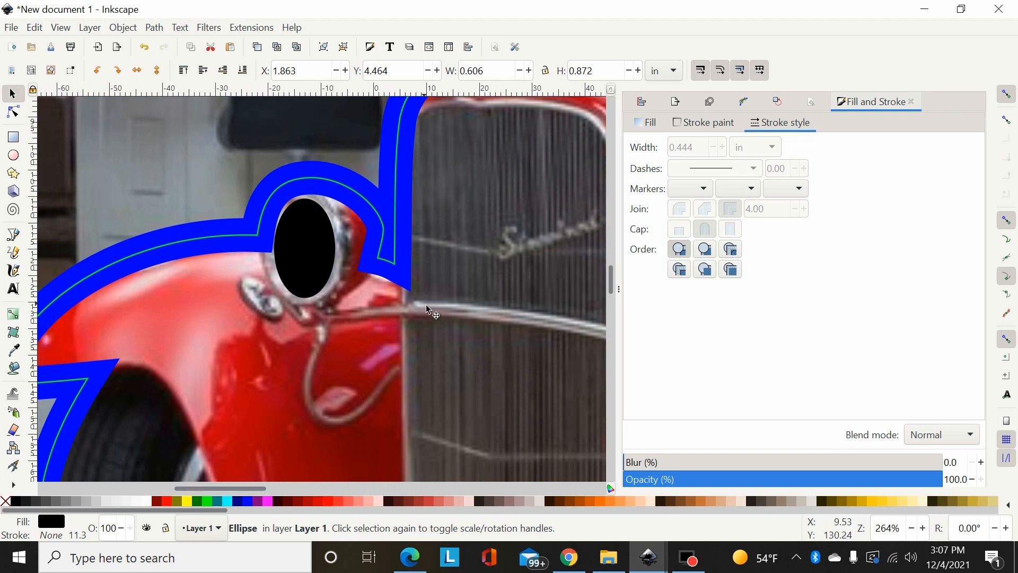
pyautogui.press('+')
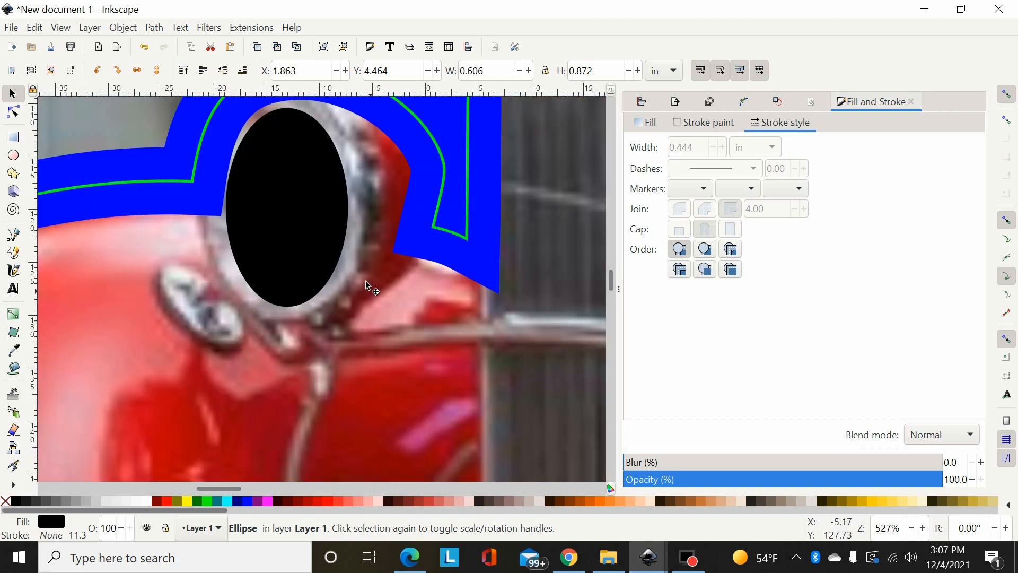
pyautogui.click(311, 240)
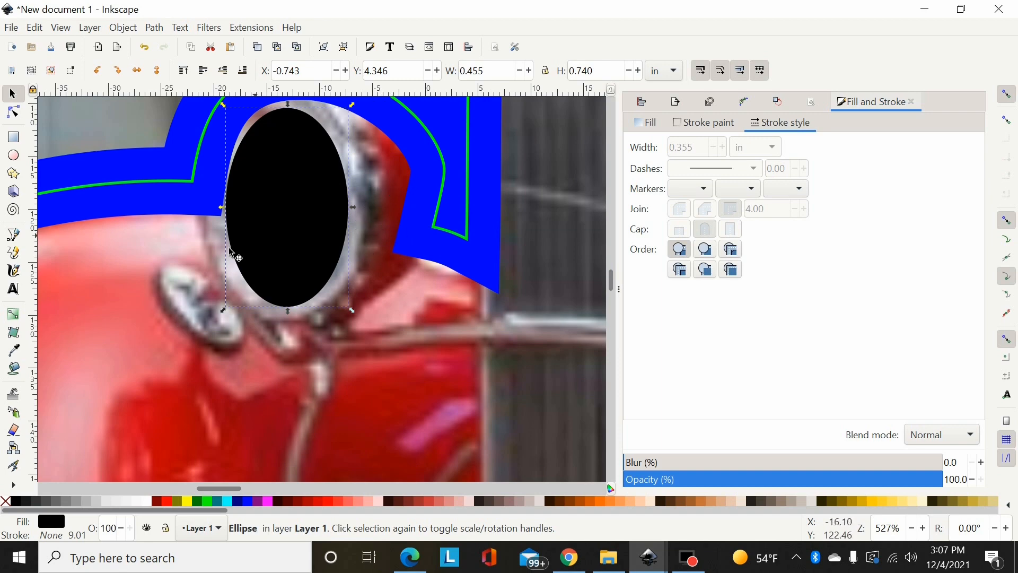
pyautogui.click(13, 234)
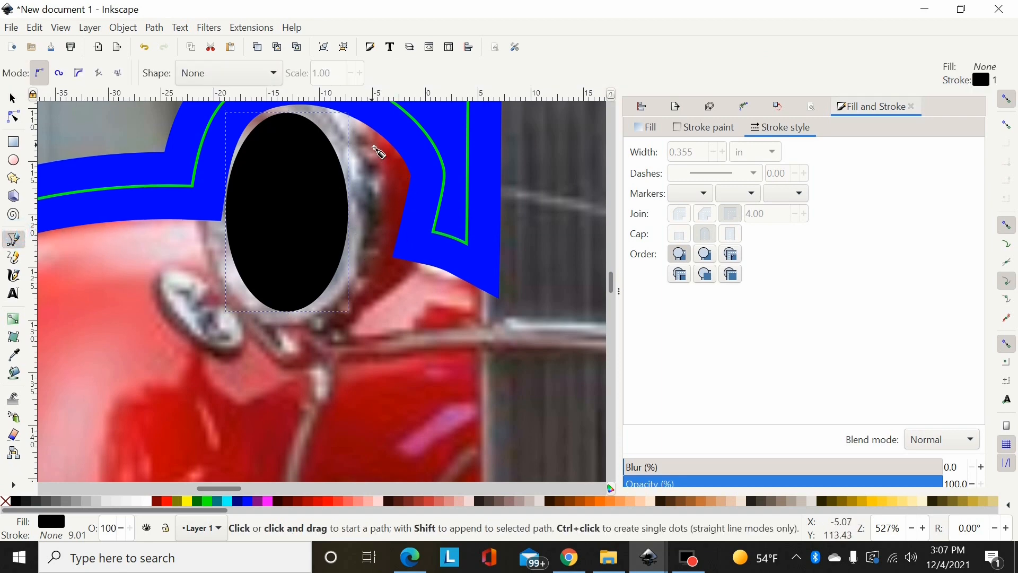
pyautogui.click(375, 144)
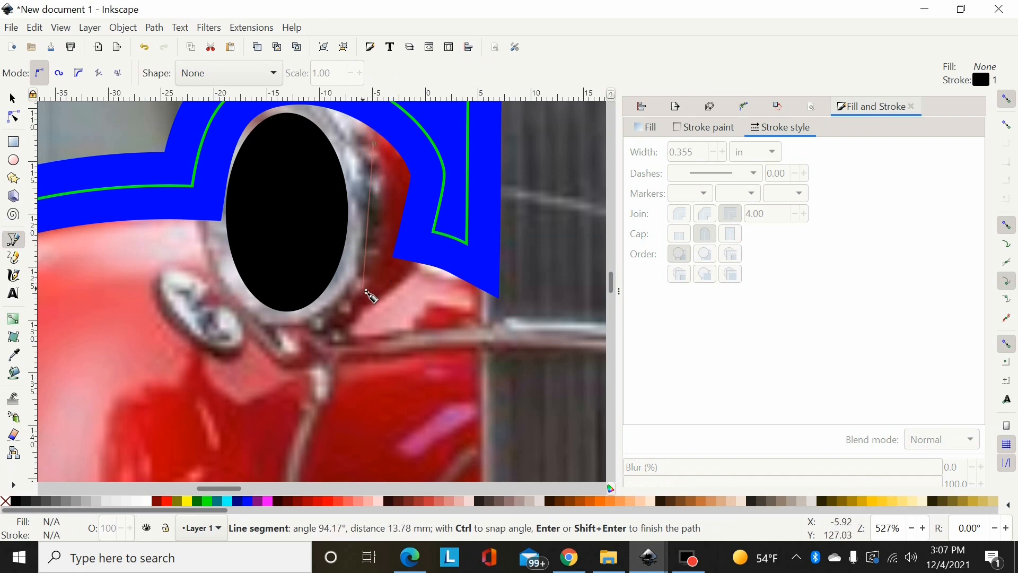
pyautogui.doubleClick(364, 288)
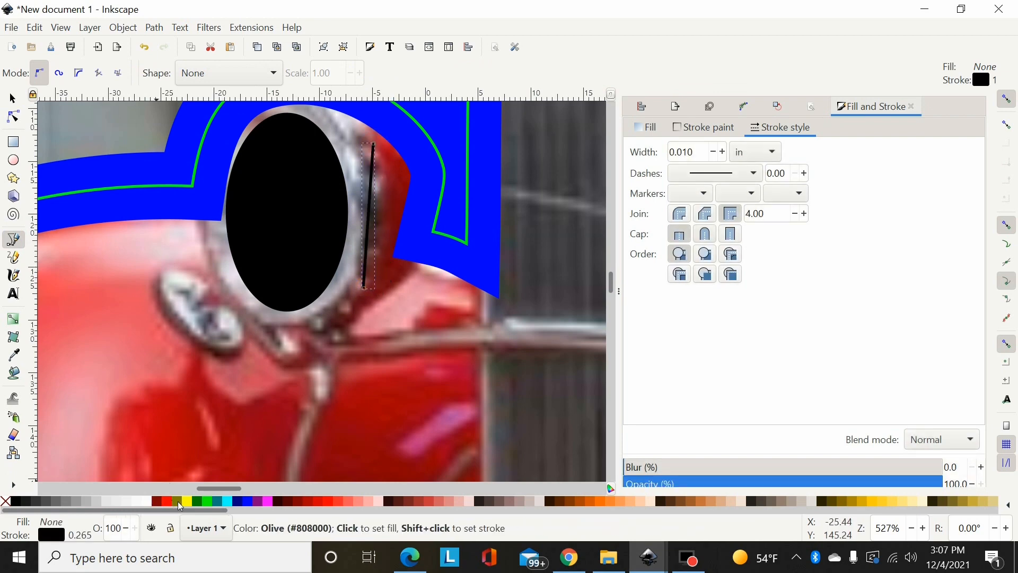
pyautogui.keyDown('shift'); pyautogui.click(209, 502); pyautogui.keyUp('shift')
pyautogui.press('n')
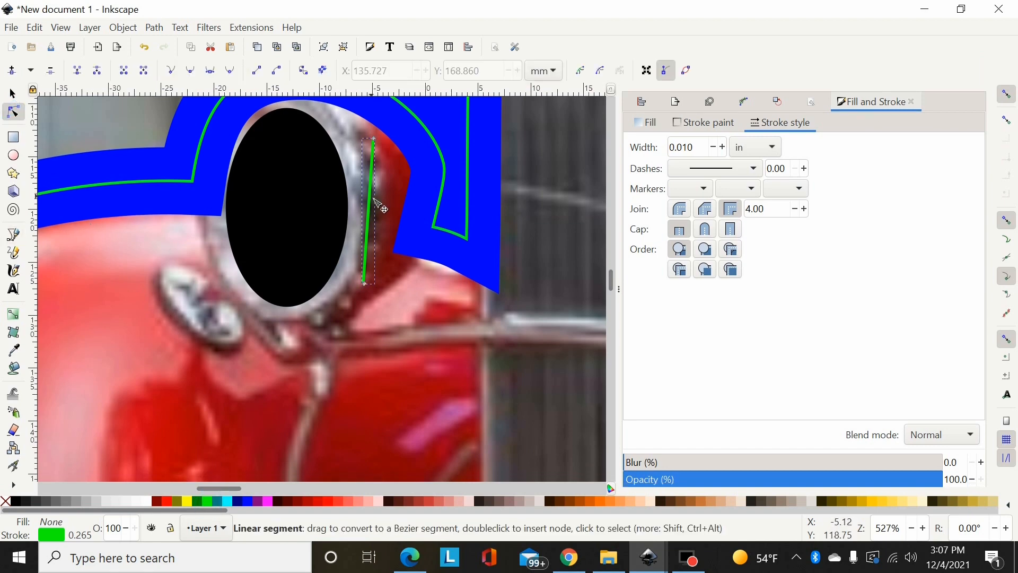
pyautogui.moveTo(379, 214); pyautogui.dragTo(378, 255)
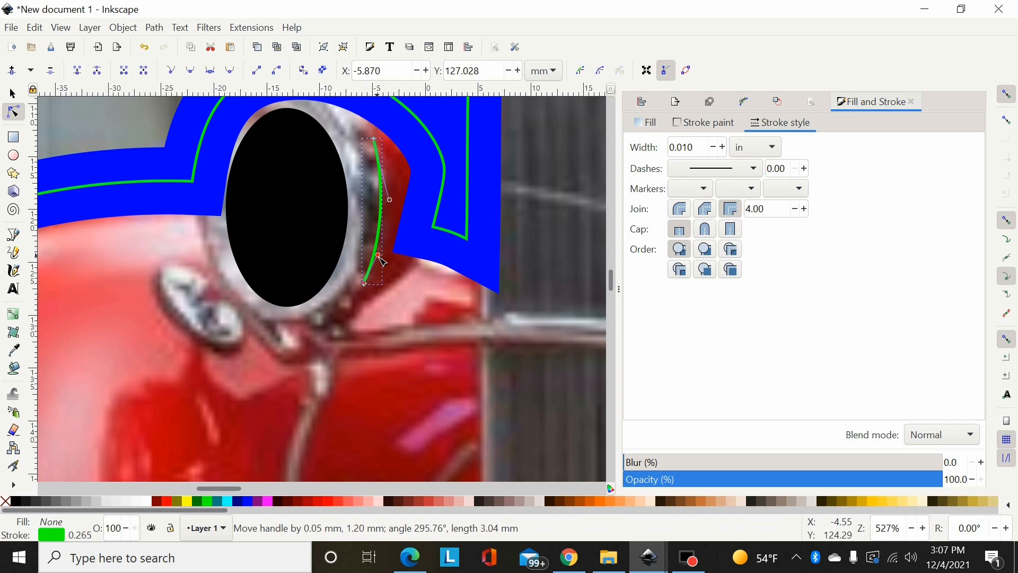
pyautogui.moveTo(390, 200); pyautogui.dragTo(391, 191)
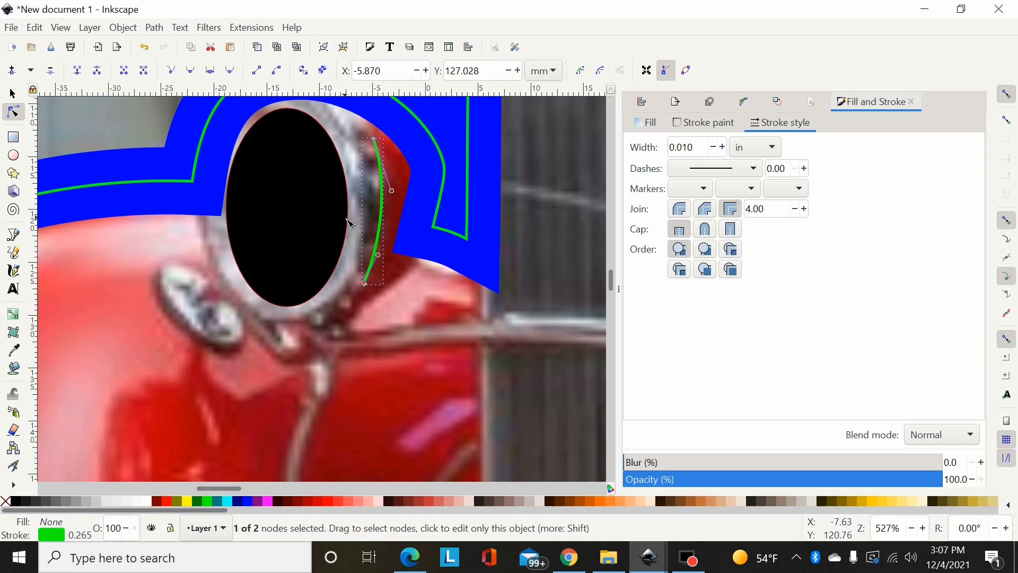
# Draw a black-filled circle without stroke, radius about 1.1 mm, just below the headlight left of the grille.
pyautogui.click(13, 155)
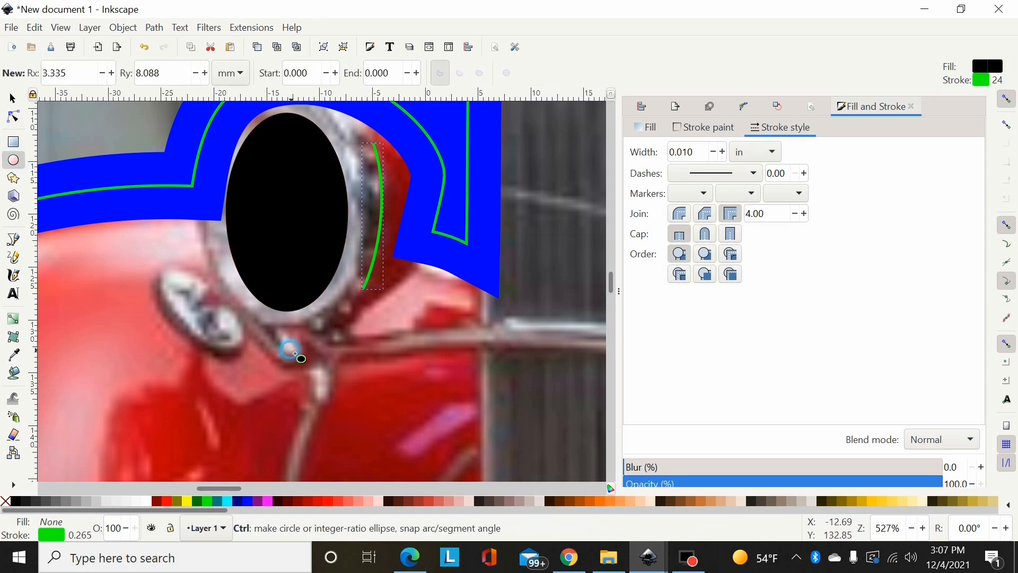
pyautogui.moveTo(297, 352); pyautogui.dragTo(316, 377)
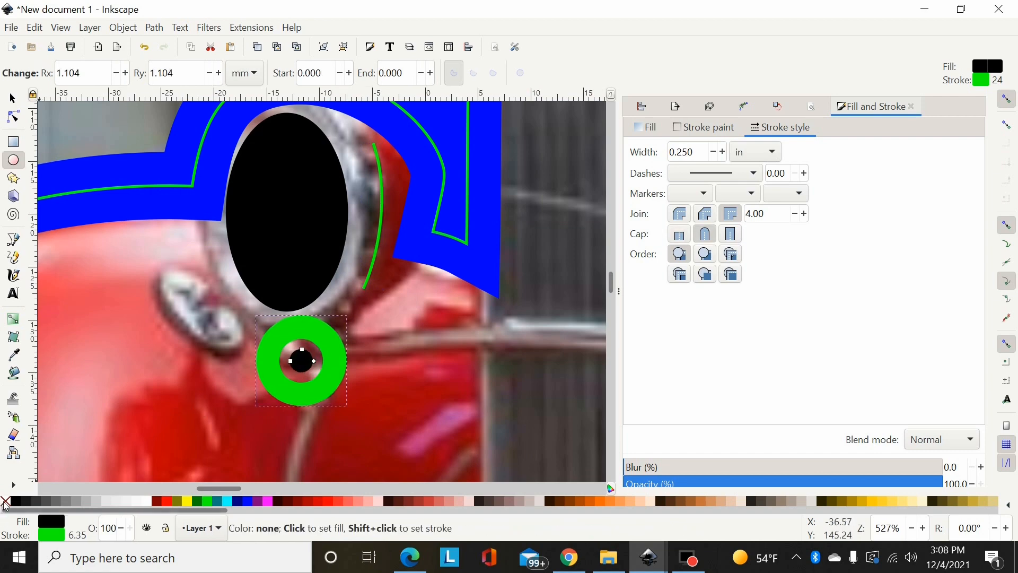
pyautogui.keyDown('shift'); pyautogui.click(5, 504); pyautogui.keyUp('shift')
pyautogui.click(12, 98)
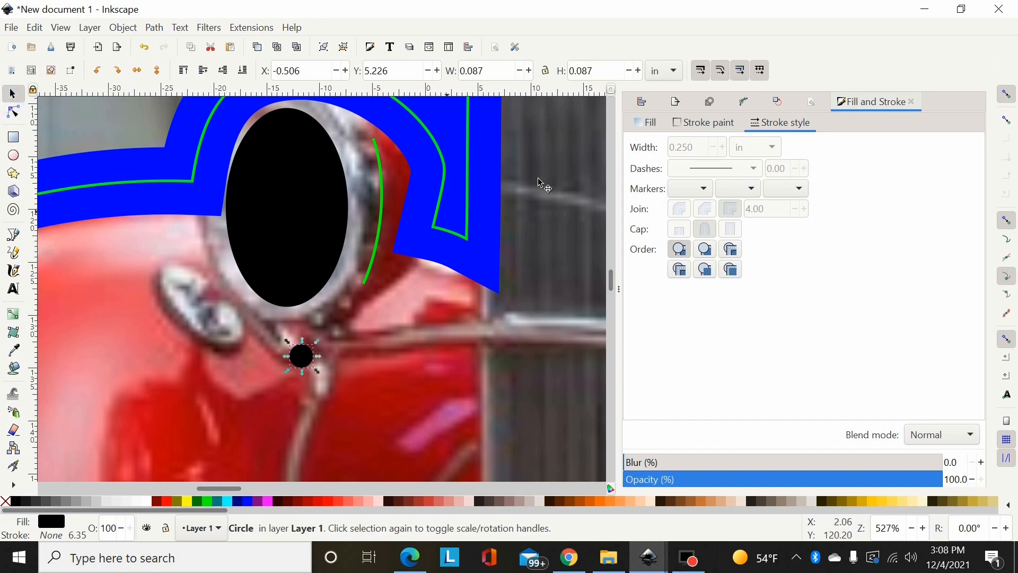
# Set the small black circle to 0.125 in with locked proportions and place it between the black ellipse and the green rim line.
pyautogui.click(501, 74)
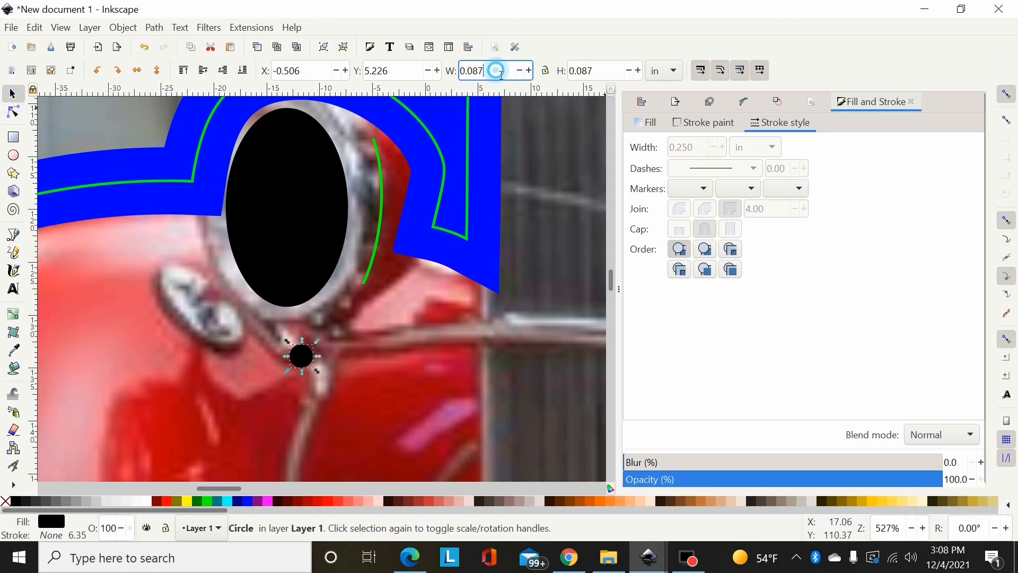
pyautogui.click(547, 73)
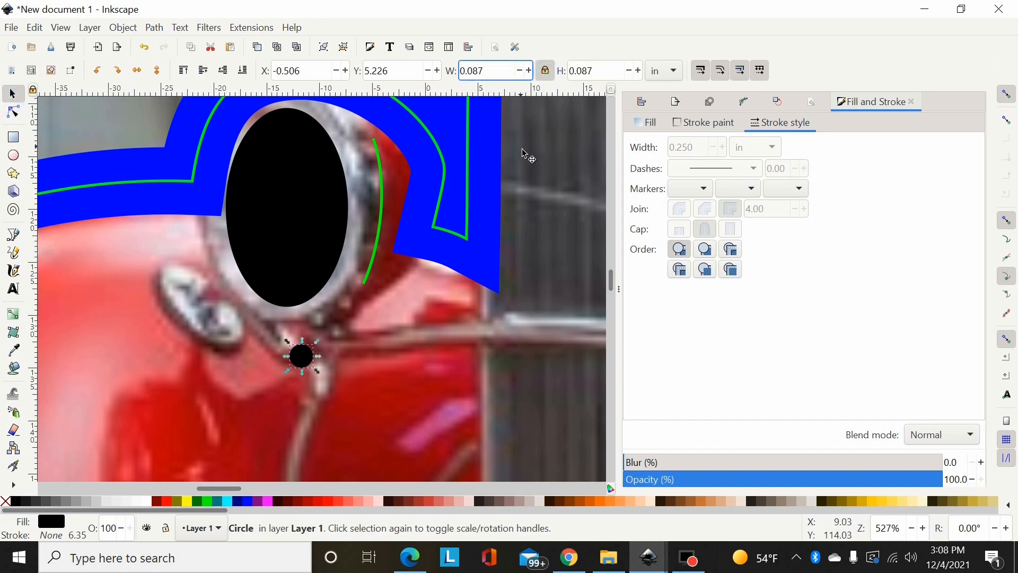
pyautogui.press('BackSpace')
pyautogui.press('BackSpace')
pyautogui.press('BackSpace')
pyautogui.press('Return')
pyautogui.moveTo(307, 361); pyautogui.dragTo(360, 239)
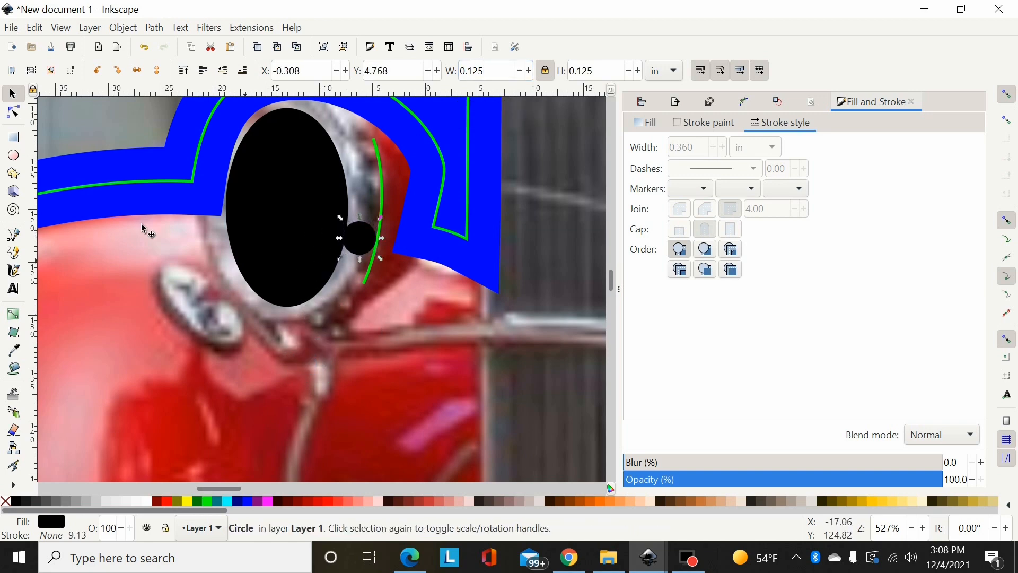
# Shift the lower end node of the green rim line slightly away from the black ellipse.
pyautogui.click(14, 112)
pyautogui.click(366, 281)
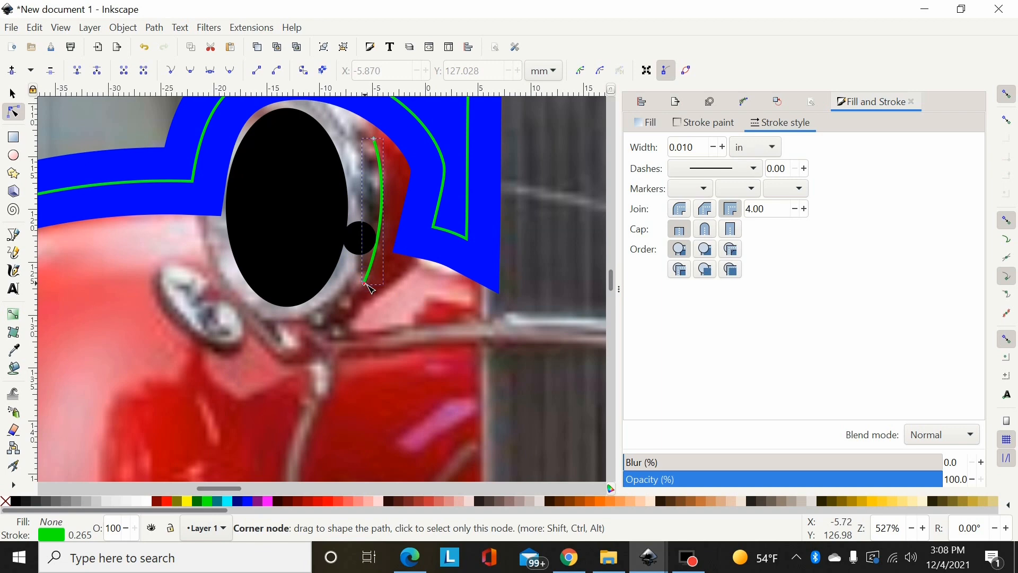
pyautogui.moveTo(365, 283); pyautogui.dragTo(369, 284)
# Fill the 0.125 in circle blue, use it to gauge the lower gap between ellipse and rim line, and delete it.
pyautogui.click(363, 244)
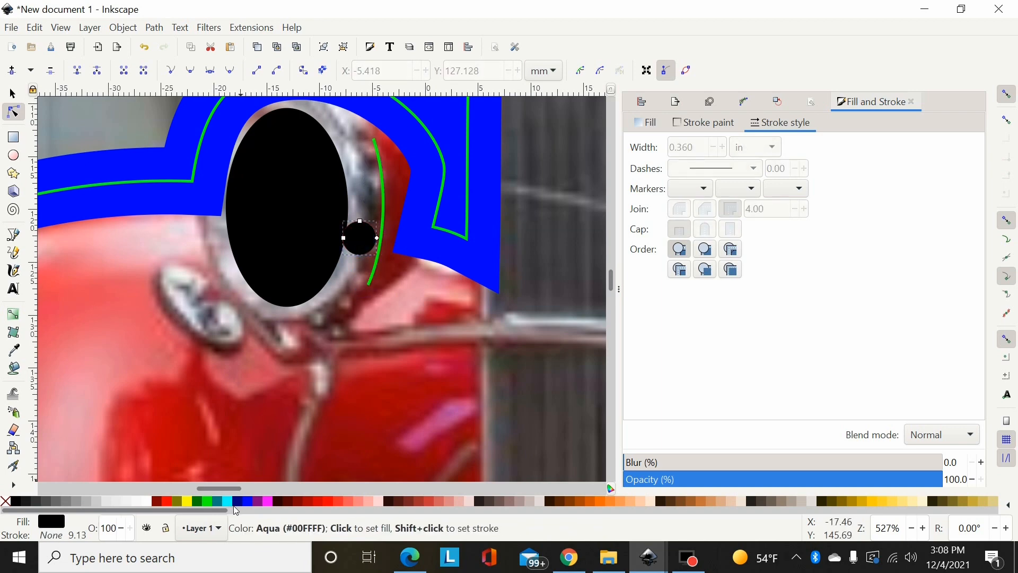
pyautogui.click(245, 501)
pyautogui.click(13, 93)
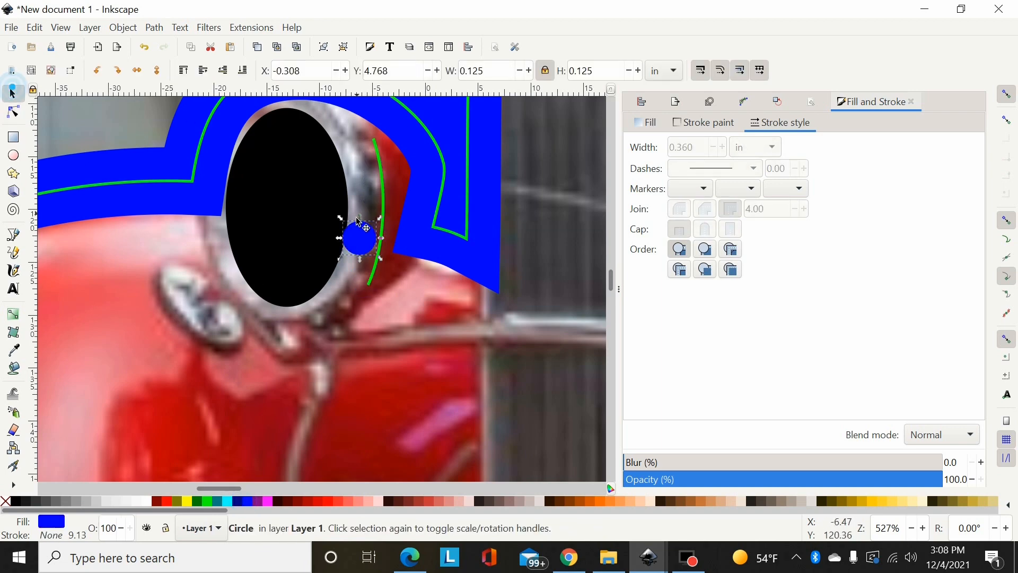
pyautogui.moveTo(363, 244); pyautogui.dragTo(360, 275)
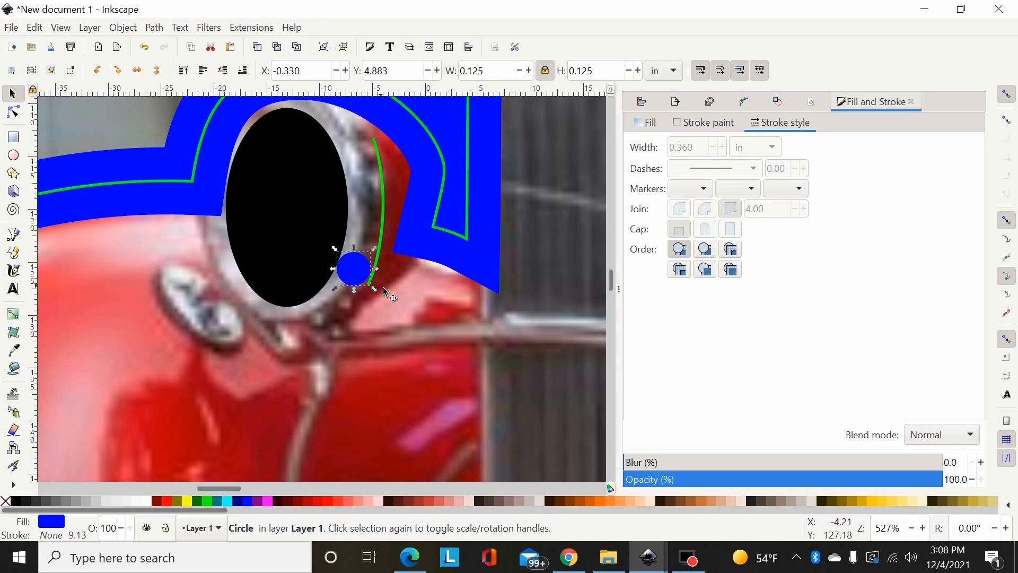
pyautogui.press('Delete')
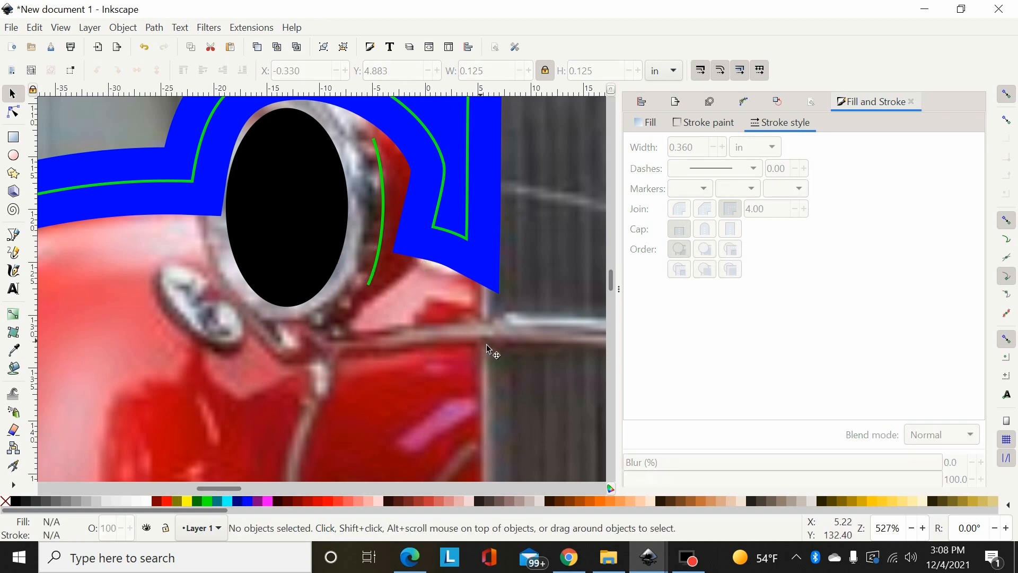
# Draw a green-stroked two-segment path down the fender edge beside the front wheel left of the grille, ending near the blue border.
pyautogui.press('-')
pyautogui.press('-')
pyautogui.press('-')
pyautogui.scroll(-5, 278, 390)
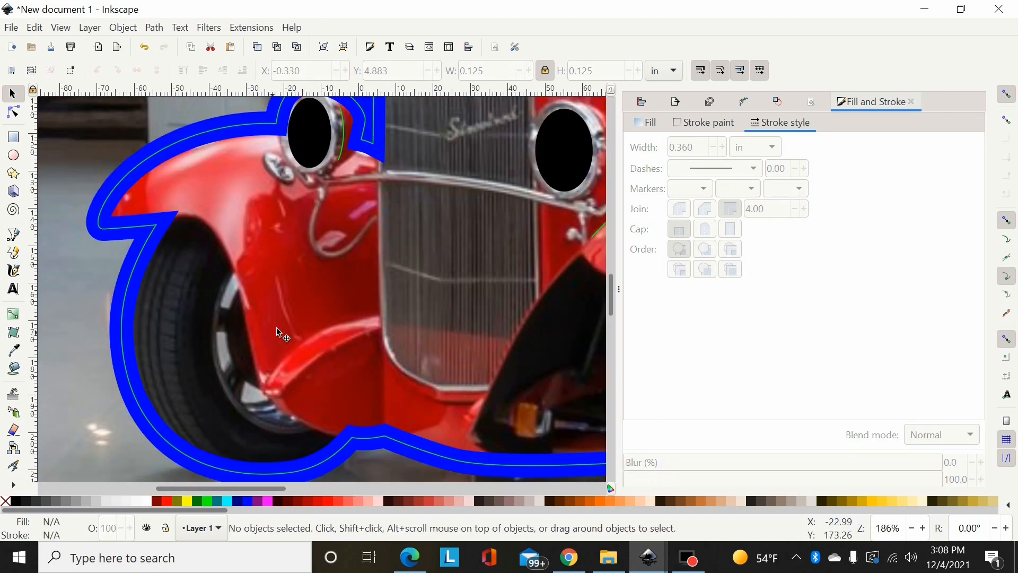
pyautogui.click(14, 234)
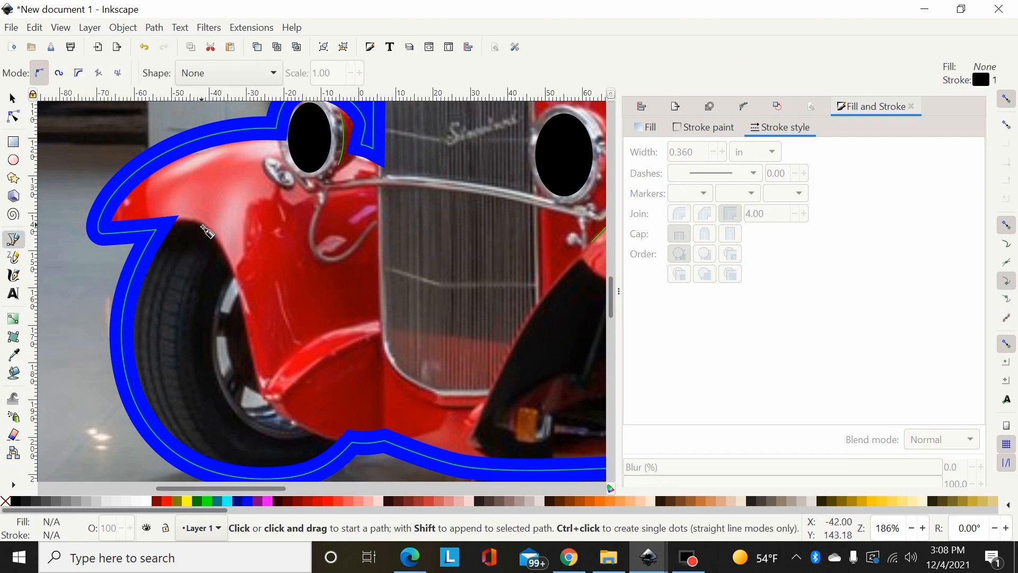
pyautogui.click(195, 220)
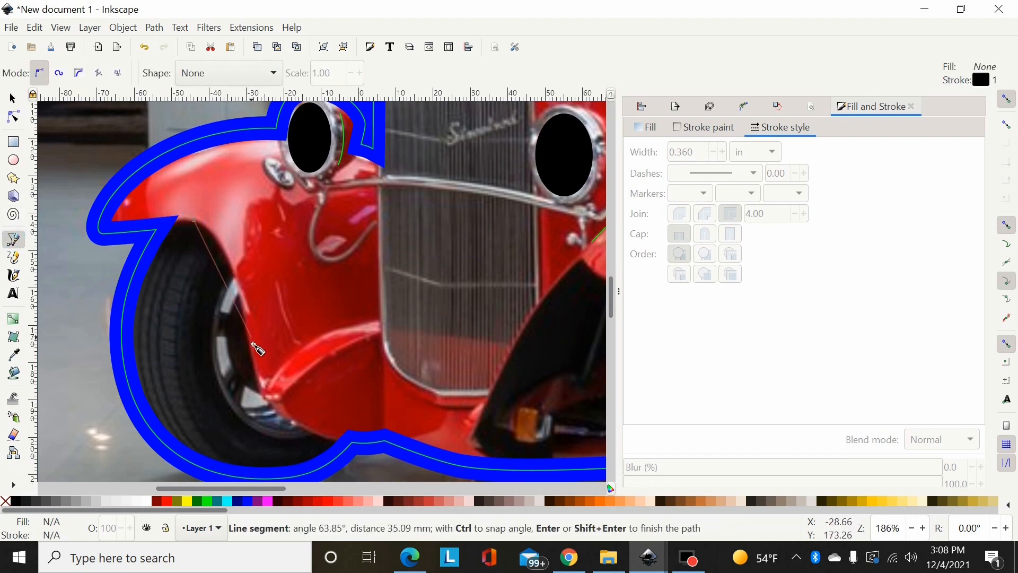
pyautogui.click(262, 394)
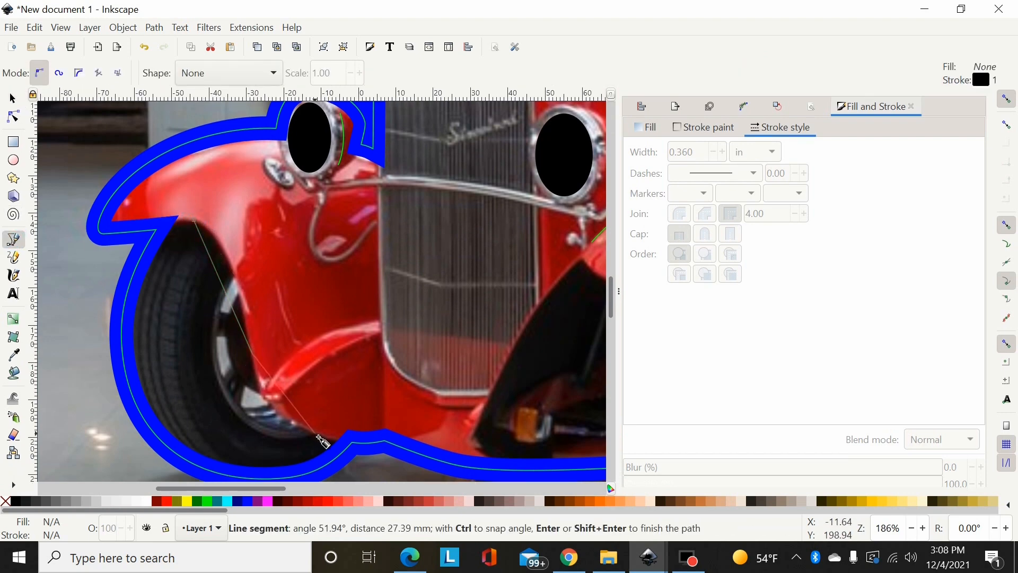
pyautogui.doubleClick(316, 435)
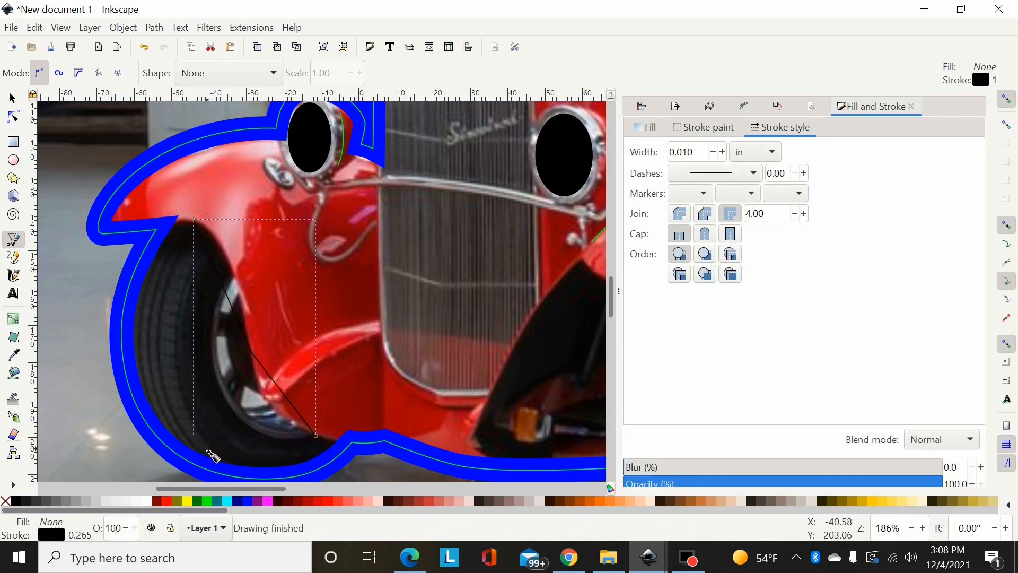
pyautogui.keyDown('shift'); pyautogui.click(208, 502); pyautogui.keyUp('shift')
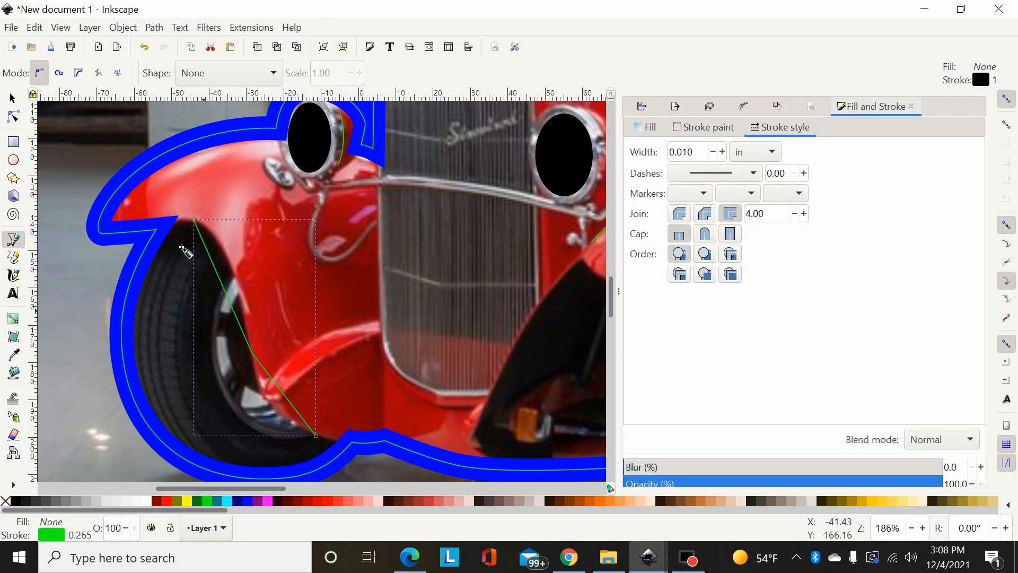
# Bend both segments of the green path to follow the fender edge and make its middle node smooth.
pyautogui.click(11, 118)
pyautogui.moveTo(222, 285); pyautogui.dragTo(238, 269)
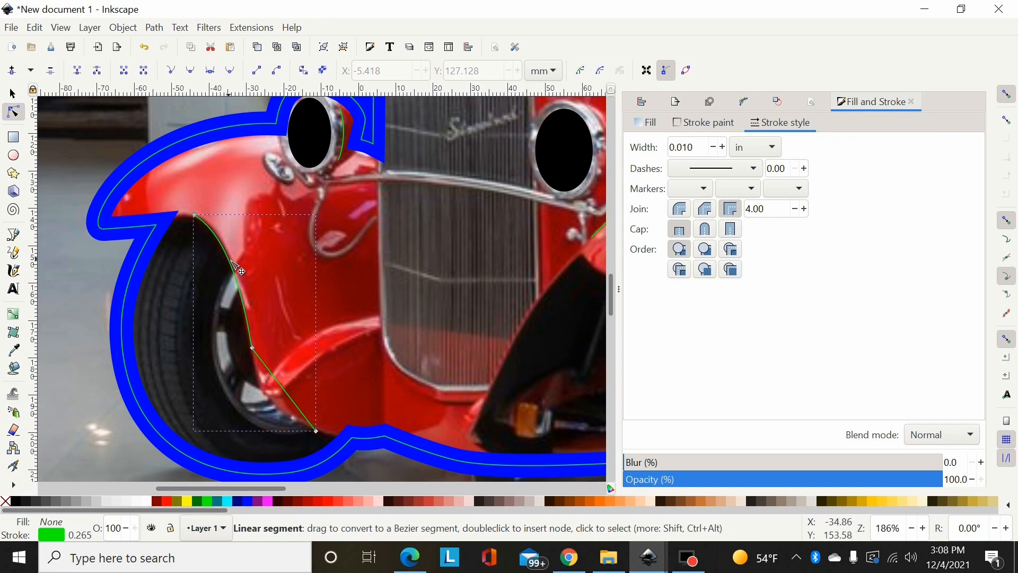
pyautogui.moveTo(279, 382); pyautogui.dragTo(285, 411)
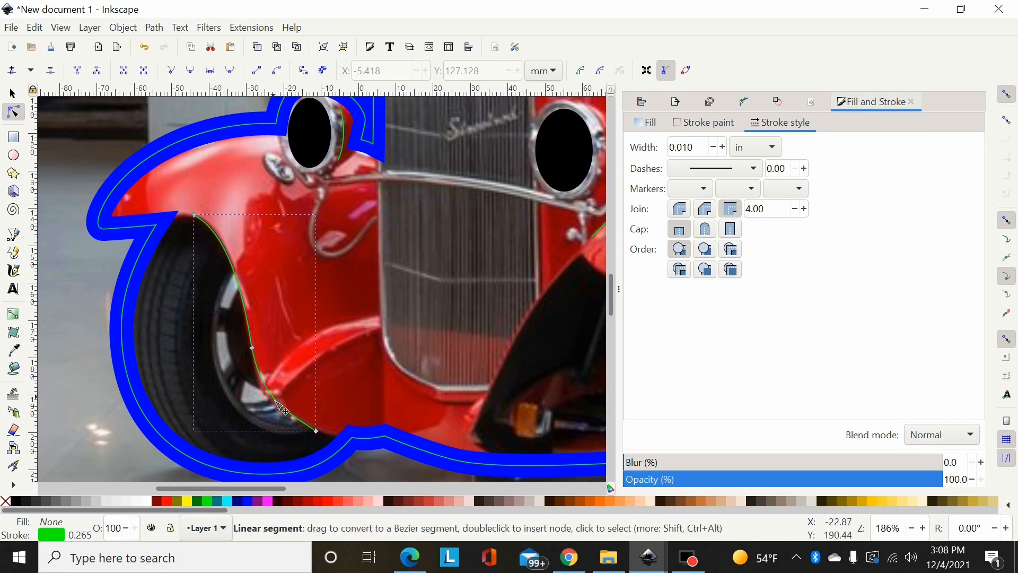
pyautogui.click(252, 347)
pyautogui.click(191, 70)
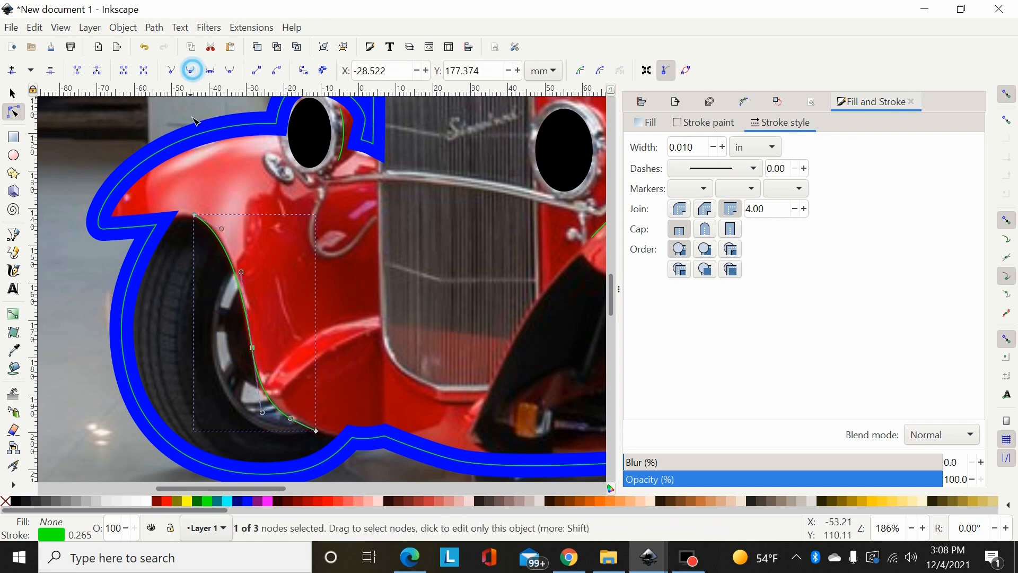
# Draw a straight line about 49.6 mm long along the red body edge right of the grille, from its lower corner up to the fender tip.
pyautogui.moveTo(252, 489); pyautogui.dragTo(308, 495)
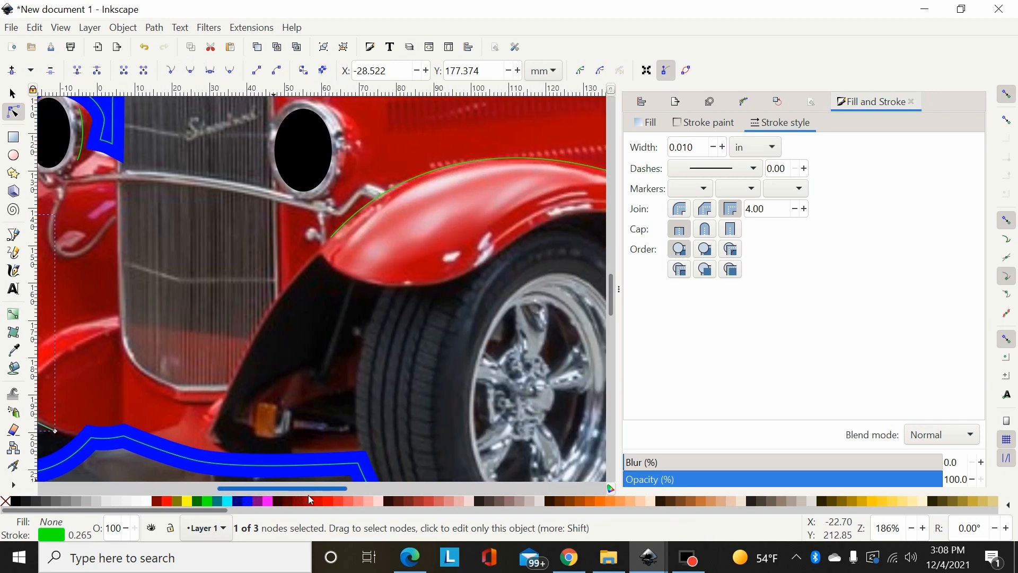
pyautogui.click(13, 239)
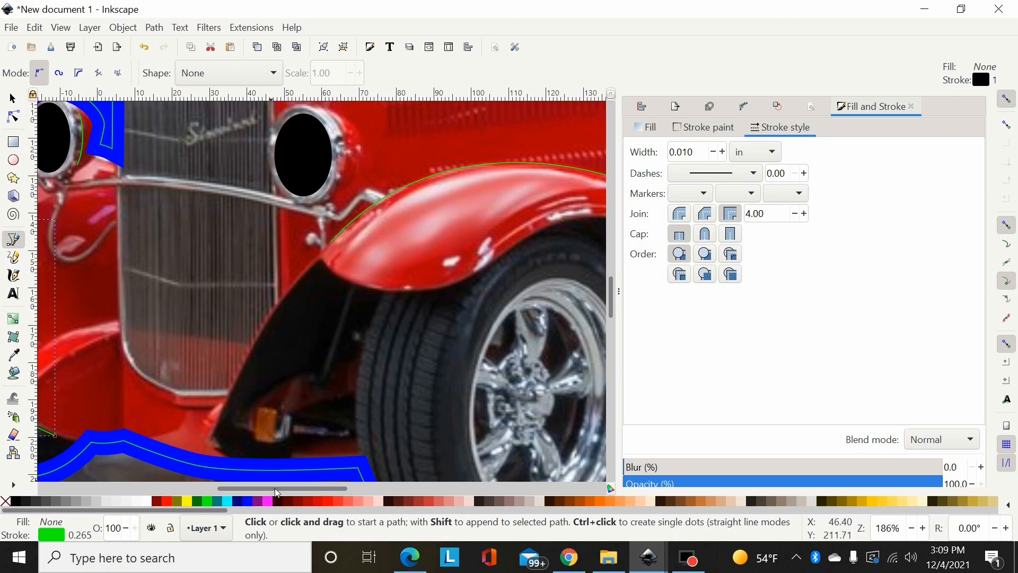
pyautogui.moveTo(278, 491); pyautogui.dragTo(297, 491)
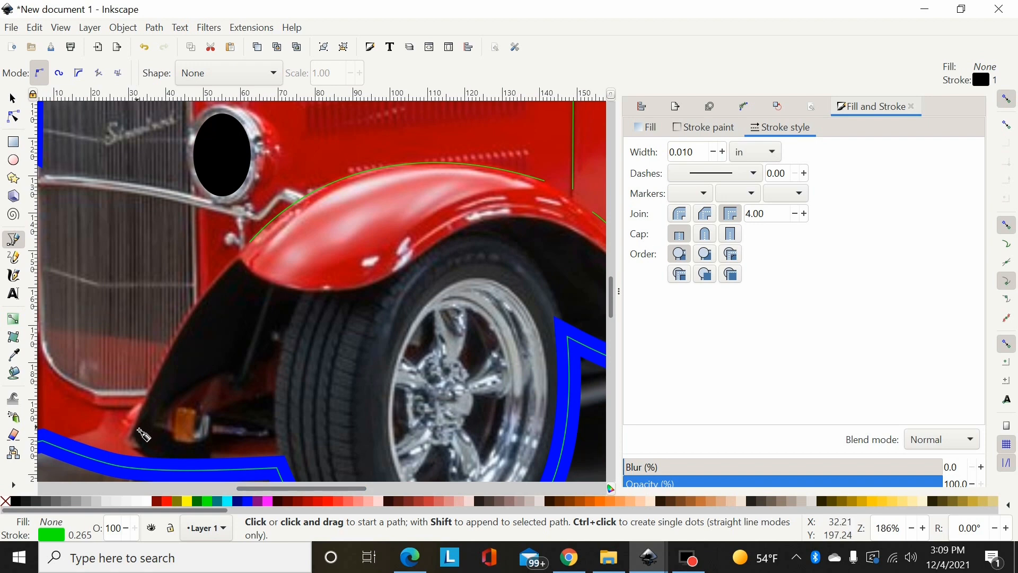
pyautogui.click(135, 428)
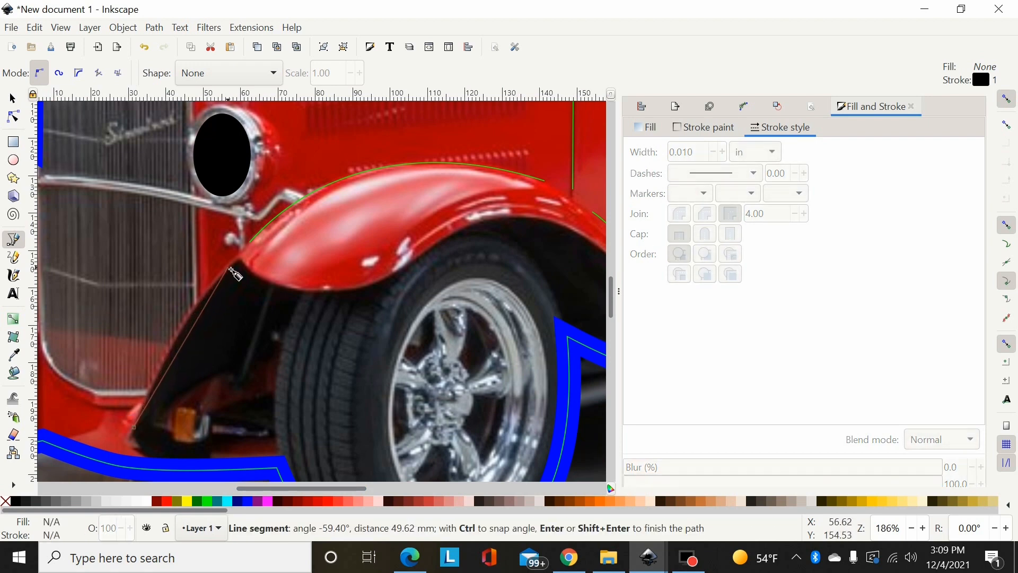
pyautogui.doubleClick(229, 267)
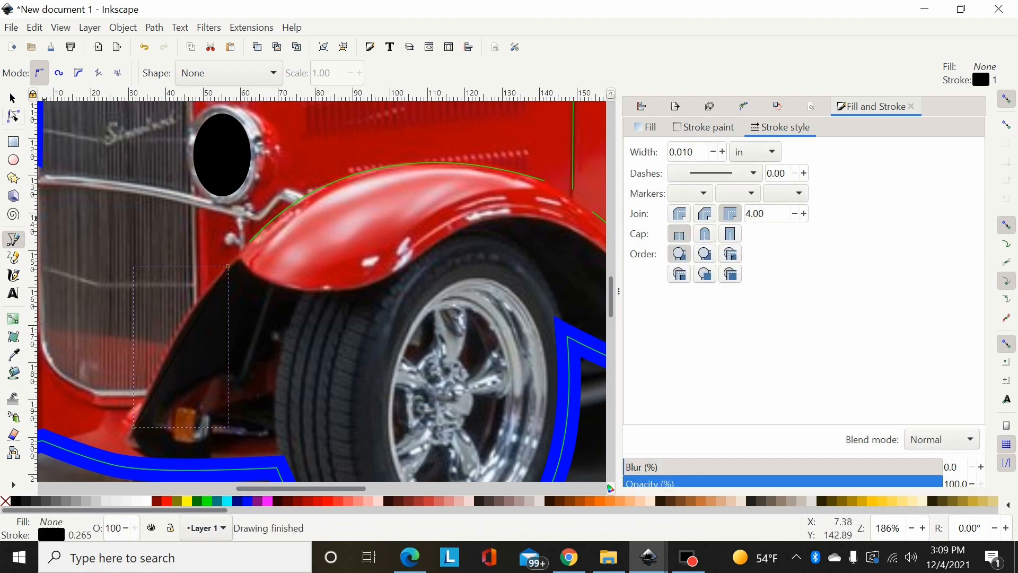
# Bend the line along the red body edge beside the grille to match its curve and give it a green stroke.
pyautogui.press('n')
pyautogui.moveTo(186, 353); pyautogui.dragTo(178, 334)
pyautogui.keyDown('shift'); pyautogui.click(208, 501); pyautogui.keyUp('shift')
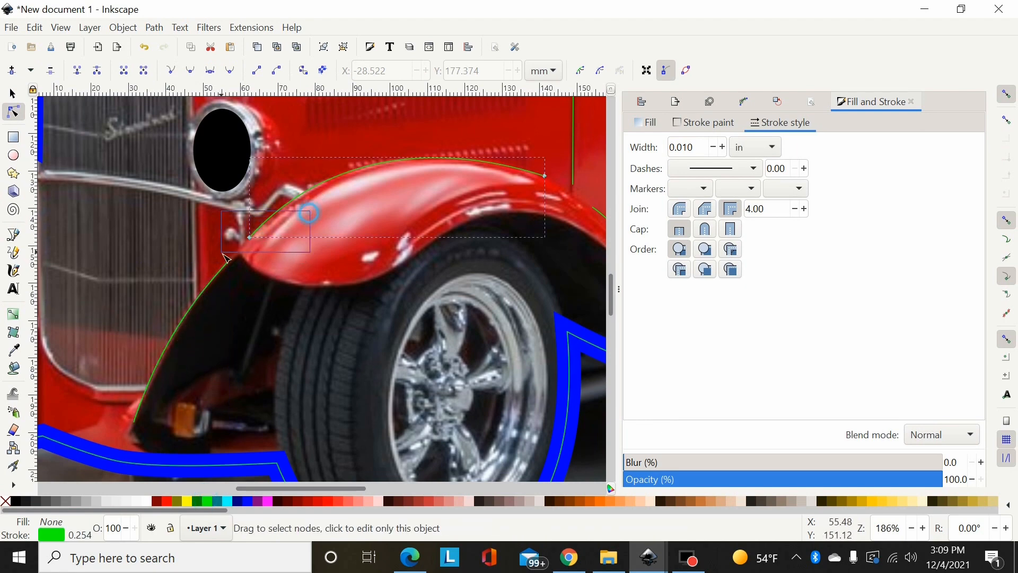
# Adjust the curve handle at the front fender arc's lower node so the arc follows the fender's upper edge.
pyautogui.click(304, 196)
pyautogui.moveTo(311, 170); pyautogui.dragTo(322, 173)
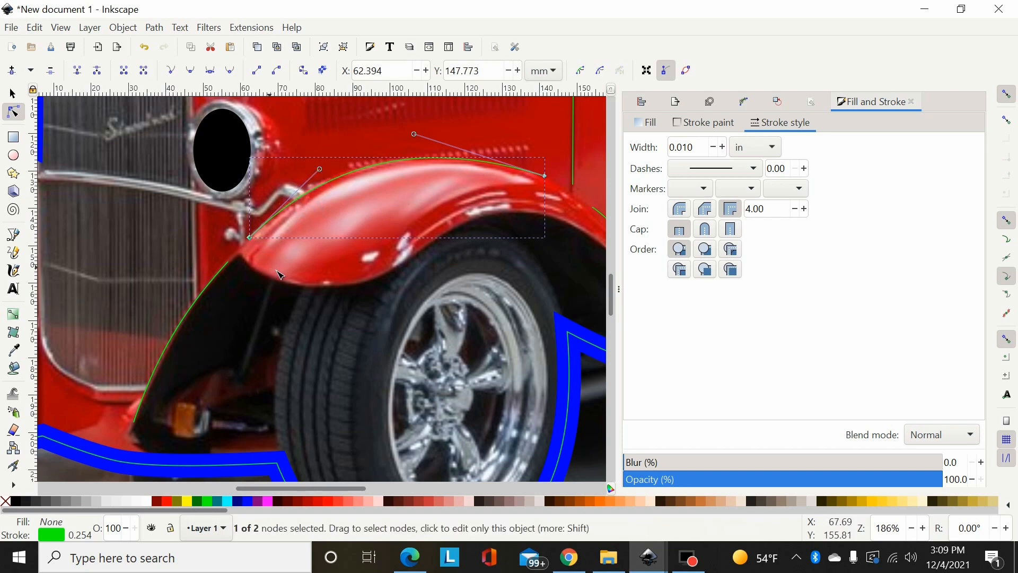
# Draw a green-stroked line about 76 mm long down the front edge of the door and bend it along the door gap.
pyautogui.press('-')
pyautogui.press('-')
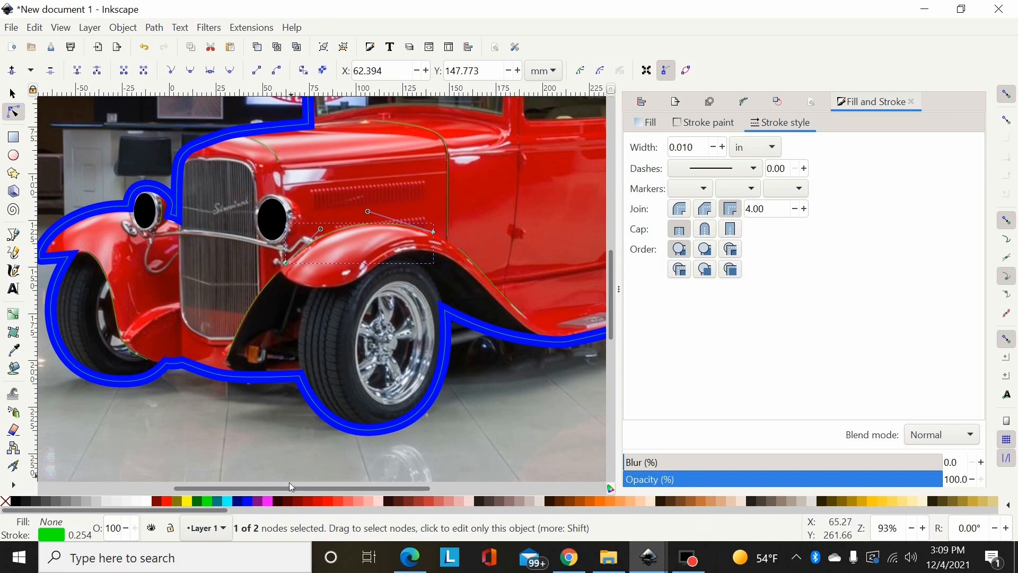
pyautogui.moveTo(289, 483); pyautogui.dragTo(390, 488)
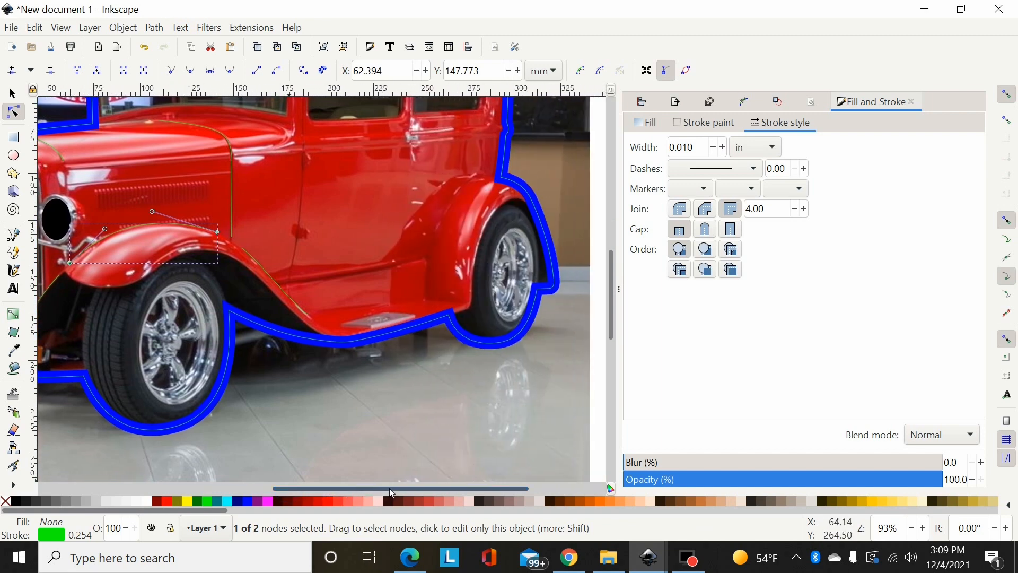
pyautogui.press('+')
pyautogui.press('+')
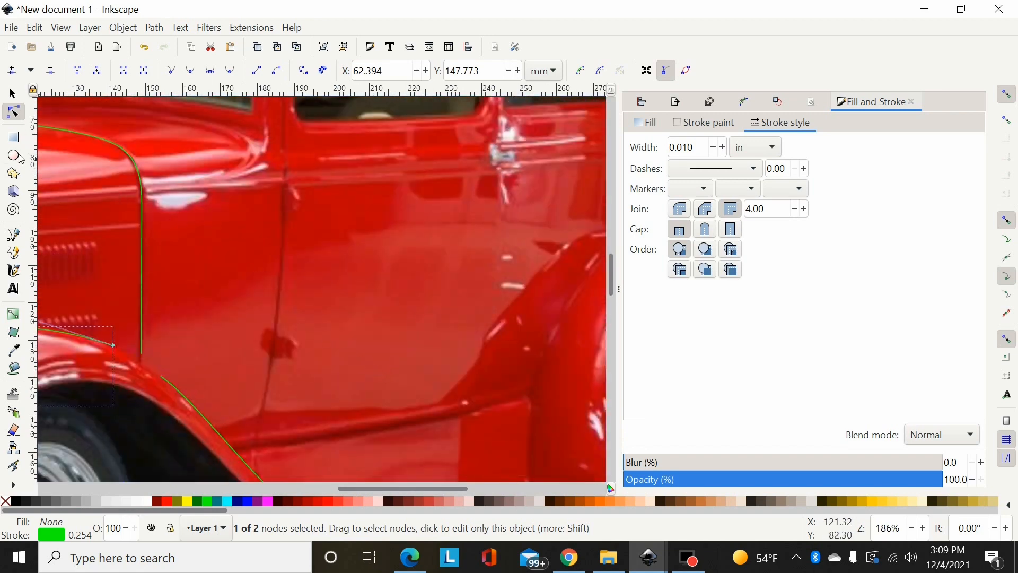
pyautogui.click(13, 235)
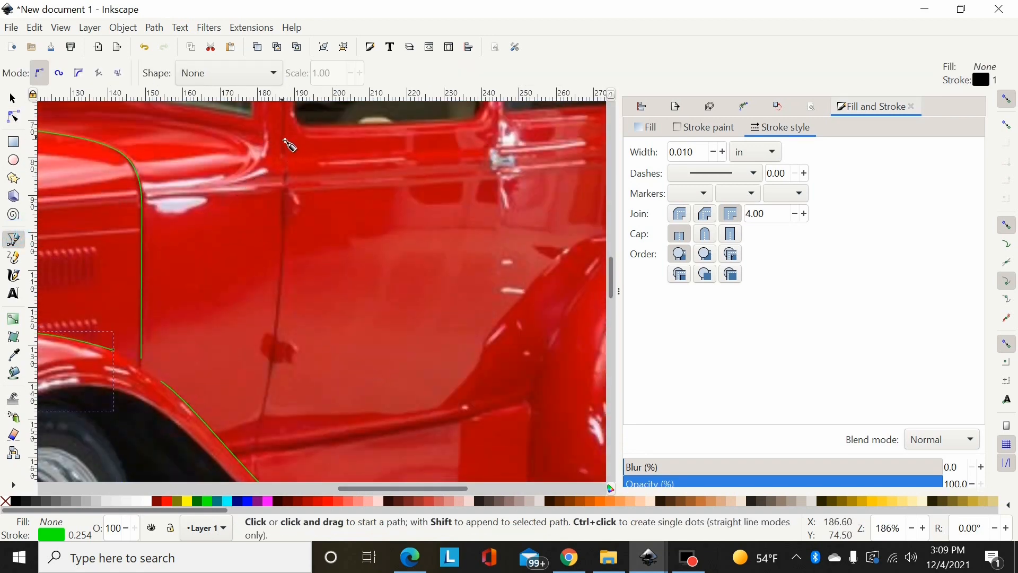
pyautogui.click(283, 138)
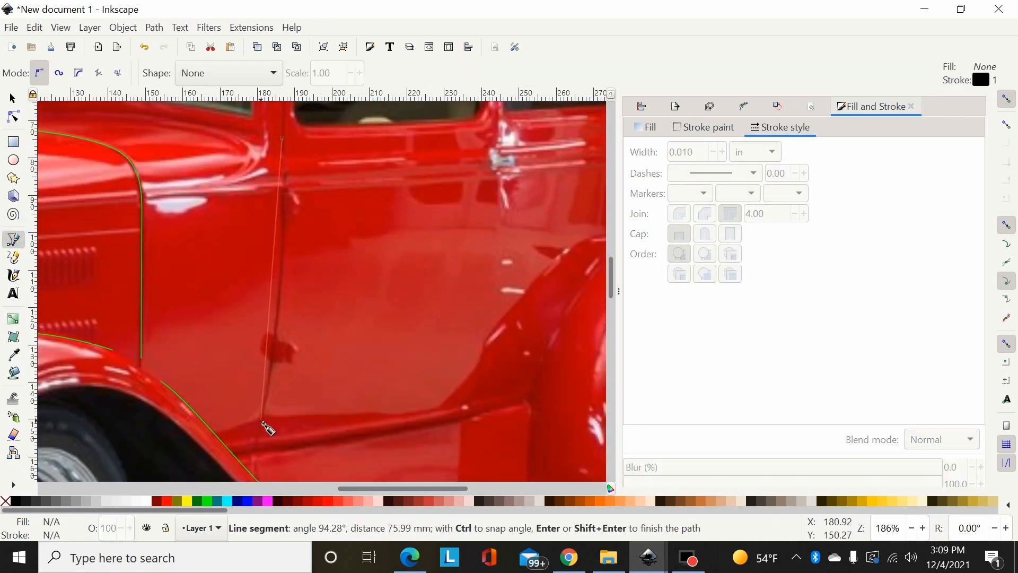
pyautogui.doubleClick(262, 421)
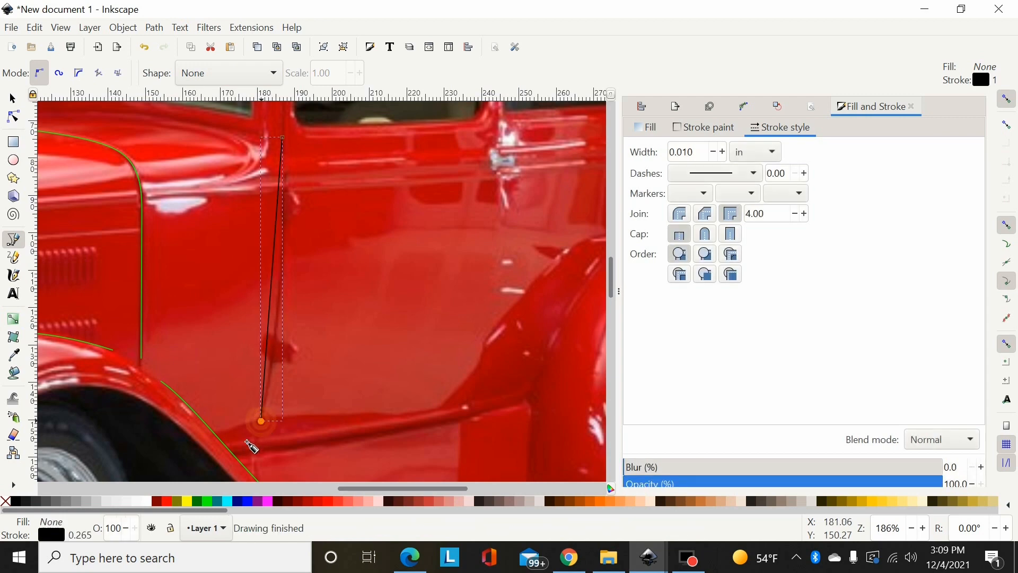
pyautogui.keyDown('shift'); pyautogui.click(209, 502); pyautogui.keyUp('shift')
pyautogui.click(13, 116)
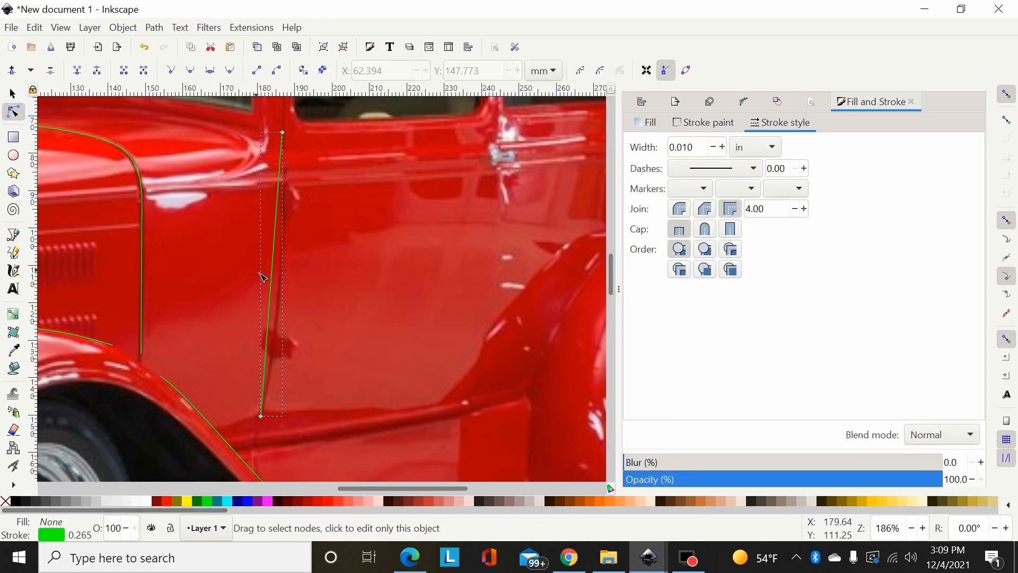
pyautogui.moveTo(285, 290); pyautogui.dragTo(288, 293)
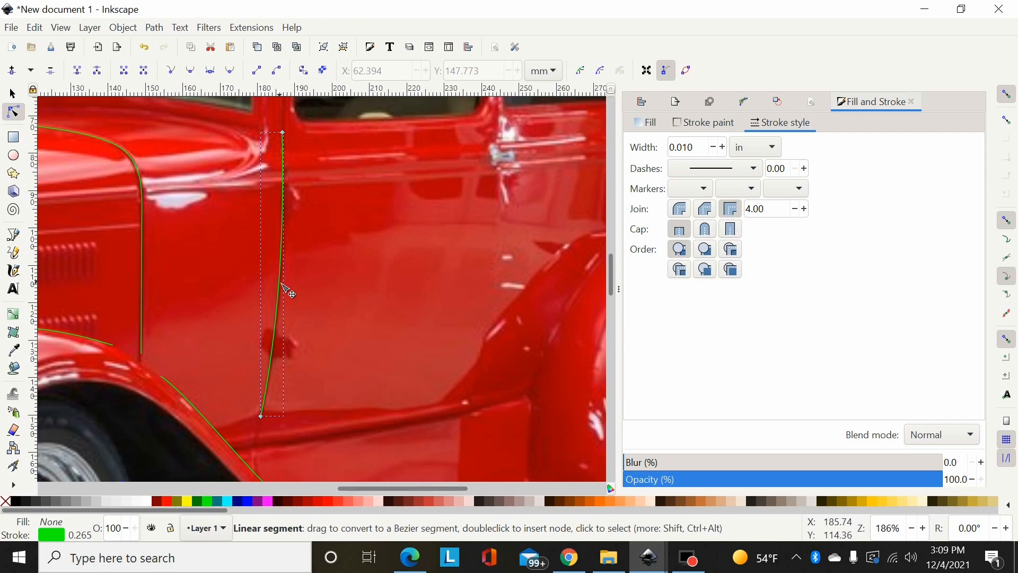
# Draw a green-stroked line about 64 mm long along the crease below the door and bend it slightly to follow the body.
pyautogui.scroll(-4, 366, 298)
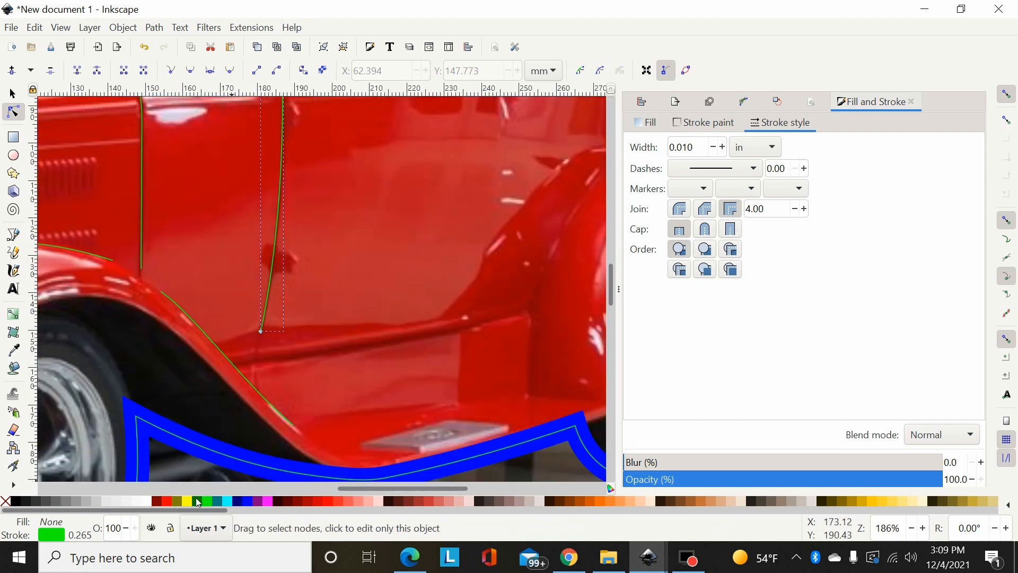
pyautogui.moveTo(370, 488); pyautogui.dragTo(397, 488)
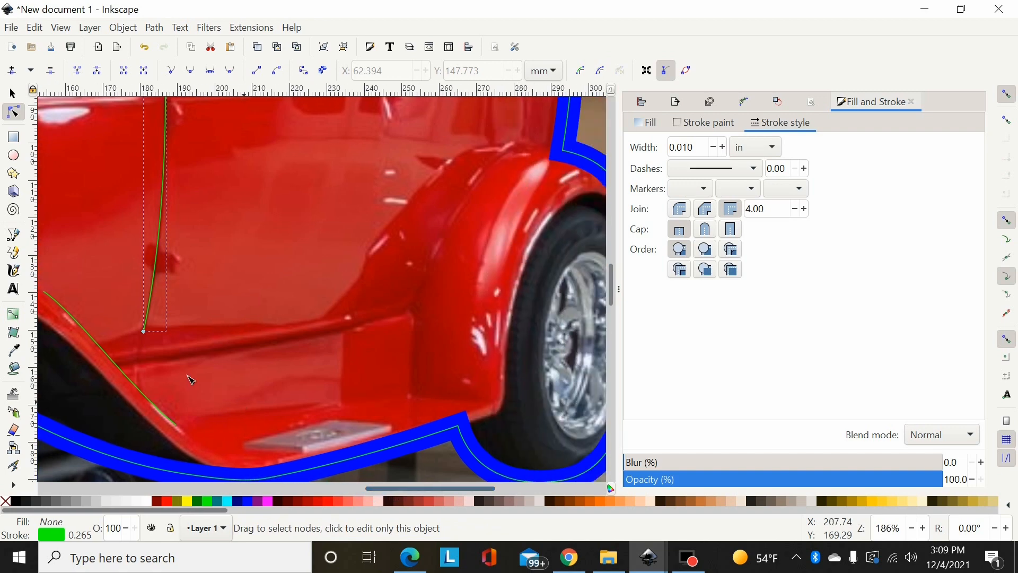
pyautogui.click(14, 234)
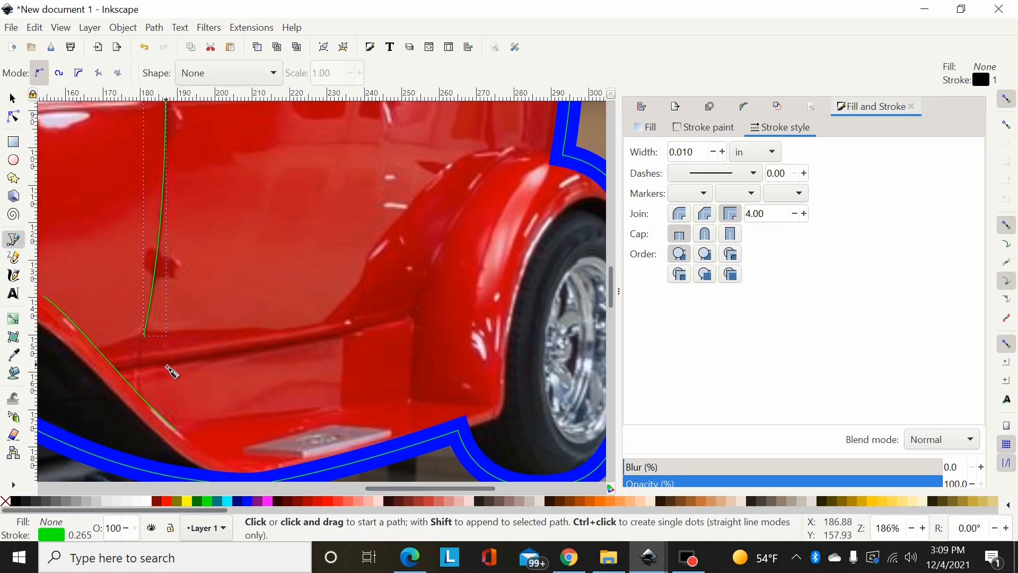
pyautogui.click(158, 367)
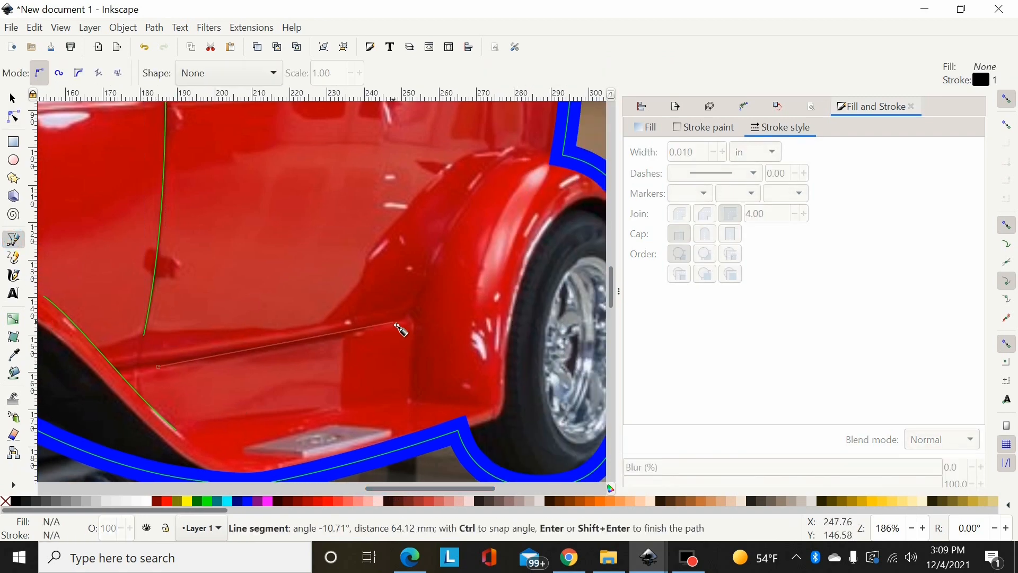
pyautogui.doubleClick(395, 325)
pyautogui.keyDown('shift'); pyautogui.click(206, 502); pyautogui.keyUp('shift')
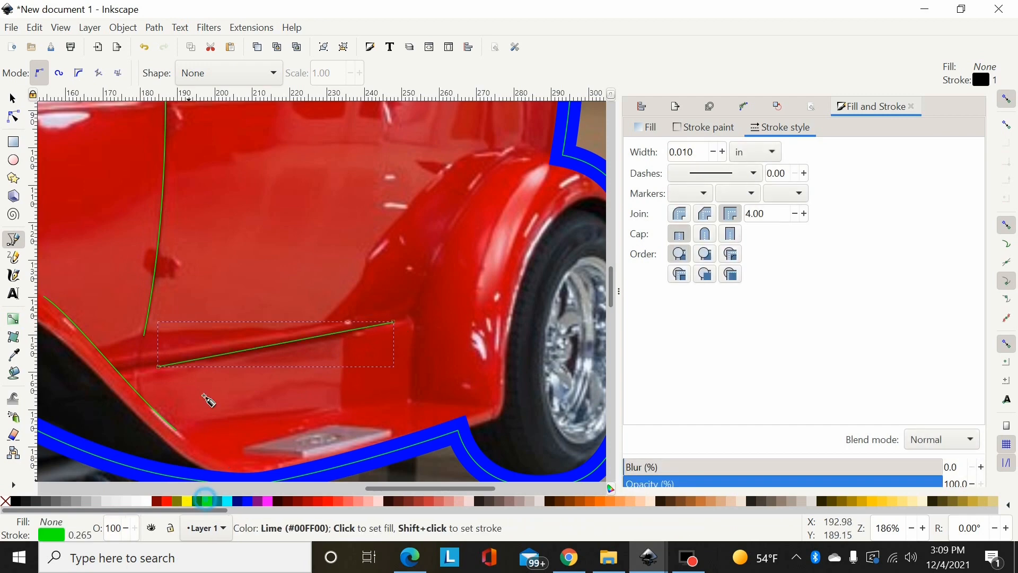
pyautogui.click(13, 118)
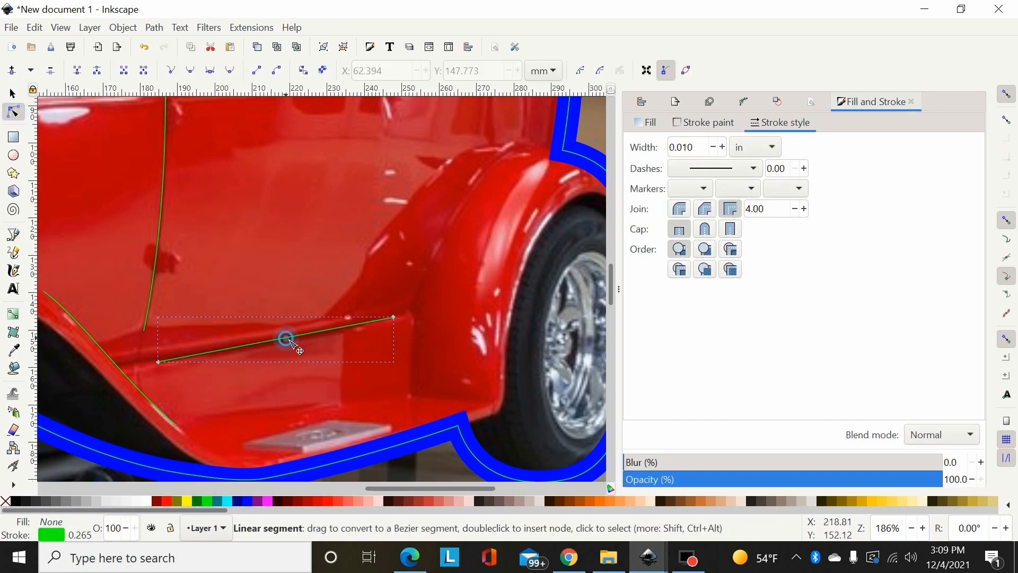
# Draw a green-stroked line about 64 mm long from the rear fender's lower front corner to its crest and bend it along the fender edge.
pyautogui.scroll(2, 458, 343)
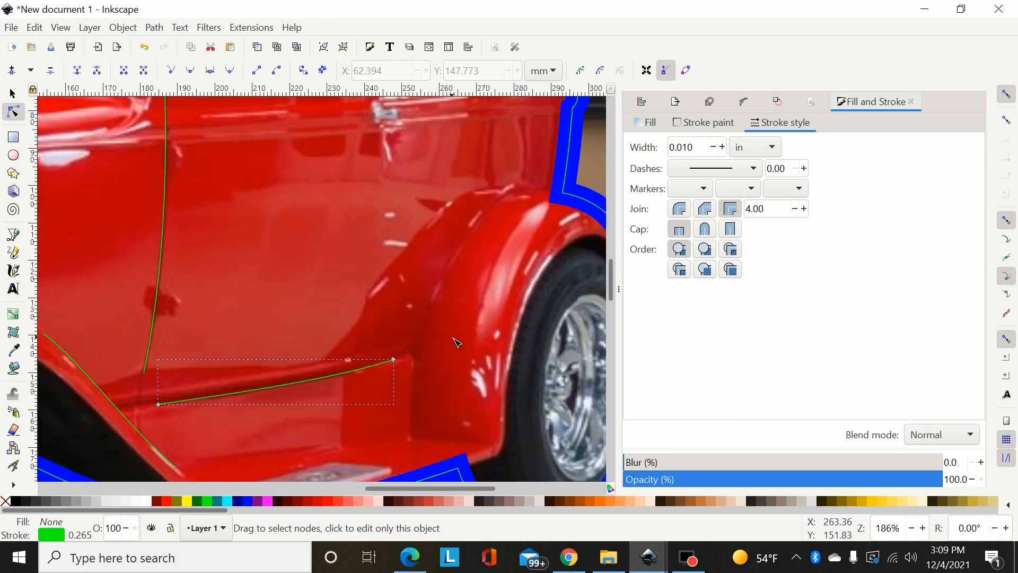
pyautogui.moveTo(386, 489); pyautogui.dragTo(418, 488)
pyautogui.press('b')
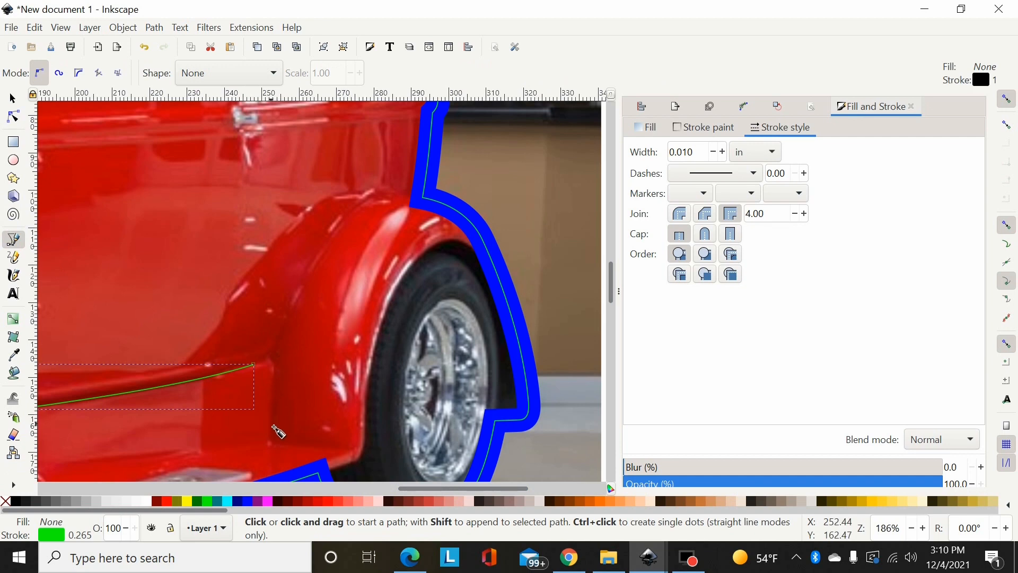
pyautogui.click(271, 424)
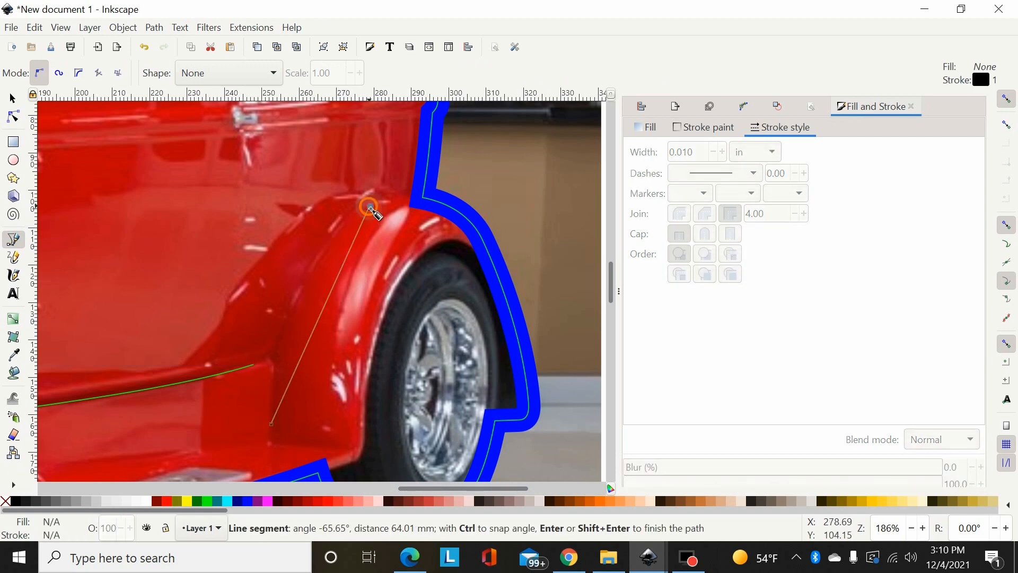
pyautogui.doubleClick(370, 205)
pyautogui.keyDown('shift'); pyautogui.click(207, 500); pyautogui.keyUp('shift')
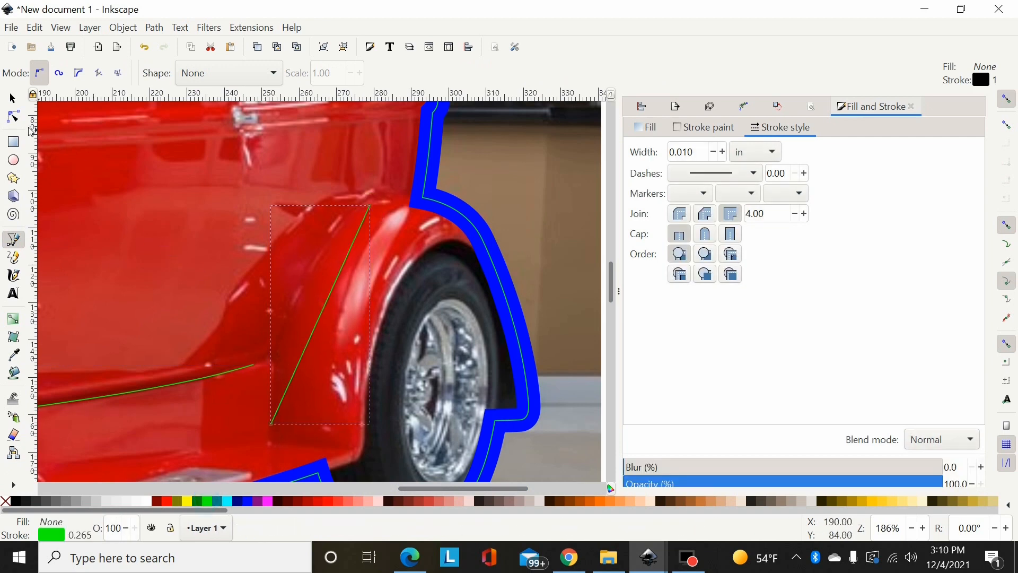
pyautogui.click(13, 116)
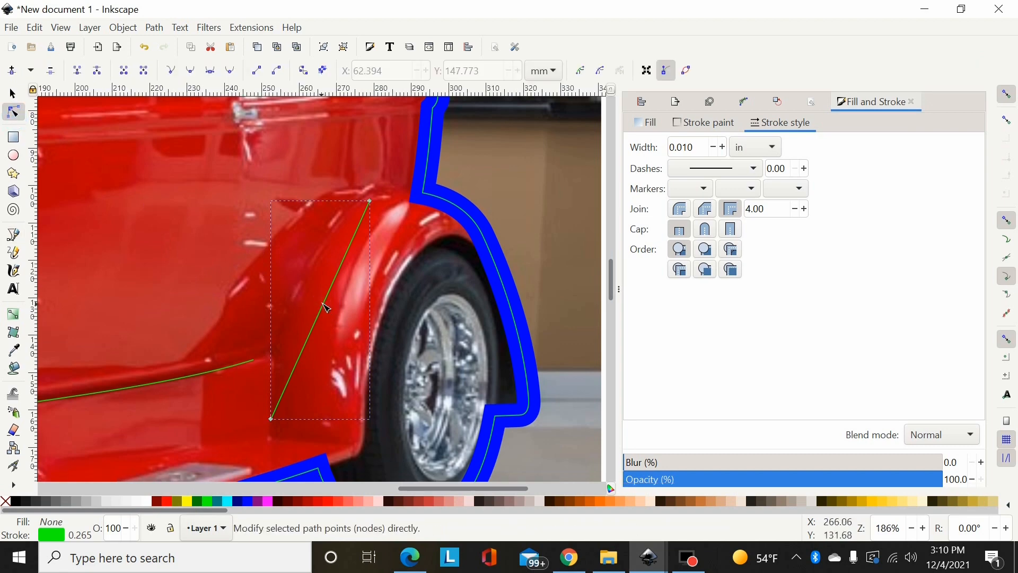
pyautogui.moveTo(324, 303); pyautogui.dragTo(304, 287)
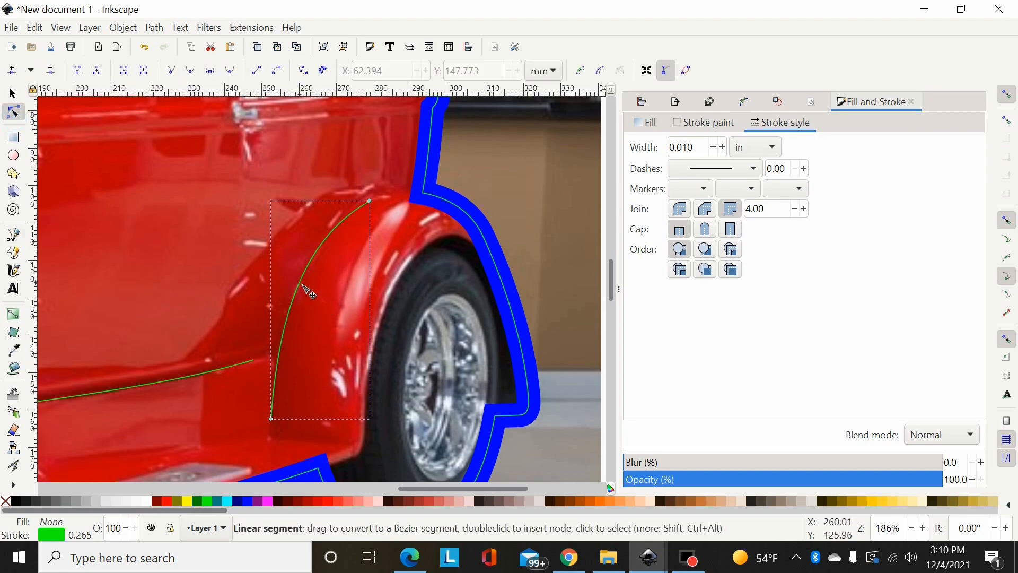
# Draw a straight-sided four-cornered outline around the windshield glass, with a top edge about 99 mm long.
pyautogui.scroll(5, 300, 281)
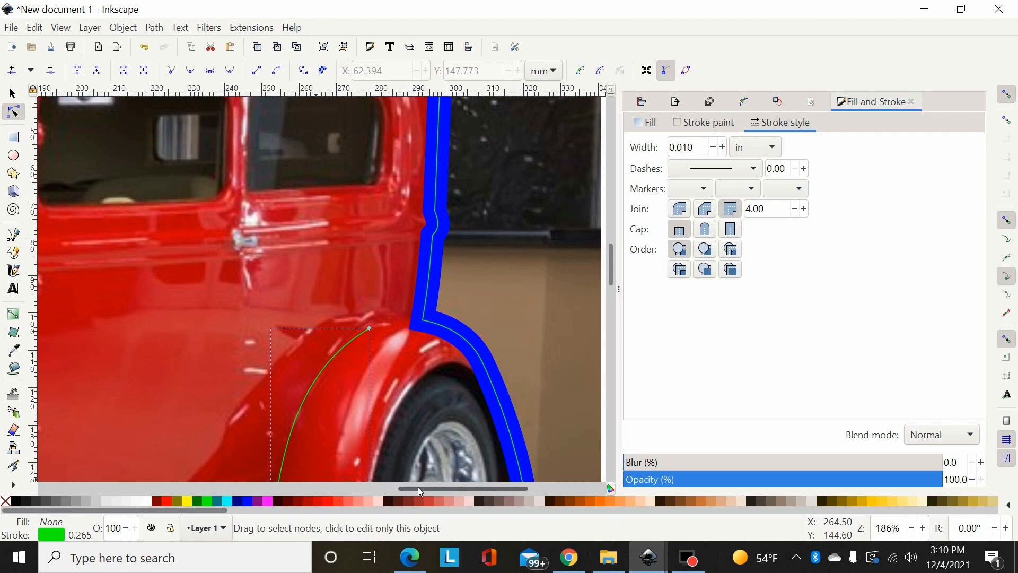
pyautogui.moveTo(418, 487); pyautogui.dragTo(297, 478)
pyautogui.scroll(5, 241, 362)
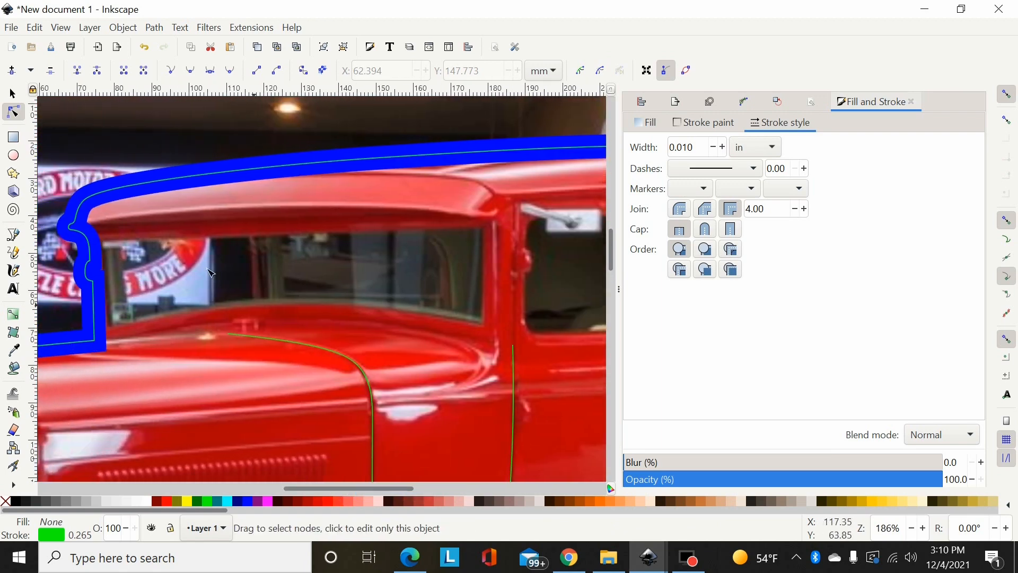
pyautogui.click(13, 234)
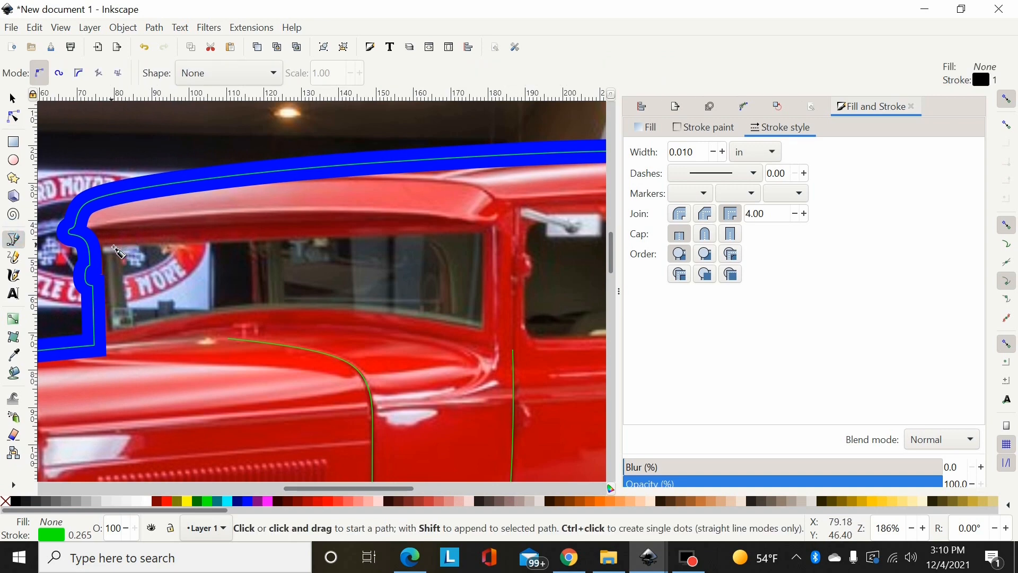
pyautogui.click(113, 246)
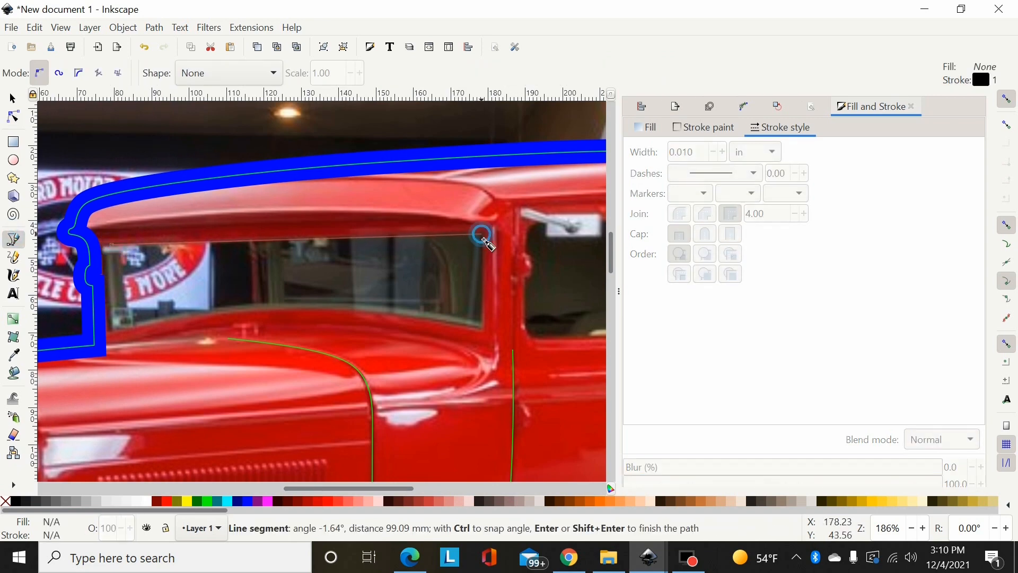
pyautogui.click(482, 233)
pyautogui.click(482, 327)
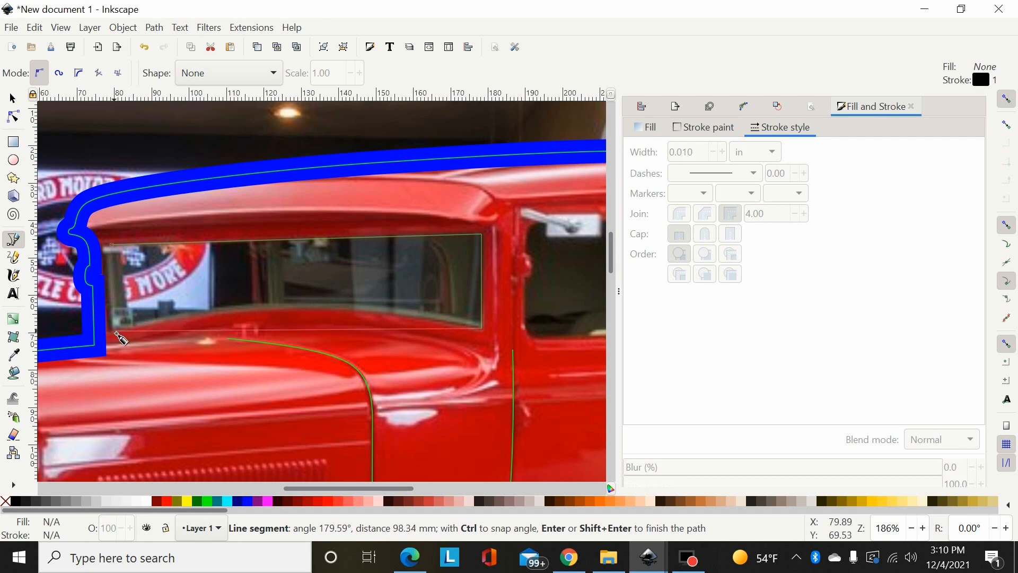
pyautogui.doubleClick(113, 330)
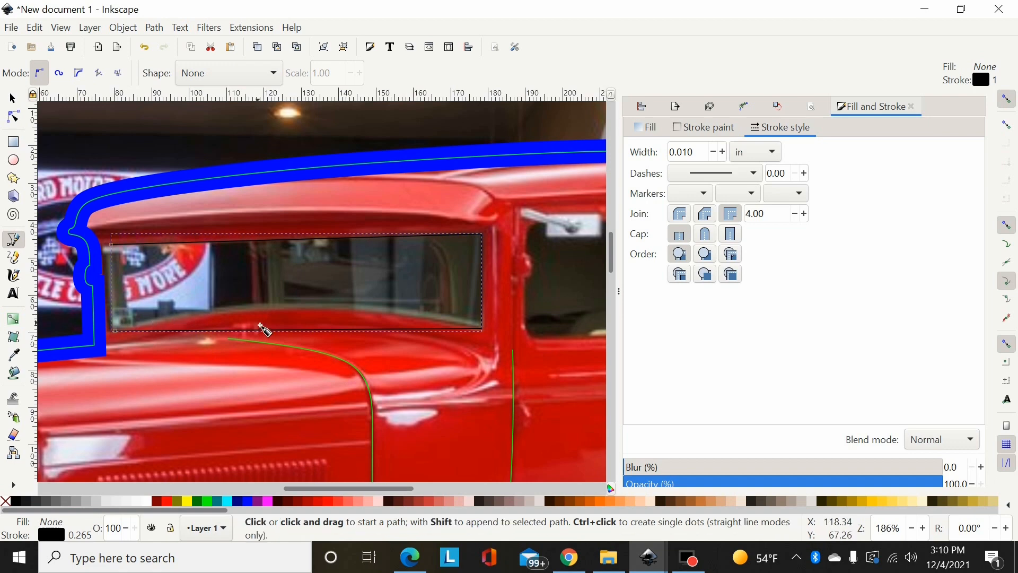
# Curve the windshield outline's lower edge upward to match the glass and give the outline a green stroke.
pyautogui.click(13, 115)
pyautogui.moveTo(309, 328); pyautogui.dragTo(307, 303)
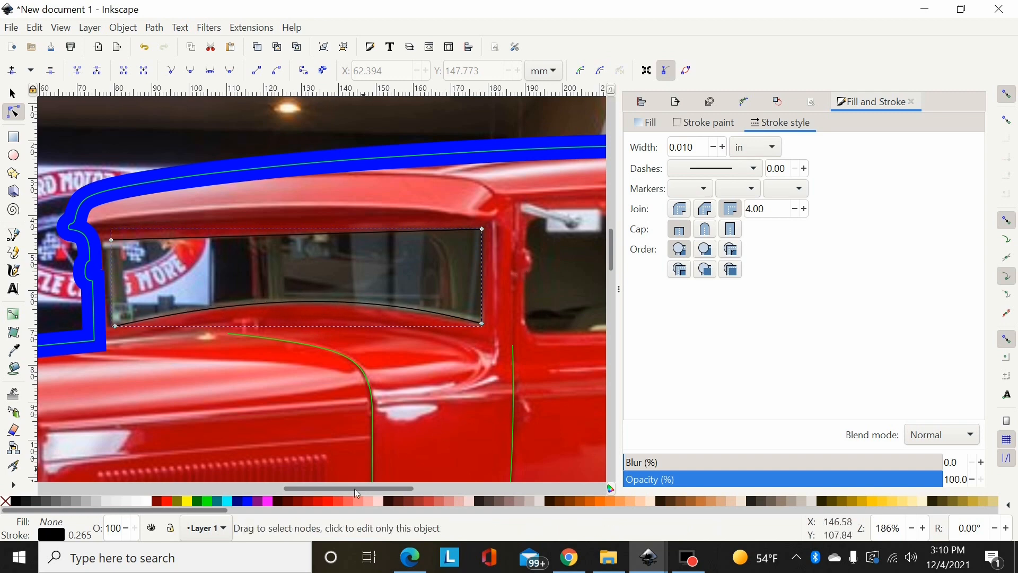
pyautogui.keyDown('shift'); pyautogui.click(207, 502); pyautogui.keyUp('shift')
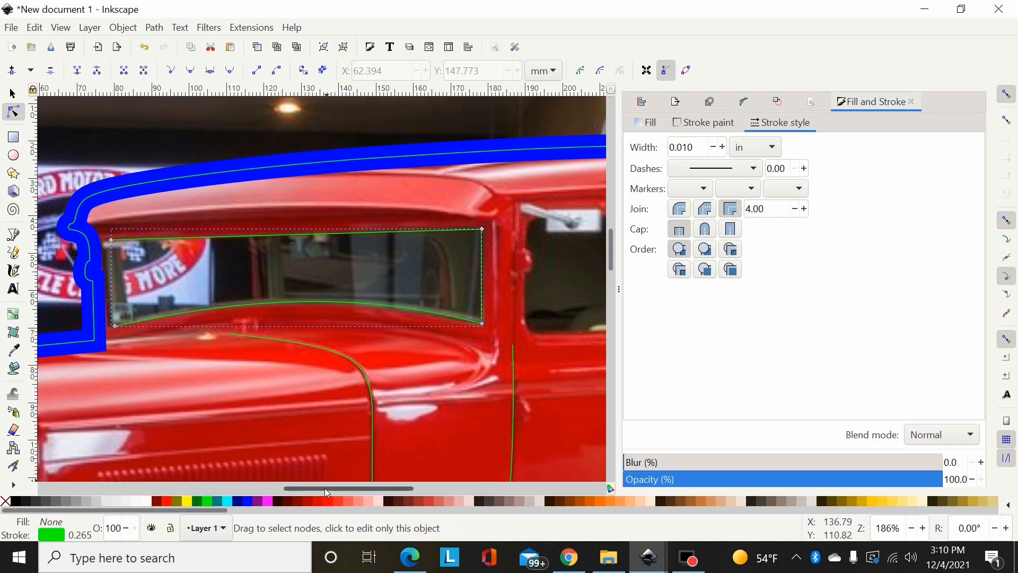
pyautogui.moveTo(325, 488); pyautogui.dragTo(365, 491)
pyautogui.scroll(2, 326, 287)
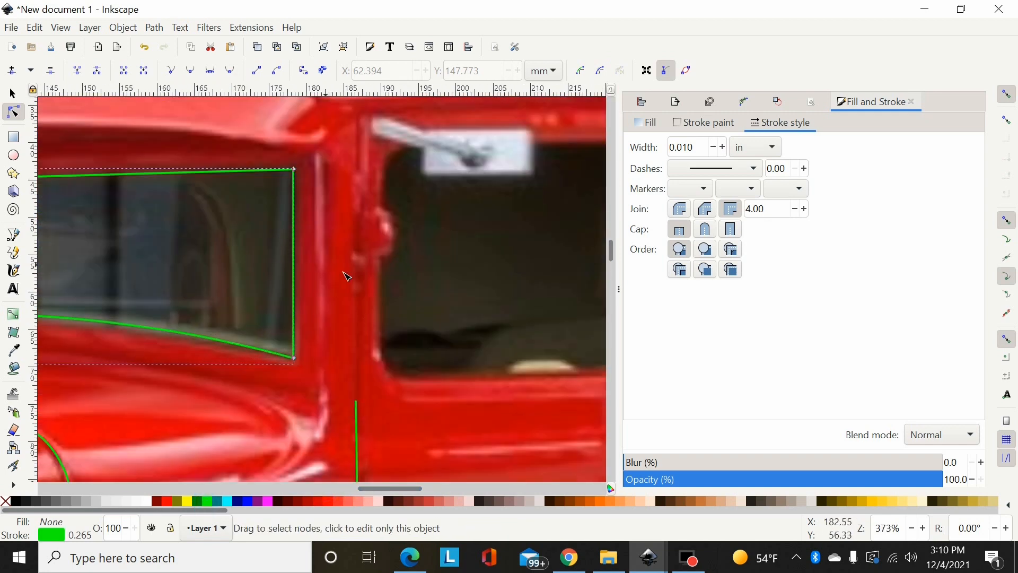
pyautogui.scroll(-3, 335, 286)
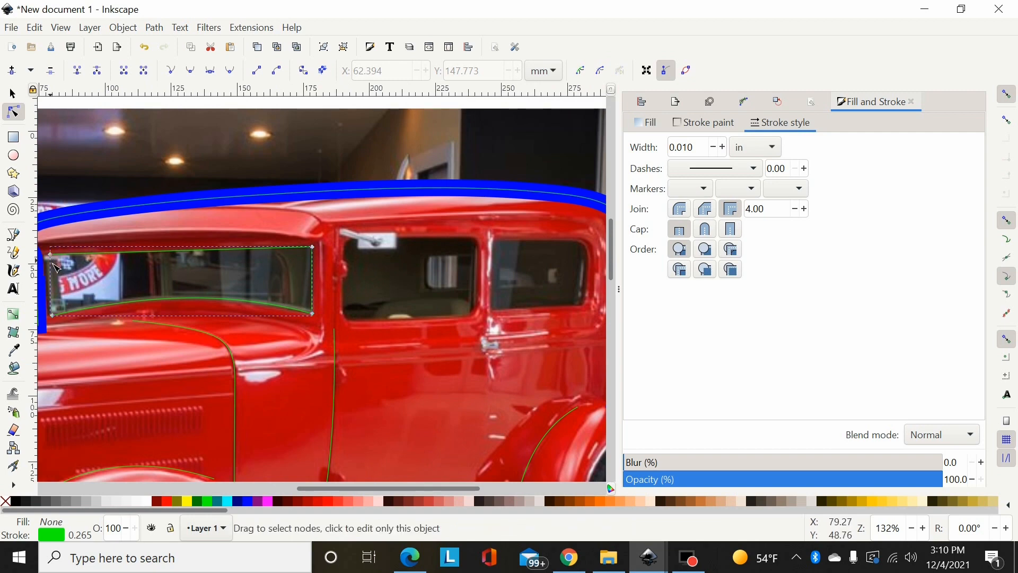
pyautogui.press('+')
pyautogui.press('+')
pyautogui.press('+')
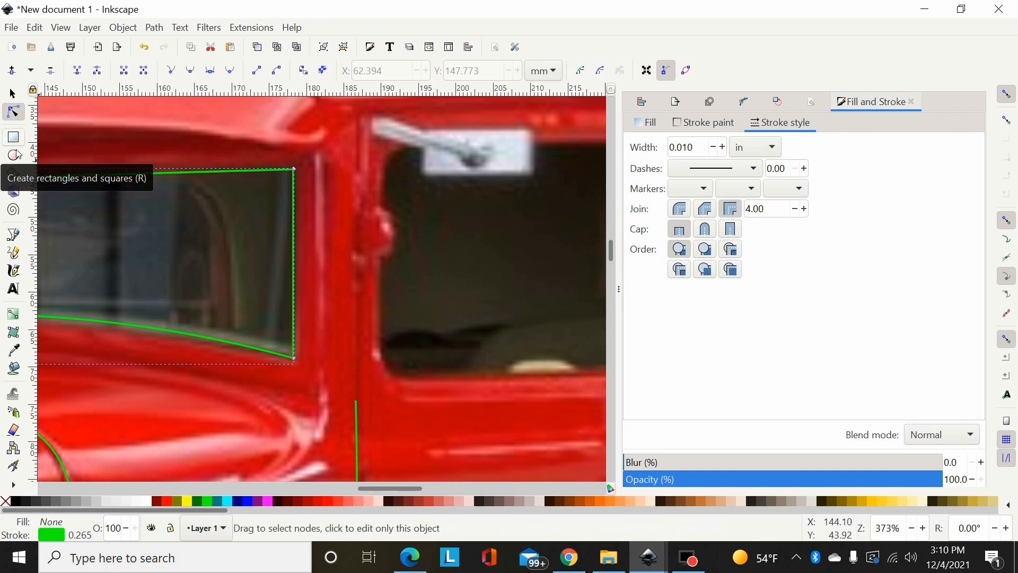
pyautogui.click(13, 234)
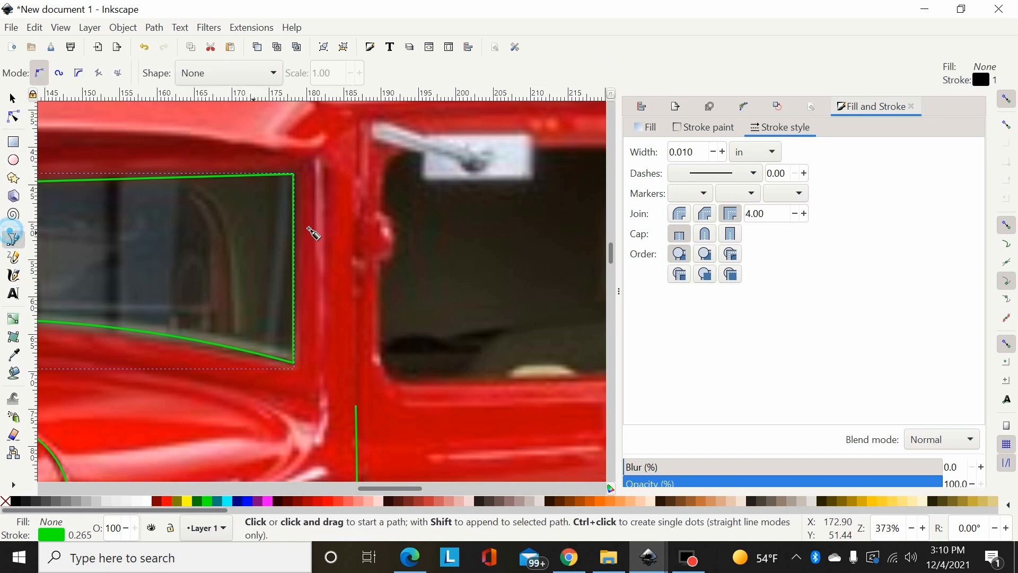
pyautogui.click(14, 113)
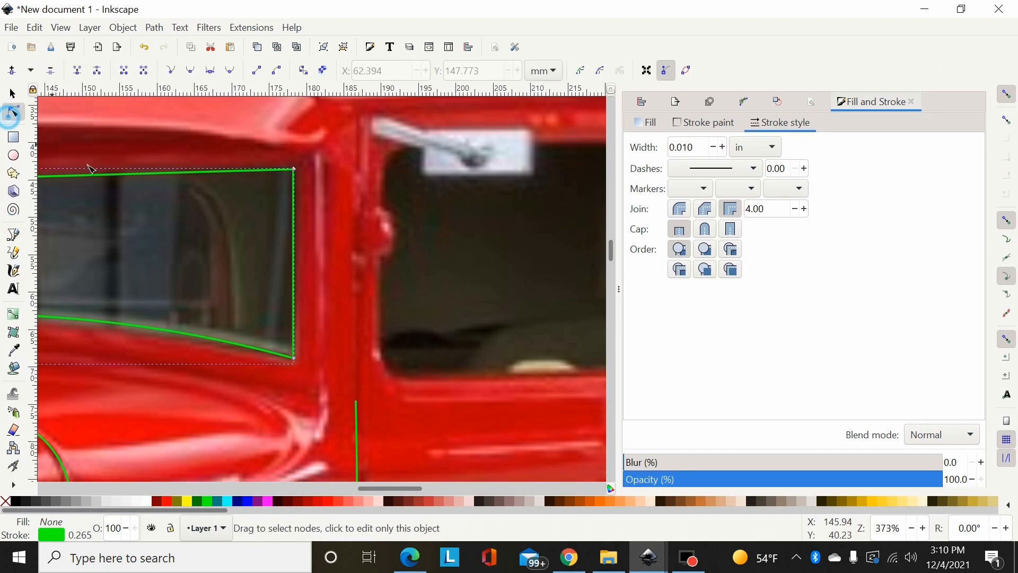
# Add two nodes near the middle of the windshield outline's rear edge and delete the segment between them to leave a small gap.
pyautogui.doubleClick(294, 237)
pyautogui.doubleClick(293, 270)
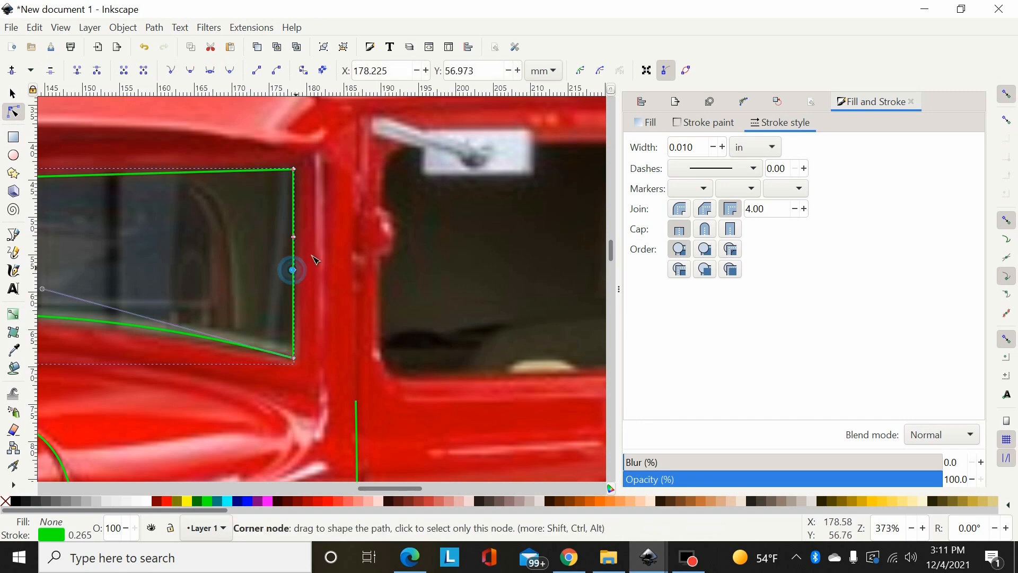
pyautogui.click(142, 72)
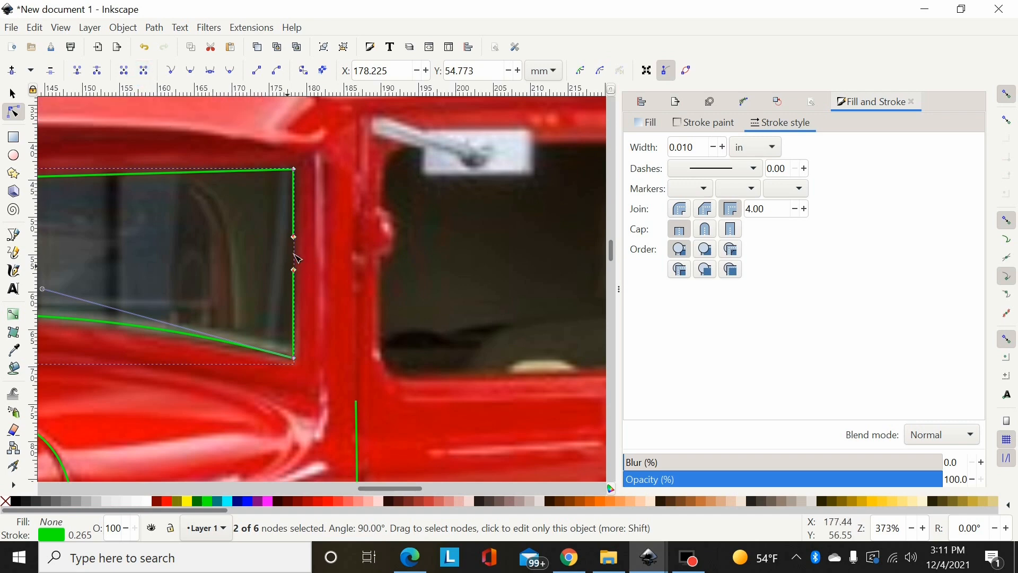
pyautogui.click(13, 94)
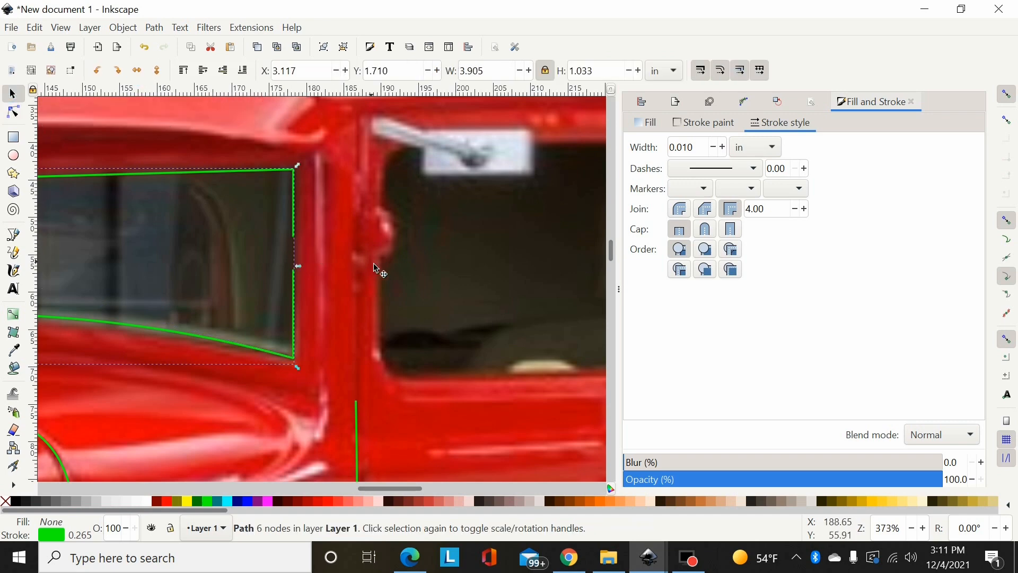
pyautogui.scroll(-2, 374, 263)
pyautogui.click(336, 278)
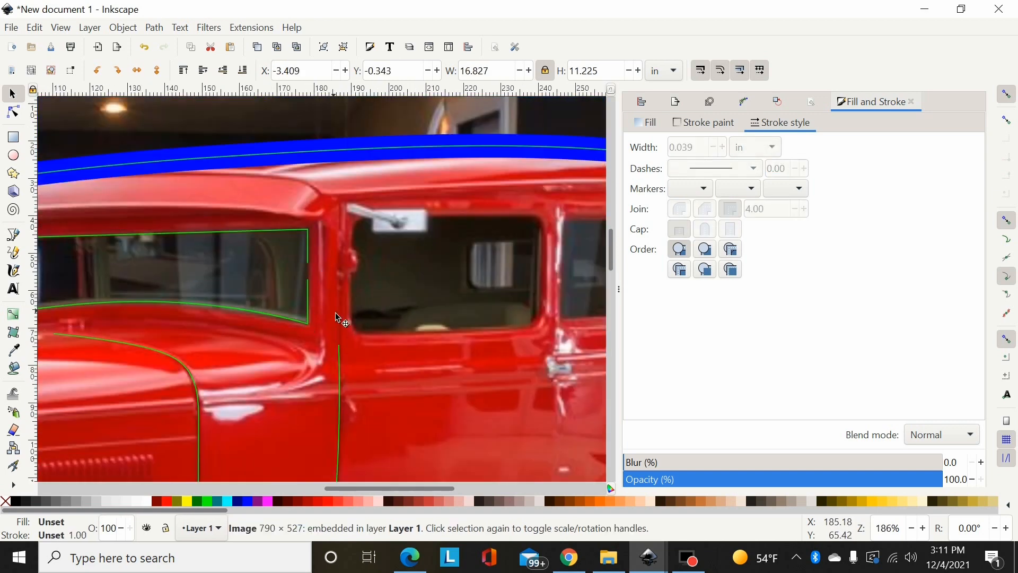
# Draw a green-stroked line about 94 mm long along the visor's lower edge above the windshield and bend it slightly upward.
pyautogui.moveTo(358, 485); pyautogui.dragTo(310, 484)
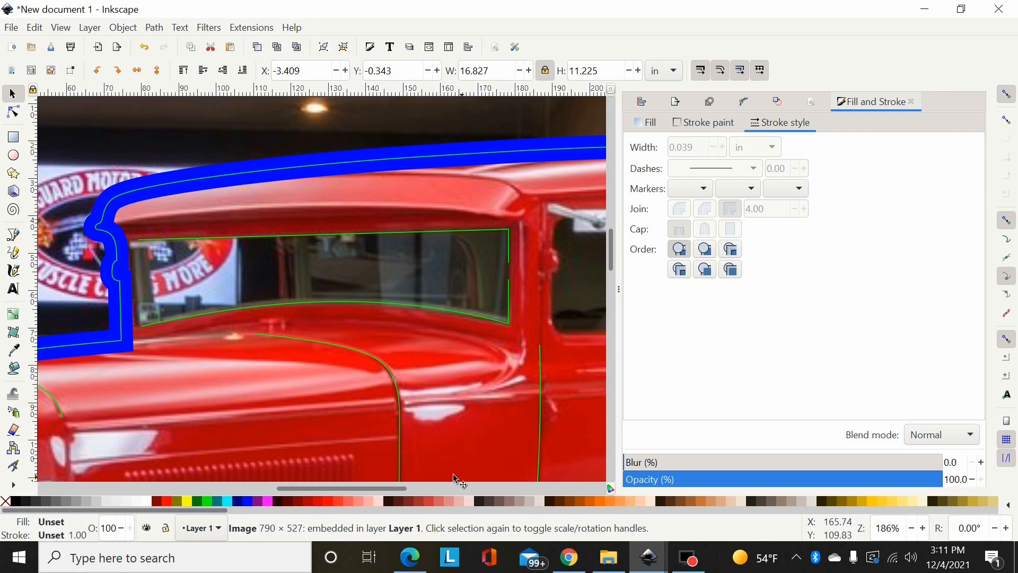
pyautogui.moveTo(386, 487); pyautogui.dragTo(391, 488)
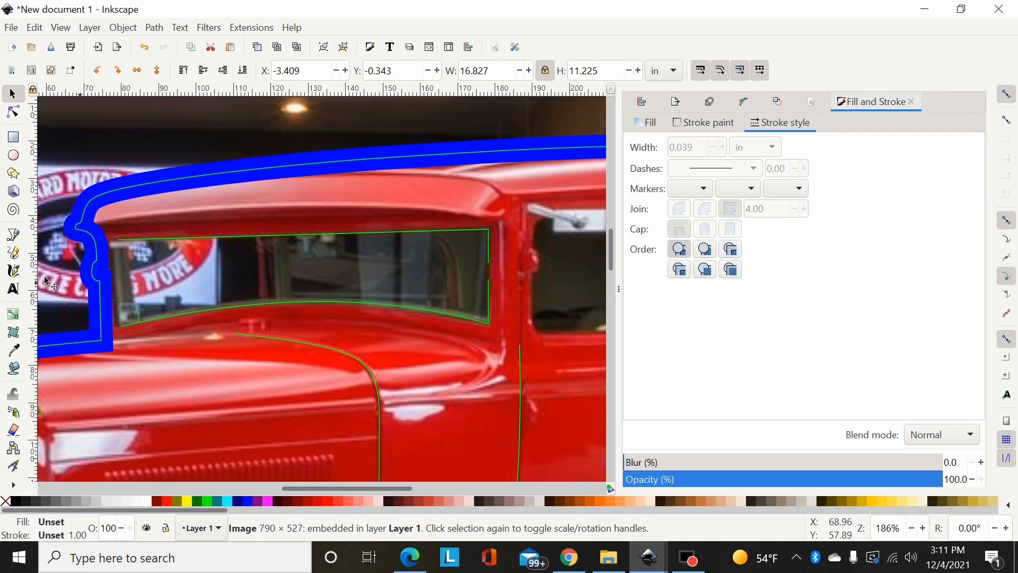
pyautogui.click(9, 235)
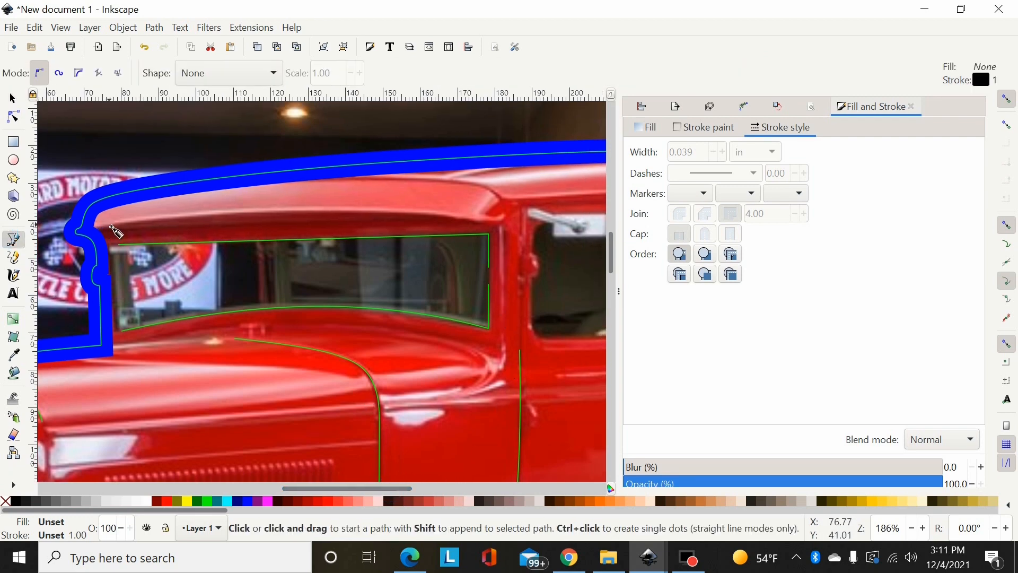
pyautogui.click(111, 227)
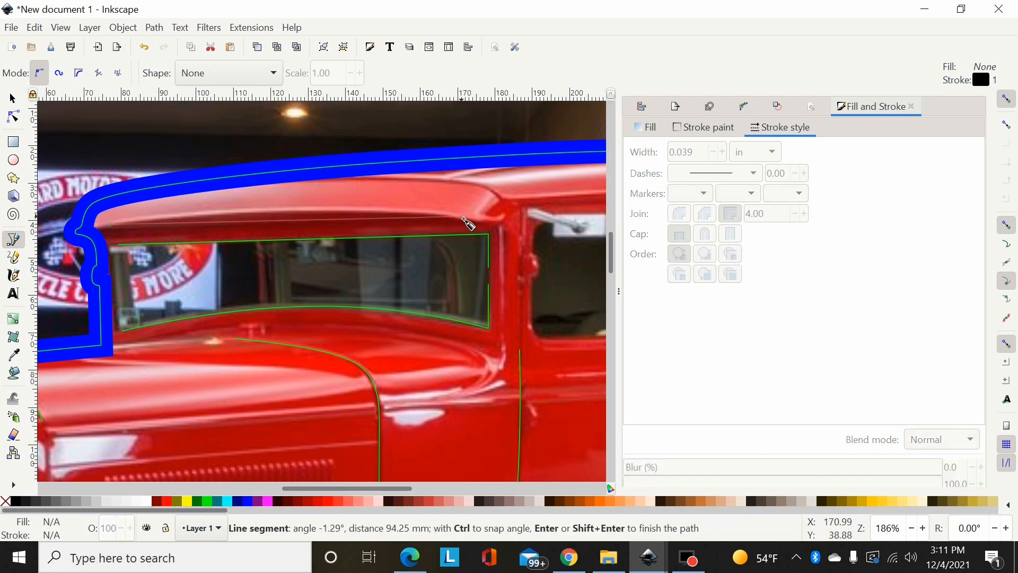
pyautogui.doubleClick(463, 219)
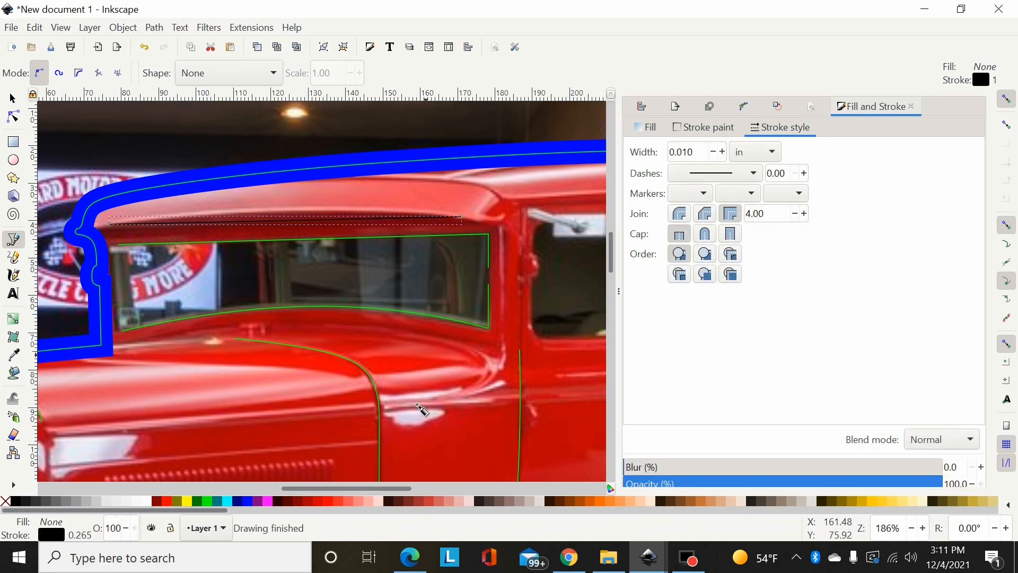
pyautogui.keyDown('shift'); pyautogui.click(211, 501); pyautogui.keyUp('shift')
pyautogui.click(13, 117)
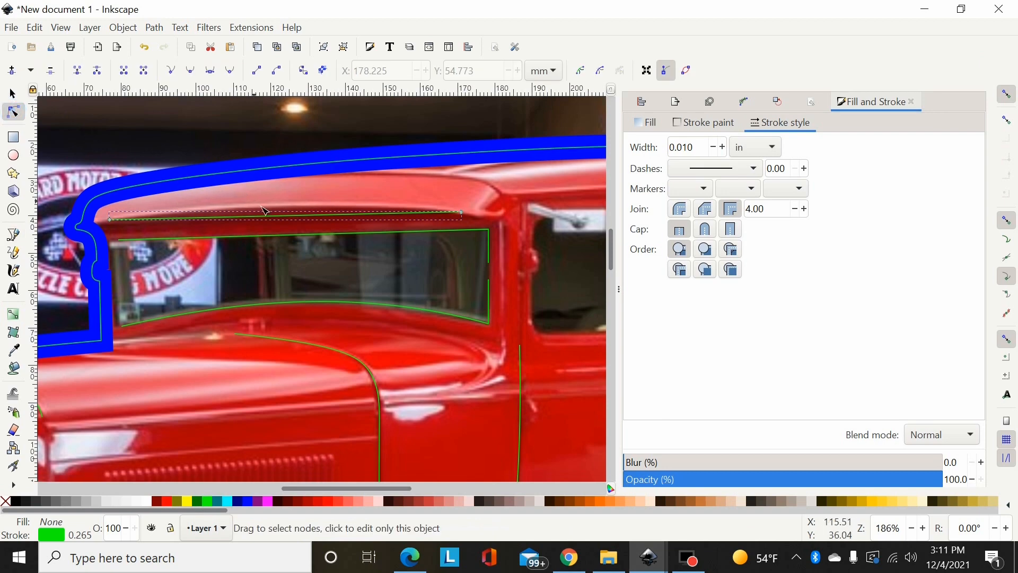
pyautogui.moveTo(278, 215); pyautogui.dragTo(285, 210)
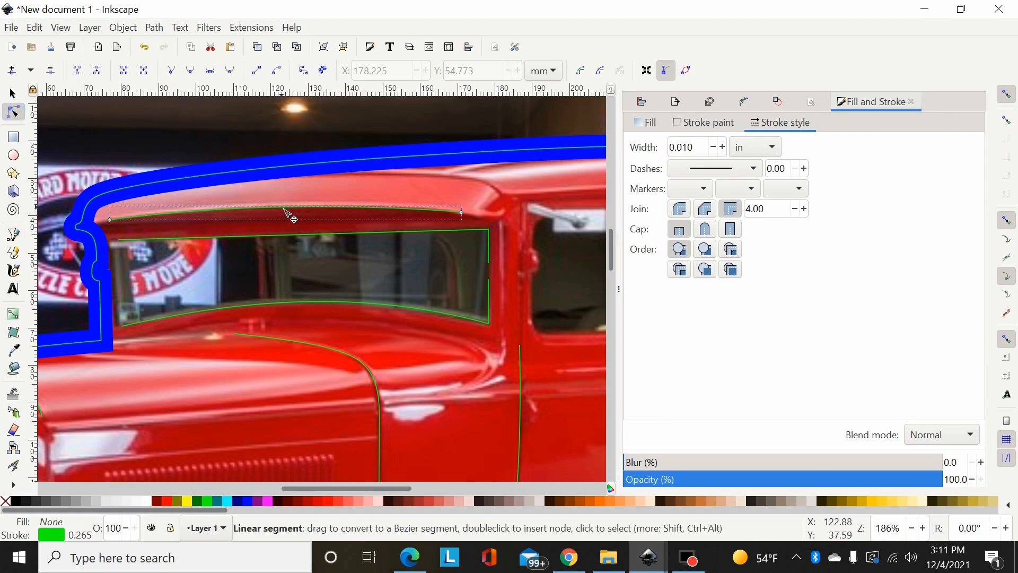
# Draw a line about 19 mm long at the visor's upper rear corner, curve it along the edge and give it a green stroke.
pyautogui.scroll(-10, 291, 341)
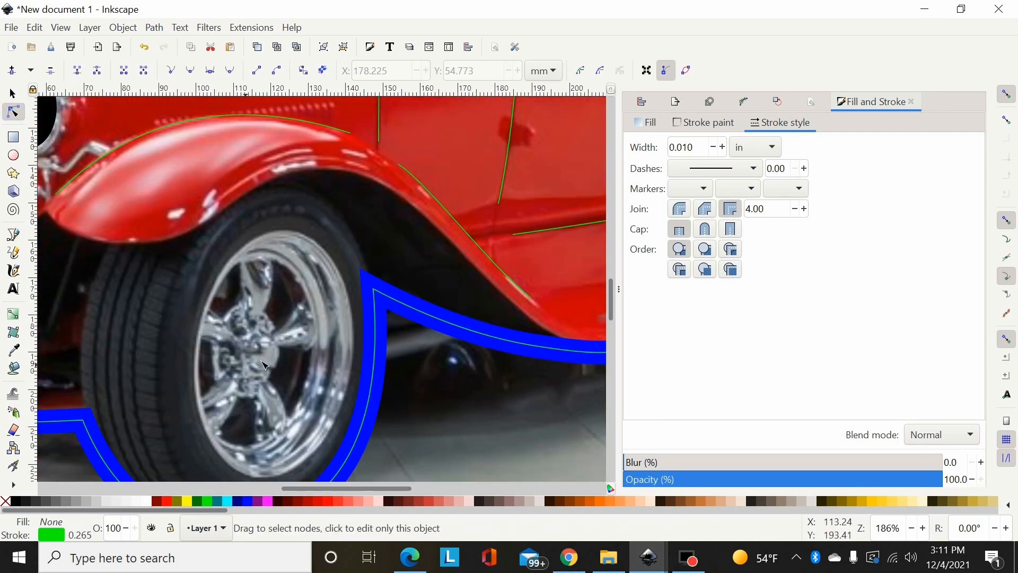
pyautogui.scroll(1, 281, 284)
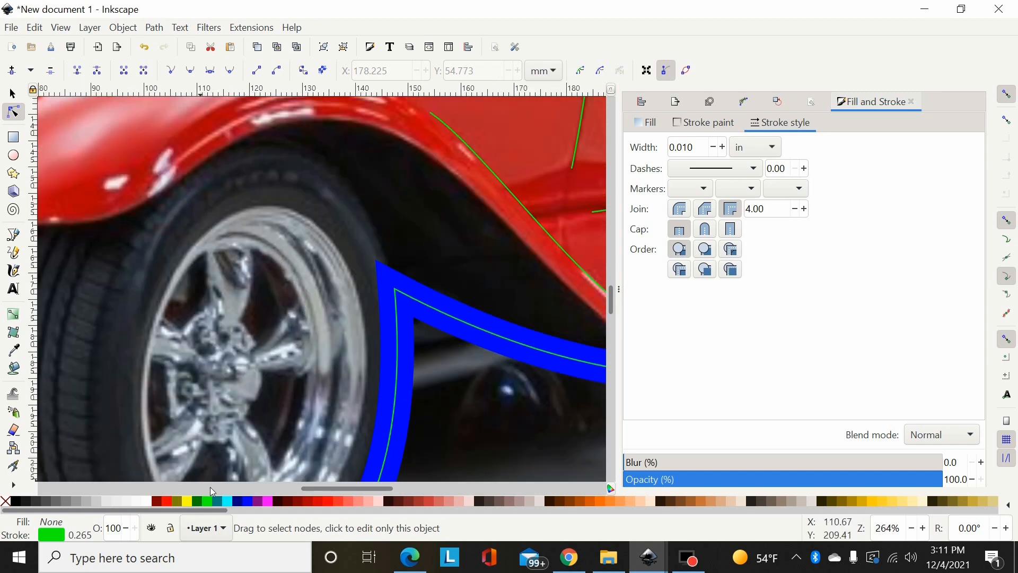
pyautogui.scroll(3, 435, 272)
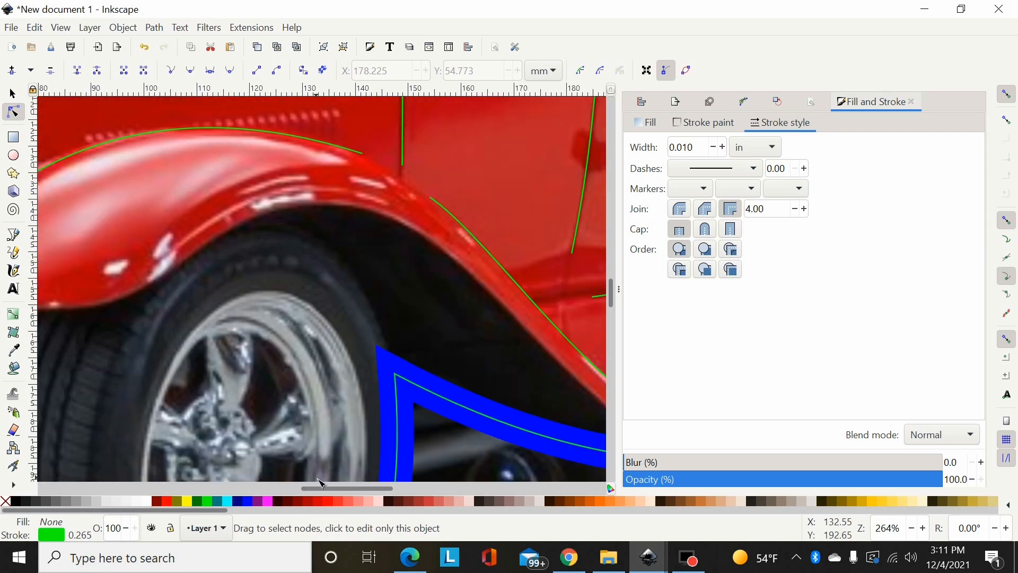
pyautogui.moveTo(318, 487); pyautogui.dragTo(373, 488)
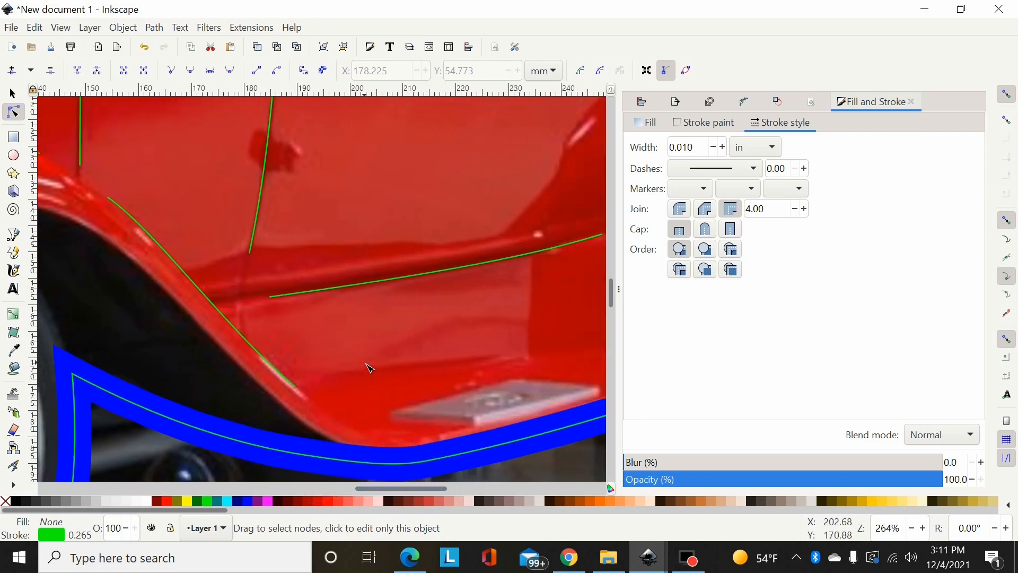
pyautogui.scroll(20, 370, 368)
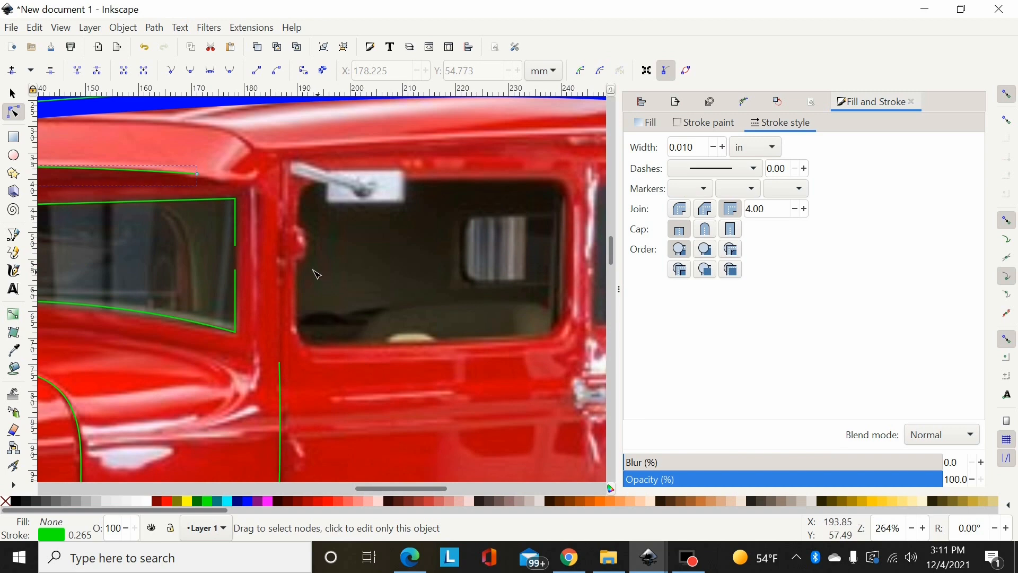
pyautogui.click(14, 234)
pyautogui.scroll(3, 195, 221)
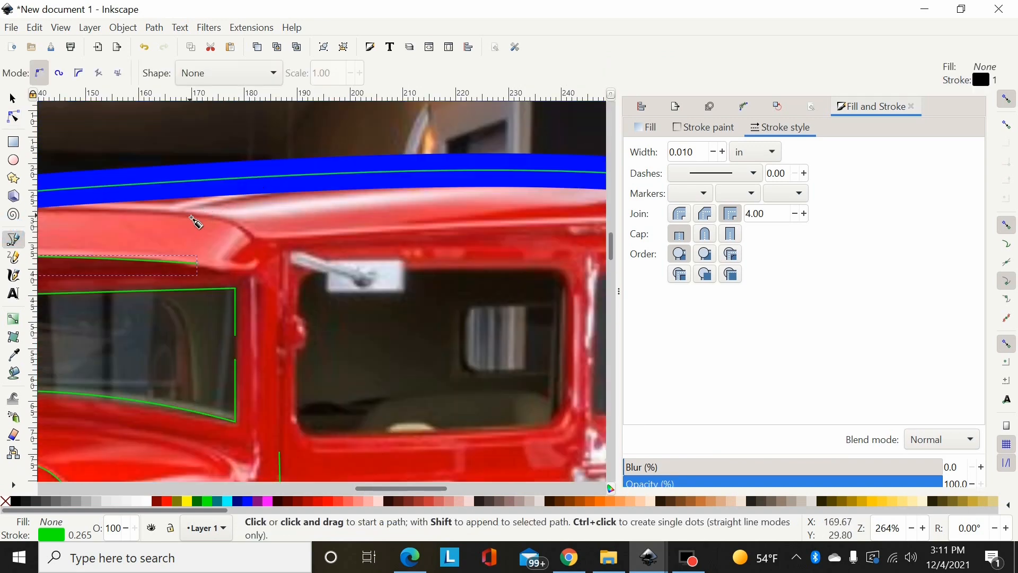
pyautogui.click(153, 213)
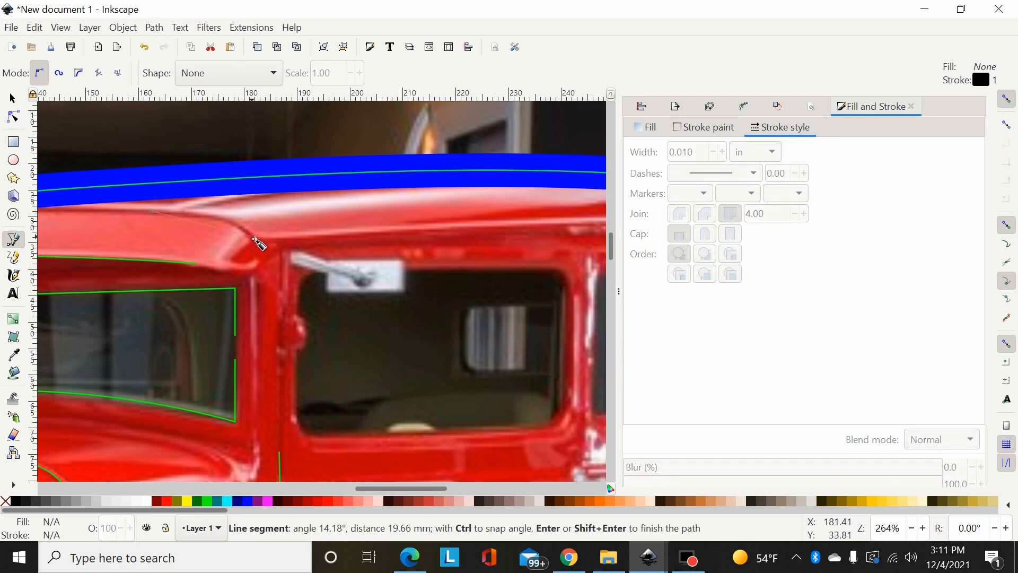
pyautogui.click(252, 237)
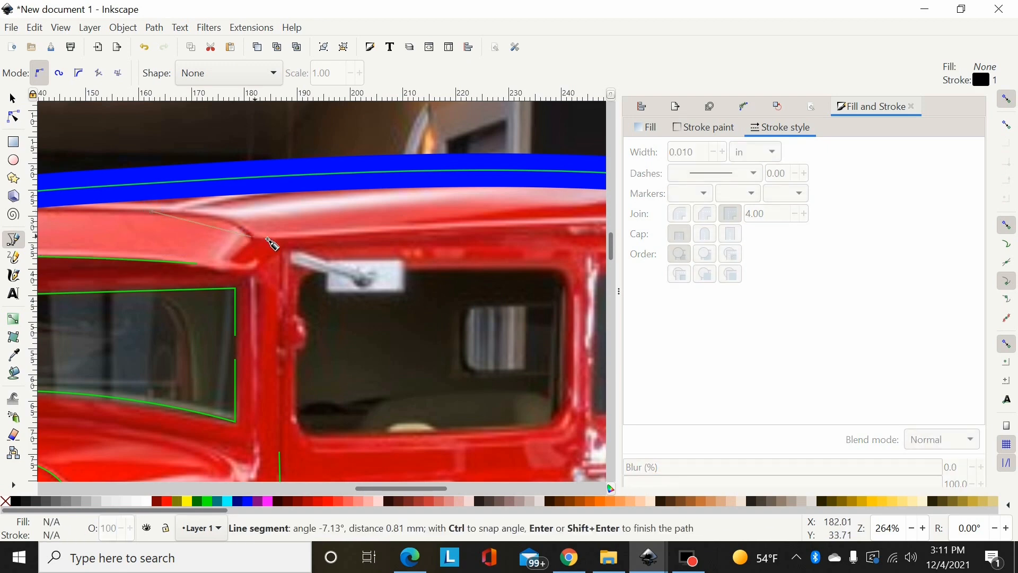
pyautogui.press('Return')
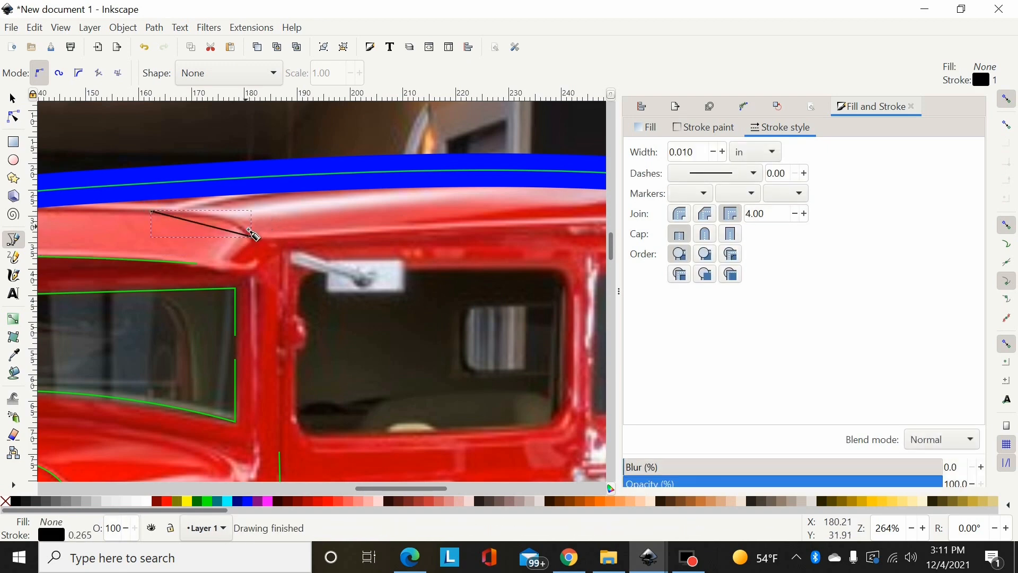
pyautogui.click(14, 115)
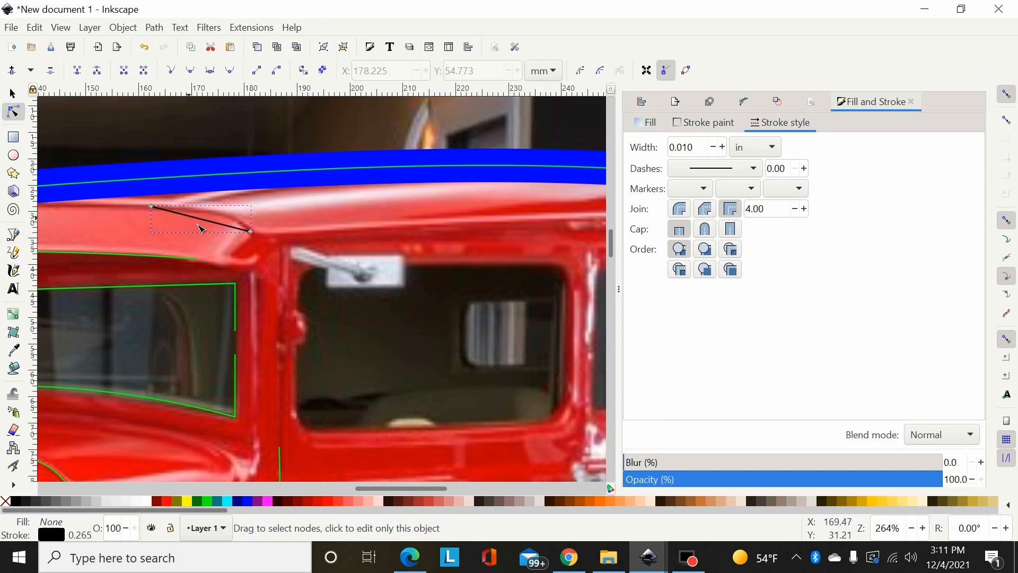
pyautogui.moveTo(202, 225); pyautogui.dragTo(232, 227)
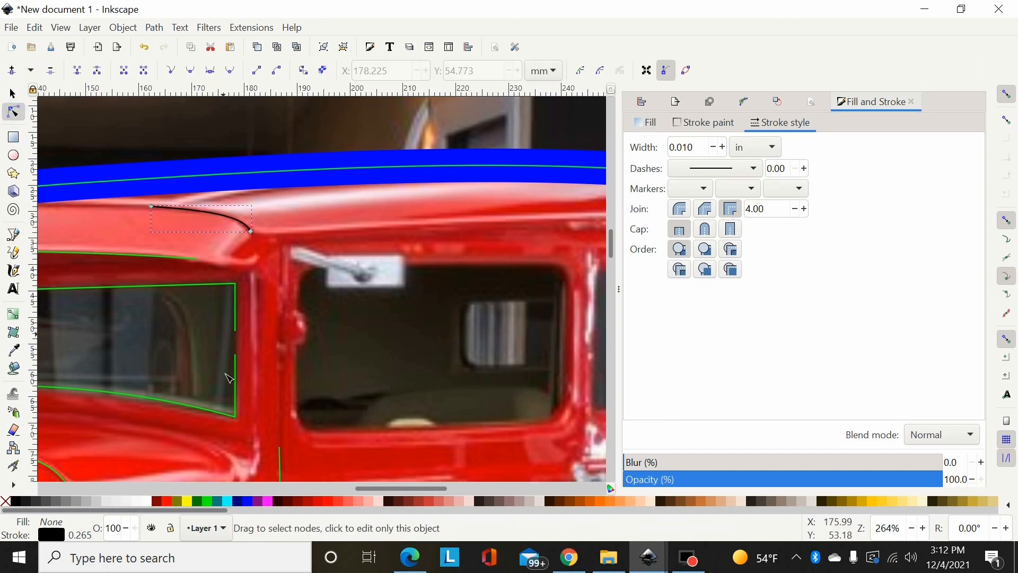
pyautogui.keyDown('shift'); pyautogui.click(209, 503); pyautogui.keyUp('shift')
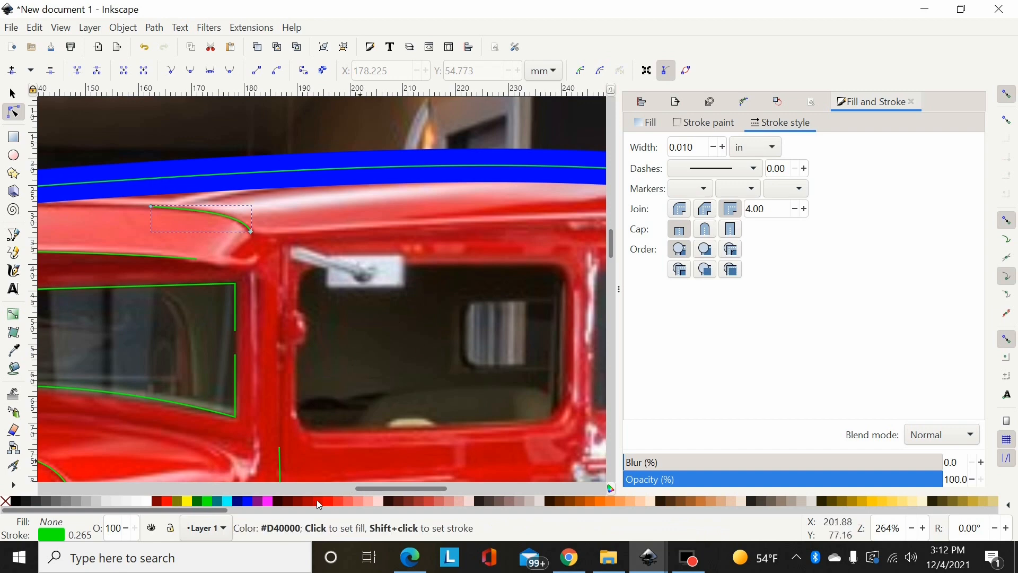
# Draw a green-stroked line about 75 mm long along the roof edge above the side windows and bend it slightly upward.
pyautogui.moveTo(385, 488); pyautogui.dragTo(407, 488)
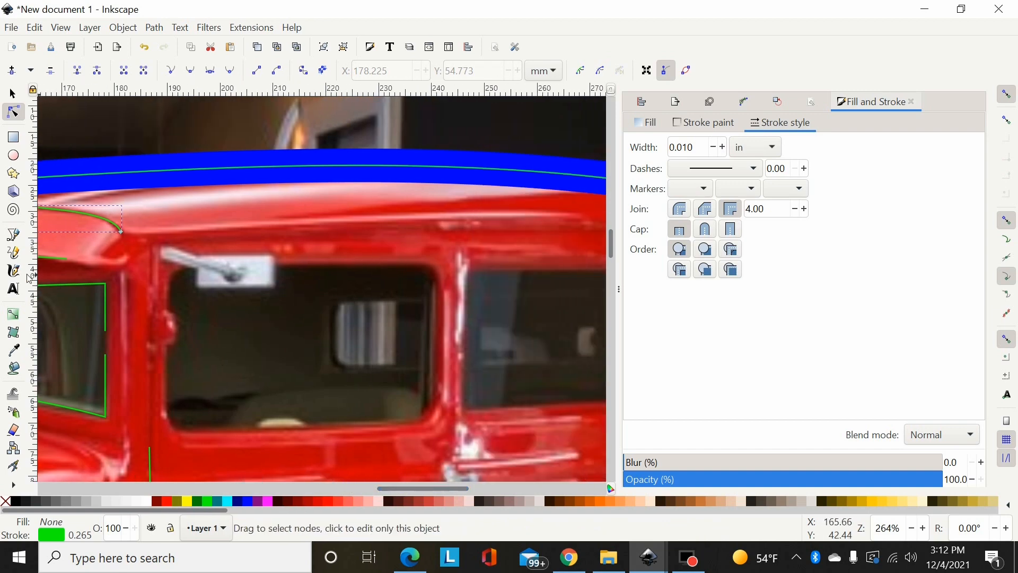
pyautogui.click(13, 234)
pyautogui.click(153, 237)
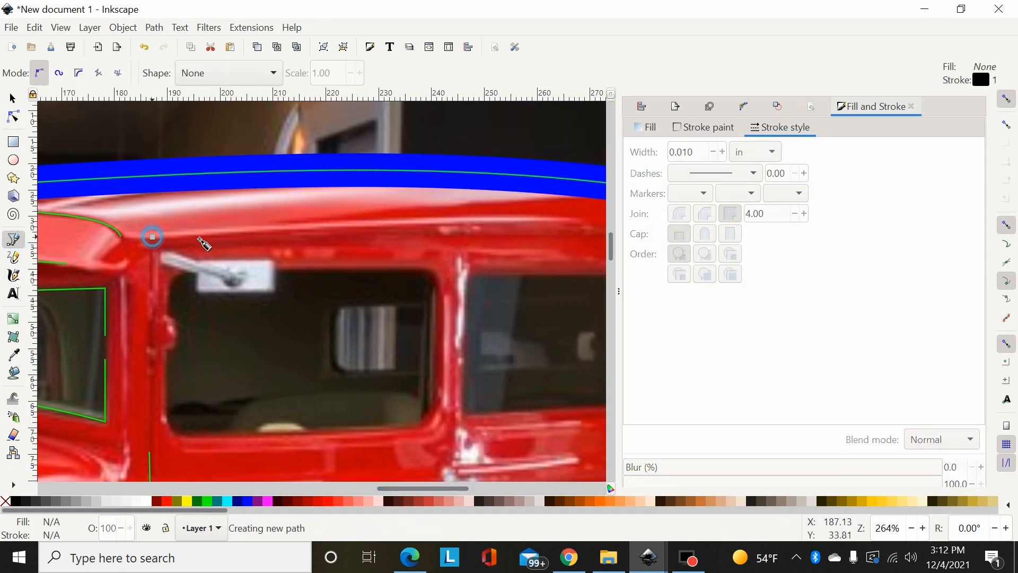
pyautogui.doubleClick(548, 220)
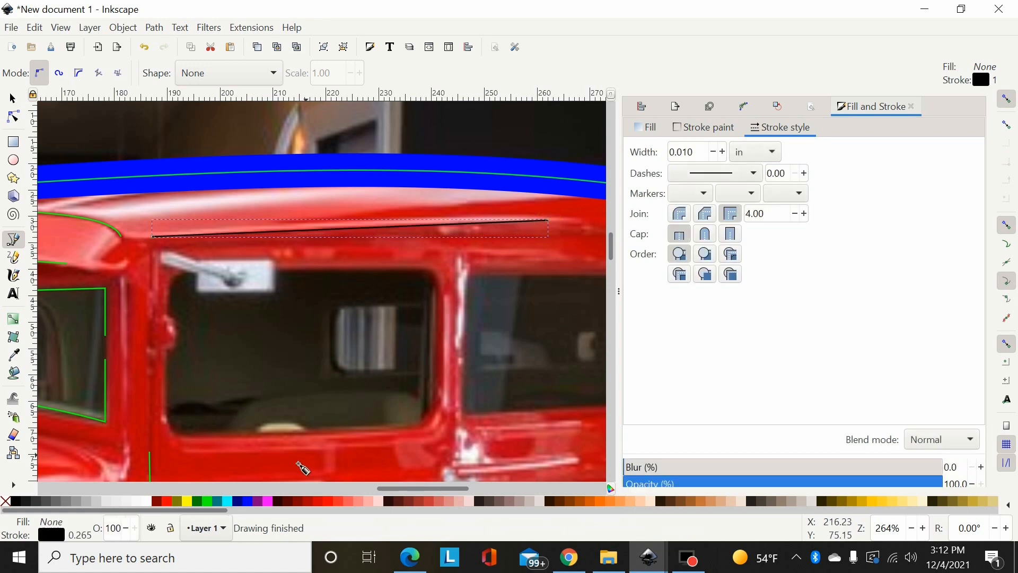
pyautogui.keyDown('shift'); pyautogui.click(210, 508); pyautogui.keyUp('shift')
pyautogui.click(13, 116)
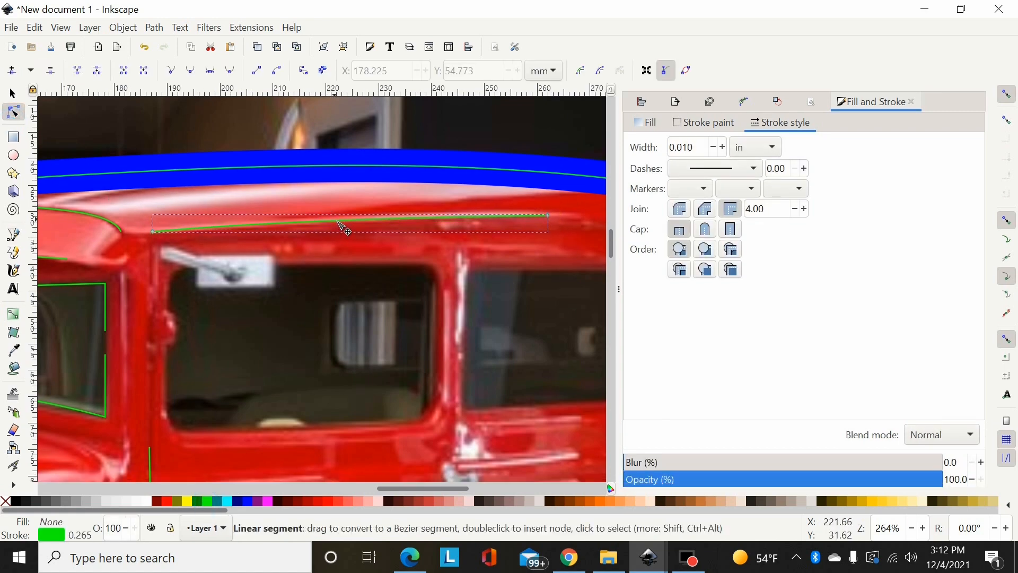
# Examine the car's side from the roof edge to the rear fender for body and window lines still to trace.
pyautogui.scroll(-3, 518, 283)
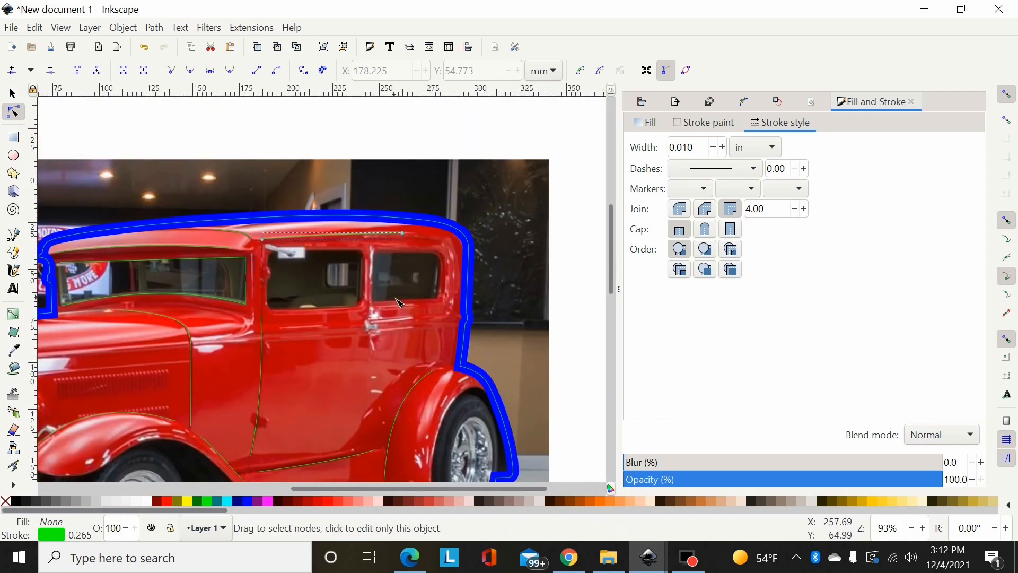
pyautogui.scroll(-1, 505, 341)
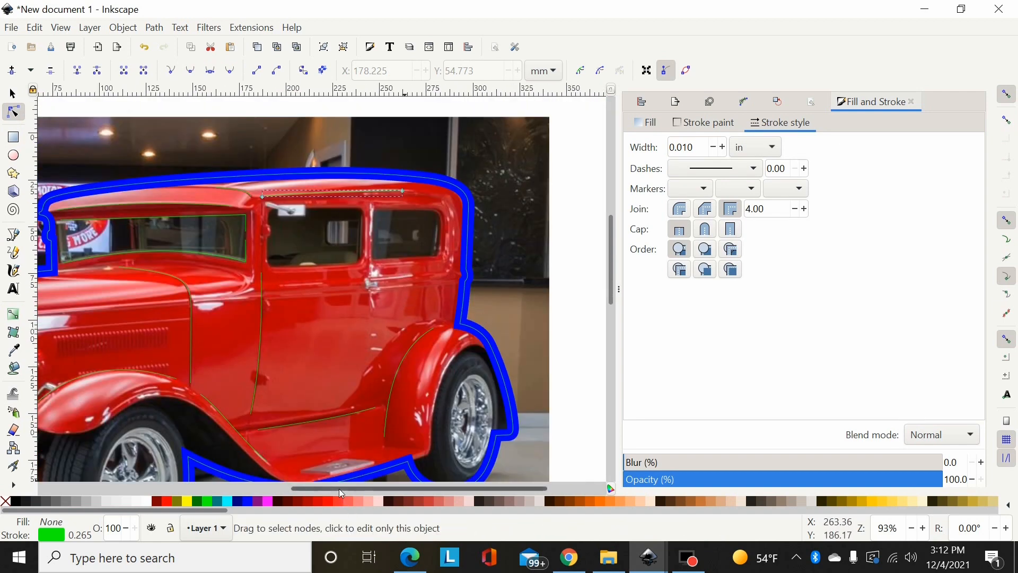
pyautogui.moveTo(339, 488); pyautogui.dragTo(363, 488)
pyautogui.press('+')
pyautogui.press('+')
pyautogui.press('+')
pyautogui.scroll(-10, 354, 236)
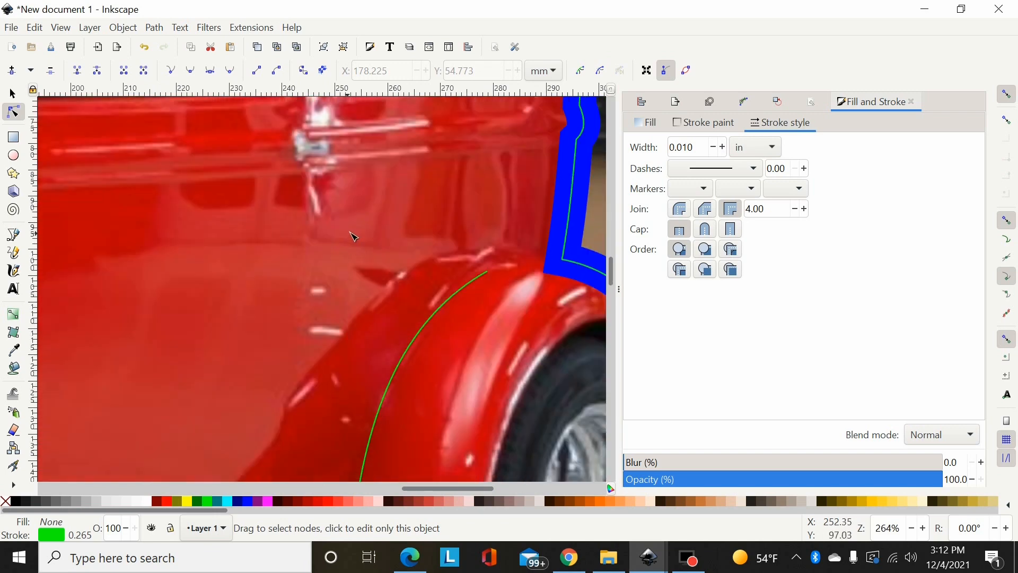
pyautogui.press('-')
pyautogui.press('-')
pyautogui.scroll(2, 373, 235)
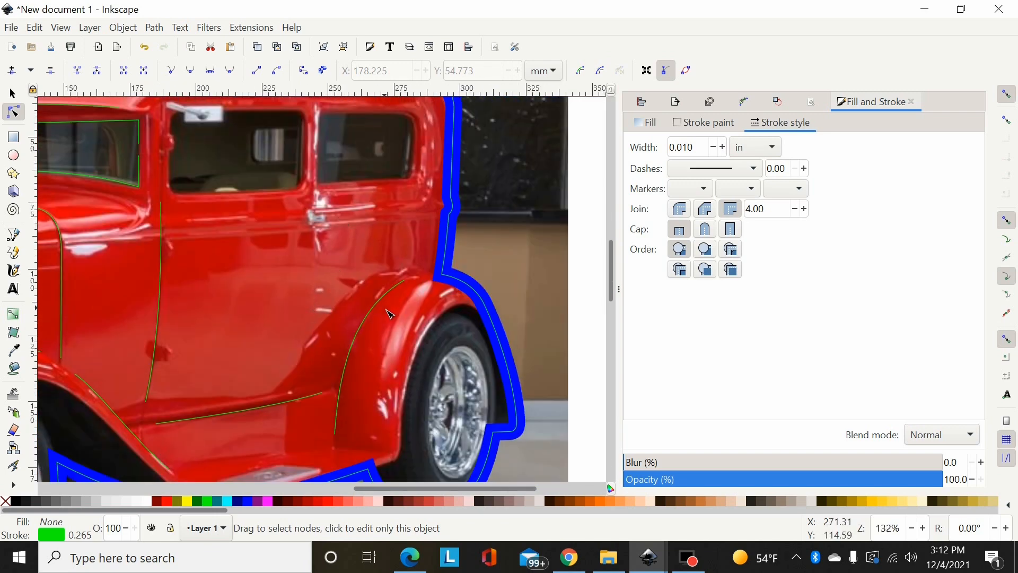
pyautogui.press('-')
pyautogui.press('+')
pyautogui.press('+')
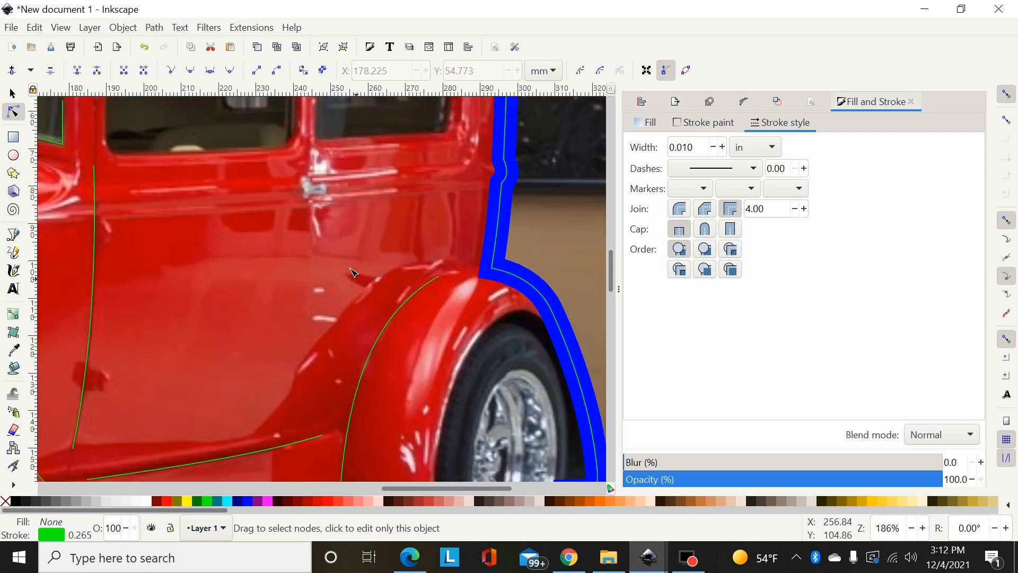
pyautogui.scroll(-4, 350, 271)
pyautogui.scroll(6, 305, 160)
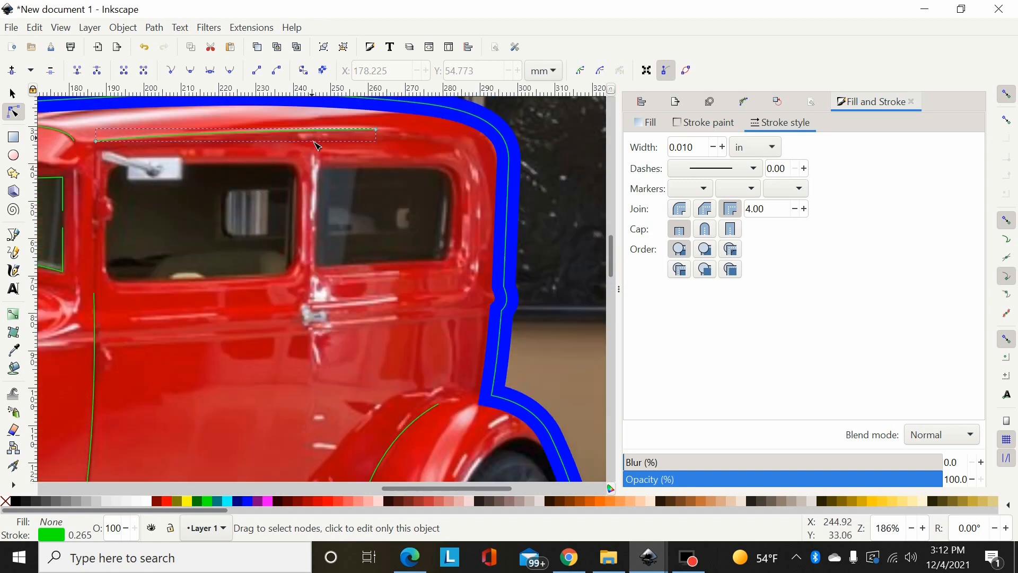
pyautogui.scroll(-4, 320, 391)
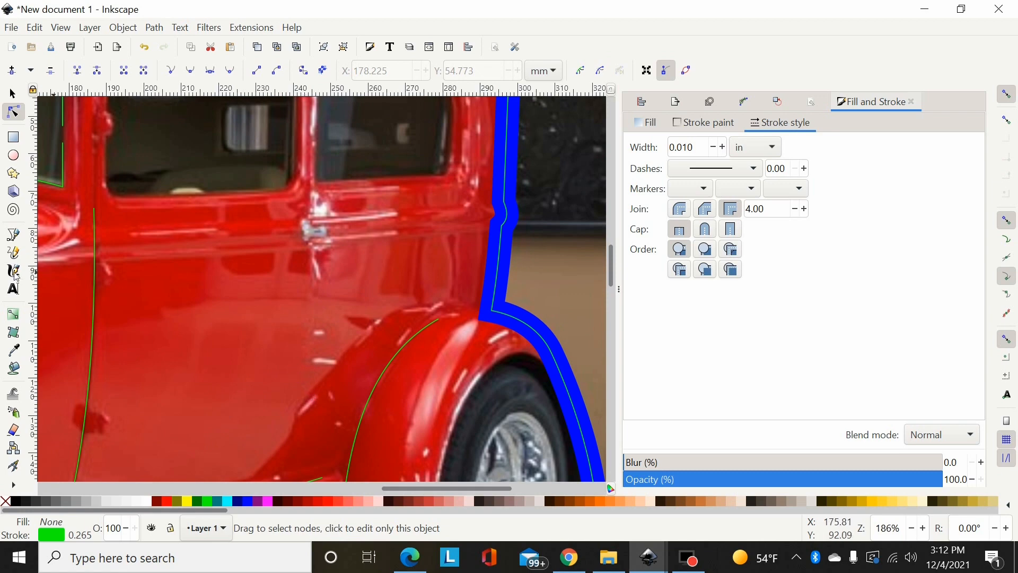
# Draw a straight vertical line about 44 mm long along the door's rear seam, from below the handle towards the rear fender.
pyautogui.click(13, 234)
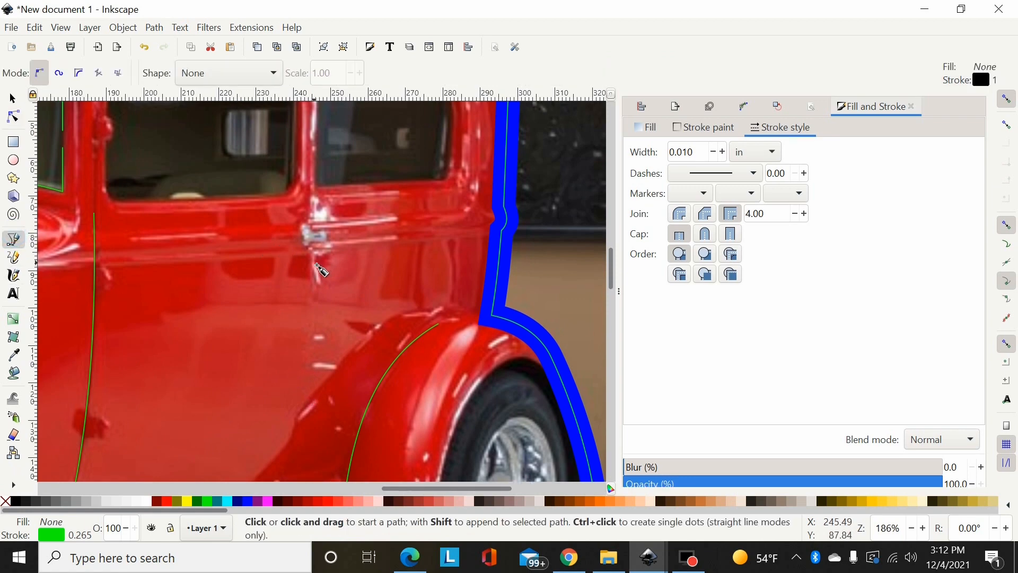
pyautogui.click(319, 271)
pyautogui.scroll(-8, 318, 272)
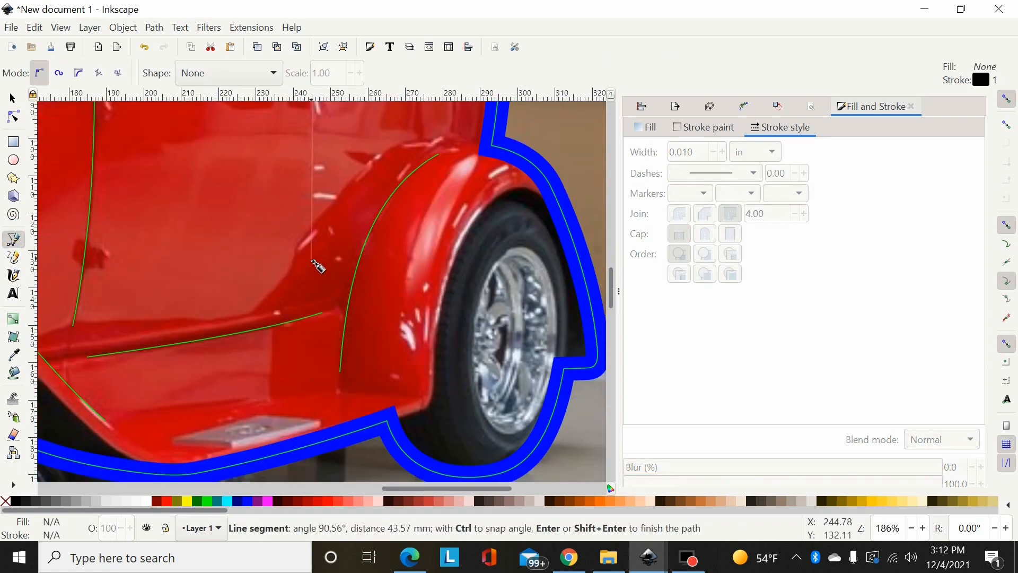
pyautogui.doubleClick(313, 261)
pyautogui.scroll(6, 257, 215)
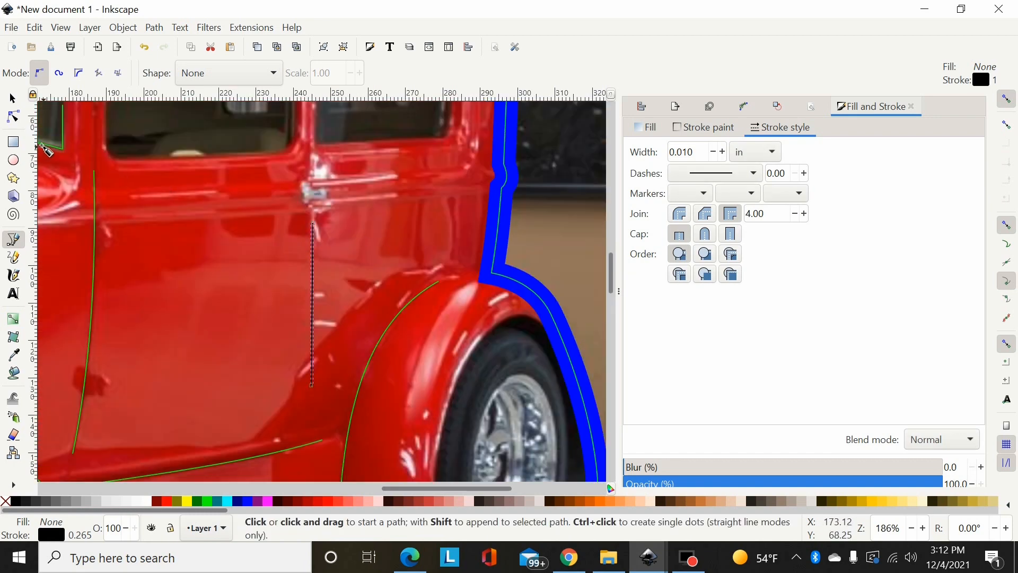
# Bend the rear door seam line slightly towards the rear, adjust its lower end to the seam, and give it a green stroke.
pyautogui.click(13, 115)
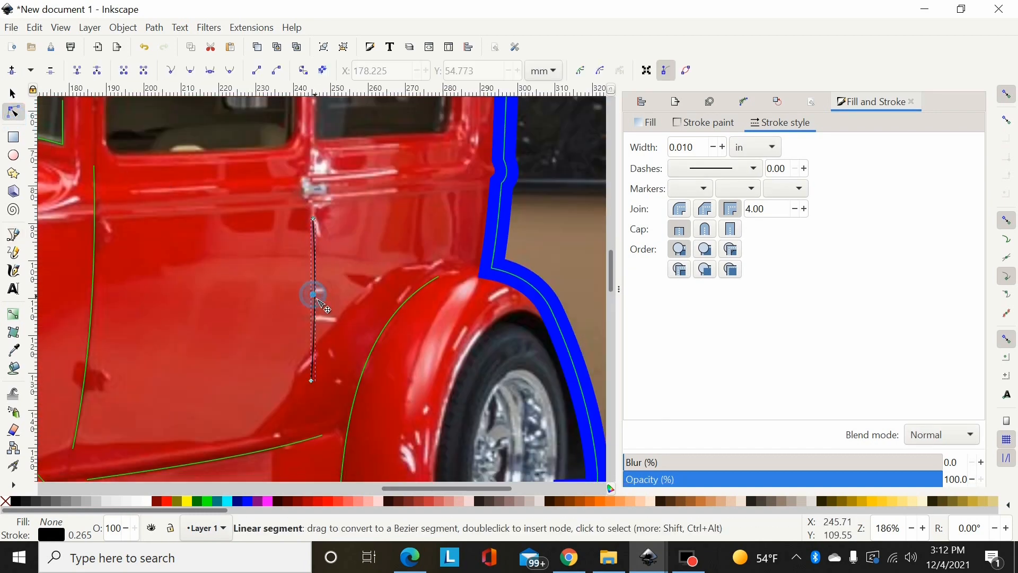
pyautogui.moveTo(317, 298); pyautogui.dragTo(318, 299)
pyautogui.click(312, 381)
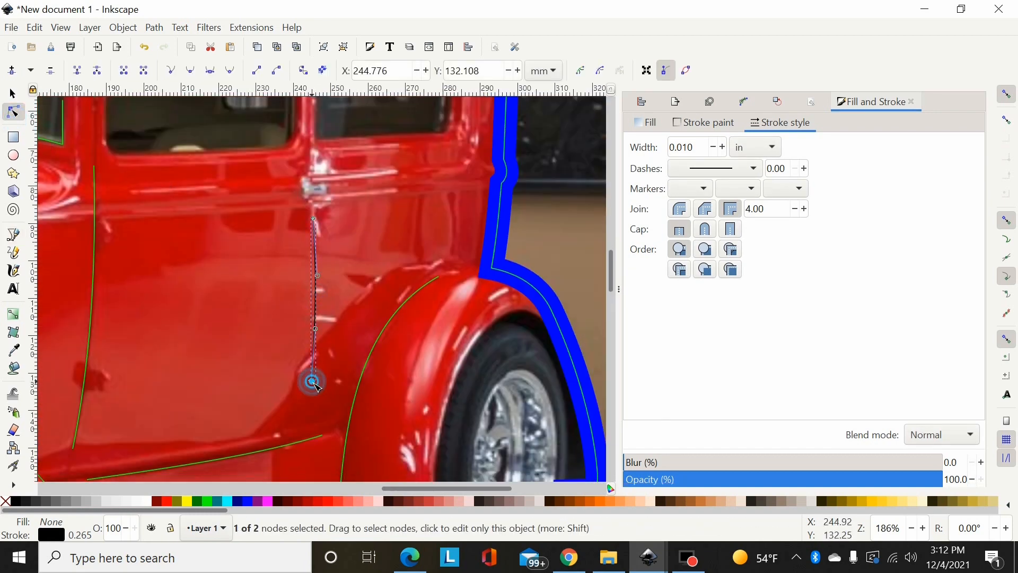
pyautogui.moveTo(317, 386); pyautogui.dragTo(315, 390)
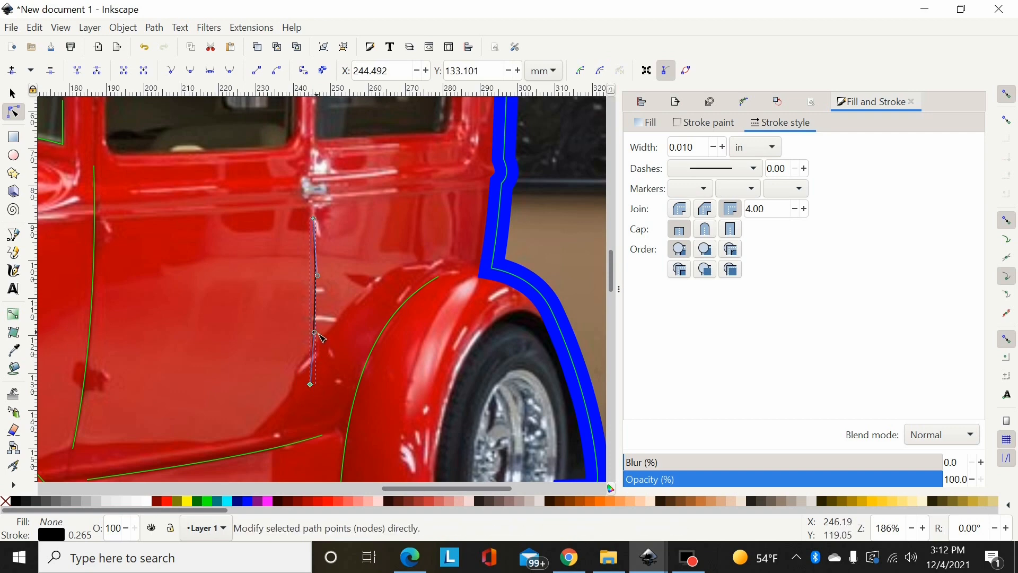
pyautogui.moveTo(315, 332); pyautogui.dragTo(316, 330)
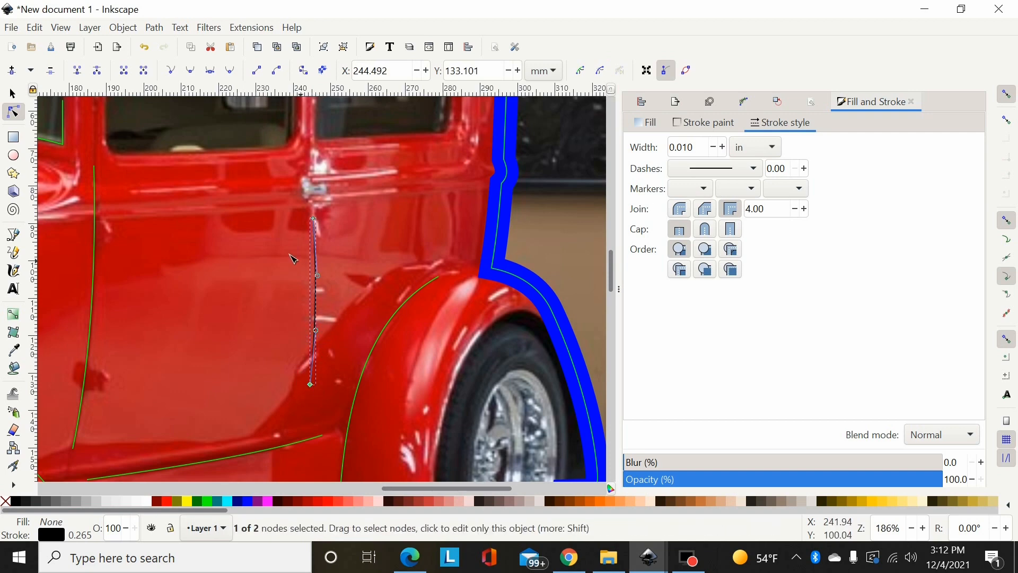
pyautogui.keyDown('shift'); pyautogui.click(204, 500); pyautogui.keyUp('shift')
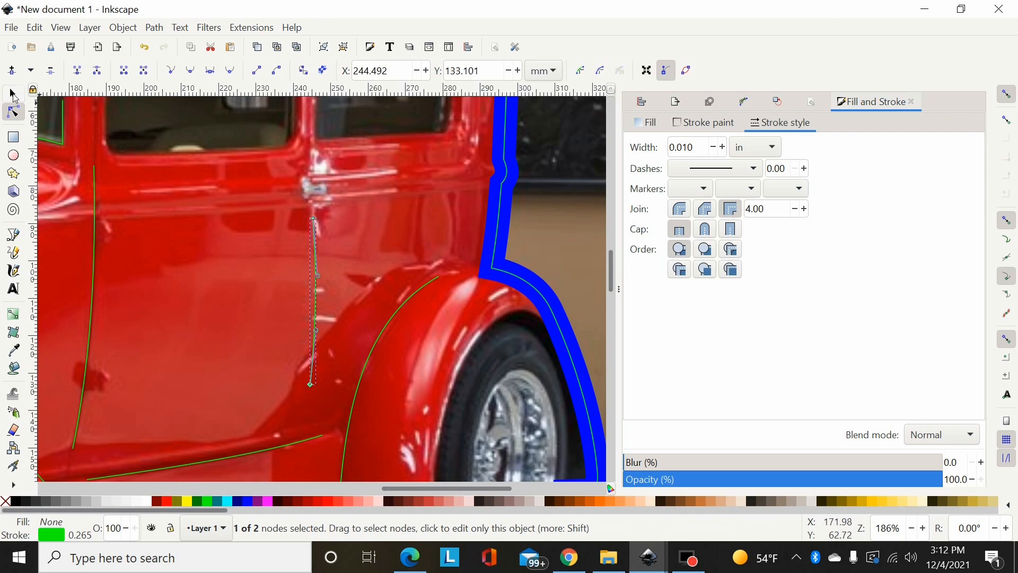
pyautogui.click(13, 95)
pyautogui.click(343, 279)
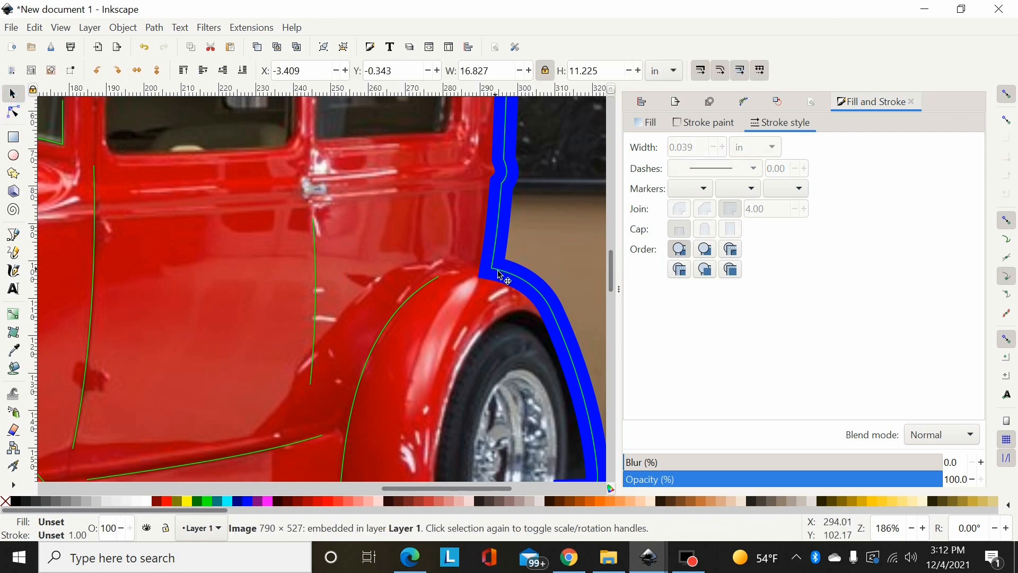
# Trace the rear side window's upper, rear and lower edges as an open path of straight segments with angled rear corners.
pyautogui.scroll(3, 509, 268)
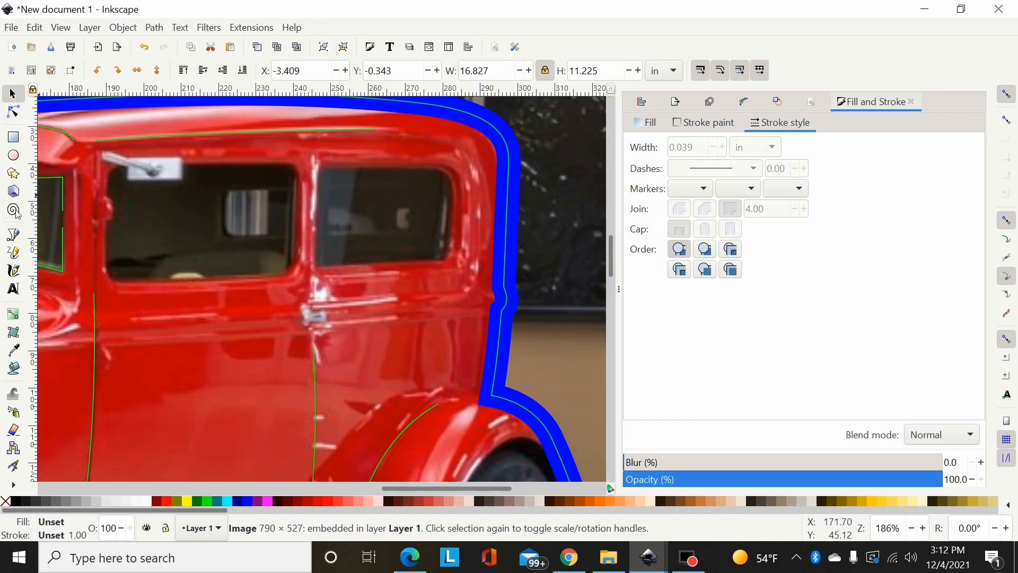
pyautogui.click(16, 238)
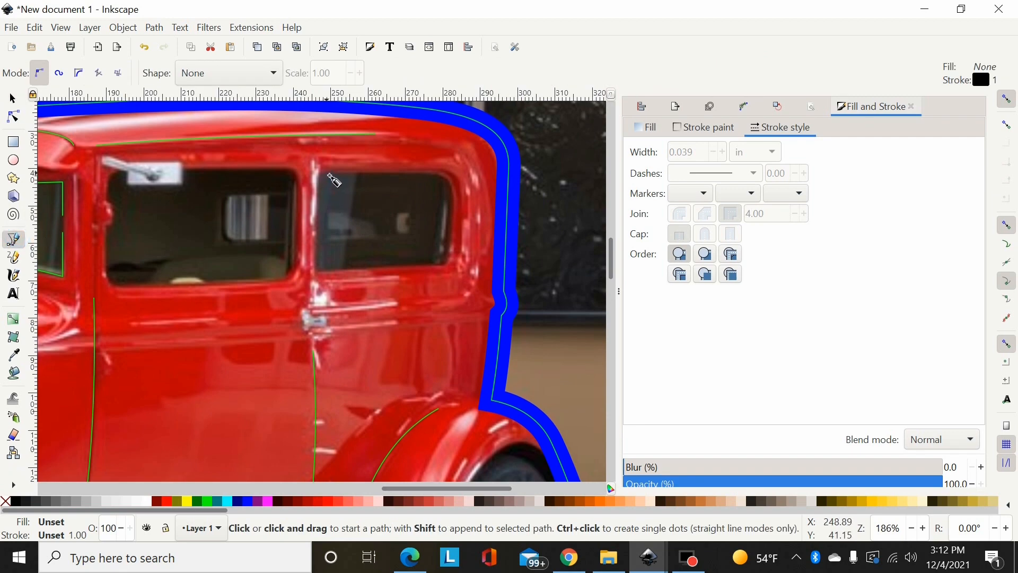
pyautogui.click(327, 173)
pyautogui.click(431, 174)
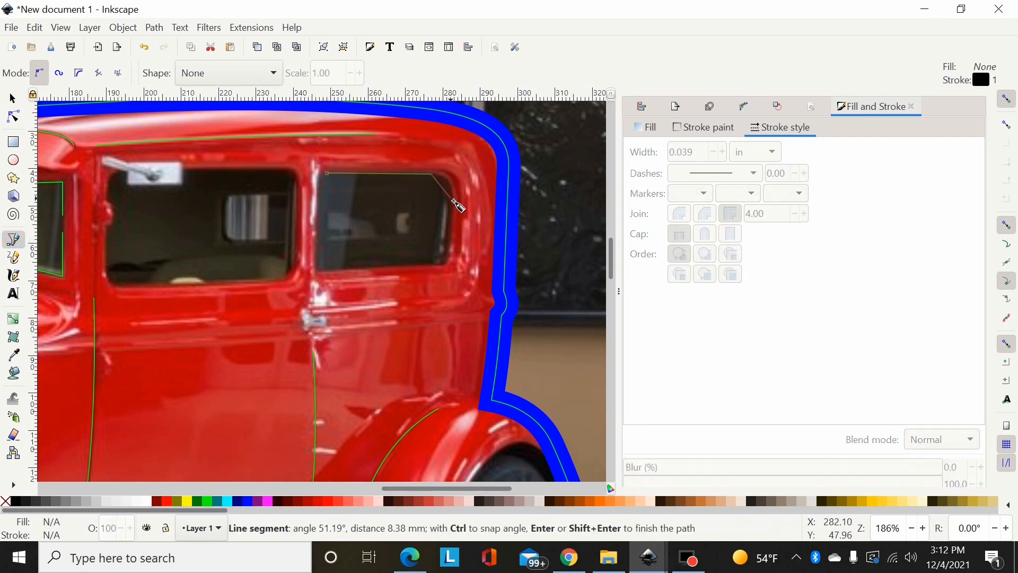
pyautogui.click(453, 199)
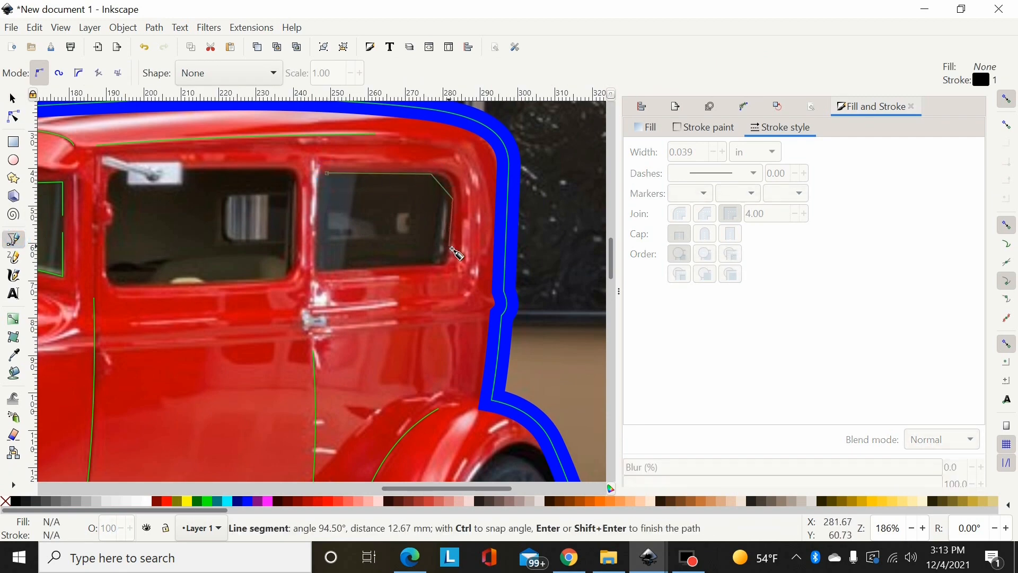
pyautogui.click(450, 245)
pyautogui.click(434, 264)
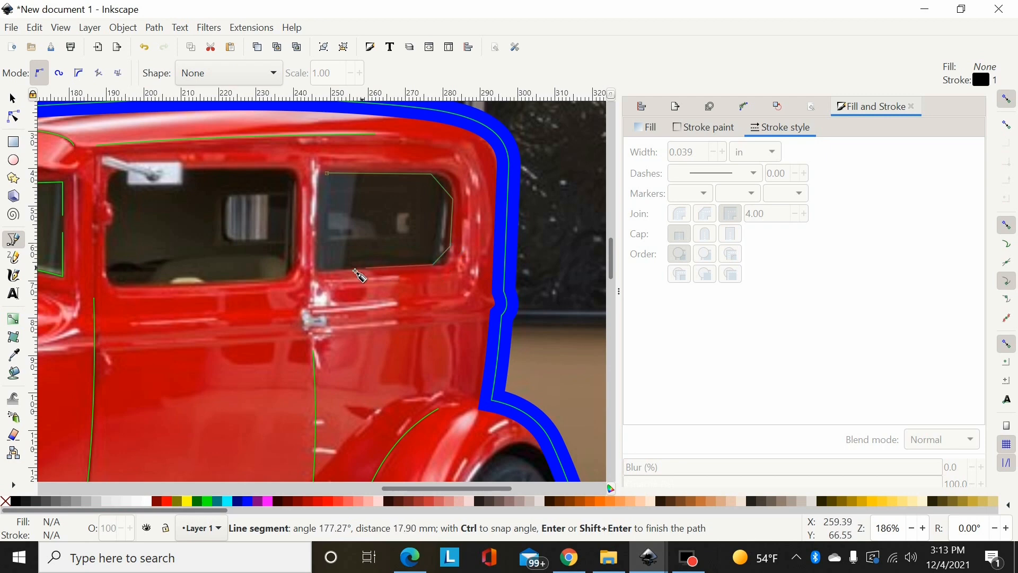
pyautogui.click(330, 270)
pyautogui.press('Return')
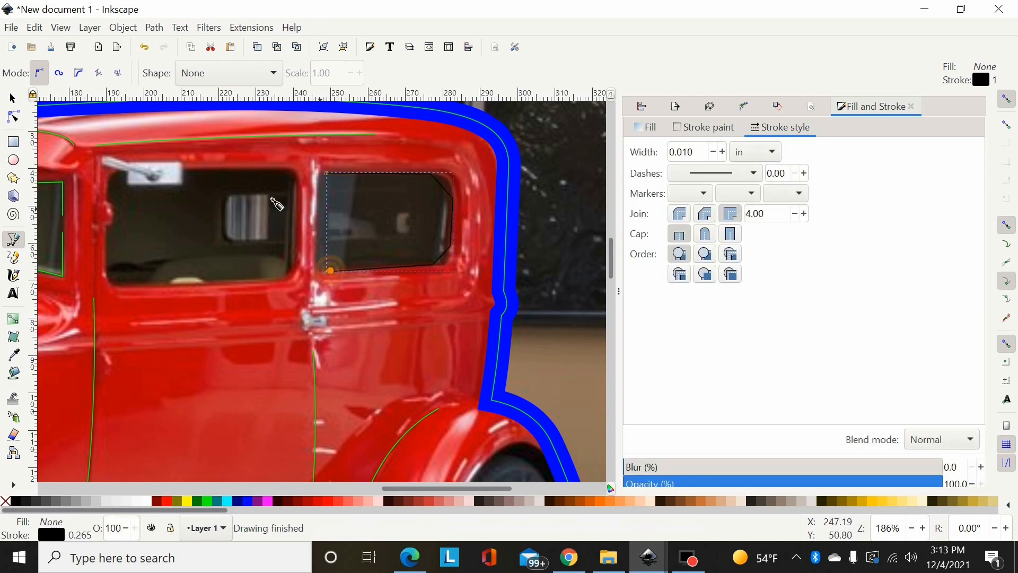
# Give the rear side window outline a green stroke and curve its two angled rear corners to match the glass.
pyautogui.click(14, 116)
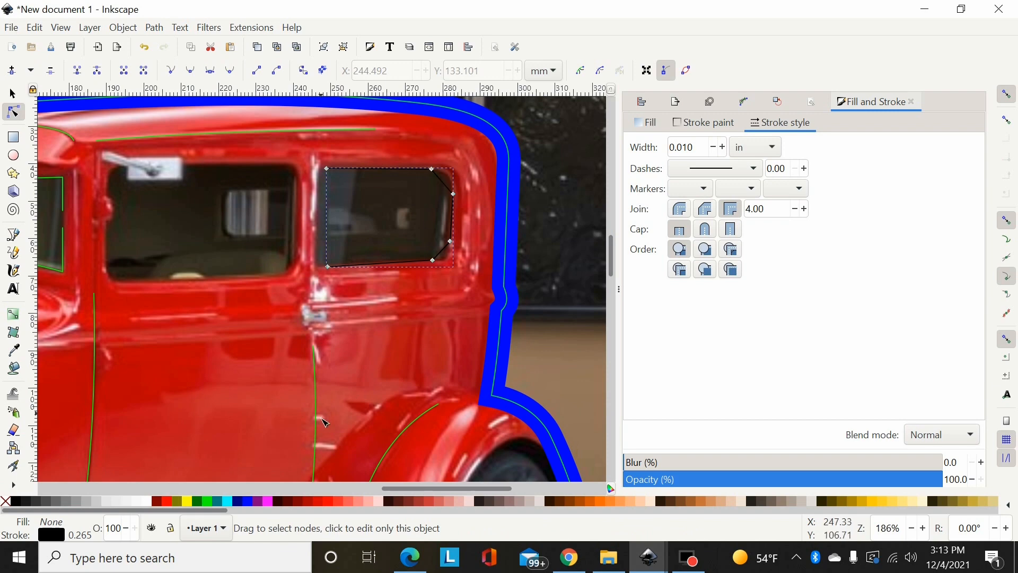
pyautogui.keyDown('shift'); pyautogui.click(208, 501); pyautogui.keyUp('shift')
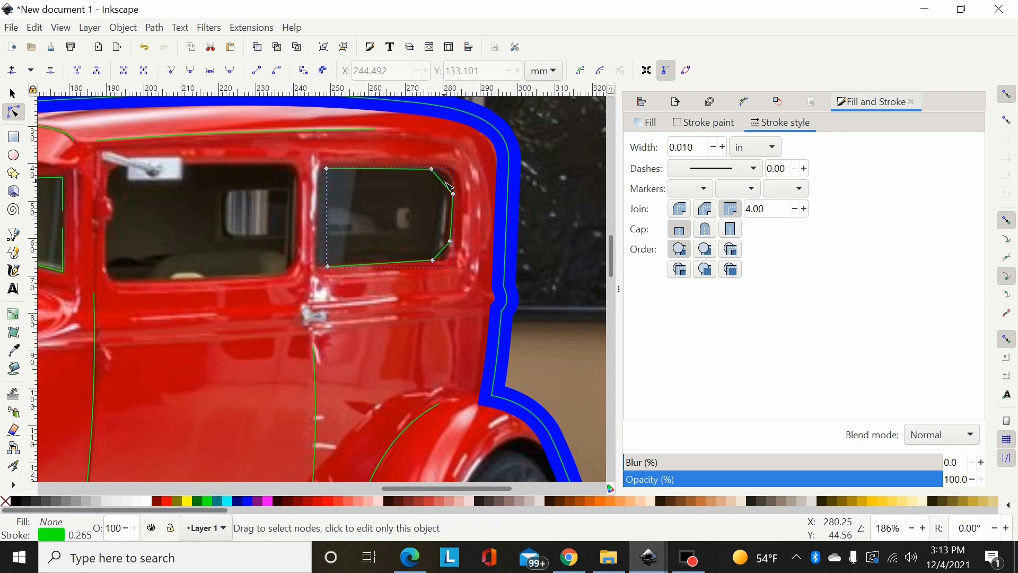
pyautogui.moveTo(450, 186); pyautogui.dragTo(446, 181)
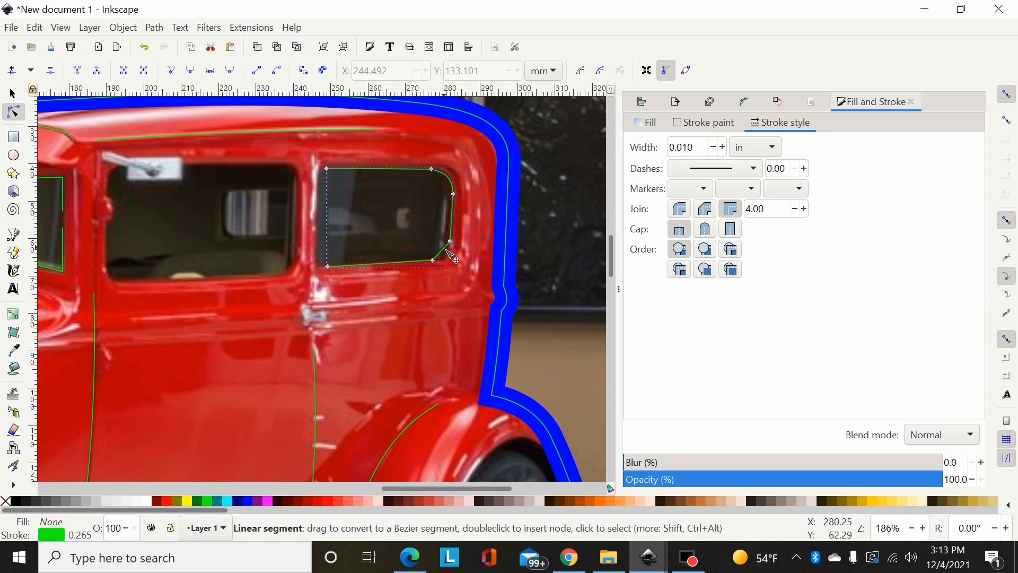
pyautogui.moveTo(446, 249); pyautogui.dragTo(447, 256)
pyautogui.moveTo(481, 149); pyautogui.dragTo(401, 283)
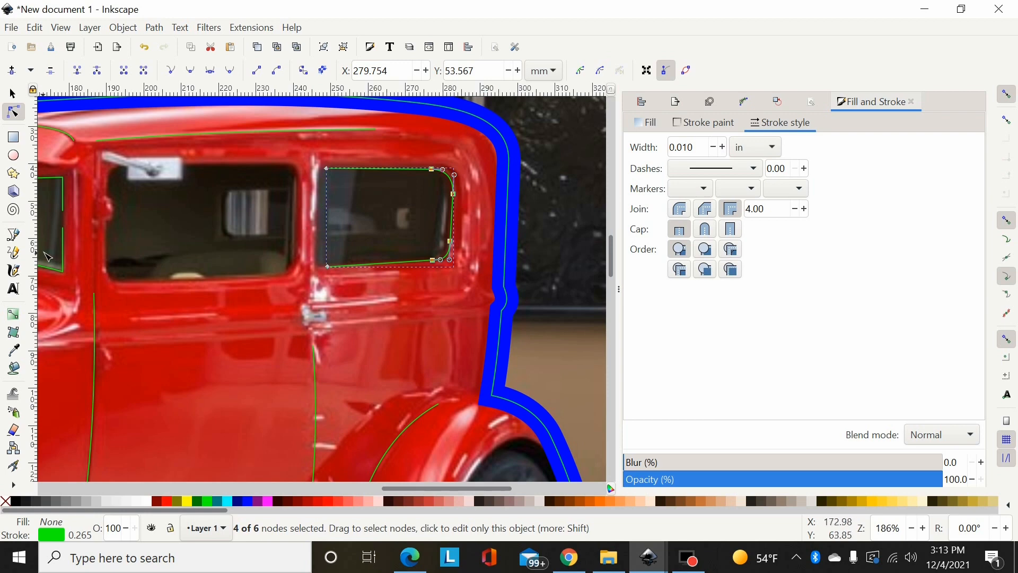
# Draw a green-stroked line about 17 mm long down the rear side window's front edge, leaving small gaps at both corners.
pyautogui.click(16, 235)
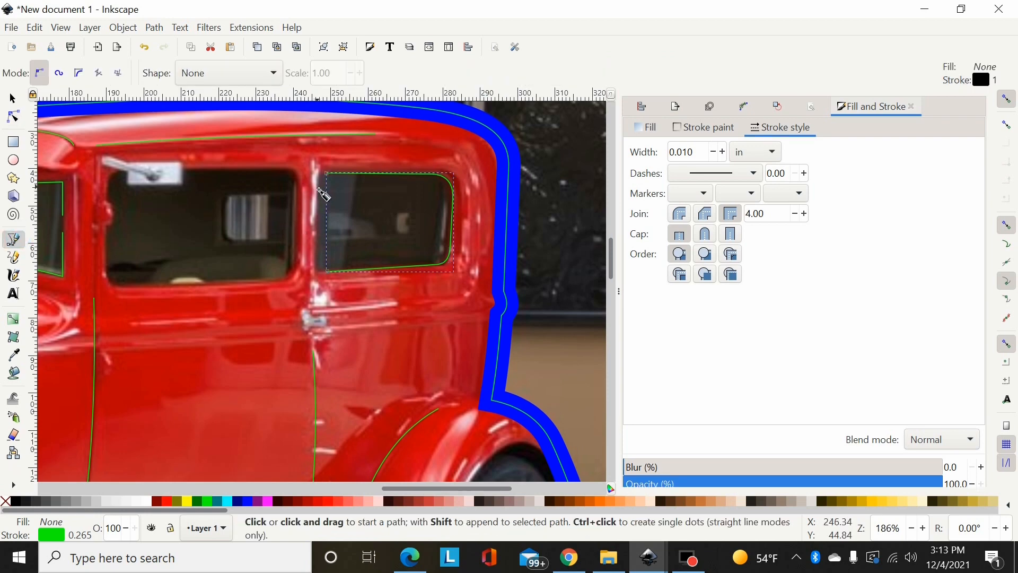
pyautogui.click(319, 187)
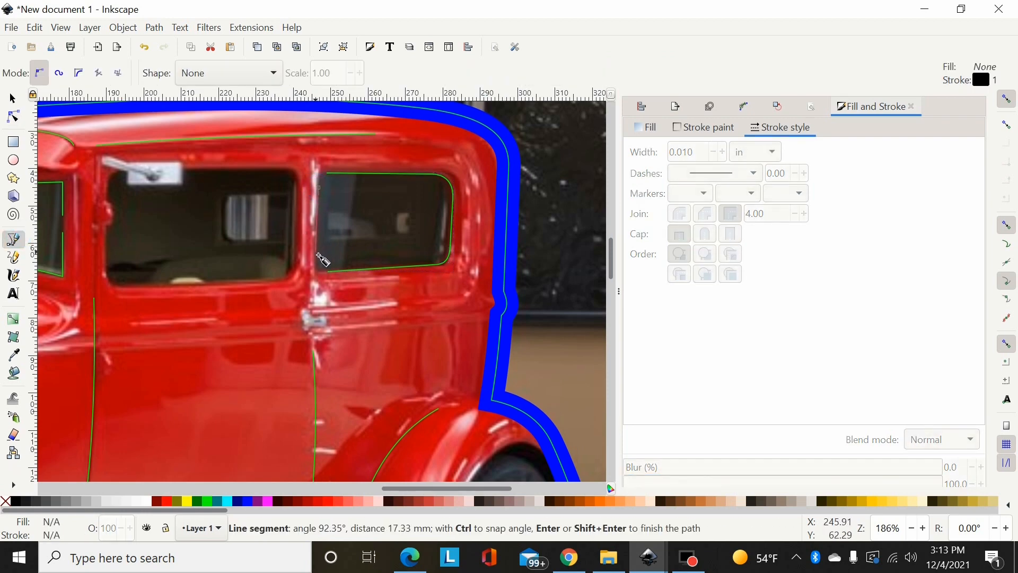
pyautogui.doubleClick(317, 254)
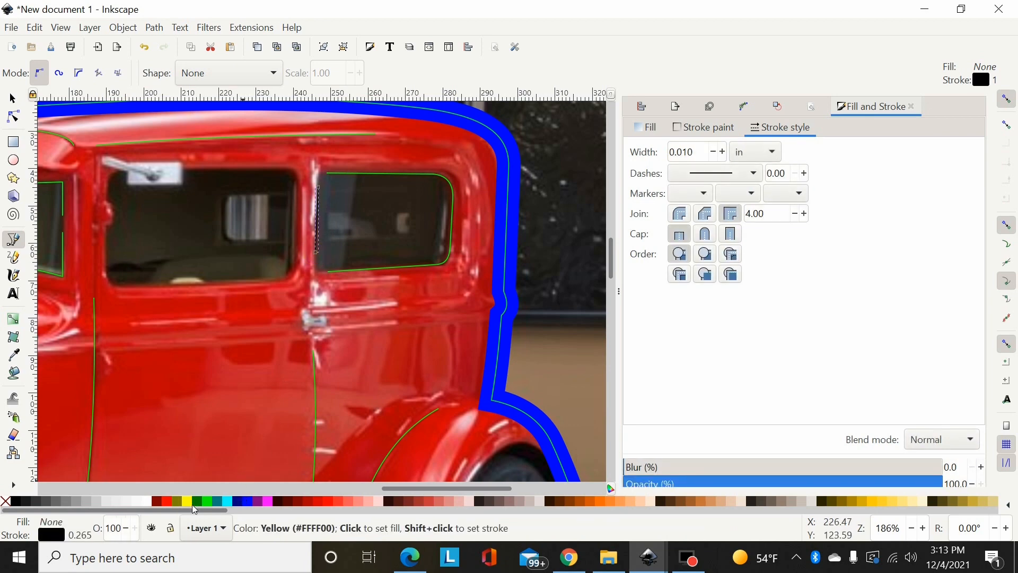
pyautogui.keyDown('shift'); pyautogui.click(210, 504); pyautogui.keyUp('shift')
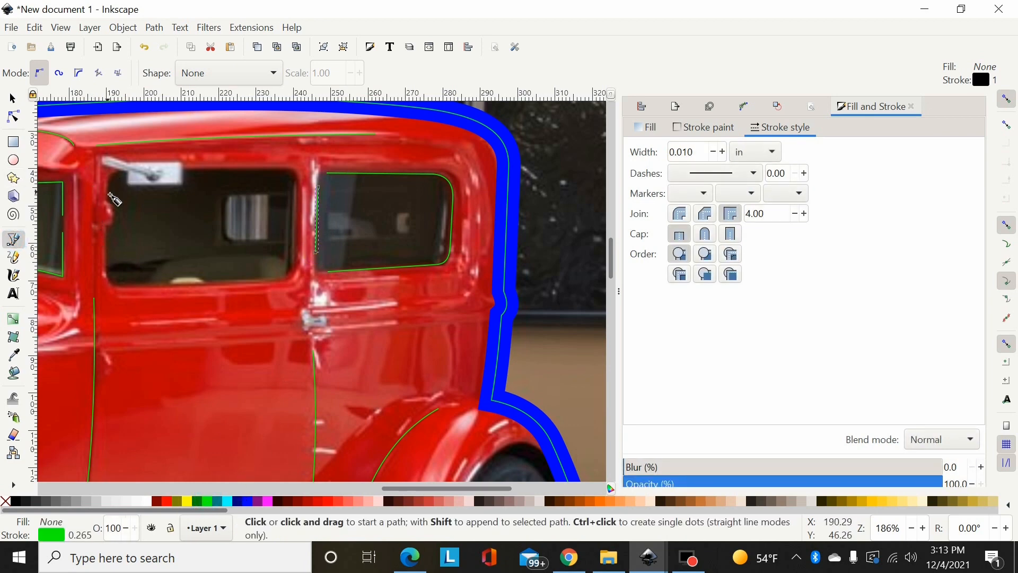
# Trace the door window as an open straight-segment path with three angled corners, leaving the upper front corner open around the mirror.
pyautogui.click(108, 192)
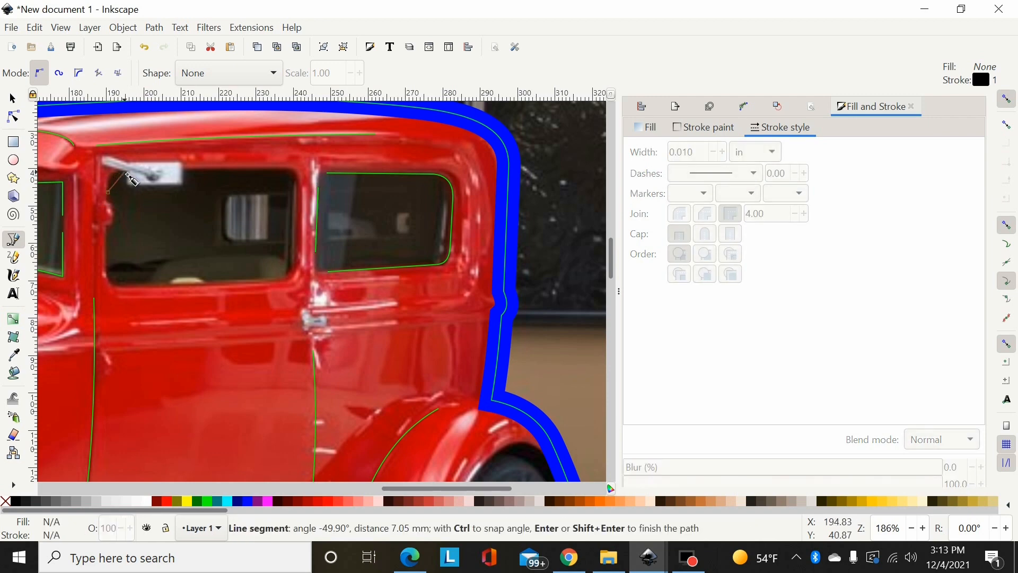
pyautogui.press('Escape')
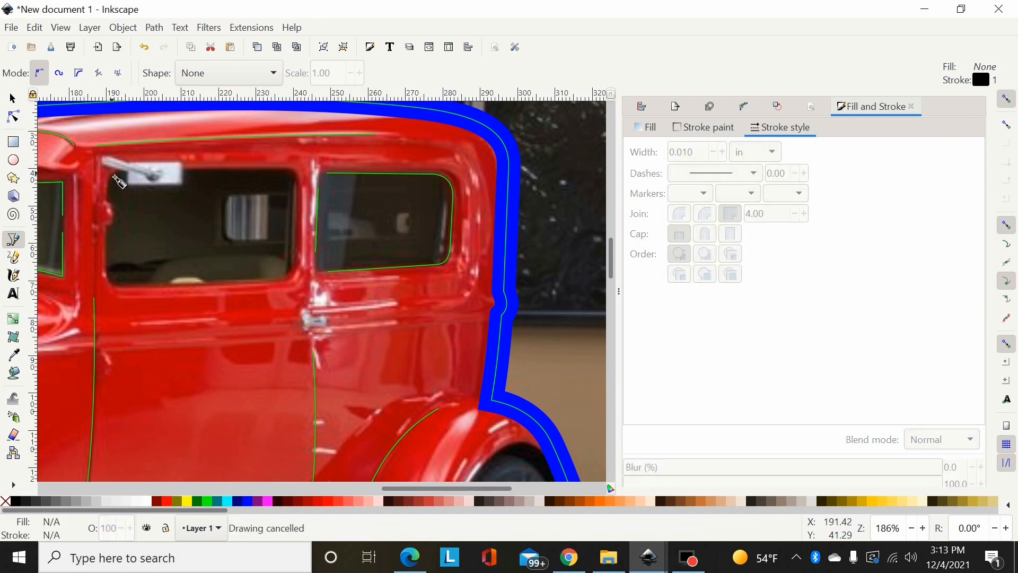
pyautogui.click(106, 229)
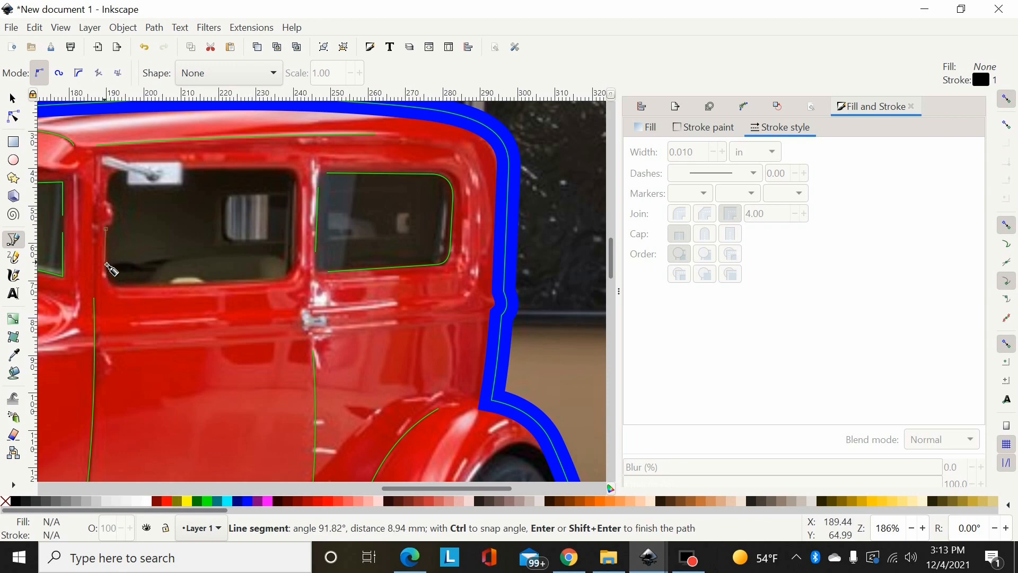
pyautogui.click(125, 287)
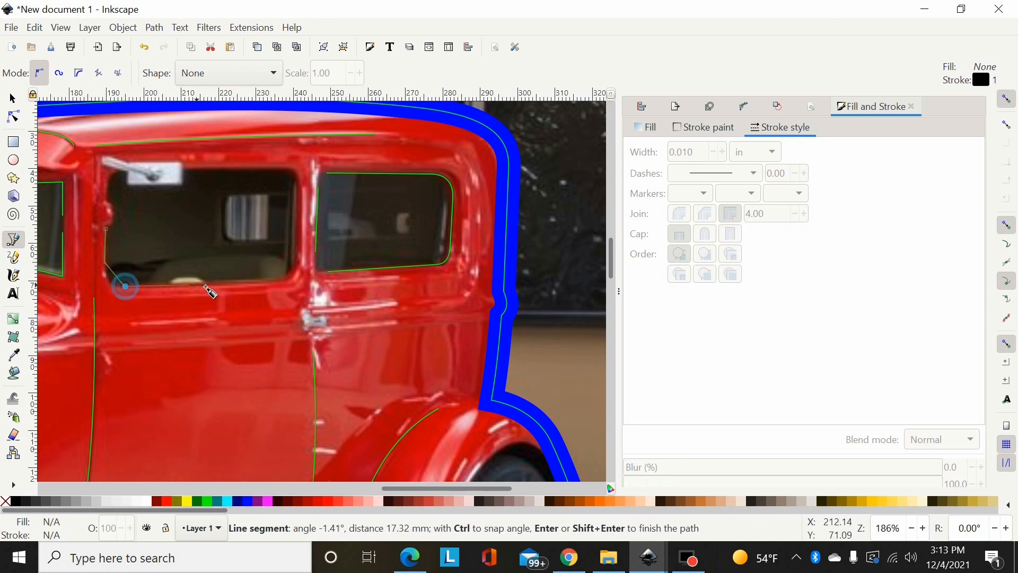
pyautogui.click(272, 280)
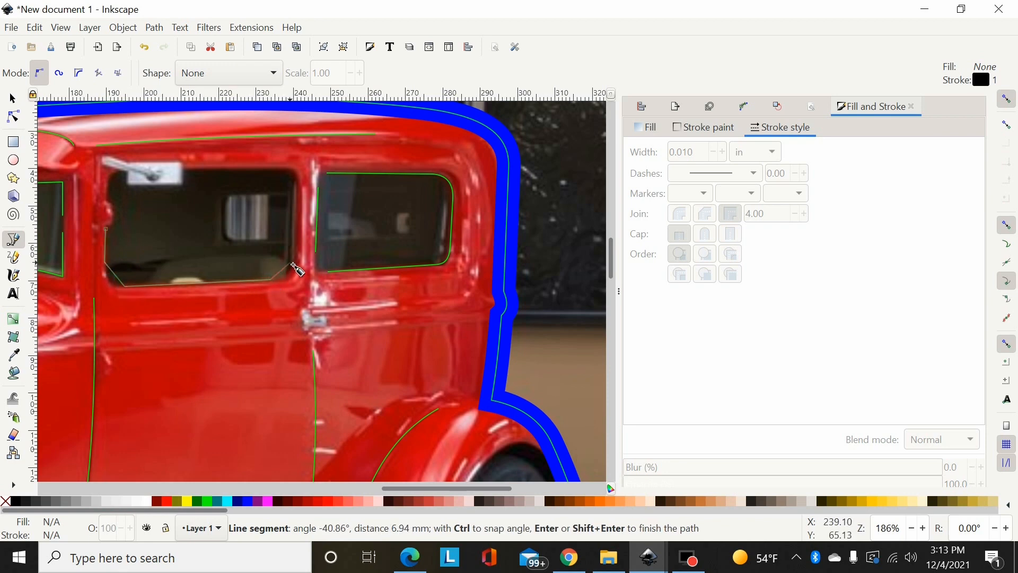
pyautogui.click(293, 260)
pyautogui.click(295, 187)
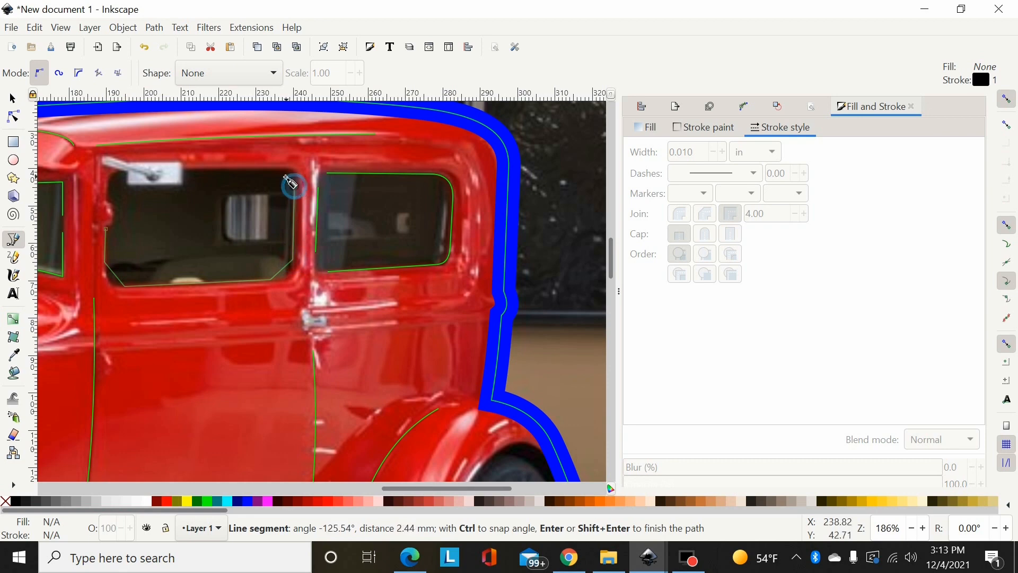
pyautogui.click(280, 169)
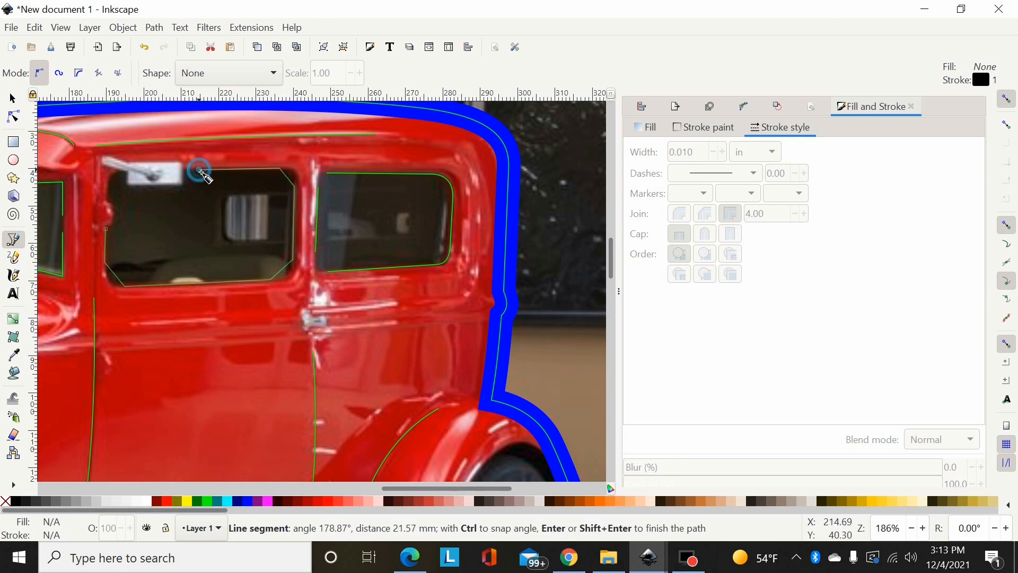
pyautogui.doubleClick(200, 171)
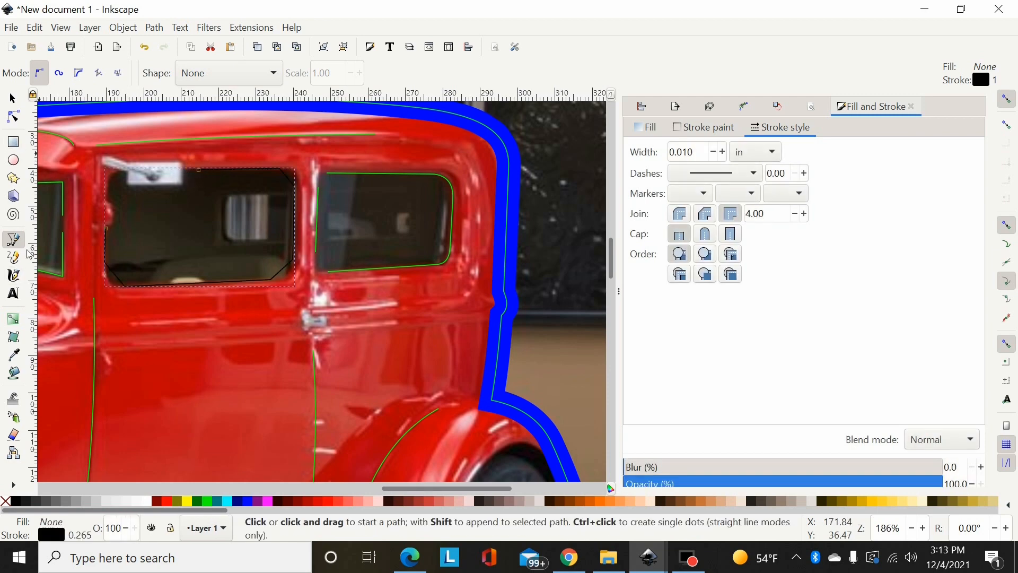
# Give the door window outline a green stroke and curve its three angled corners with smooth nodes to match the glass.
pyautogui.keyDown('shift'); pyautogui.click(196, 501); pyautogui.keyUp('shift')
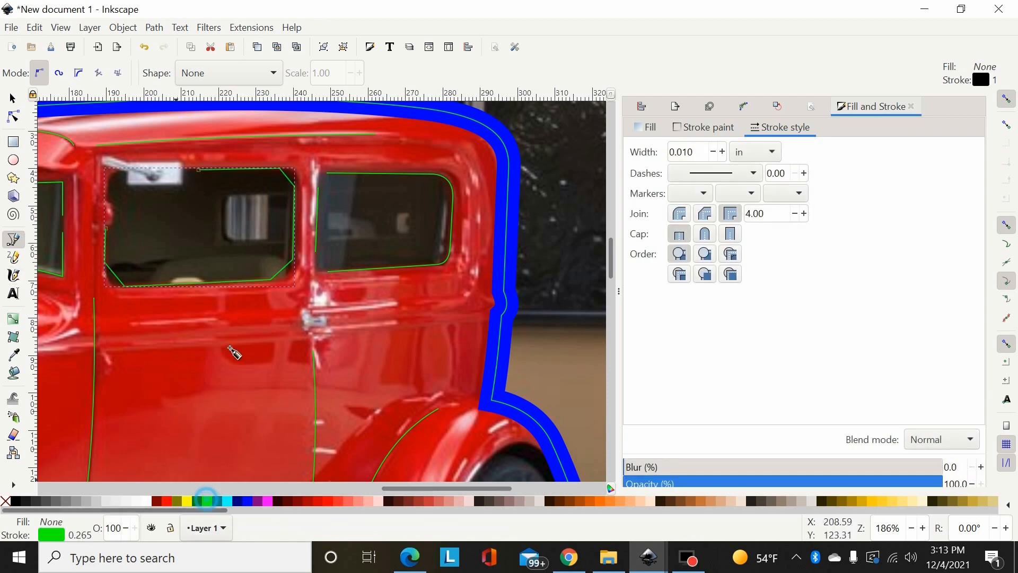
pyautogui.click(13, 116)
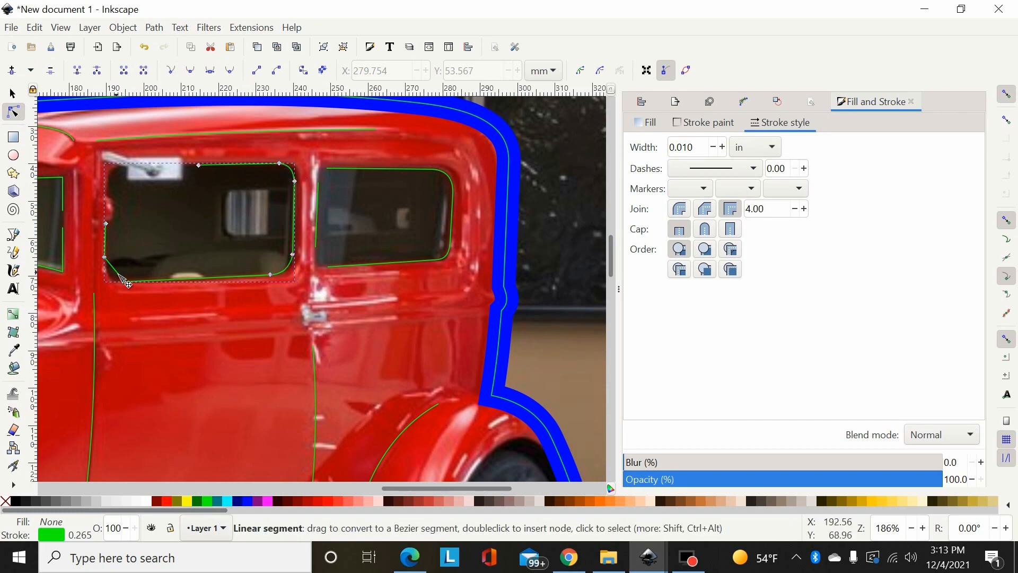
pyautogui.moveTo(301, 241); pyautogui.dragTo(90, 316)
pyautogui.click(188, 71)
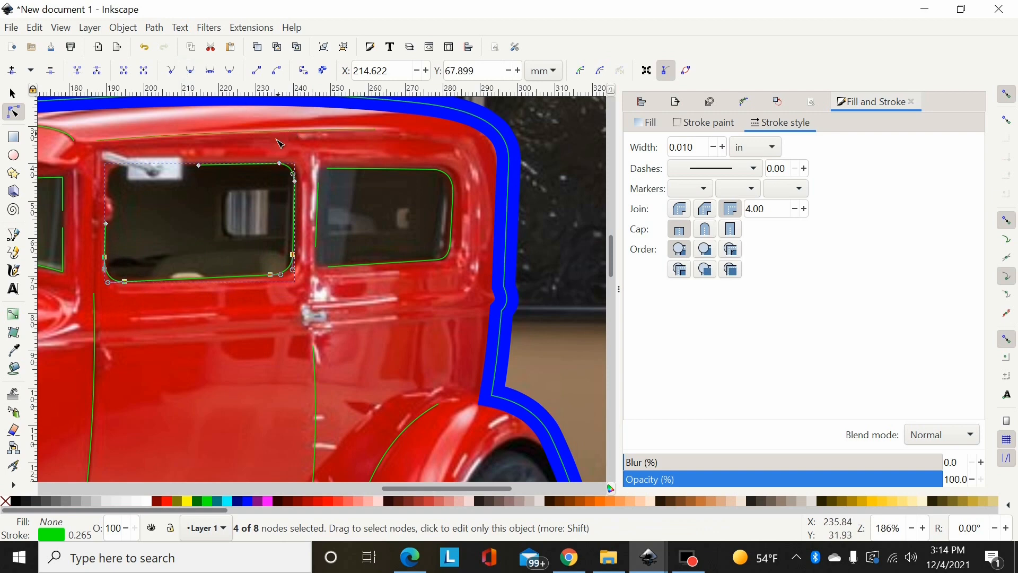
pyautogui.moveTo(259, 153); pyautogui.dragTo(314, 195)
# Draw a straight line about 62 mm long down the rear part of the front wheel's rim, with a green stroke and no fill.
pyautogui.scroll(-10, 280, 220)
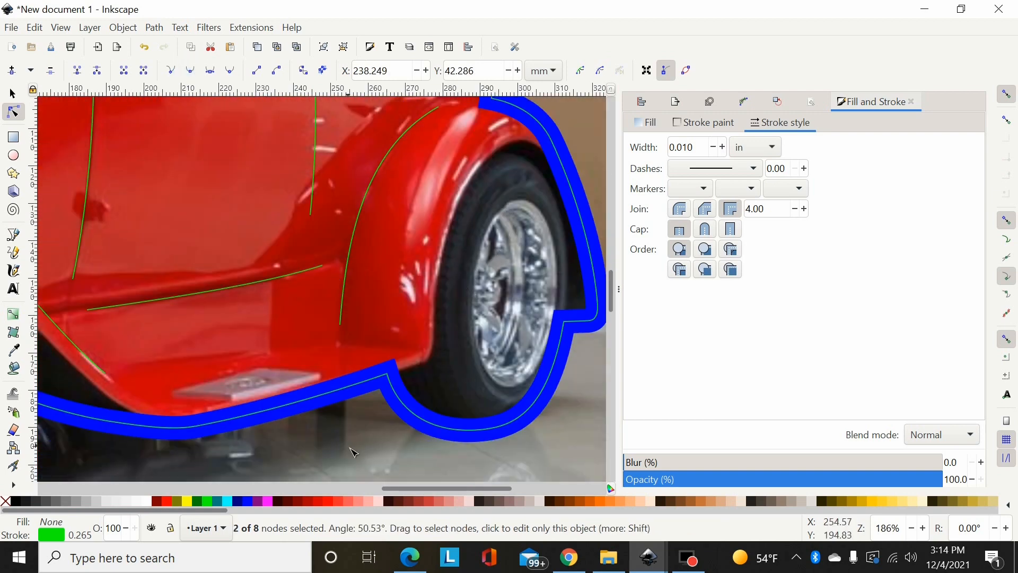
pyautogui.moveTo(413, 486); pyautogui.dragTo(311, 503)
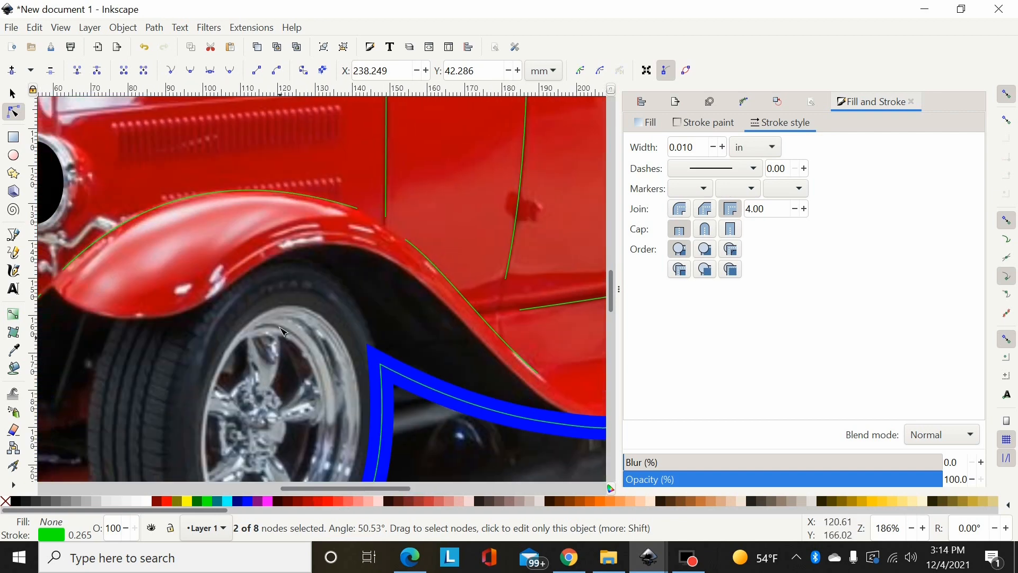
pyautogui.scroll(-6, 329, 250)
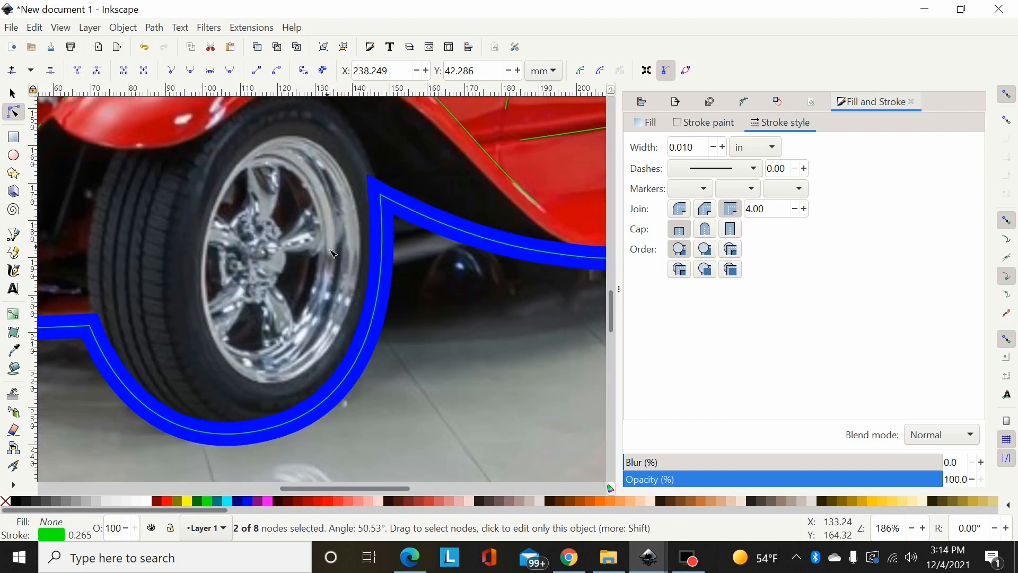
pyautogui.click(13, 234)
pyautogui.click(314, 147)
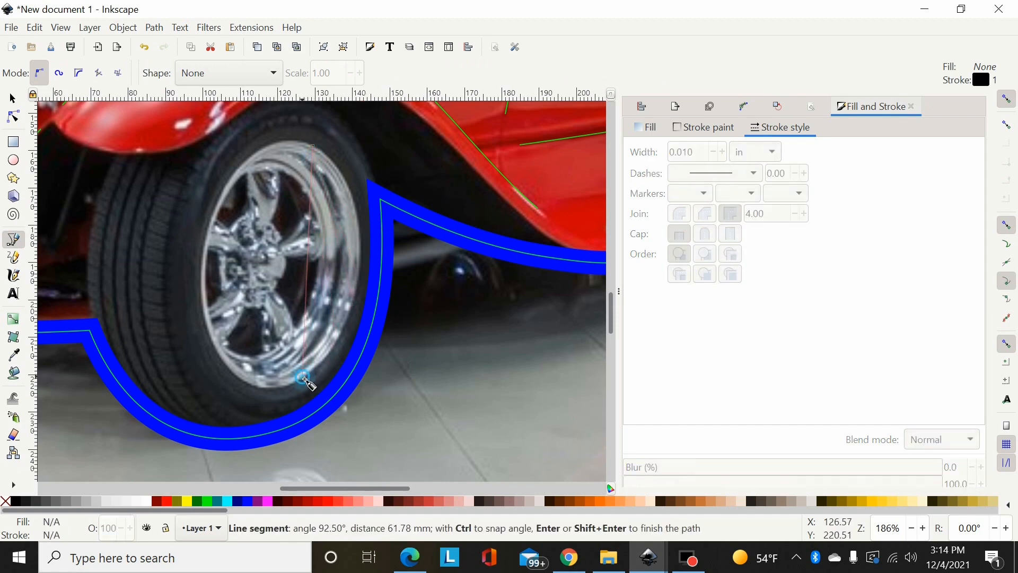
pyautogui.doubleClick(304, 375)
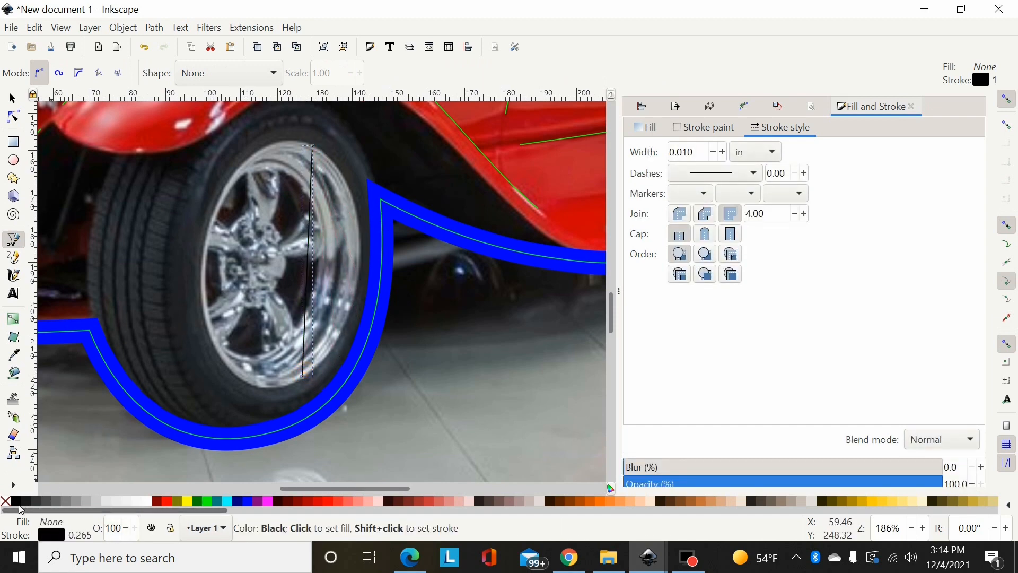
pyautogui.click(206, 501)
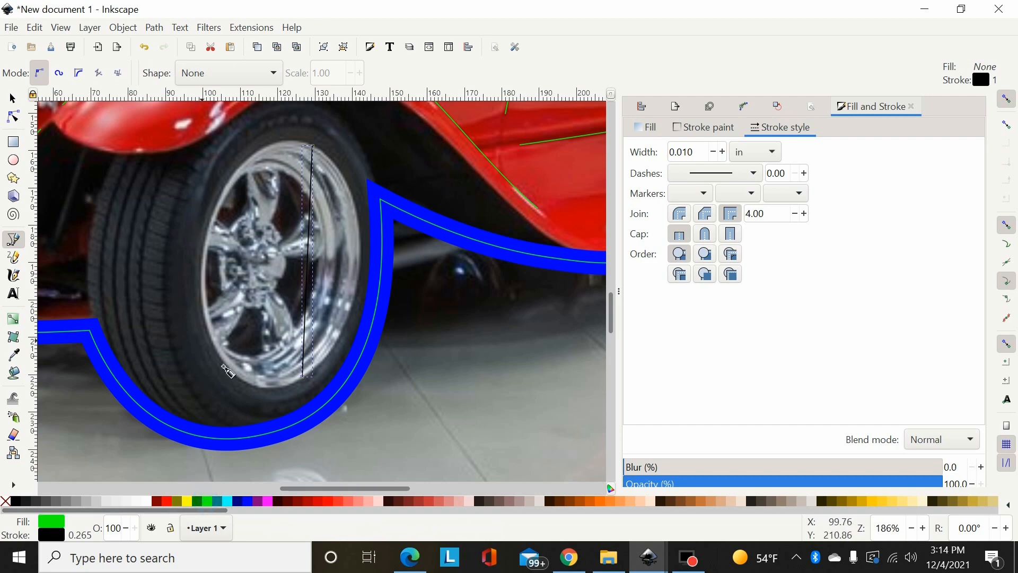
pyautogui.click(6, 501)
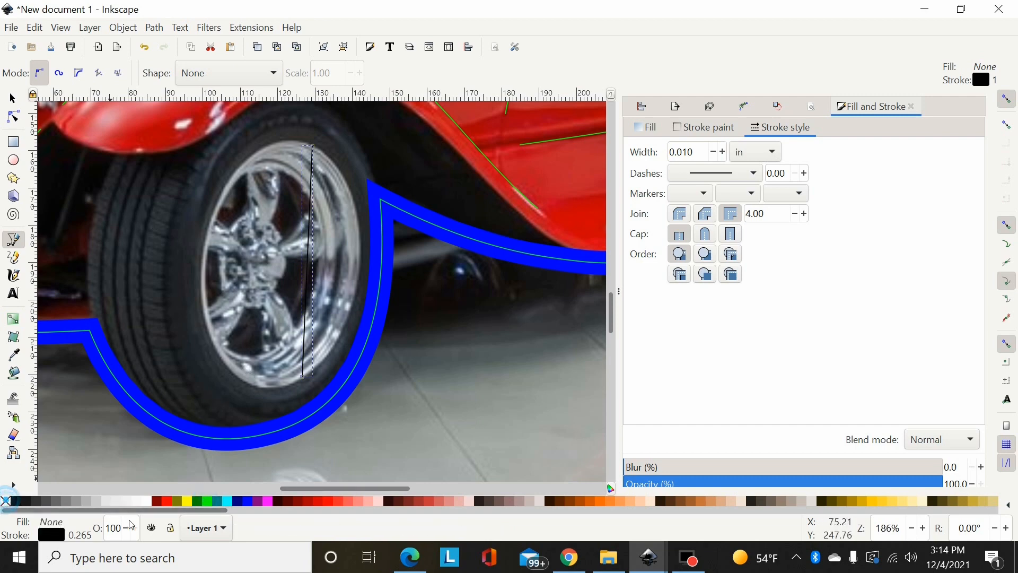
pyautogui.keyDown('shift'); pyautogui.click(206, 500); pyautogui.keyUp('shift')
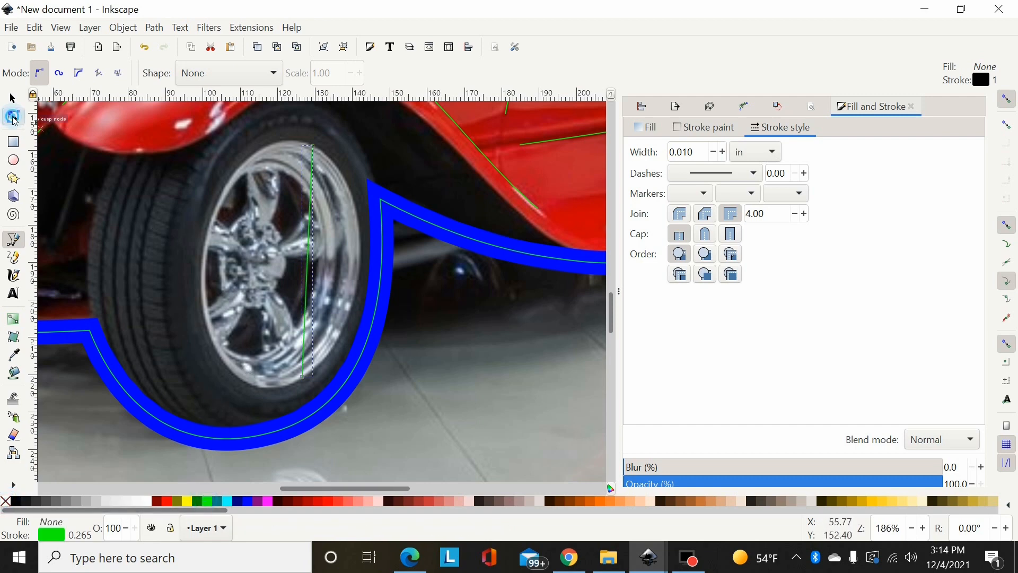
# Bend the front wheel line into an arc that follows the rim's rear outer edge.
pyautogui.press('n')
pyautogui.moveTo(313, 261); pyautogui.dragTo(391, 189)
pyautogui.click(313, 141)
pyautogui.moveTo(365, 320); pyautogui.dragTo(361, 336)
pyautogui.click(433, 346)
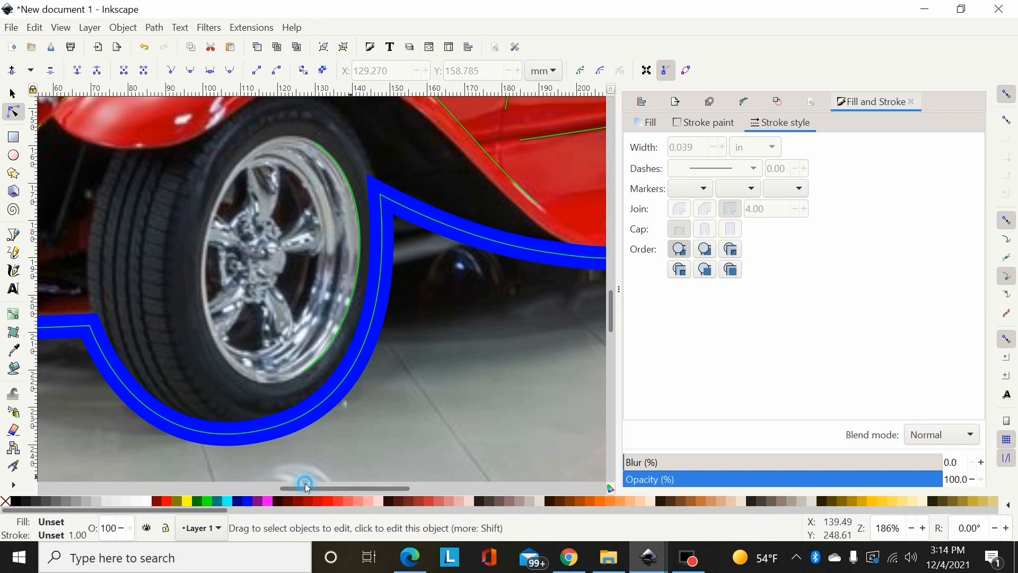
# Draw a green-stroked straight line about 49 mm long from the upper to the lower edge of the rear wheel's rim.
pyautogui.moveTo(327, 491); pyautogui.dragTo(449, 489)
pyautogui.scroll(2, 443, 420)
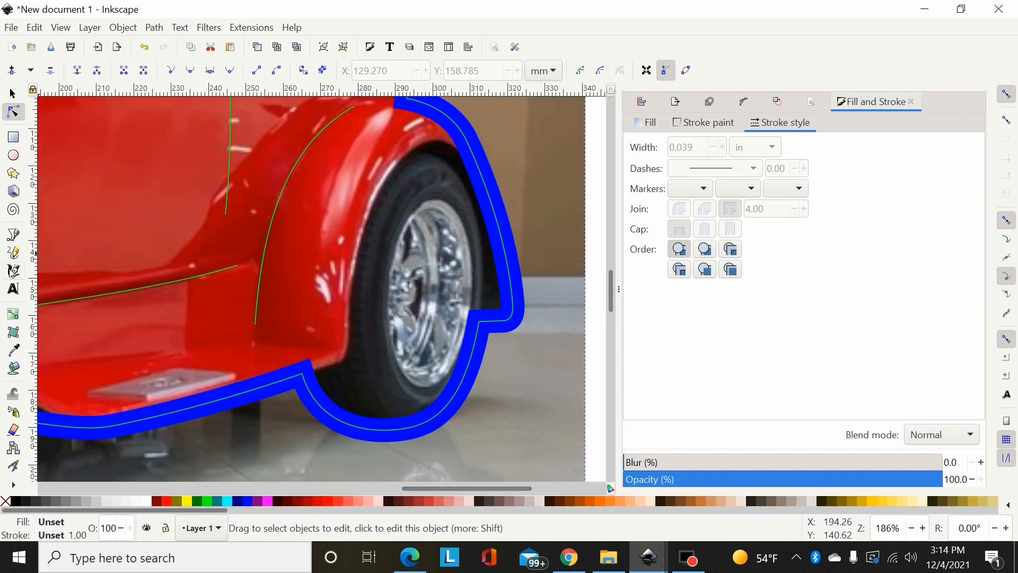
pyautogui.press('b')
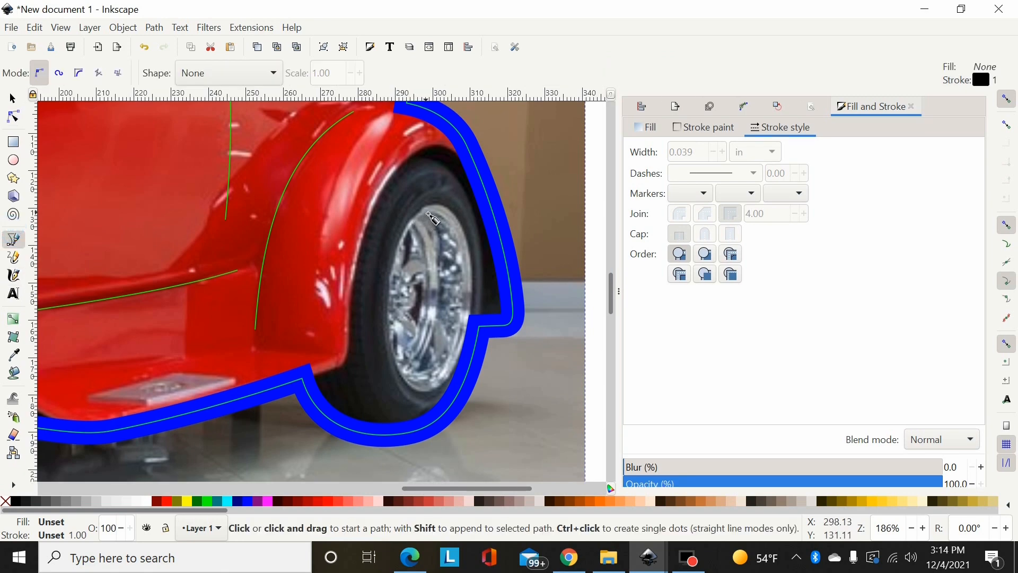
pyautogui.click(426, 207)
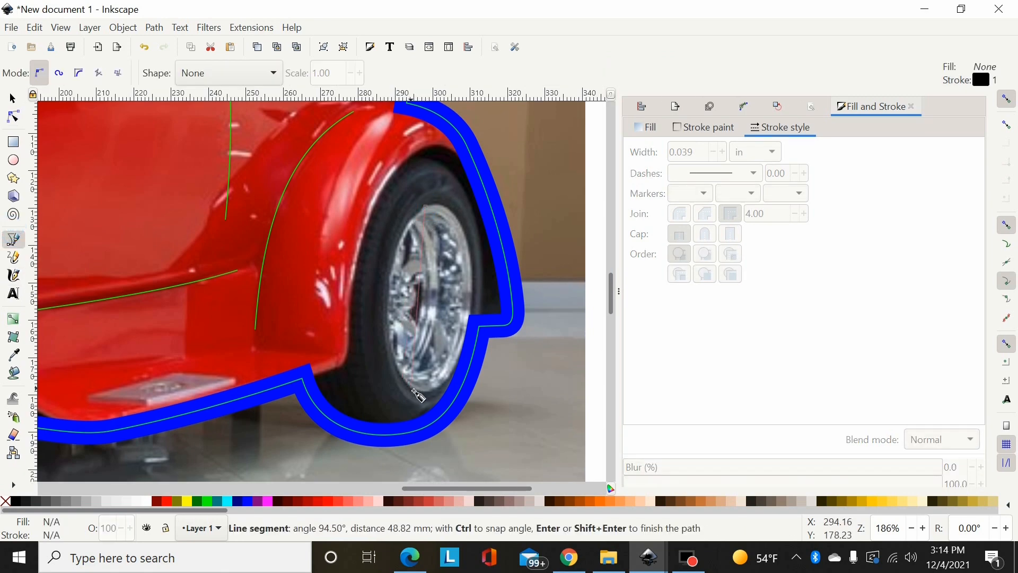
pyautogui.doubleClick(413, 391)
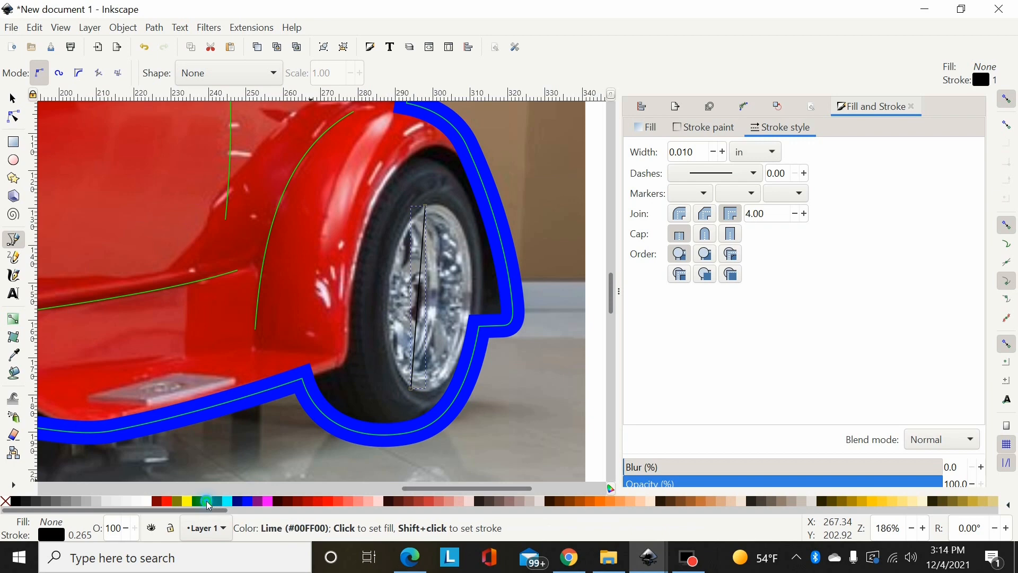
# Bend the rear wheel line into an arc along the rim's front outer edge, adjusting both curve handles.
pyautogui.click(19, 121)
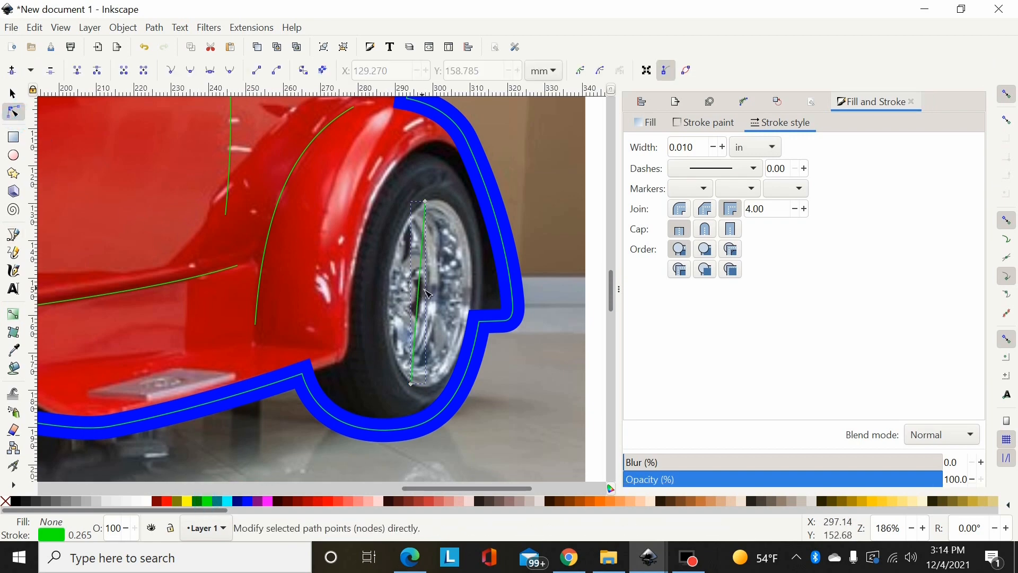
pyautogui.moveTo(420, 290); pyautogui.dragTo(399, 291)
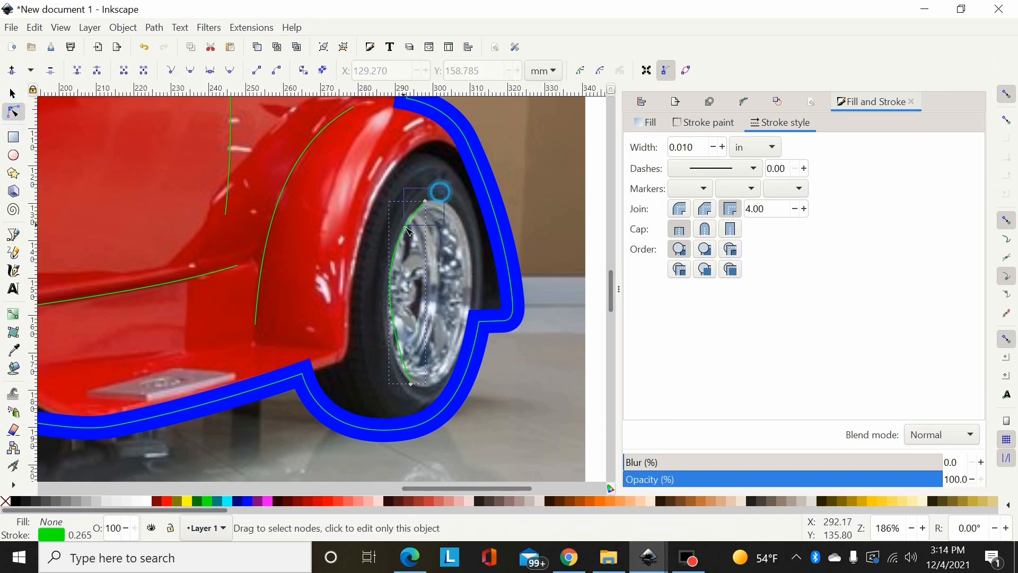
pyautogui.click(426, 201)
pyautogui.moveTo(377, 249); pyautogui.dragTo(380, 239)
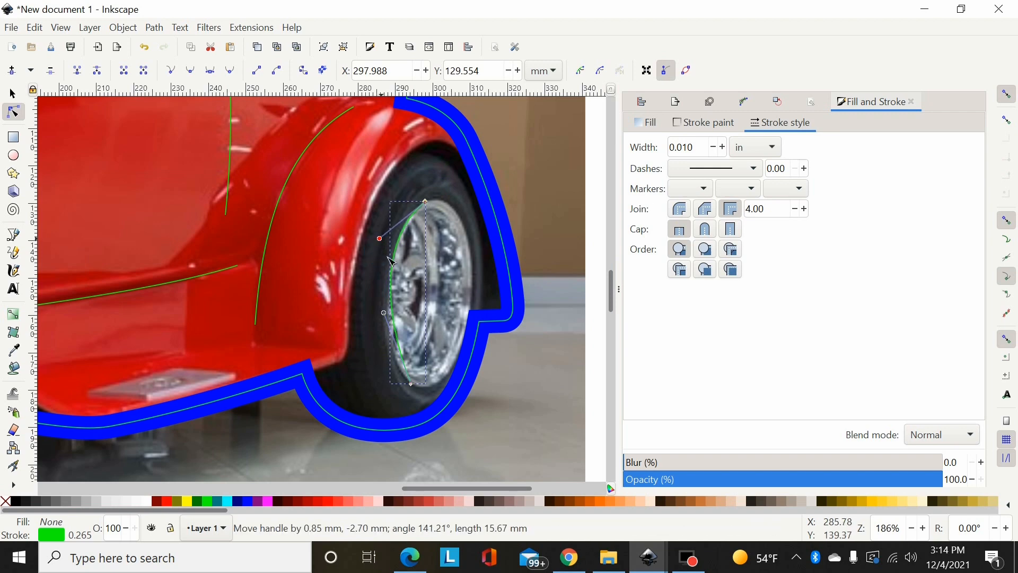
pyautogui.moveTo(388, 317); pyautogui.dragTo(377, 349)
pyautogui.click(329, 287)
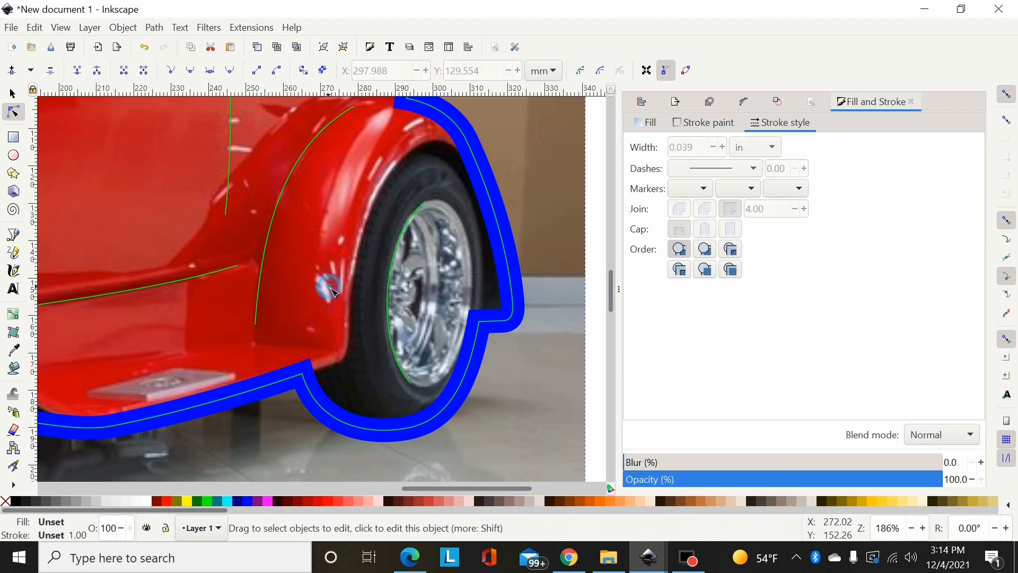
# Trace the rear fender's wheel opening as an open three-node path from the running board up to the top of the tire.
pyautogui.click(13, 234)
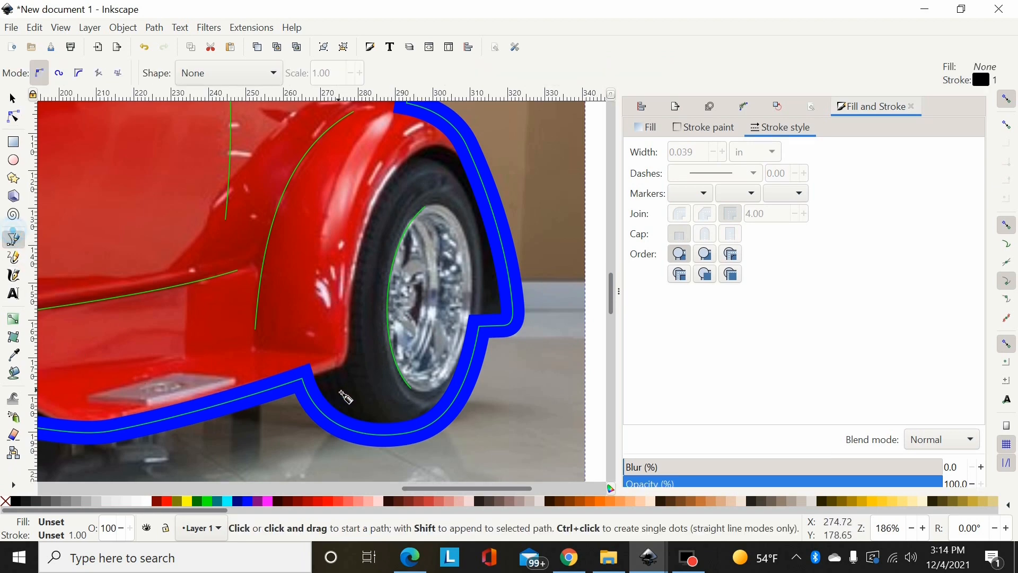
pyautogui.click(326, 372)
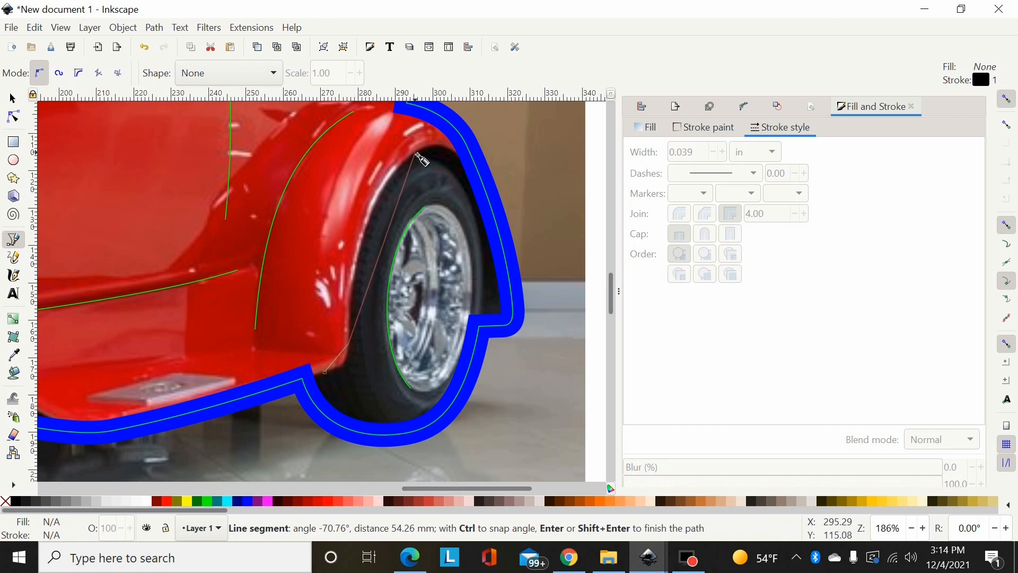
pyautogui.doubleClick(415, 153)
# Curve the rear wheel opening path to follow the fender lip, smooth its lower middle node, and give it a green stroke.
pyautogui.click(14, 116)
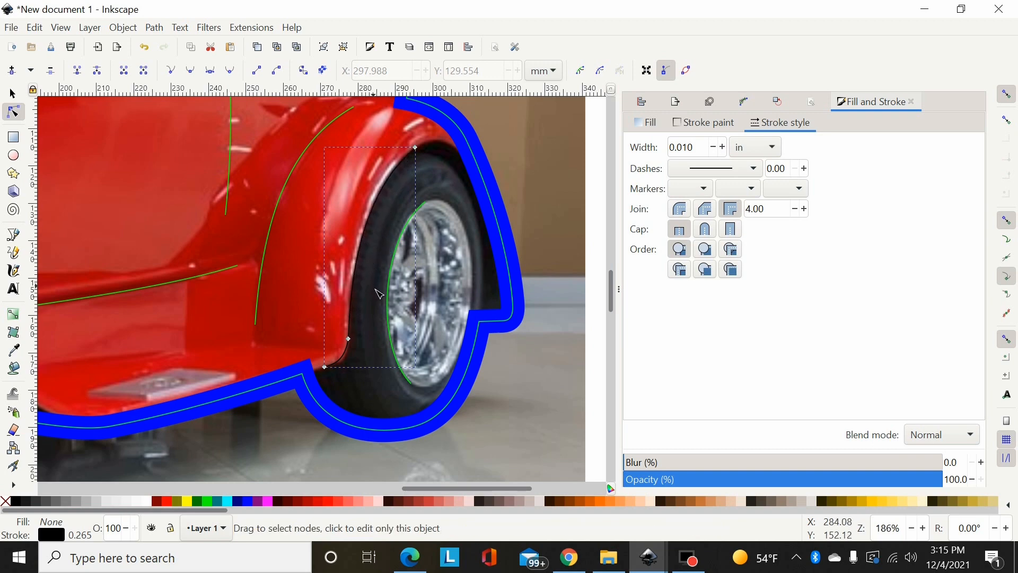
pyautogui.moveTo(375, 287); pyautogui.dragTo(341, 366)
pyautogui.click(196, 74)
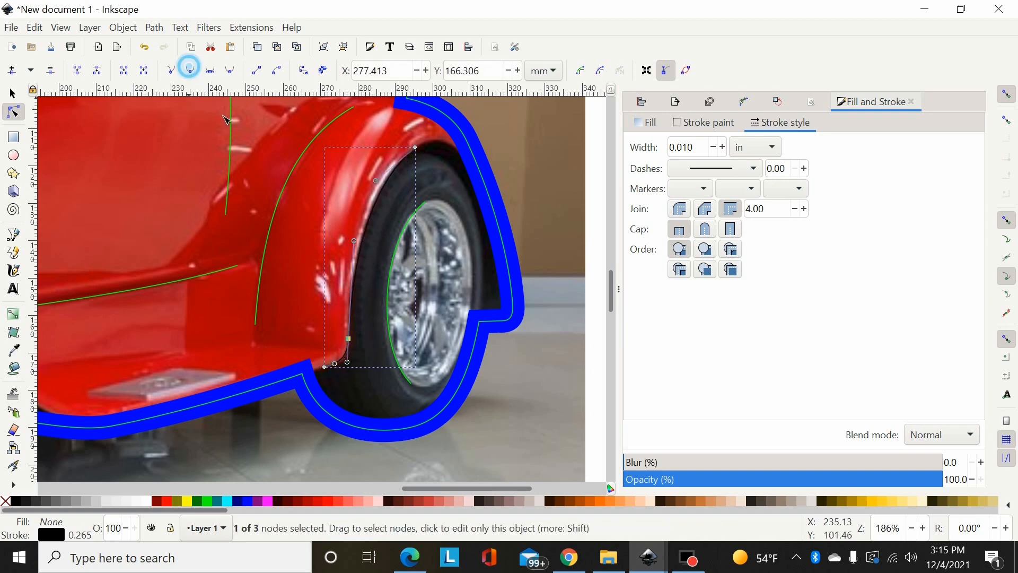
pyautogui.keyDown('shift'); pyautogui.click(210, 506); pyautogui.keyUp('shift')
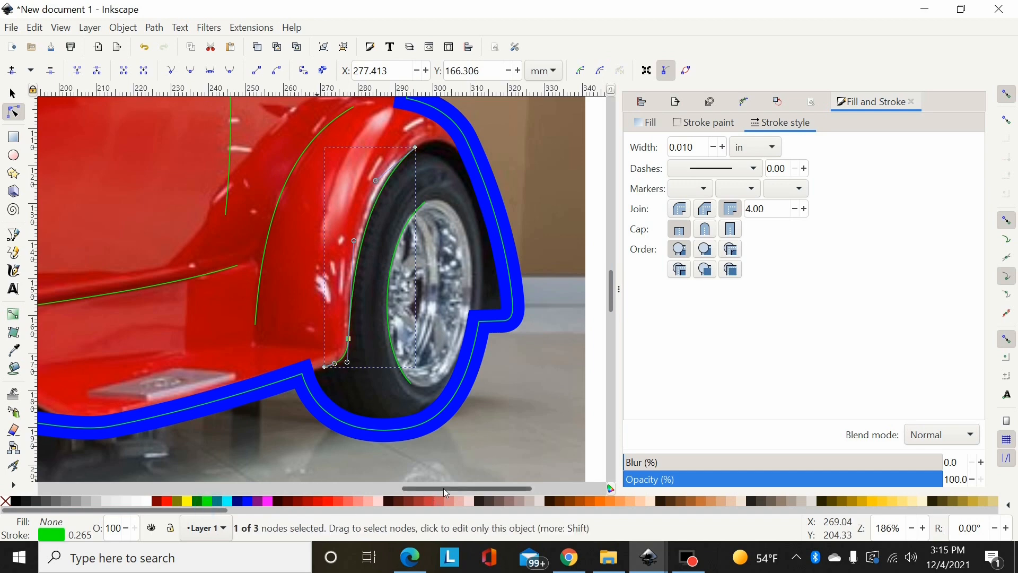
pyautogui.moveTo(443, 488); pyautogui.dragTo(362, 488)
pyautogui.press('-')
pyautogui.press('-')
pyautogui.press('-')
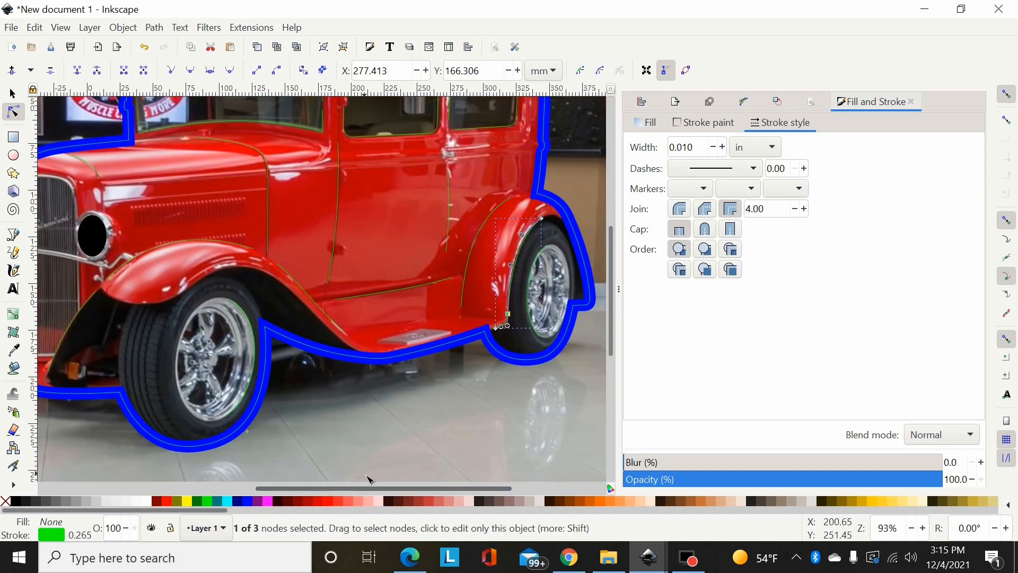
pyautogui.click(13, 94)
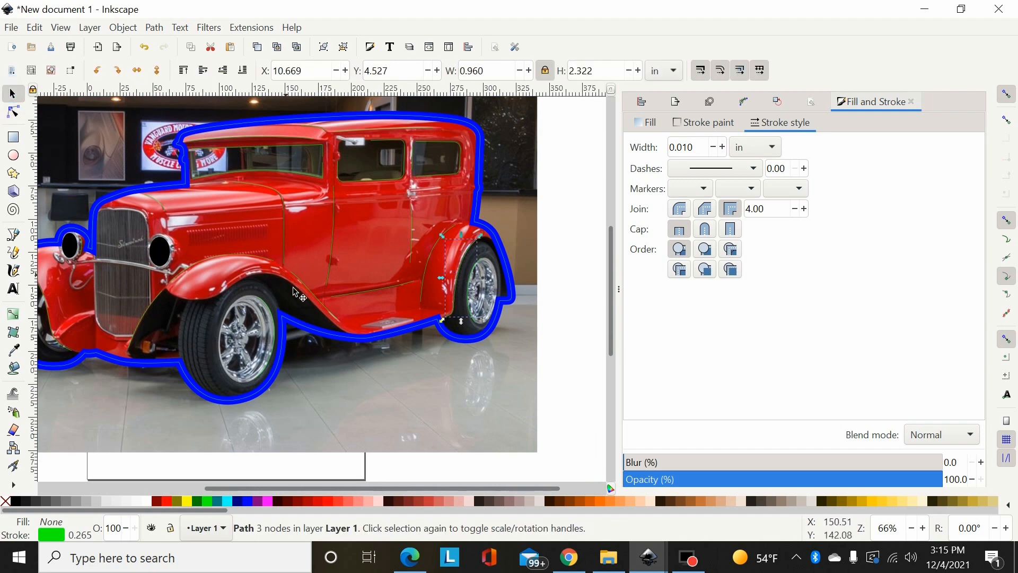
# Recolor both headlight ellipses with a green fill and no stroke.
pyautogui.click(162, 260)
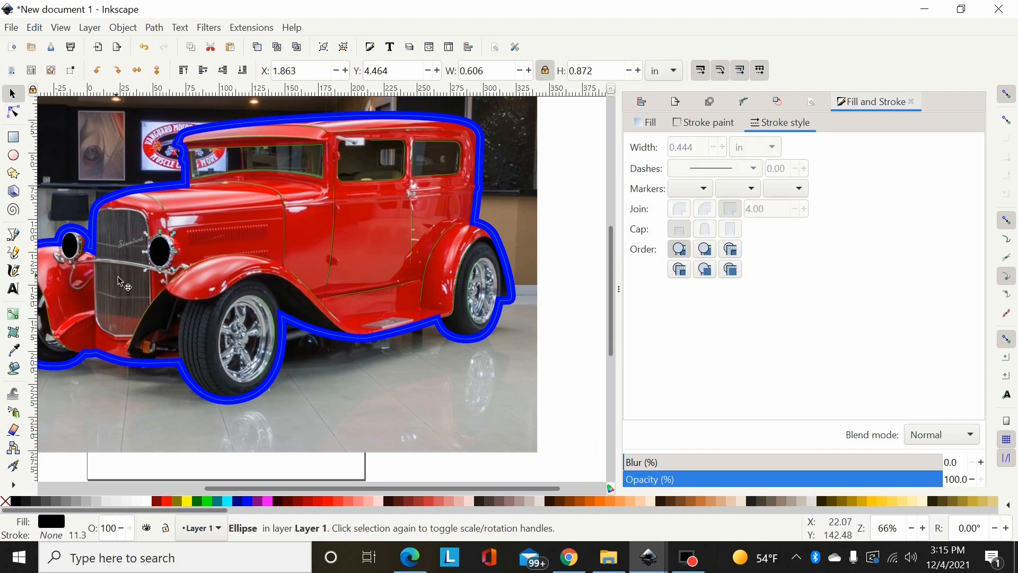
pyautogui.keyDown('shift'); pyautogui.click(79, 253); pyautogui.keyUp('shift')
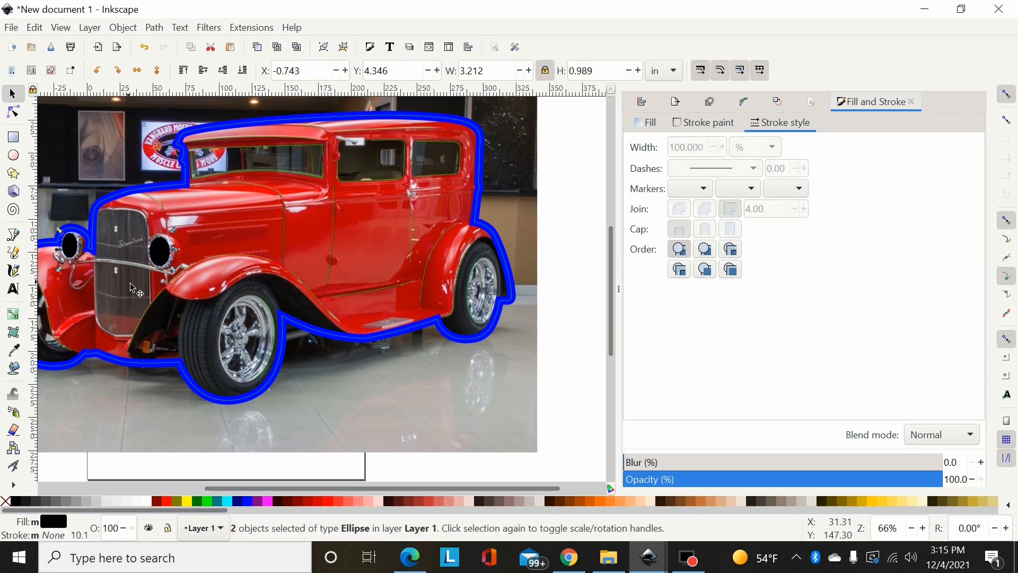
pyautogui.click(149, 504)
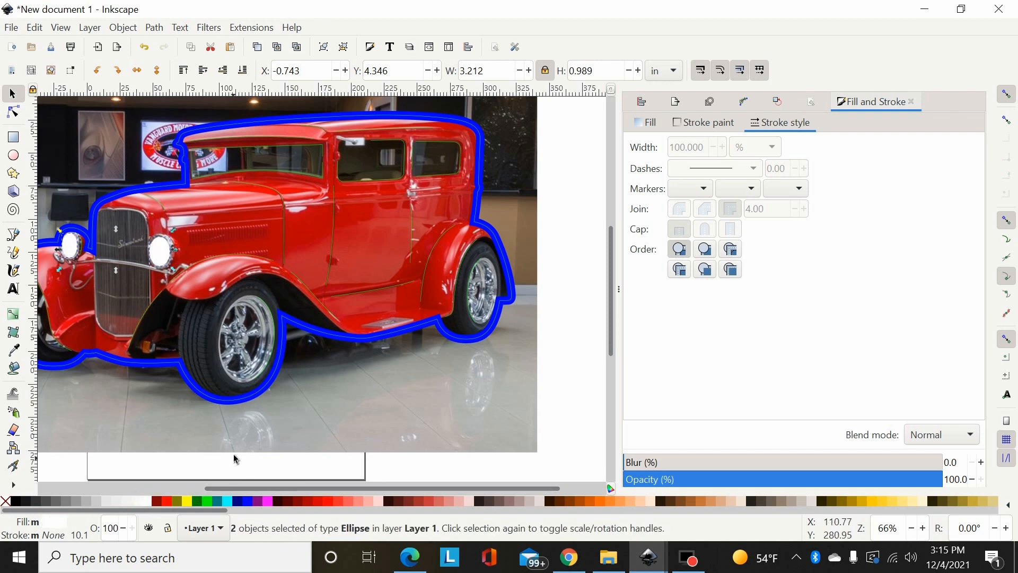
pyautogui.keyDown('shift'); pyautogui.click(201, 501); pyautogui.keyUp('shift')
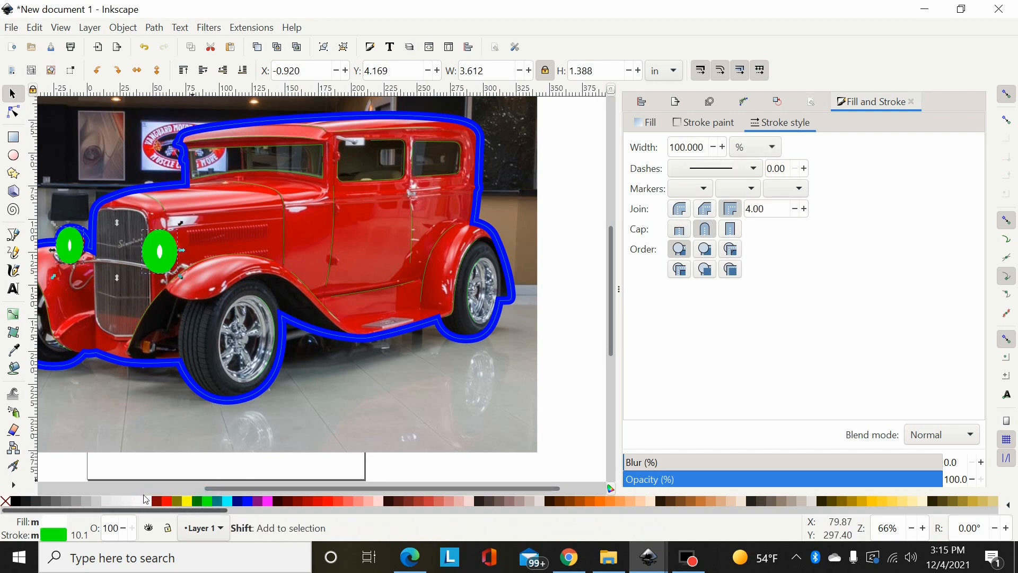
pyautogui.keyDown('shift'); pyautogui.click(5, 501); pyautogui.keyUp('shift')
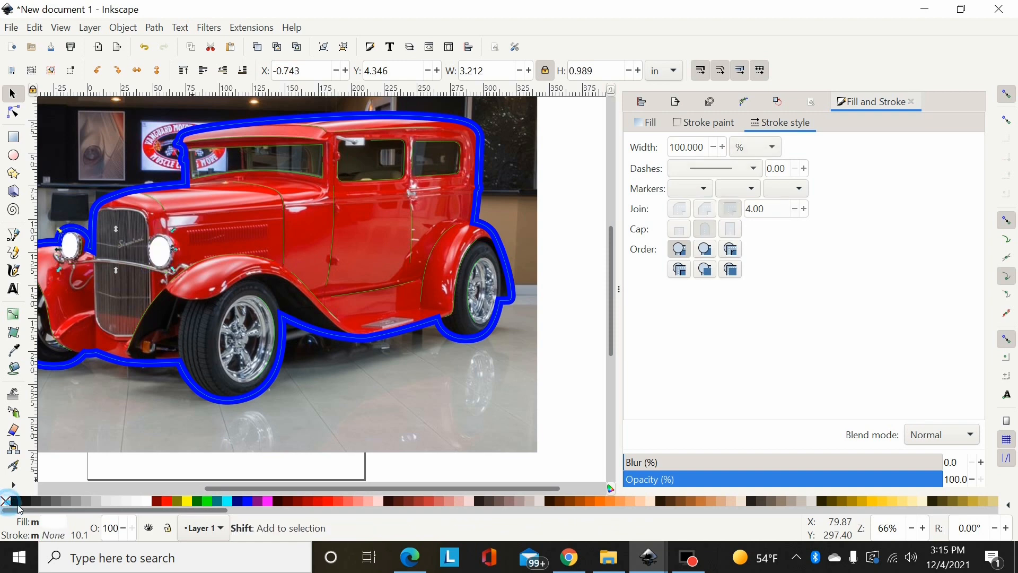
pyautogui.click(206, 501)
# Try a black fill on the car's green silhouette outline and clear the fill again.
pyautogui.click(275, 384)
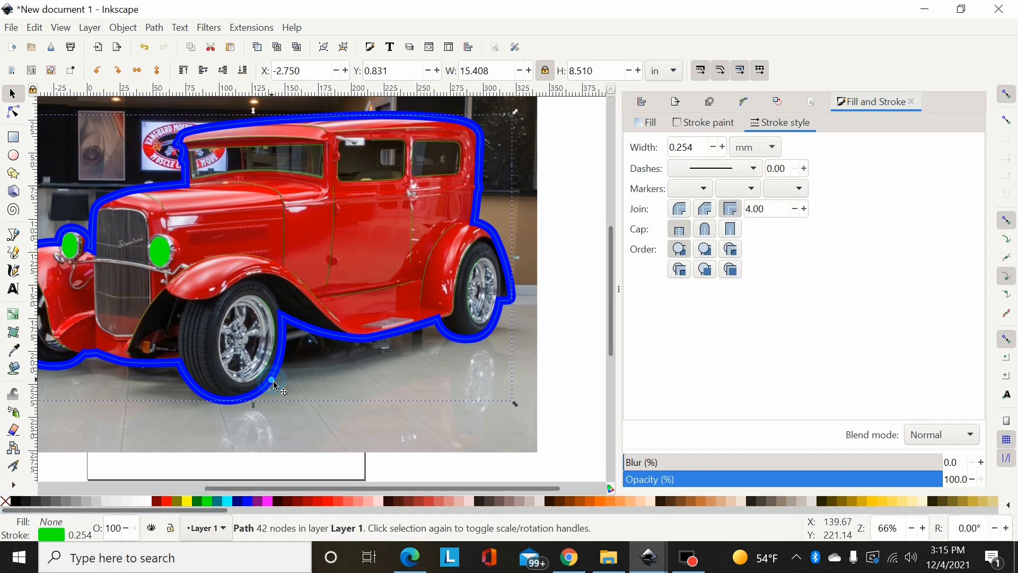
pyautogui.click(16, 502)
pyautogui.press('-')
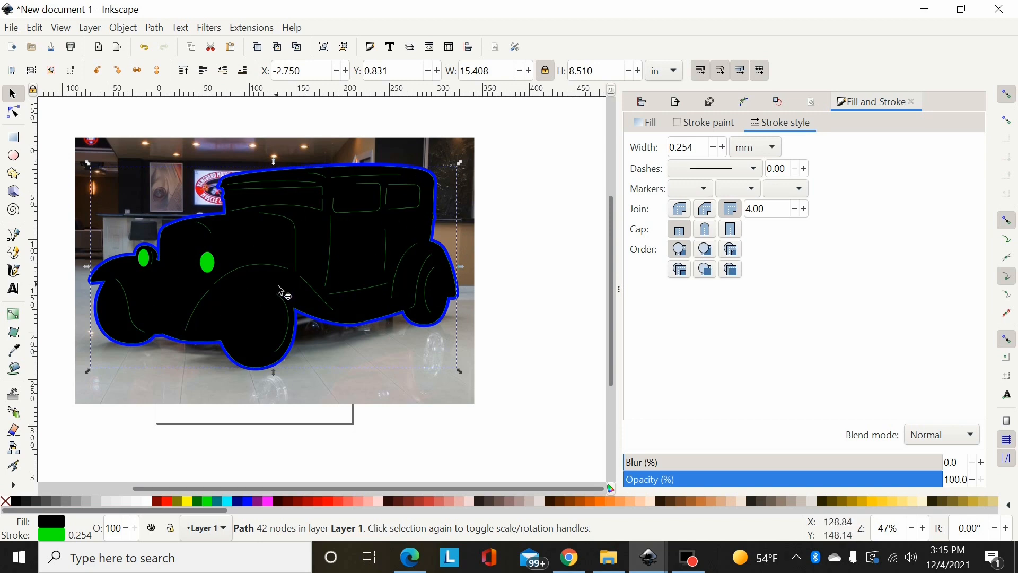
pyautogui.press('+')
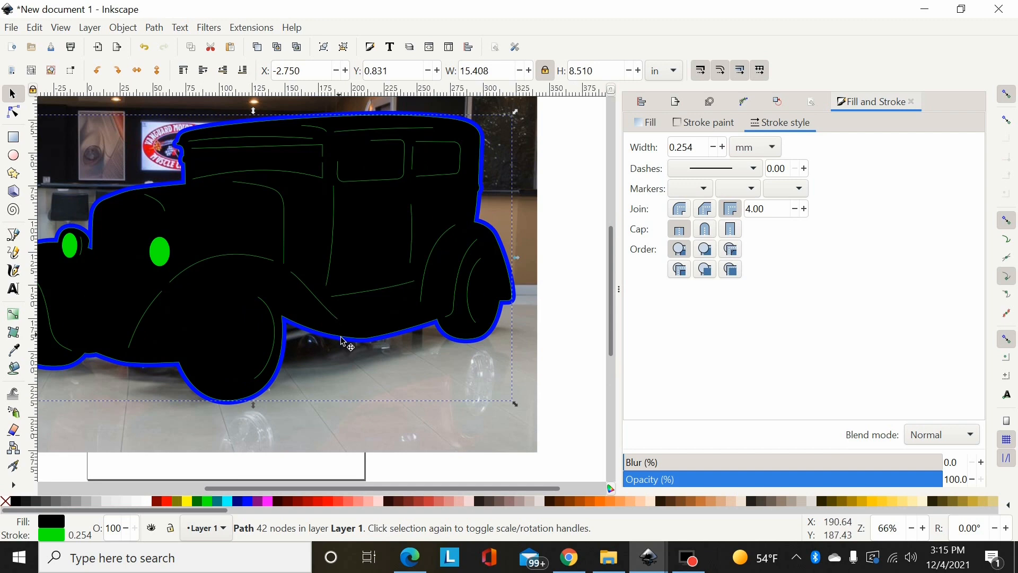
pyautogui.click(5, 501)
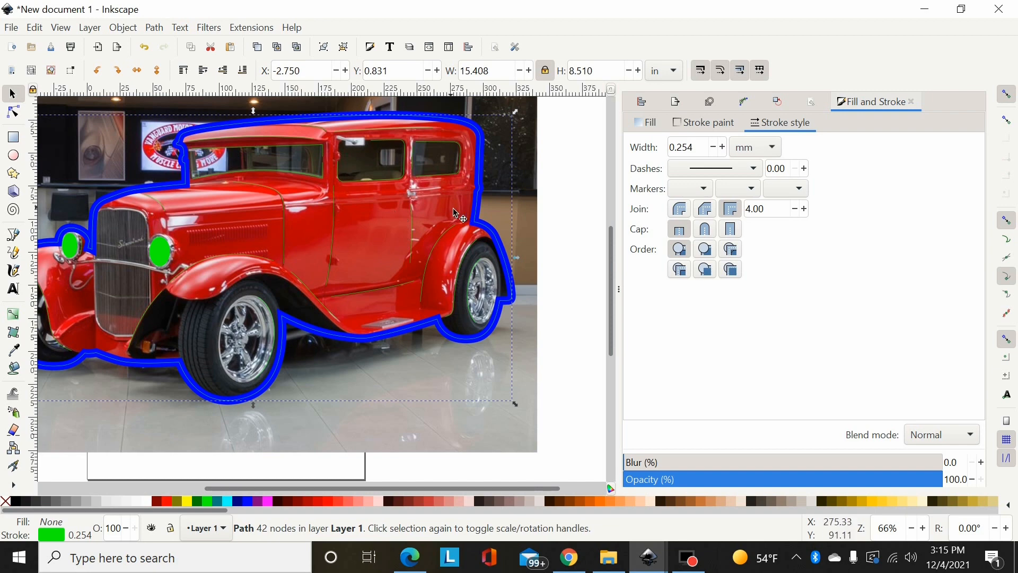
# Lower the photo to the bottom of the stack and delete the thick blue border path around the car.
pyautogui.press('+')
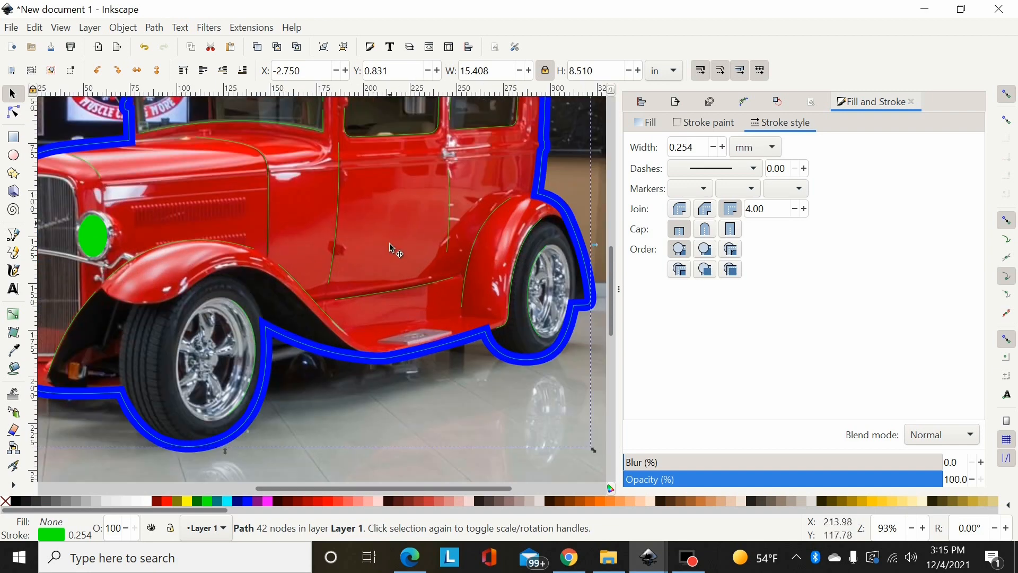
pyautogui.click(501, 360)
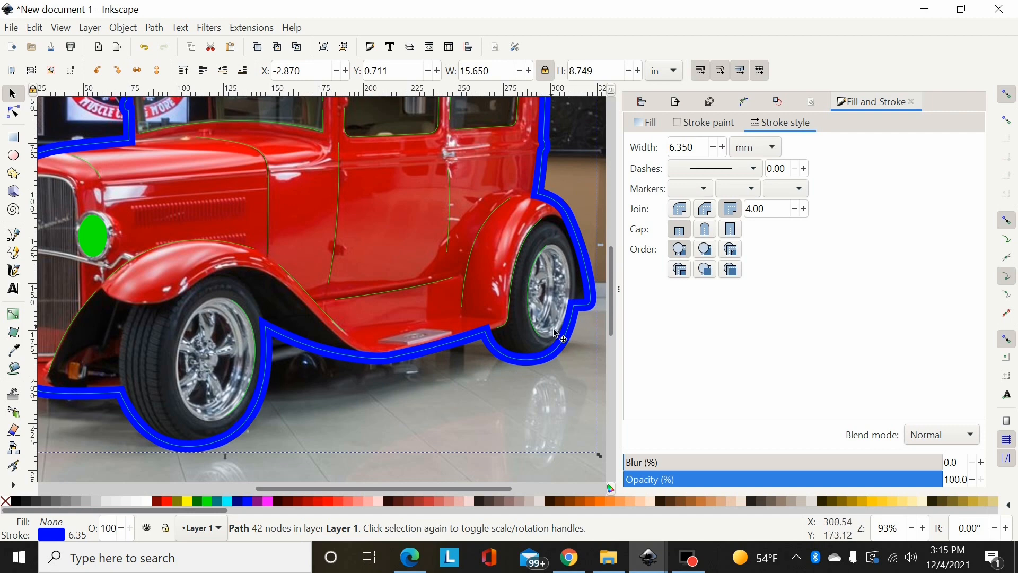
pyautogui.press('Delete')
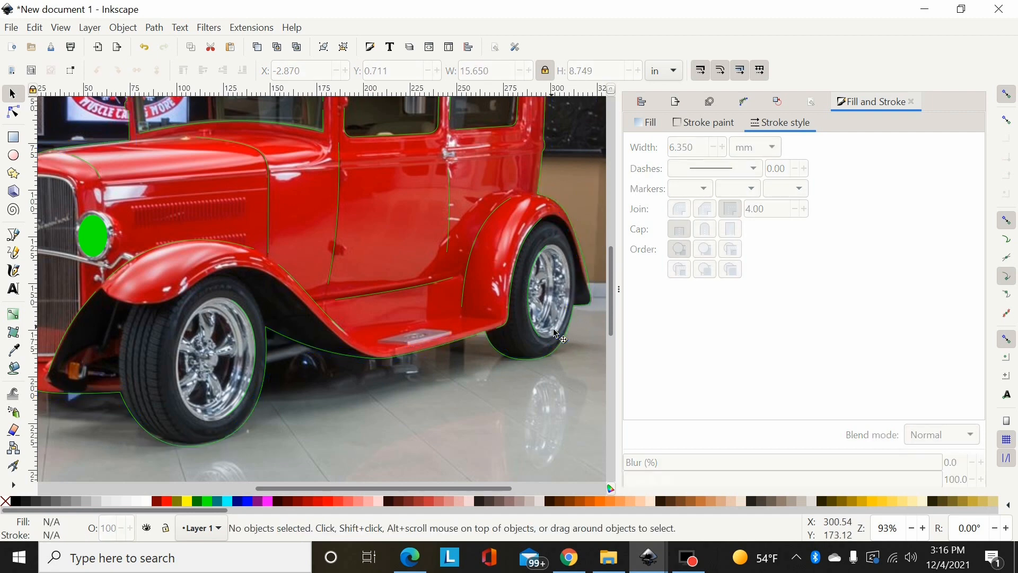
pyautogui.click(548, 426)
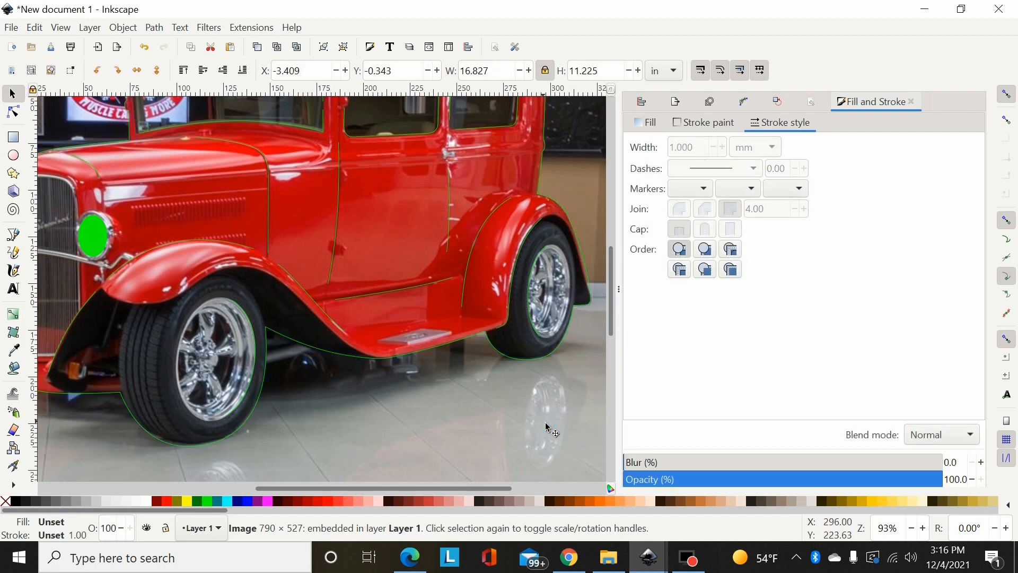
pyautogui.click(243, 70)
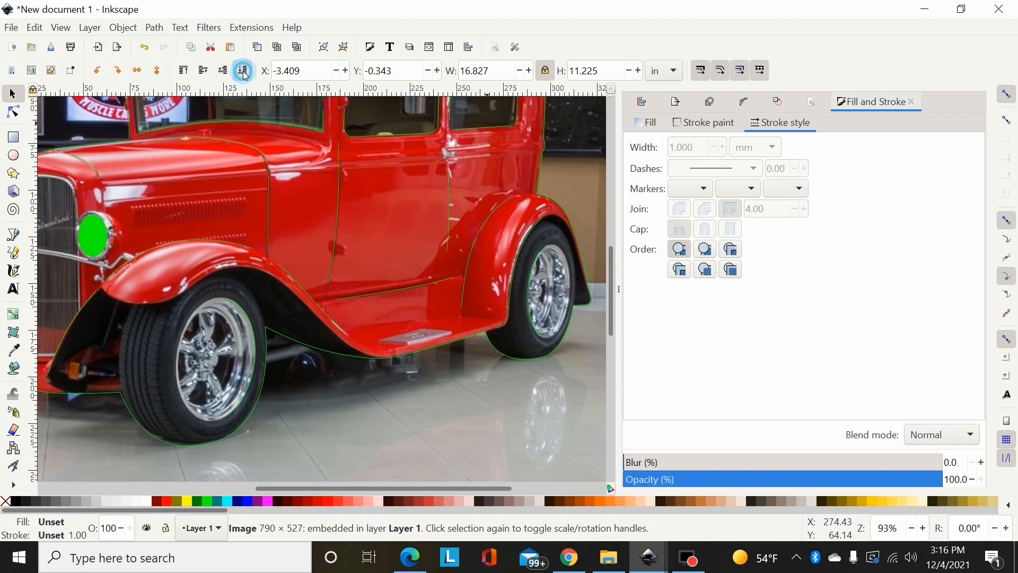
pyautogui.click(548, 367)
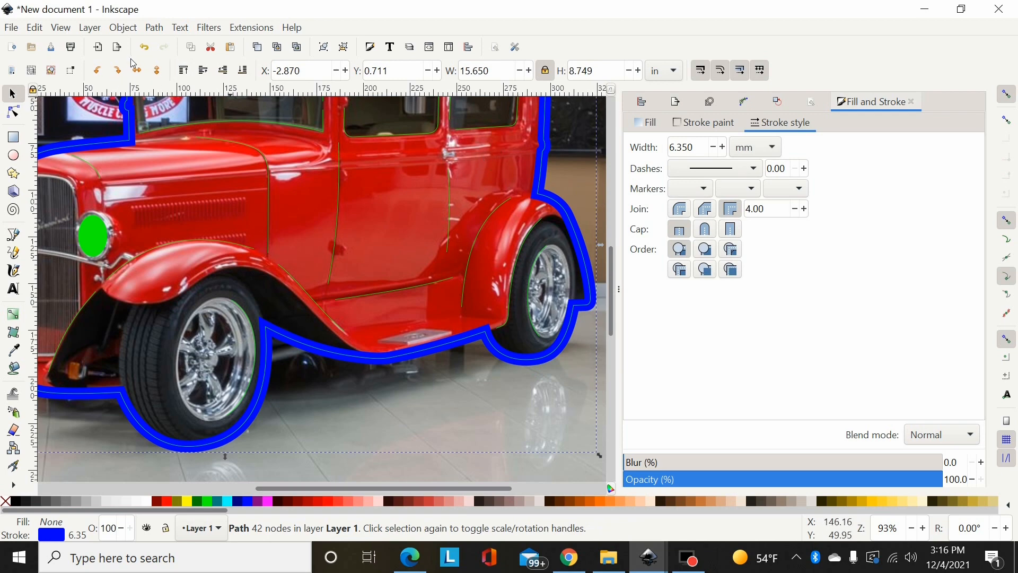
pyautogui.press('Delete')
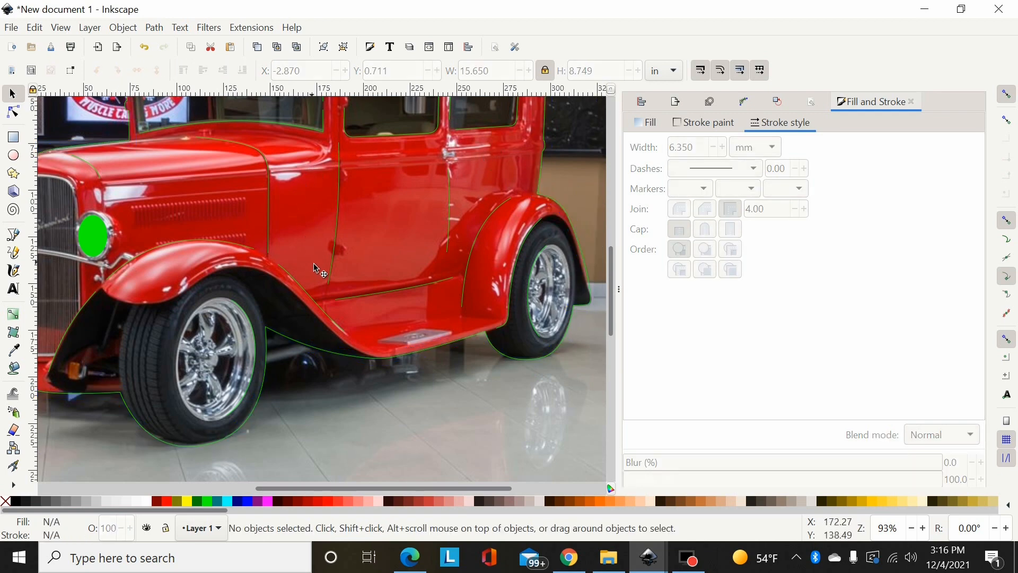
# Merge the two green headlight ellipses into a single path with Union.
pyautogui.press('-')
pyautogui.press('-')
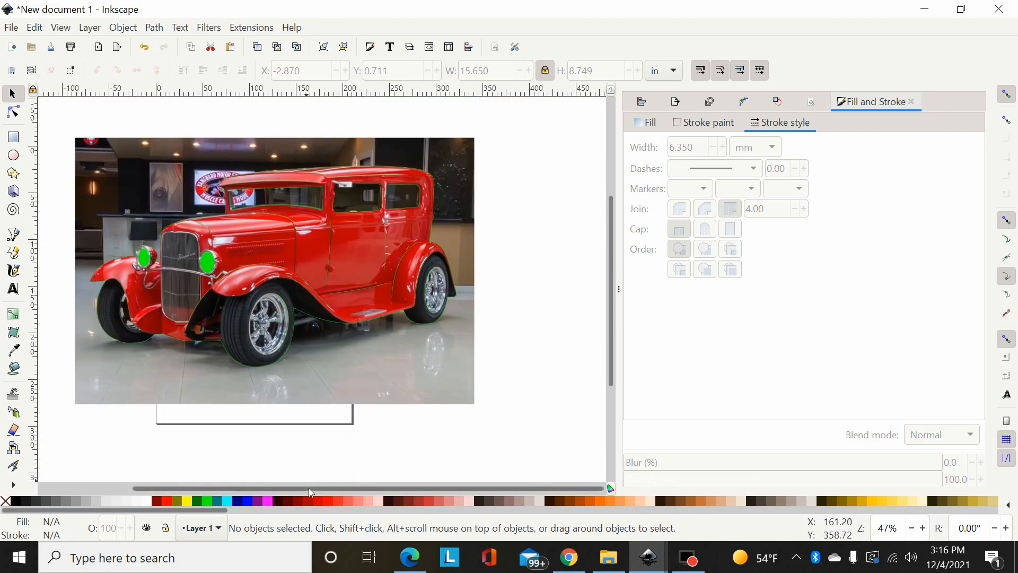
pyautogui.moveTo(311, 489); pyautogui.dragTo(235, 475)
pyautogui.press('+')
pyautogui.press('+')
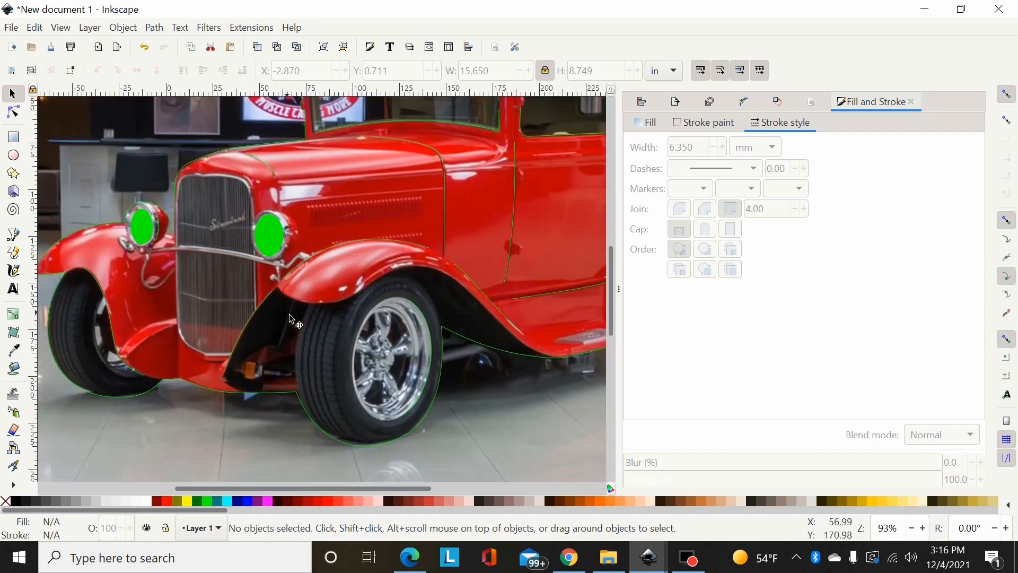
pyautogui.click(273, 234)
pyautogui.keyDown('shift'); pyautogui.click(155, 247); pyautogui.keyUp('shift')
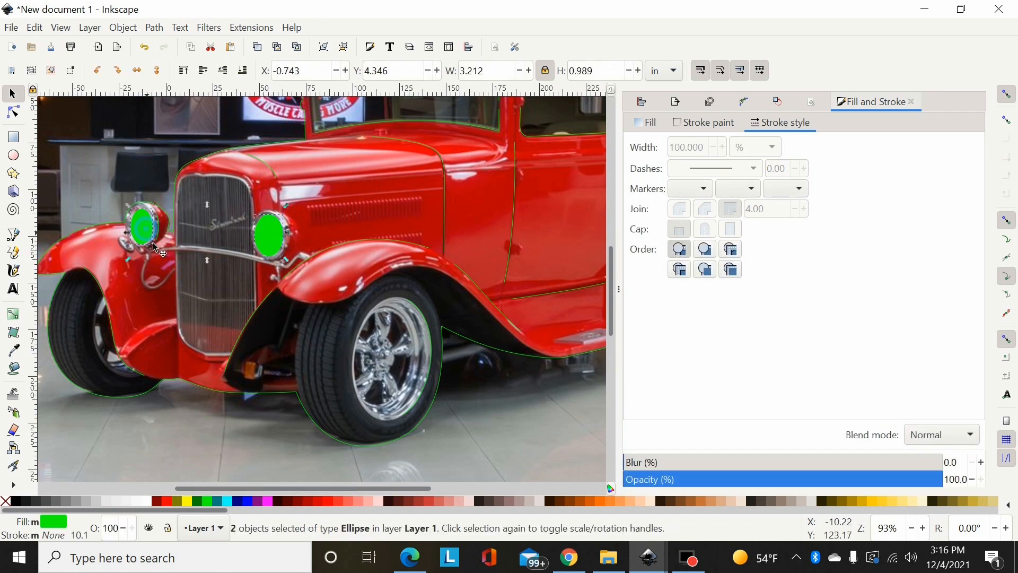
pyautogui.click(157, 28)
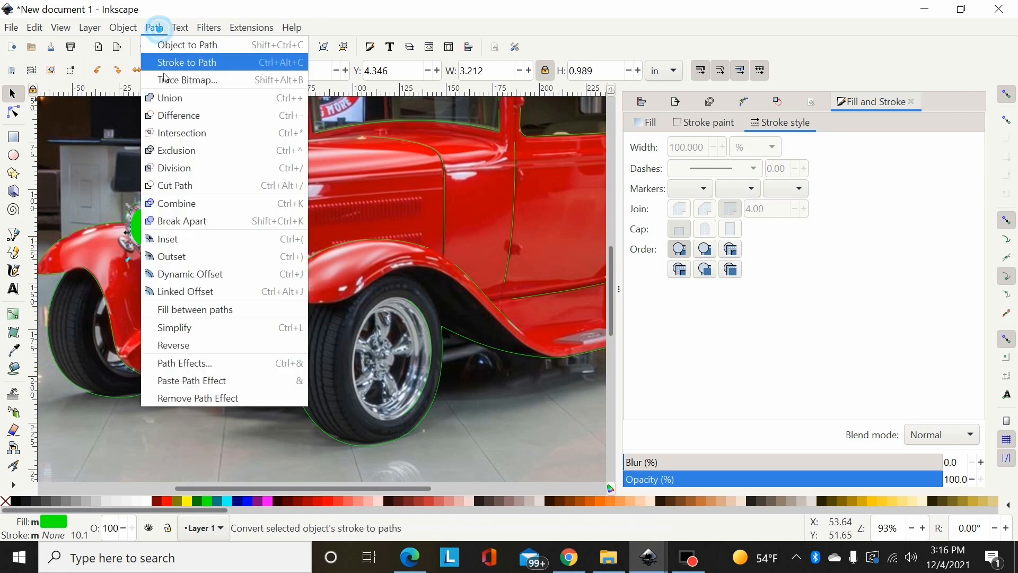
pyautogui.click(164, 100)
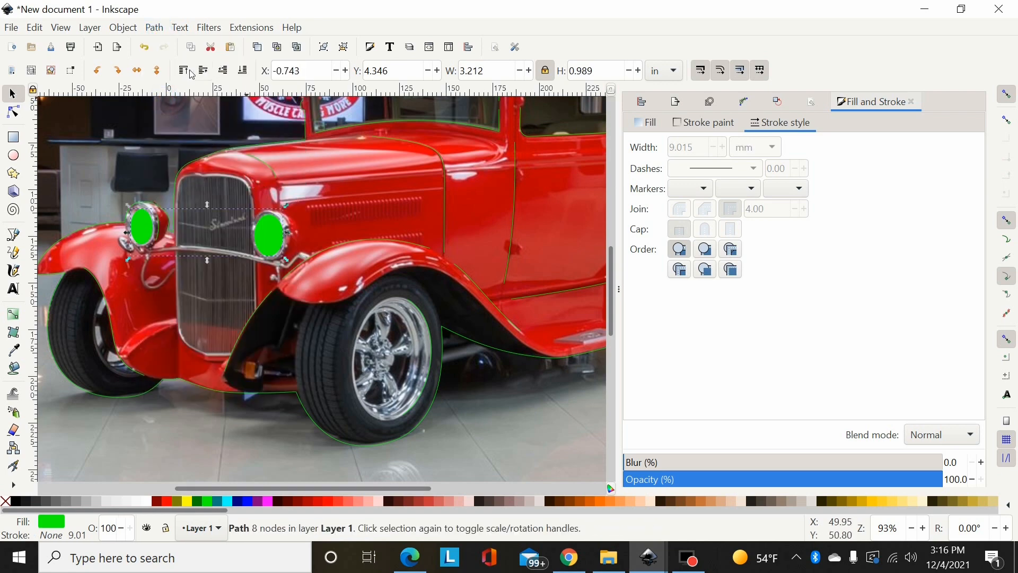
# Subtract the merged headlights from the car's green silhouette outline with Difference.
pyautogui.keyDown('shift'); pyautogui.click(210, 160); pyautogui.keyUp('shift')
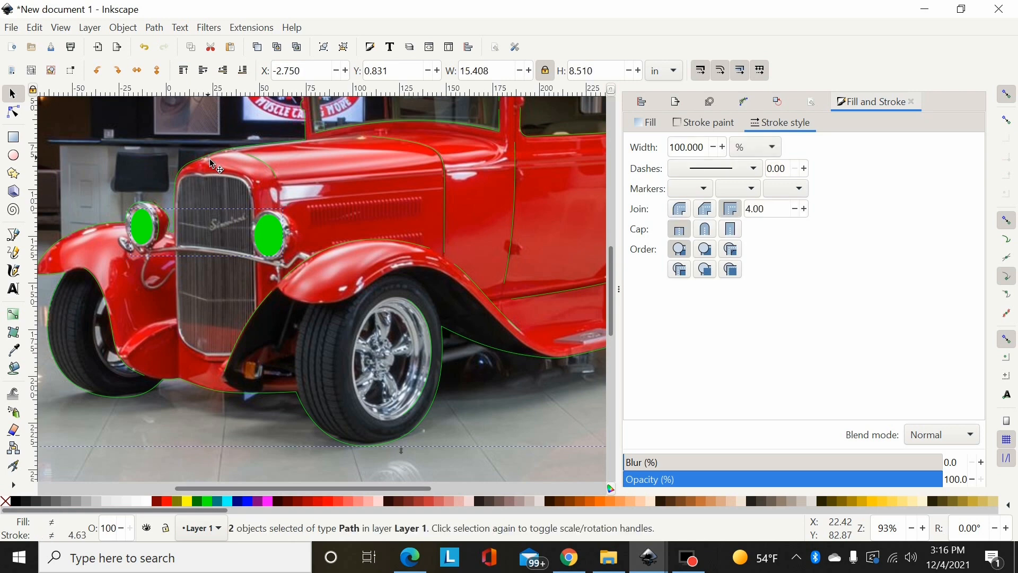
pyautogui.click(150, 28)
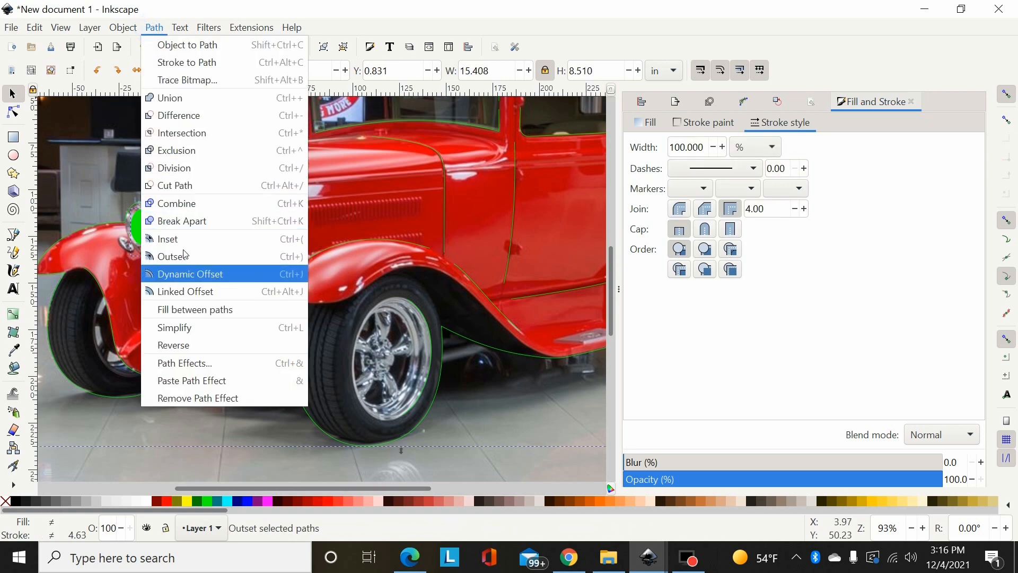
pyautogui.click(180, 116)
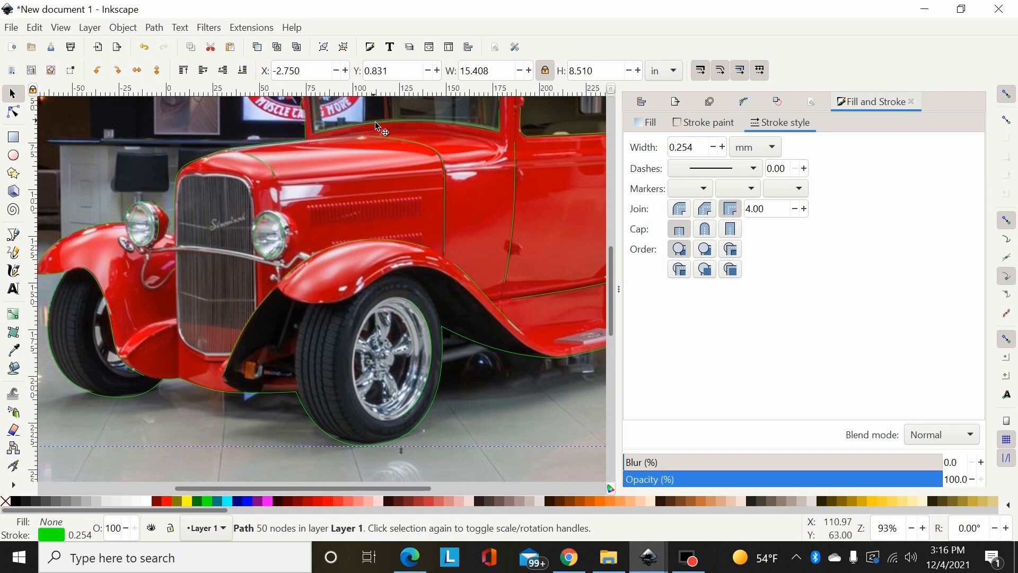
# Try a black fill on the silhouette to check the headlight cutouts, and undo the fill.
pyautogui.press('-')
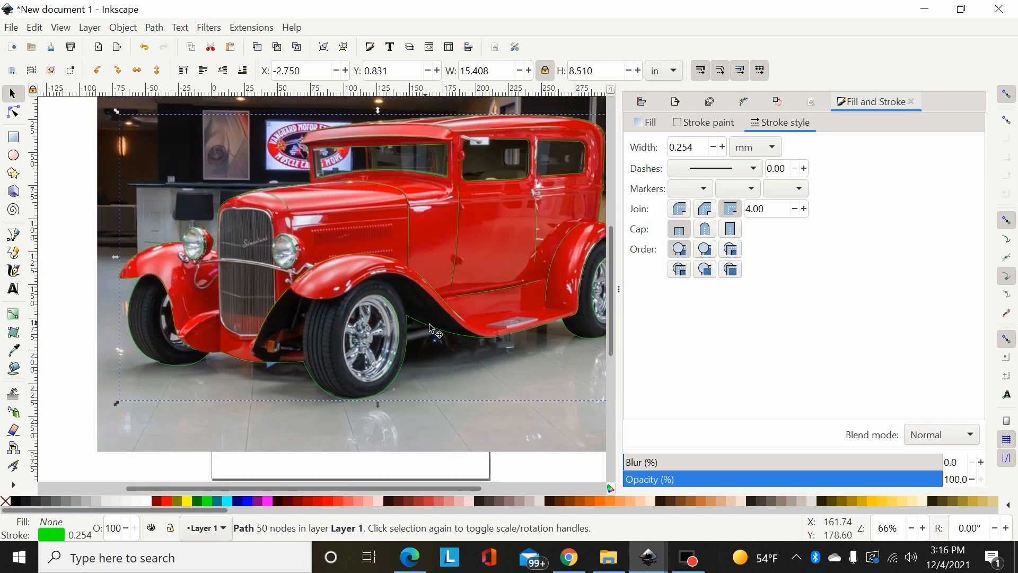
pyautogui.click(23, 500)
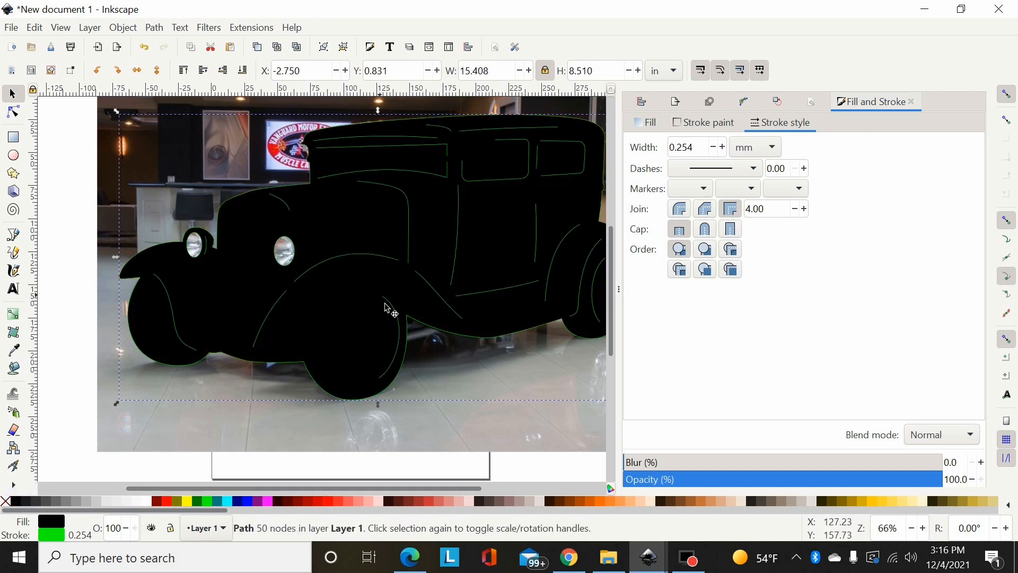
pyautogui.press('ctrl')
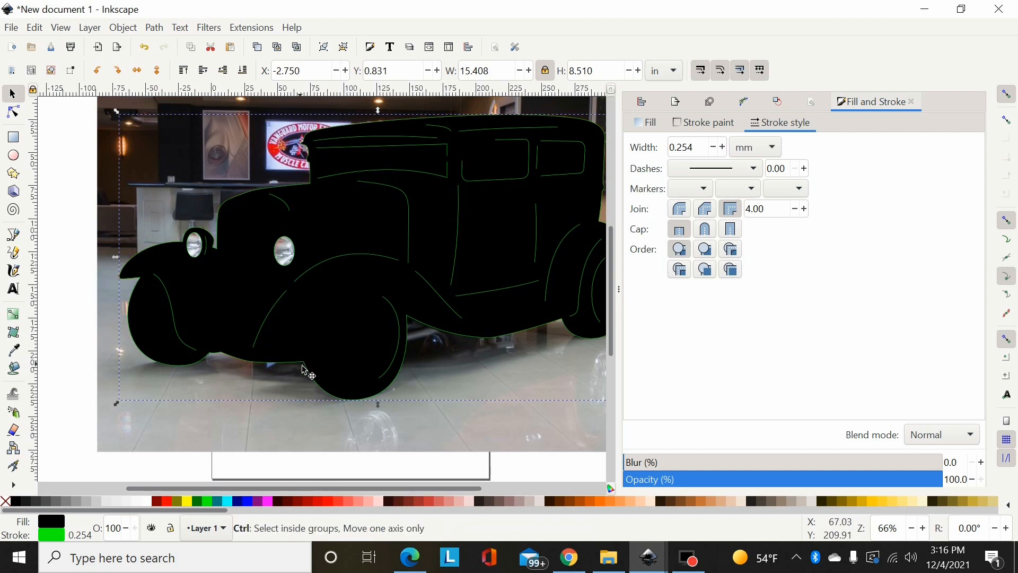
pyautogui.hotkey('ctrl', 'z')
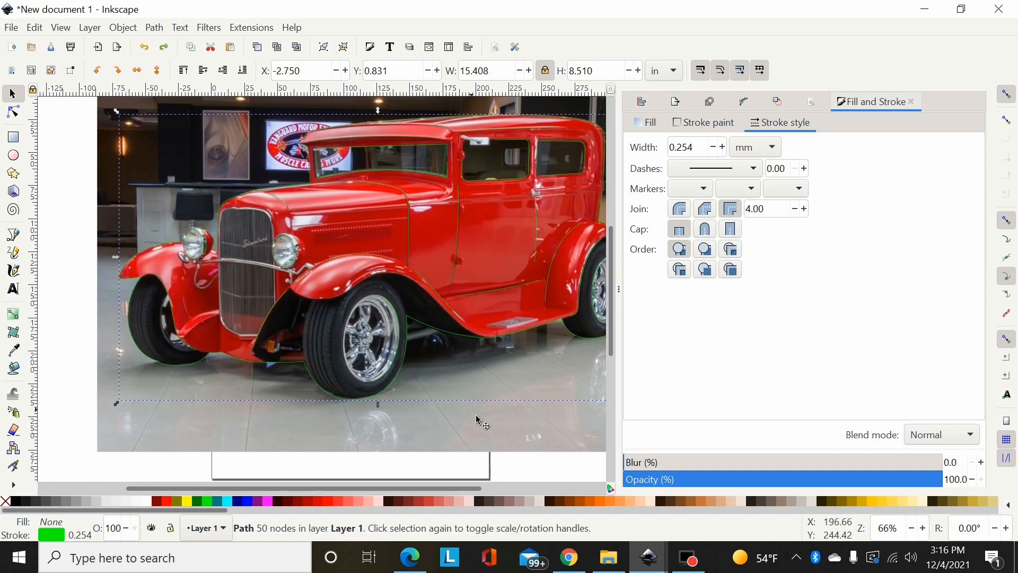
# Delete the background photo of the hot rod, leaving only the traced paths.
pyautogui.click(500, 440)
pyautogui.press('Delete')
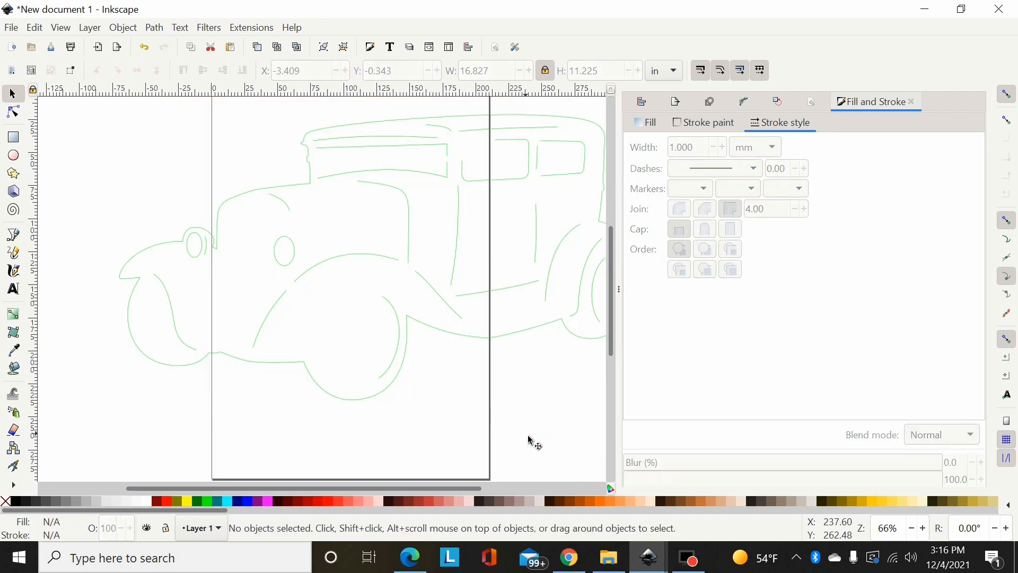
# Give all the traced car paths a black stroke and combine them into one path.
pyautogui.press('-')
pyautogui.moveTo(566, 138)
pyautogui.mouseDown()
pyautogui.moveTo(249, 377)
pyautogui.moveTo(118, 416)
pyautogui.moveTo(121, 428)
pyautogui.mouseUp()
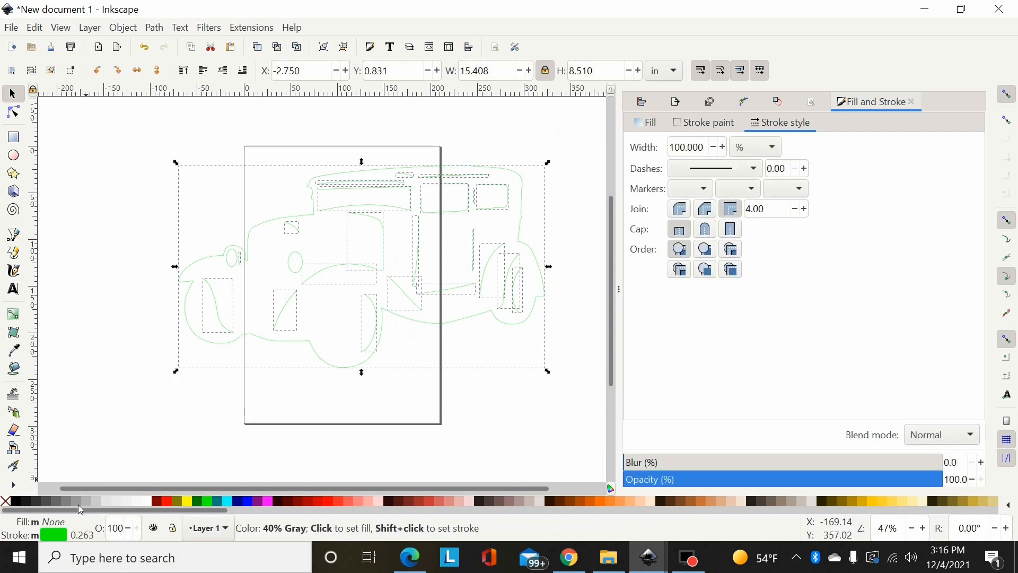
pyautogui.keyDown('shift'); pyautogui.click(16, 501); pyautogui.keyUp('shift')
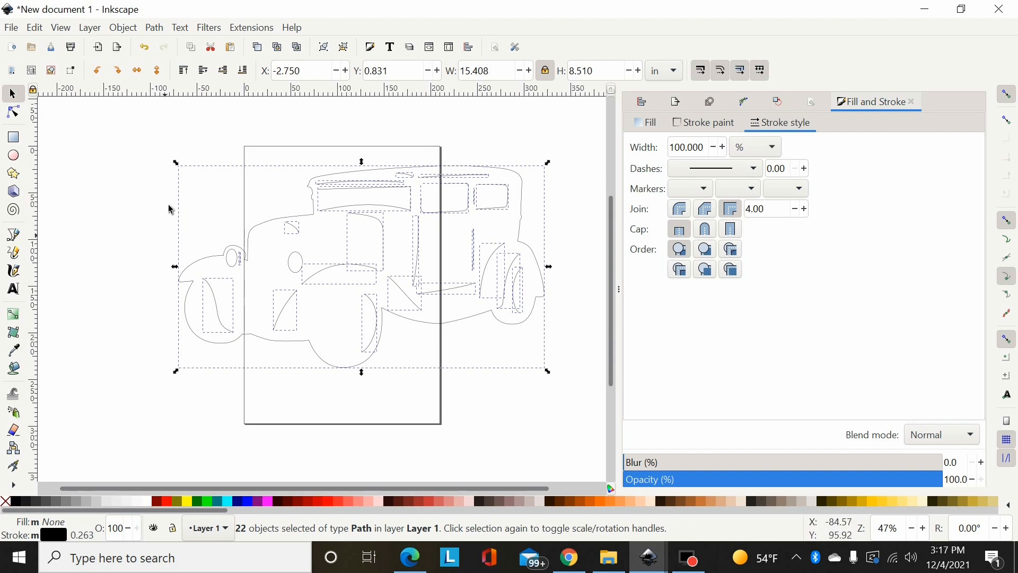
pyautogui.click(155, 28)
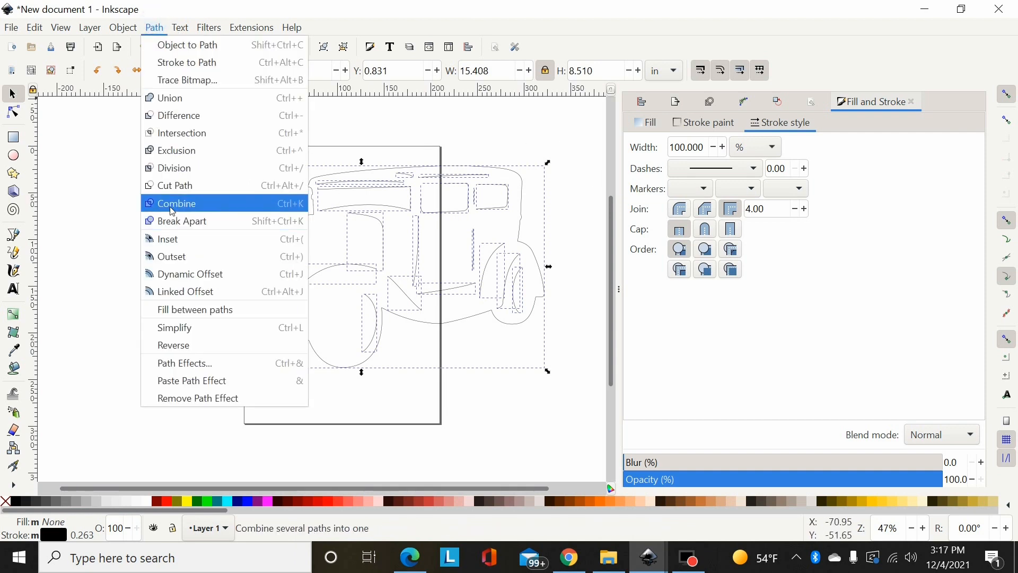
pyautogui.click(169, 203)
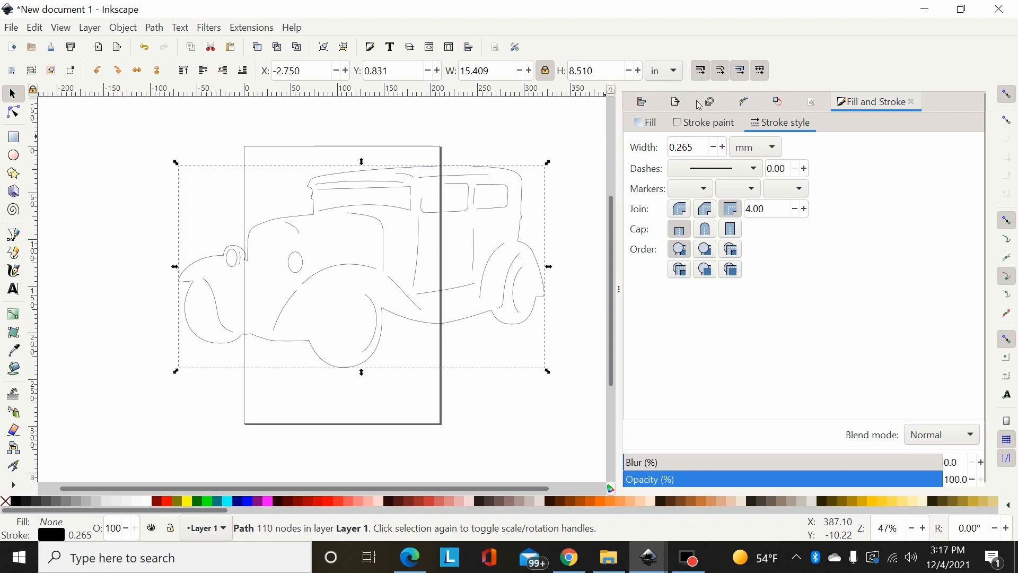
# Resize the page to fit the combined car path with zero margins, and deselect the path.
pyautogui.click(811, 103)
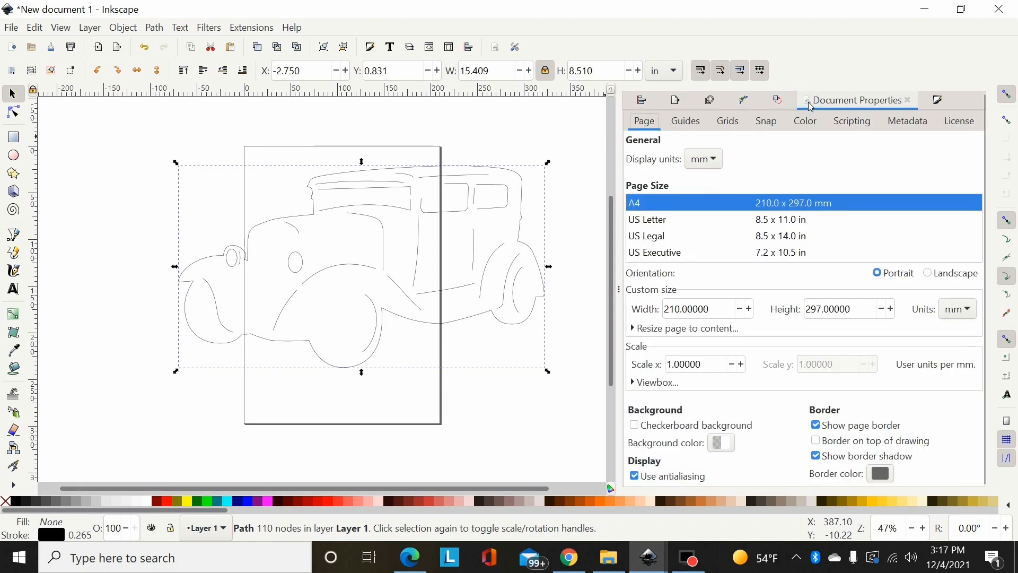
pyautogui.click(689, 330)
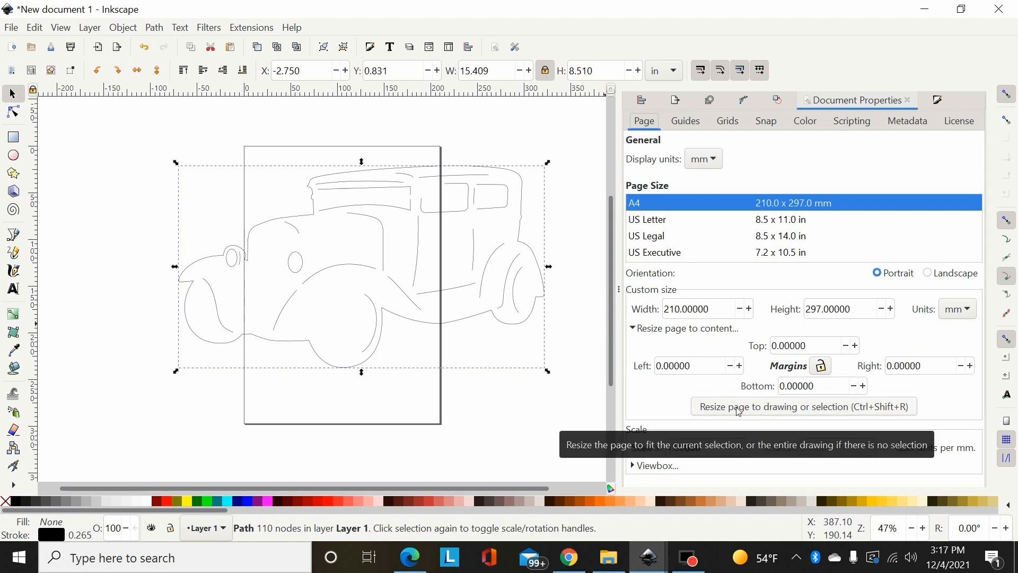
pyautogui.click(828, 413)
pyautogui.click(570, 189)
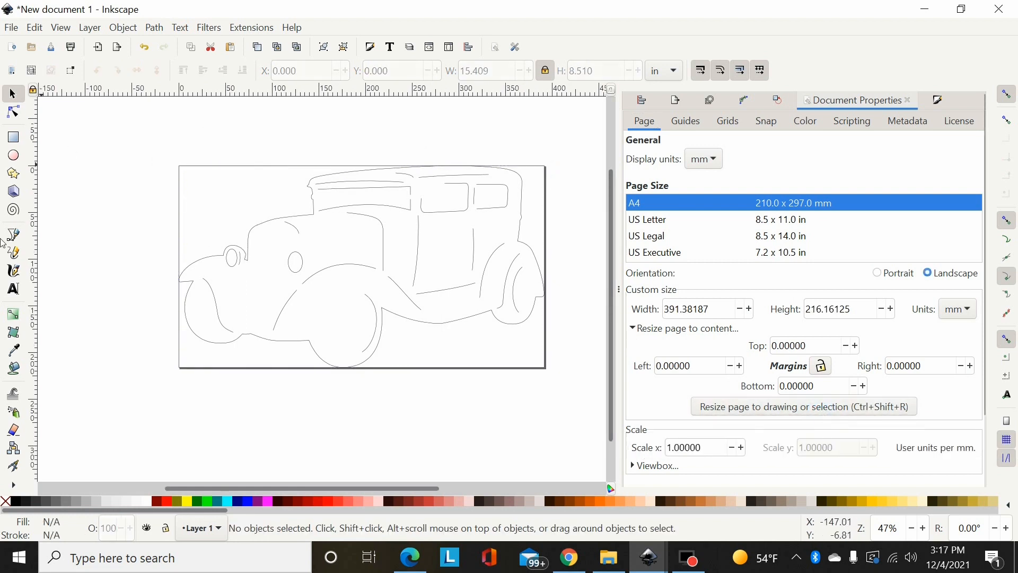